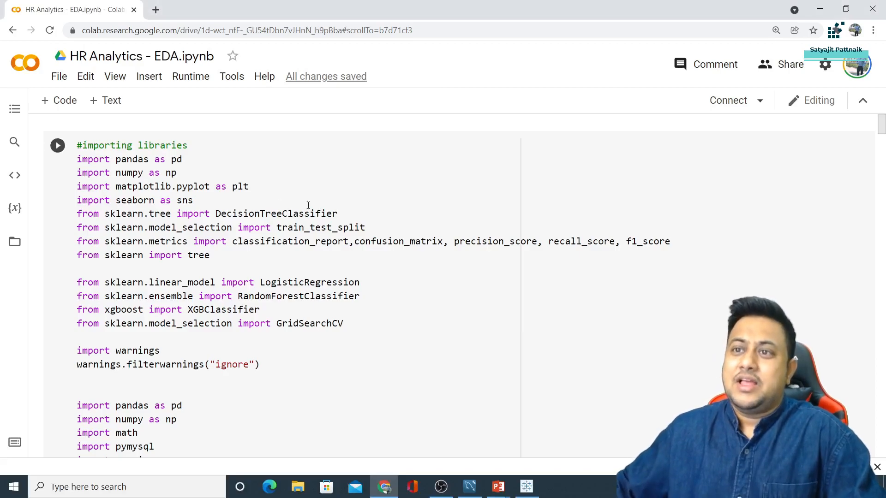
left_click(180, 158)
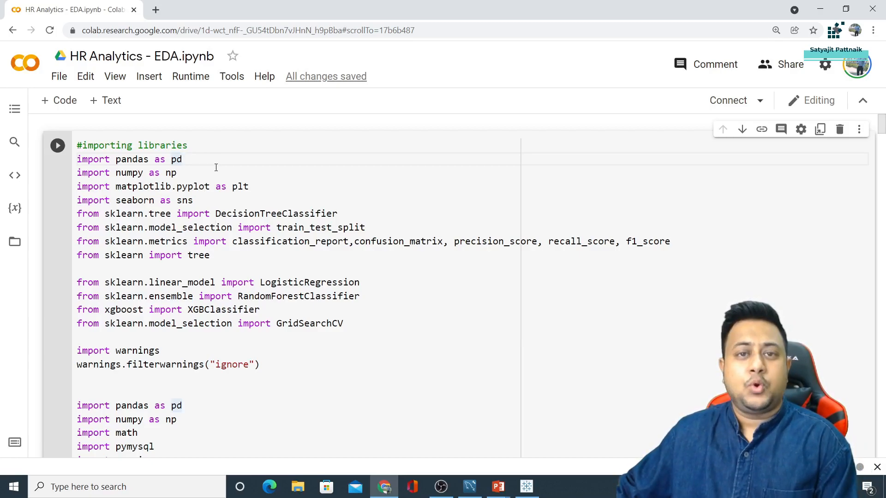
scroll(216, 168, "down", 1)
scroll(217, 170, "up", 1)
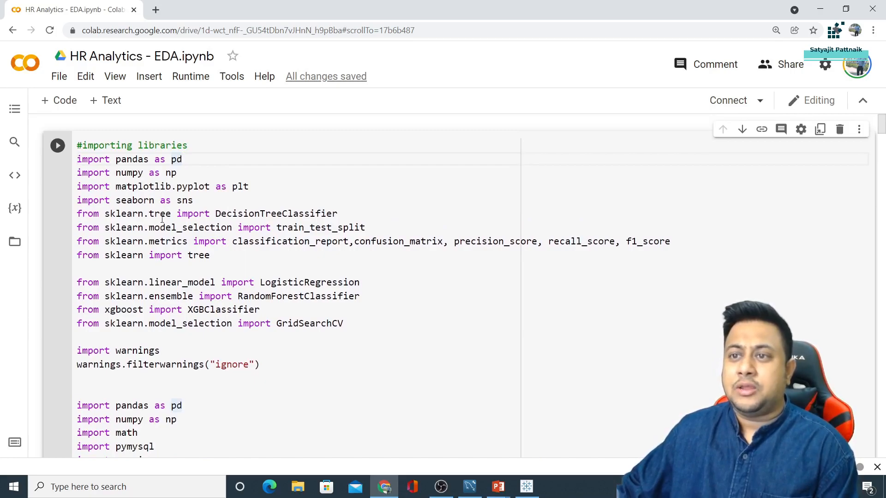
double_click(120, 214)
scroll(245, 217, "down", 6)
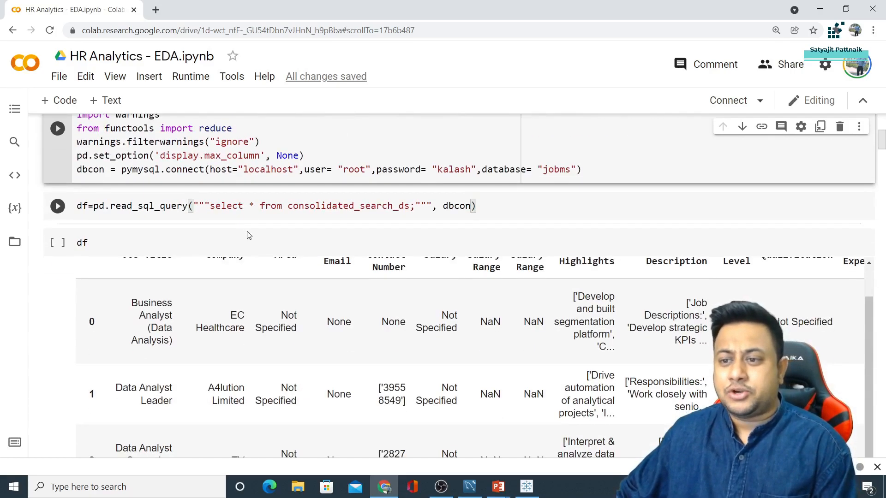
scroll(254, 239, "up", 6)
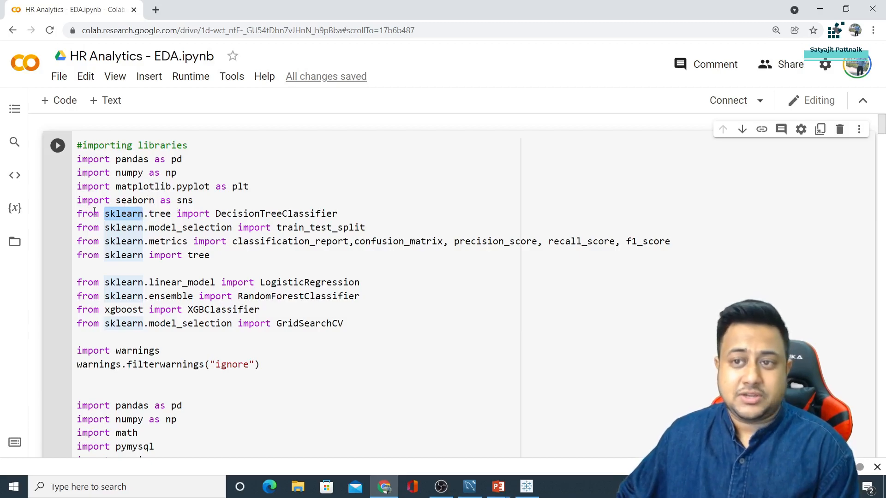
left_click_drag(78, 213, 311, 255)
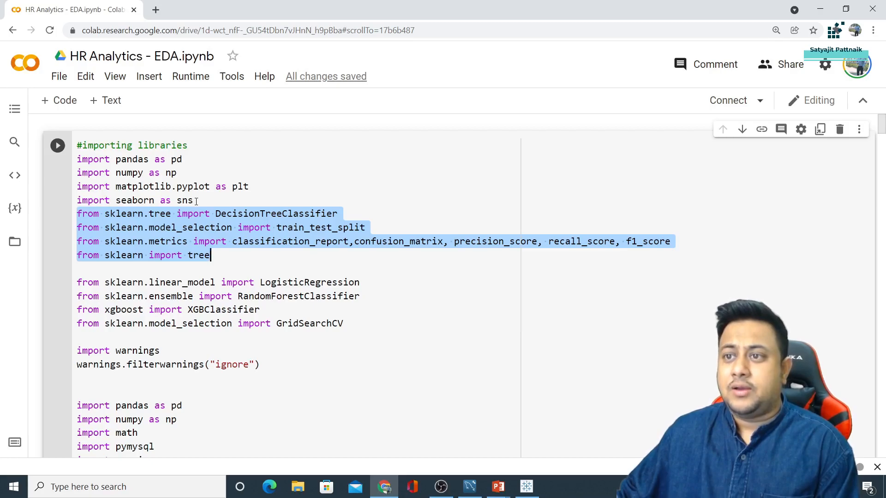
left_click(196, 202)
left_click_drag(77, 214, 277, 258)
scroll(316, 283, "down", 15)
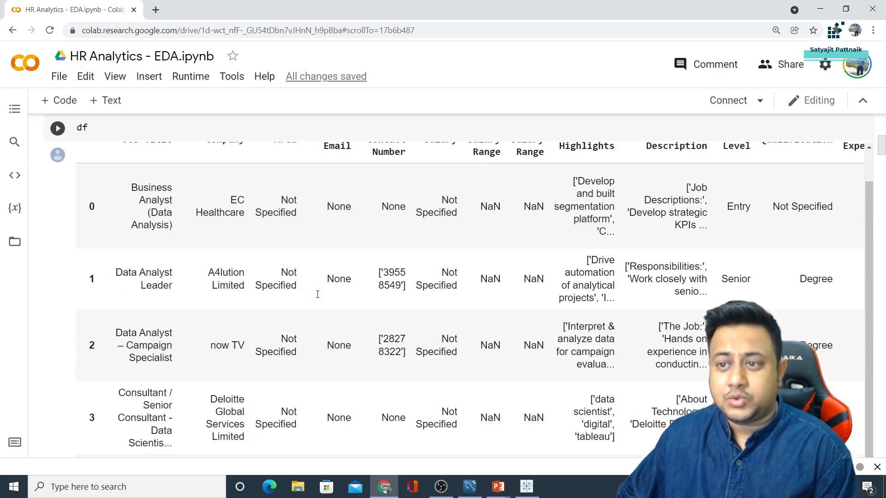
scroll(318, 294, "up", 15)
scroll(205, 260, "down", 2)
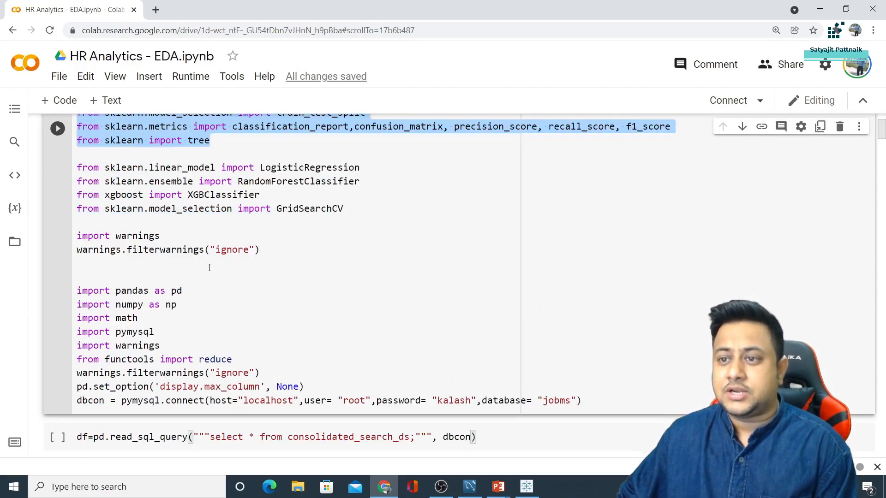
scroll(170, 278, "down", 3)
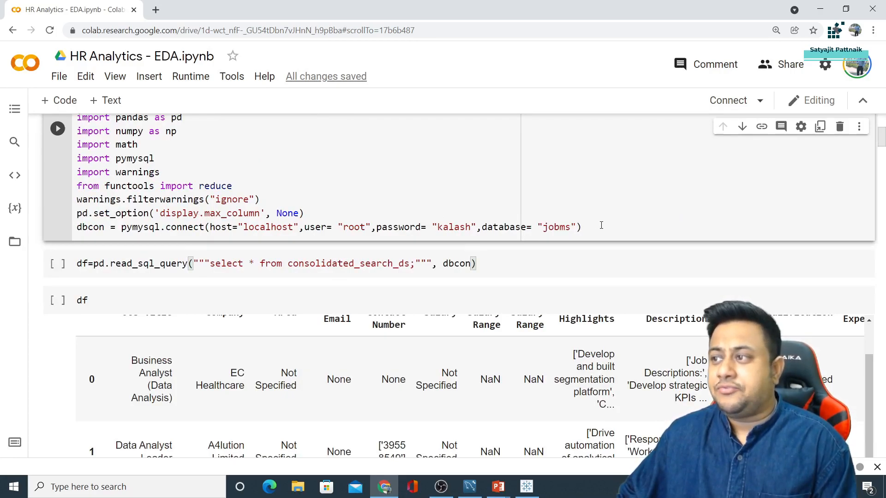
left_click_drag(601, 226, 69, 227)
scroll(233, 197, "down", 1)
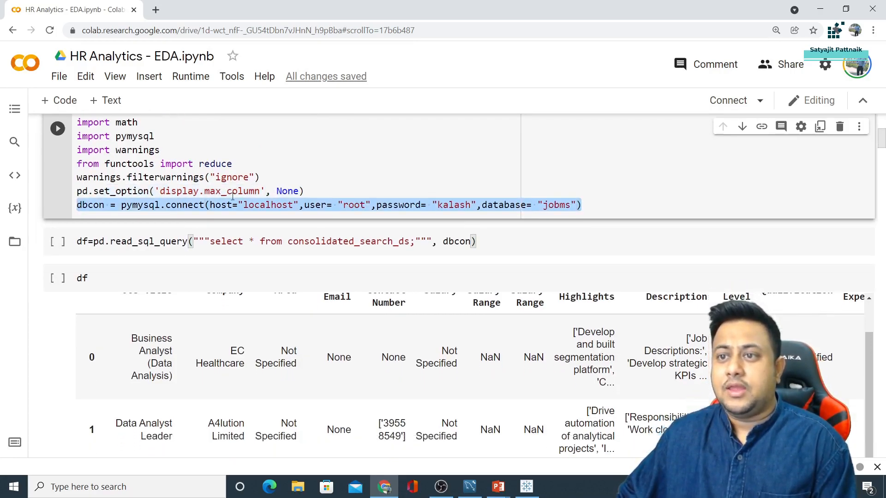
scroll(233, 196, "down", 1)
double_click(453, 169)
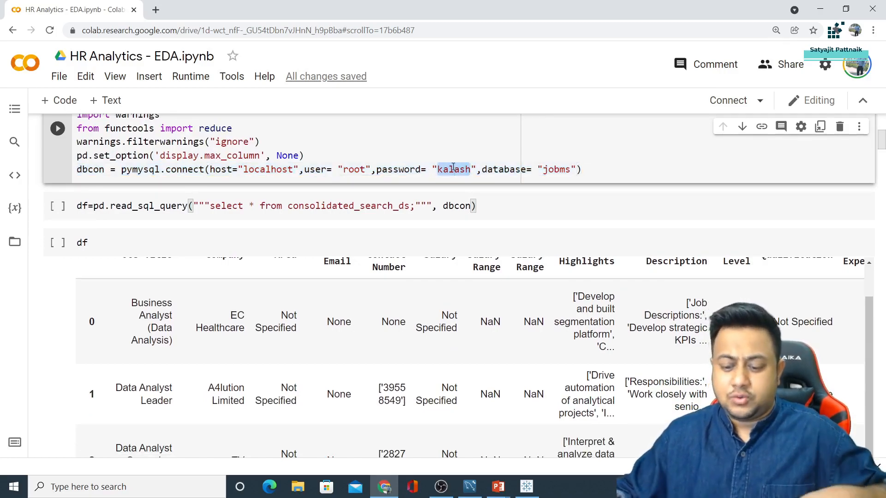
Enter the new database password in the pymysql.connect dbcon line, then switch to MySQL Workbench
type("root")
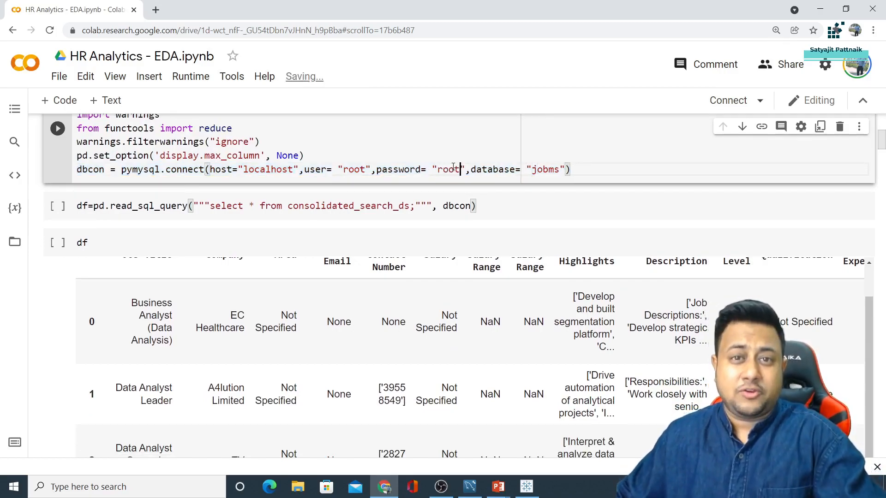
left_click(315, 156)
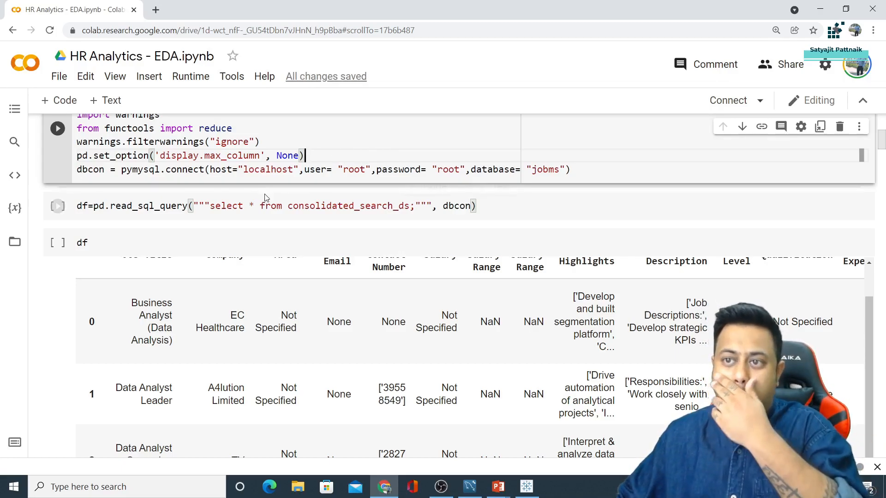
scroll(271, 267, "down", 6)
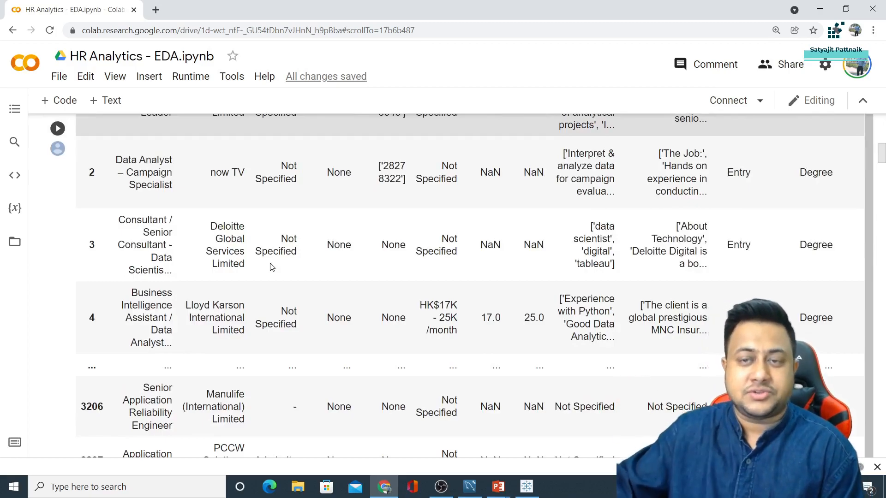
scroll(272, 268, "up", 1)
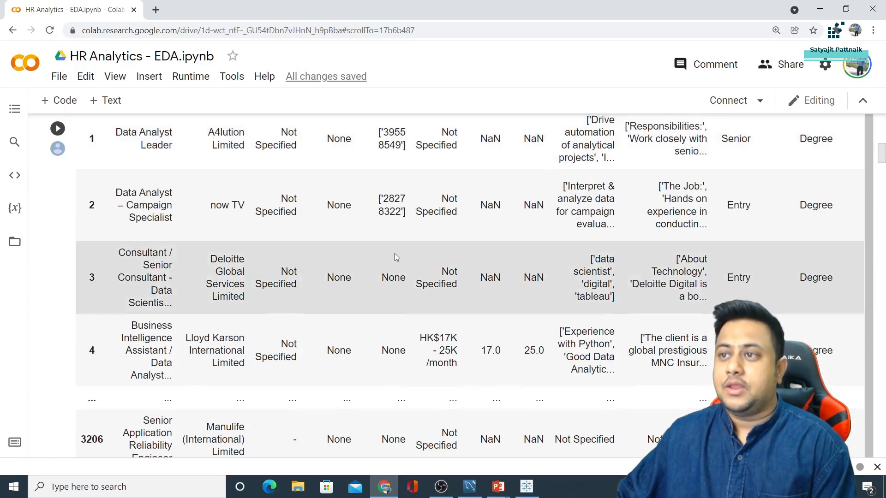
scroll(395, 253, "up", 10)
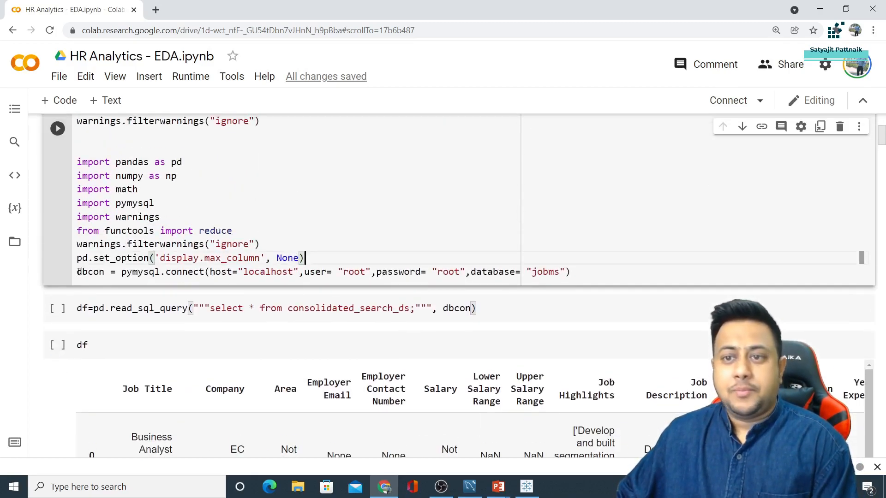
left_click_drag(78, 272, 572, 272)
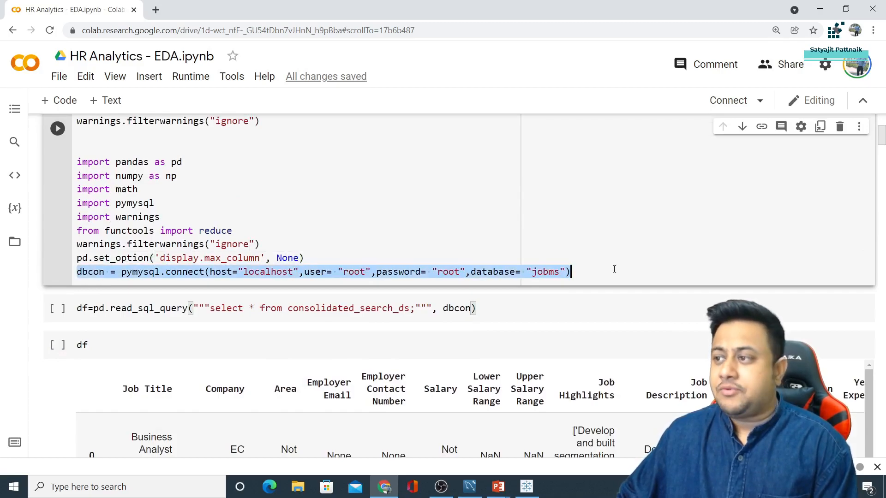
left_click(471, 489)
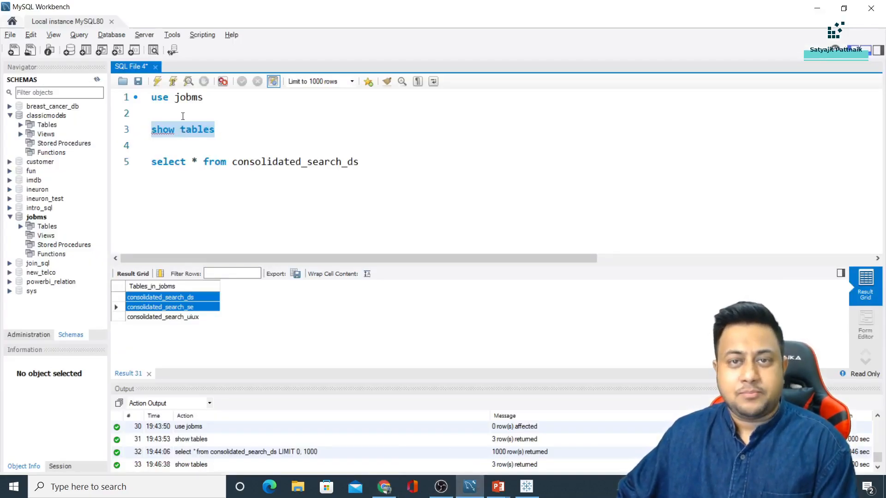
Open the Server > Data Import page in MySQL Workbench and close it again
left_click(144, 34)
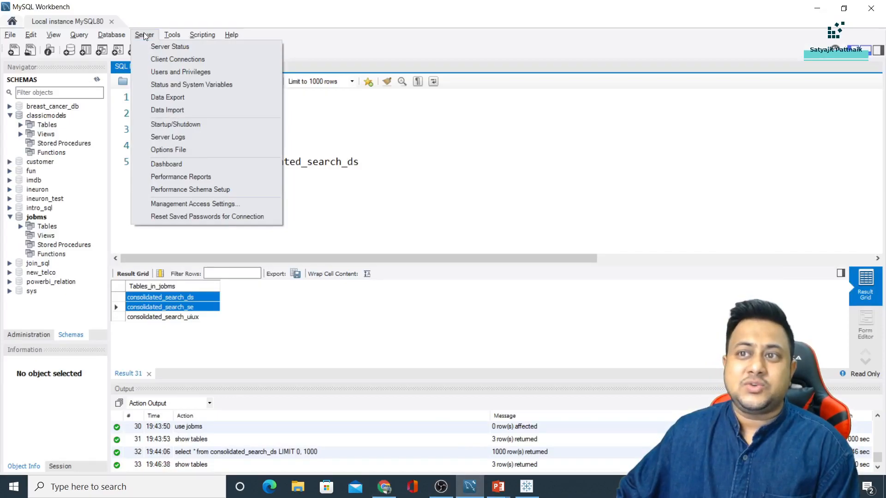
left_click(170, 112)
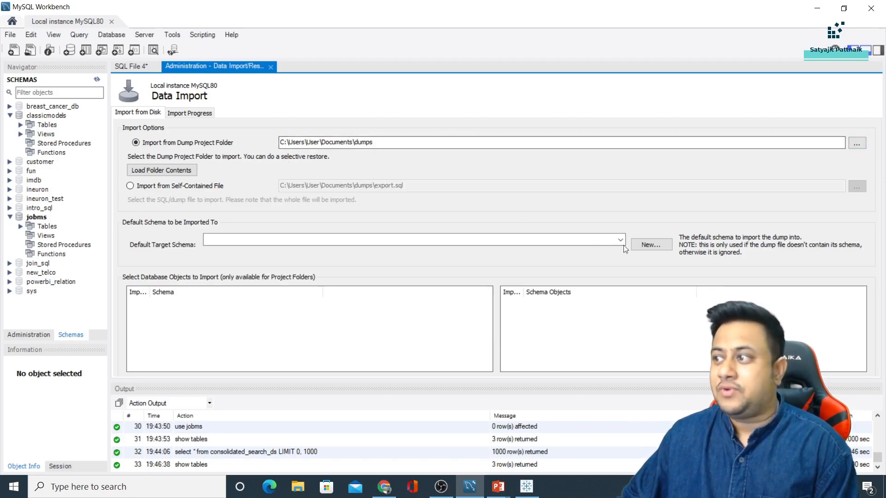
left_click(271, 67)
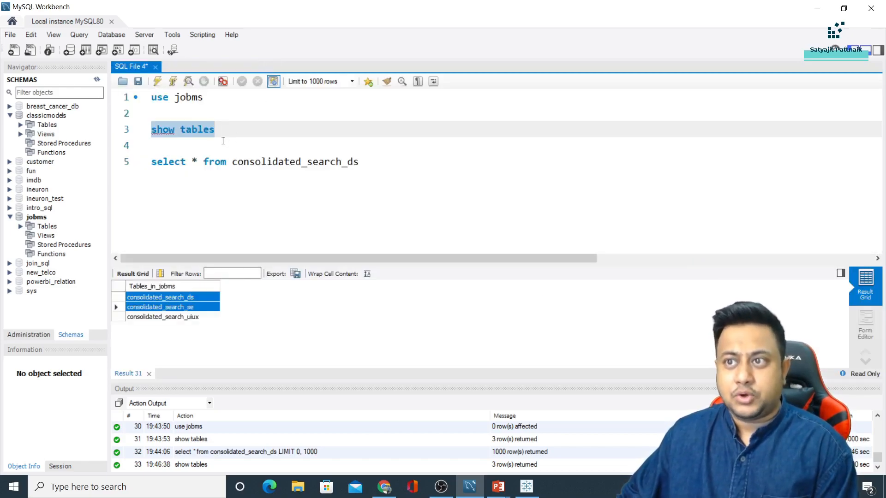
Run 'use jobms', 'show tables' and the consolidated_search_ds SELECT, then return to Colab
left_click_drag(204, 97, 151, 97)
left_click(159, 86)
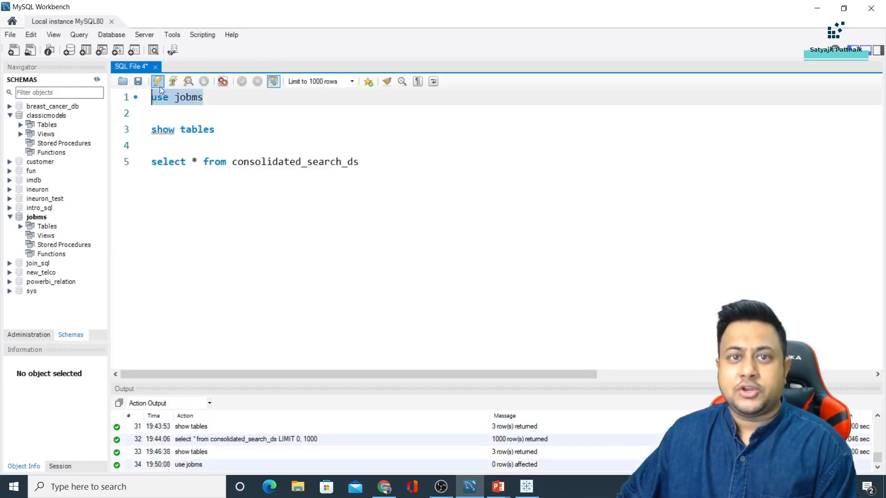
left_click_drag(244, 129, 151, 129)
left_click(157, 81)
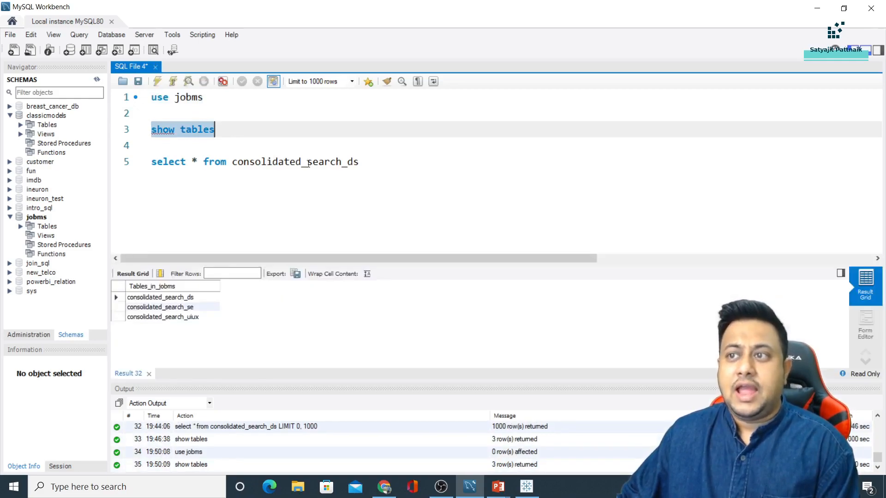
left_click_drag(361, 162, 156, 148)
left_click(157, 81)
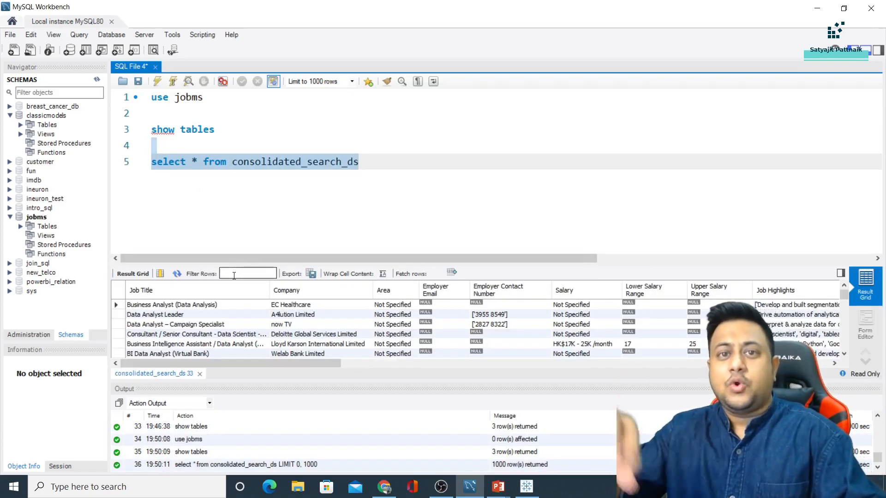
key("alt+Tab")
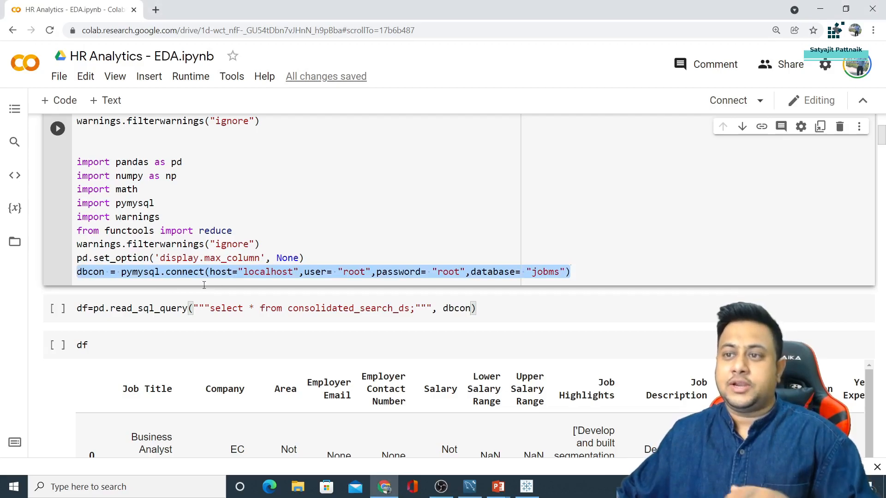
left_click(185, 258)
left_click_drag(121, 272, 216, 276)
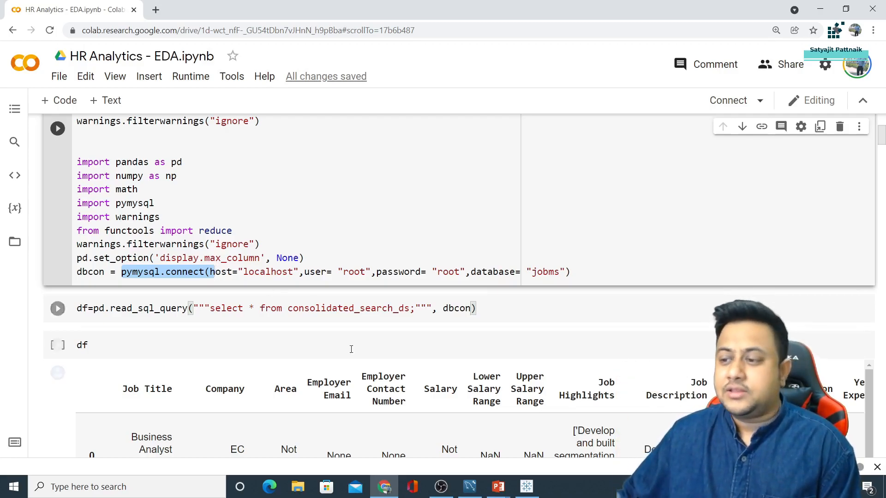
left_click(470, 487)
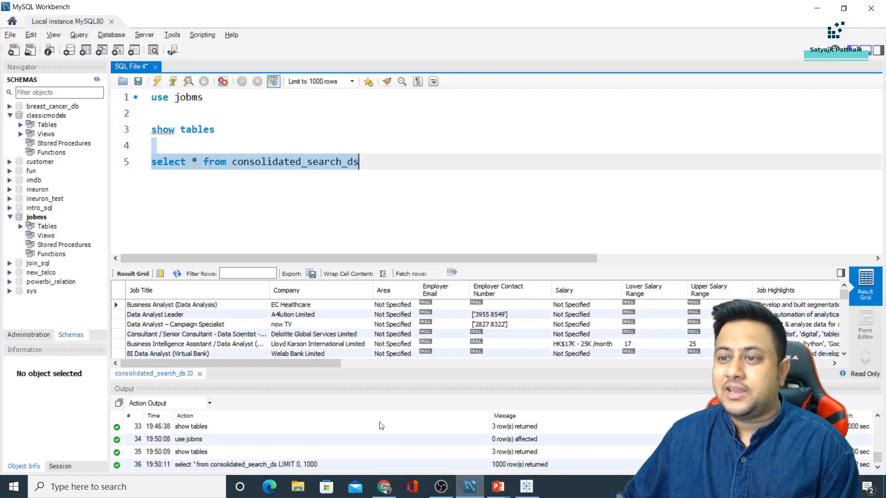
left_click(311, 274)
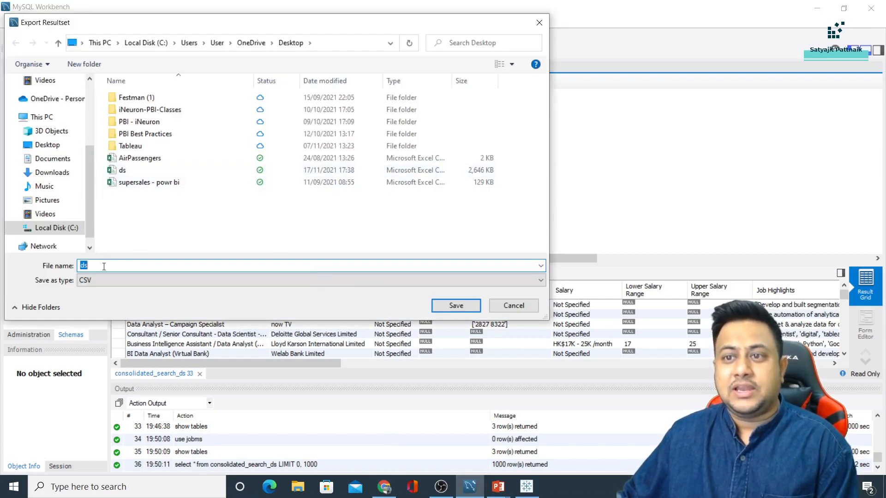
left_click(539, 23)
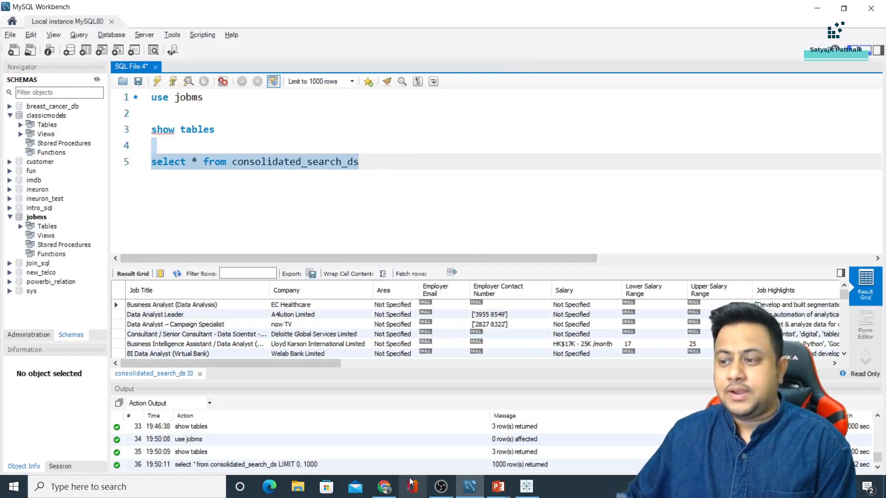
Highlight the database connection line, the SQL query string and the dbcon argument in read_sql_query
left_click(384, 493)
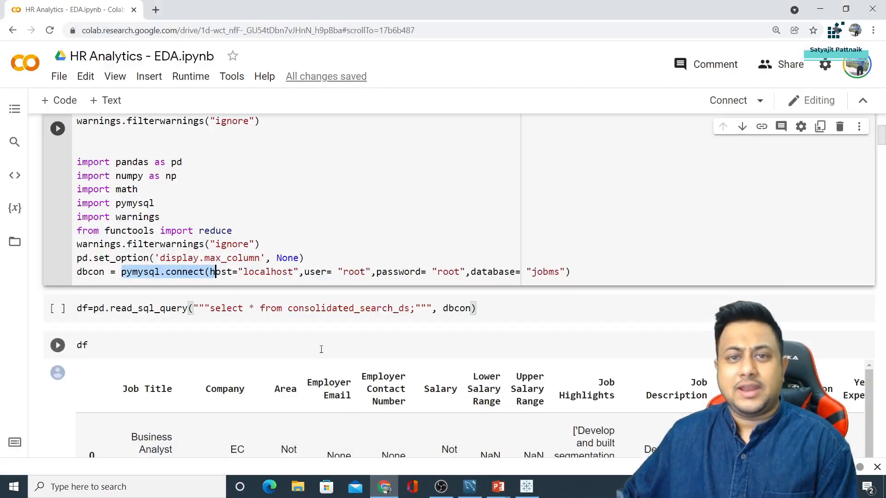
left_click(595, 270)
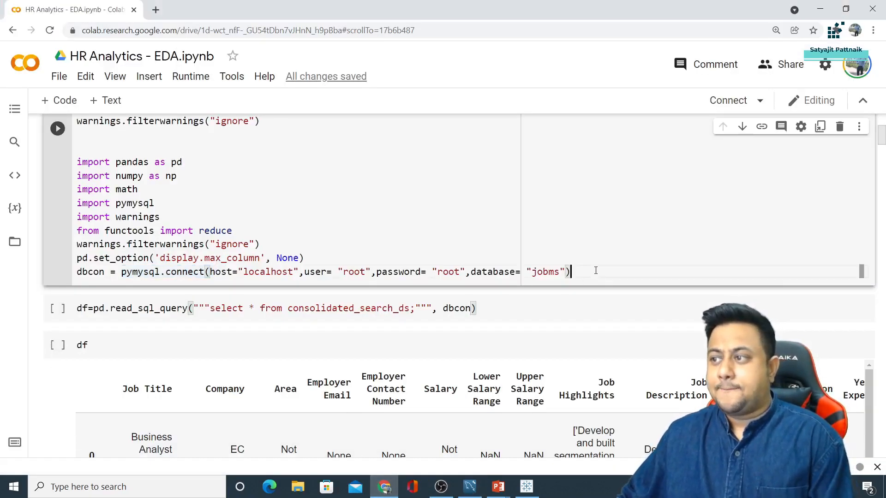
scroll(277, 240, "down", 2)
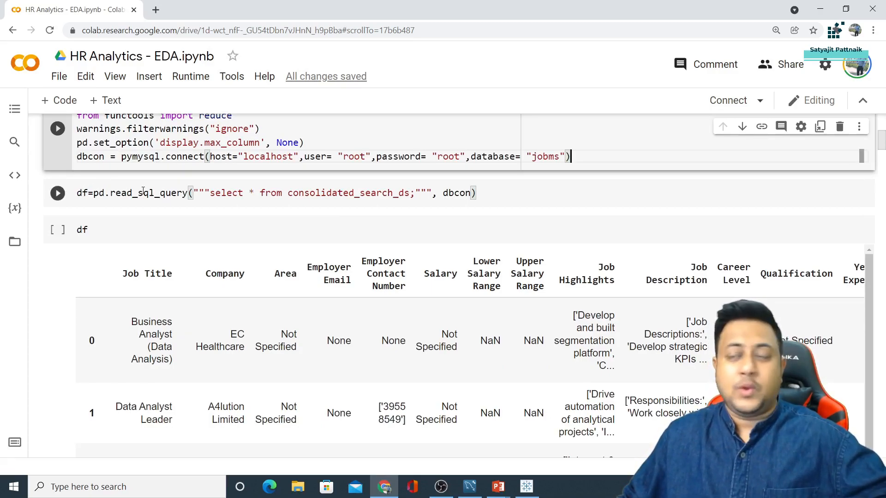
left_click_drag(210, 192, 422, 194)
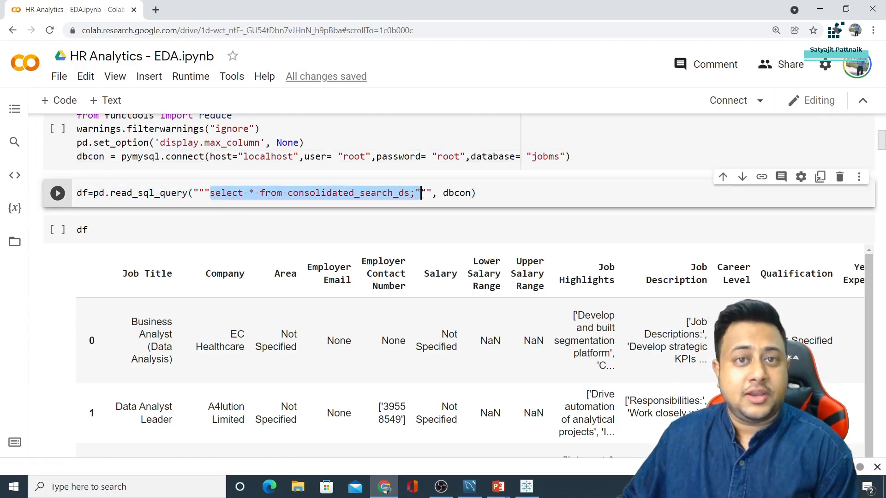
scroll(447, 193, "down", 1)
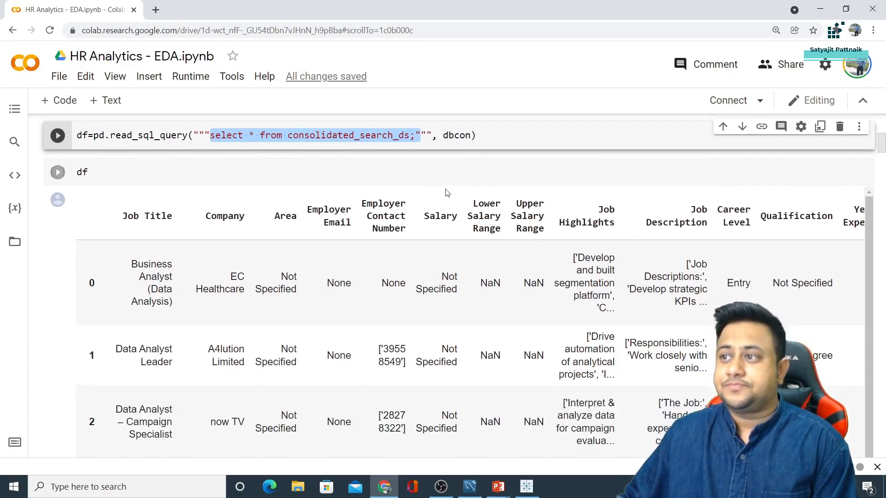
double_click(458, 136)
Highlight the df variable and scroll to the 3211 rows × 30 columns table end
scroll(255, 262, "up", 2)
scroll(254, 262, "down", 2)
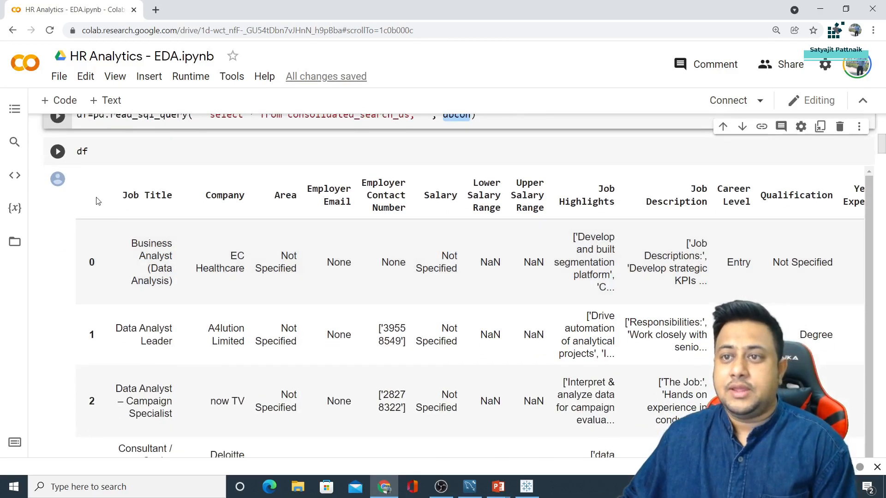
scroll(110, 259, "down", 1)
scroll(110, 258, "up", 1)
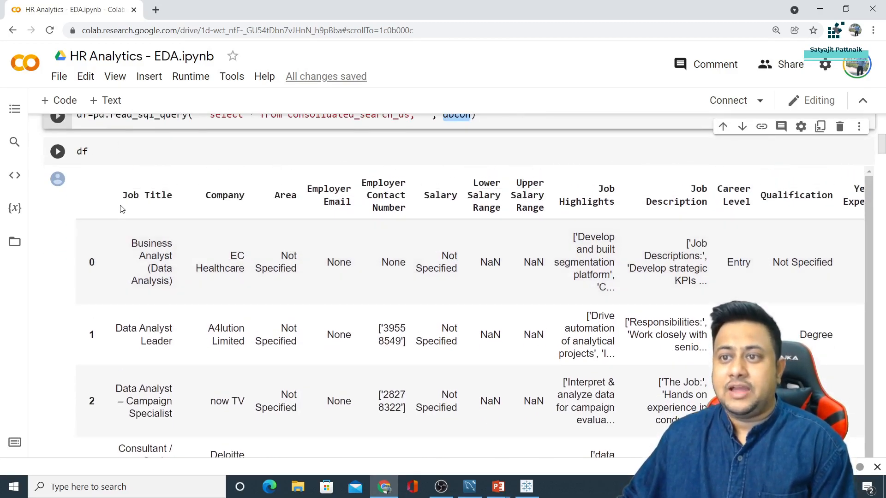
left_click_drag(120, 193, 484, 193)
scroll(349, 198, "up", 1)
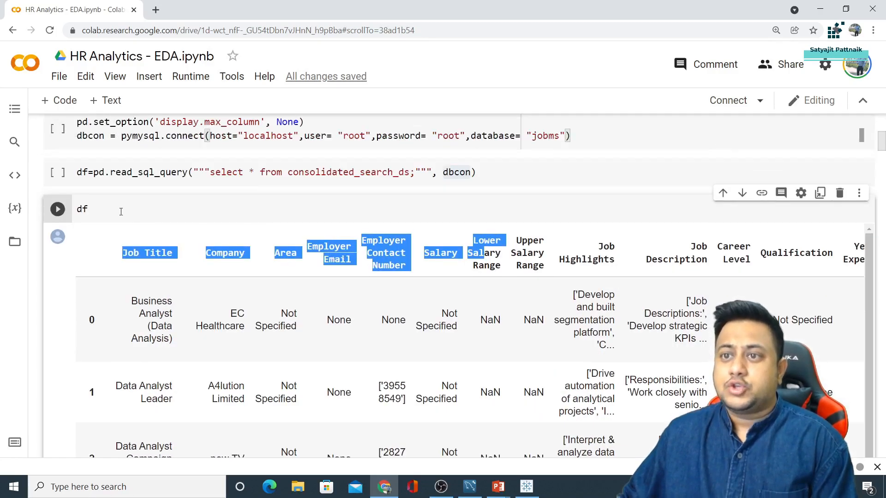
double_click(81, 211)
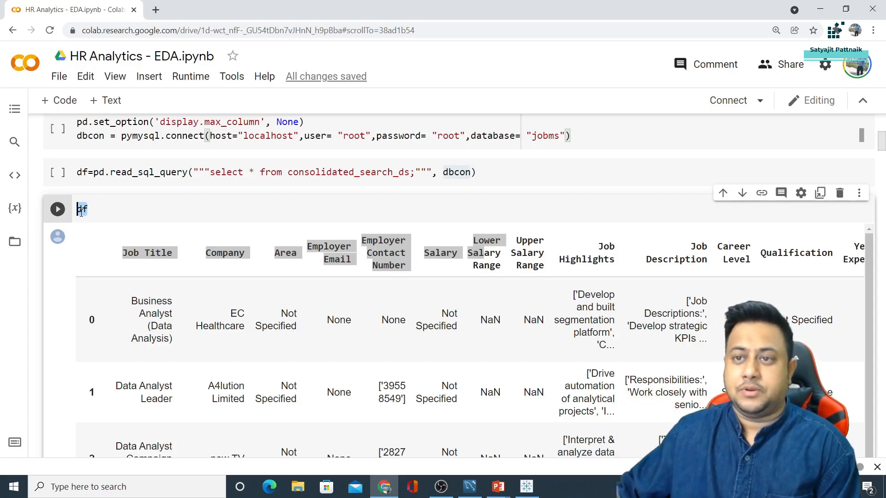
scroll(176, 260, "down", 10)
scroll(176, 277, "down", 8)
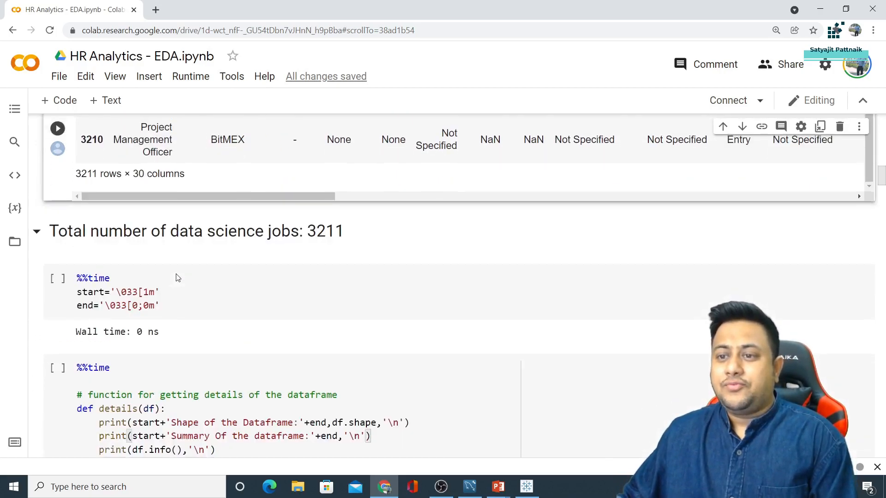
left_click_drag(50, 174, 344, 174)
scroll(76, 291, "up", 4)
left_click_drag(76, 291, 100, 289)
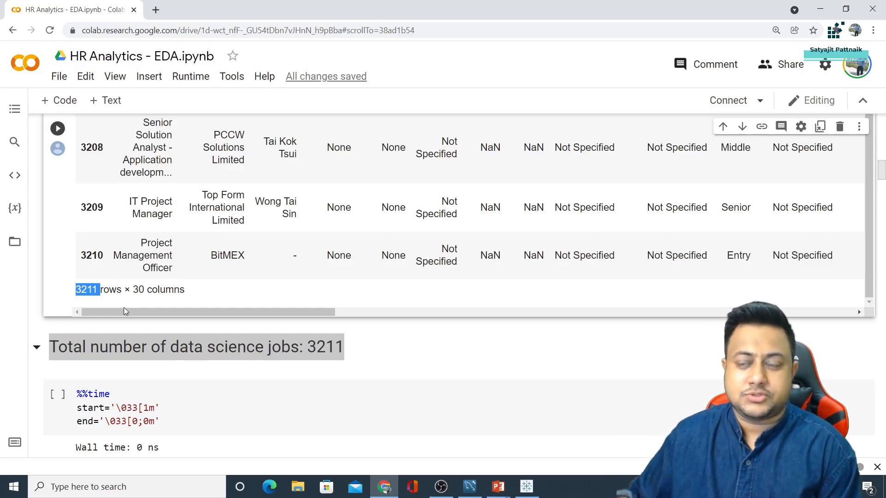
scroll(148, 346, "down", 3)
Highlight the details, values_in_columns and duplicate functions and the bar graph function comment
scroll(153, 354, "down", 4)
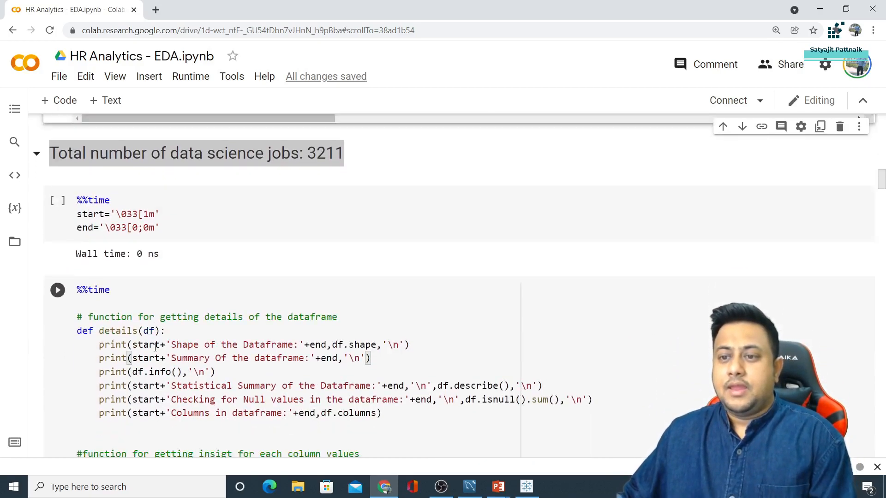
left_click_drag(78, 236, 389, 321)
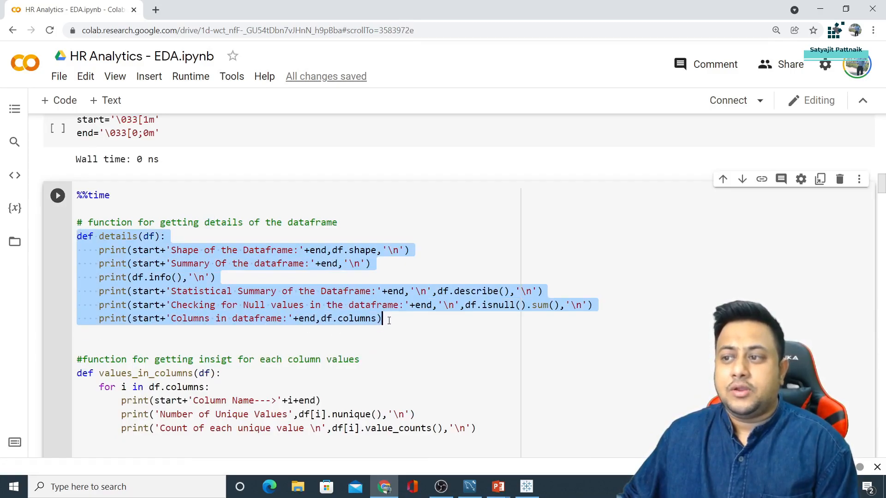
double_click(118, 236)
scroll(162, 291, "down", 4)
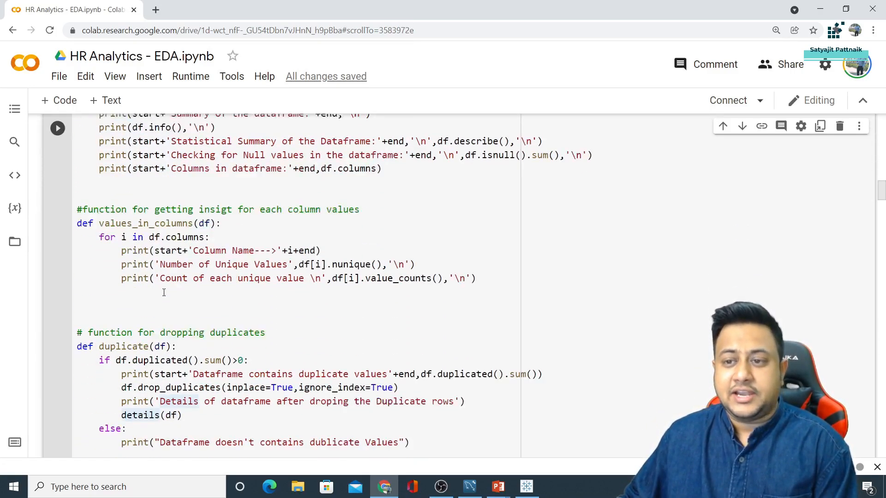
double_click(133, 200)
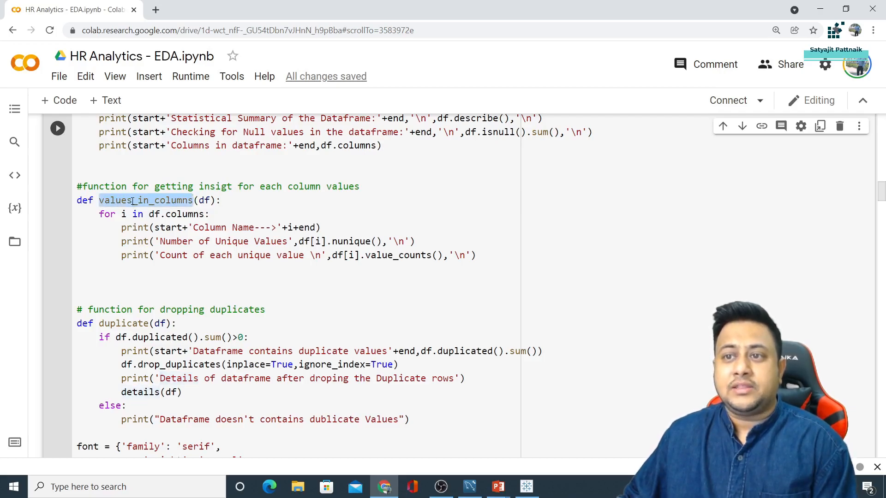
double_click(125, 324)
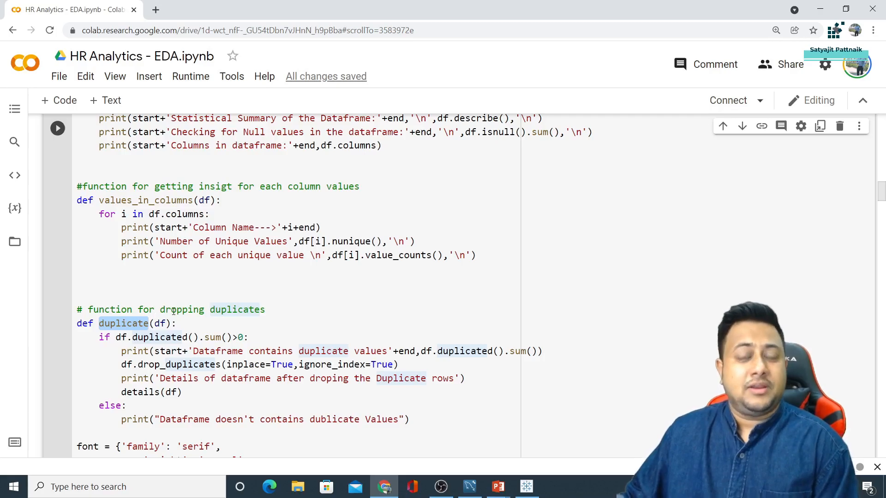
scroll(173, 311, "down", 4)
left_click_drag(115, 330, 205, 328)
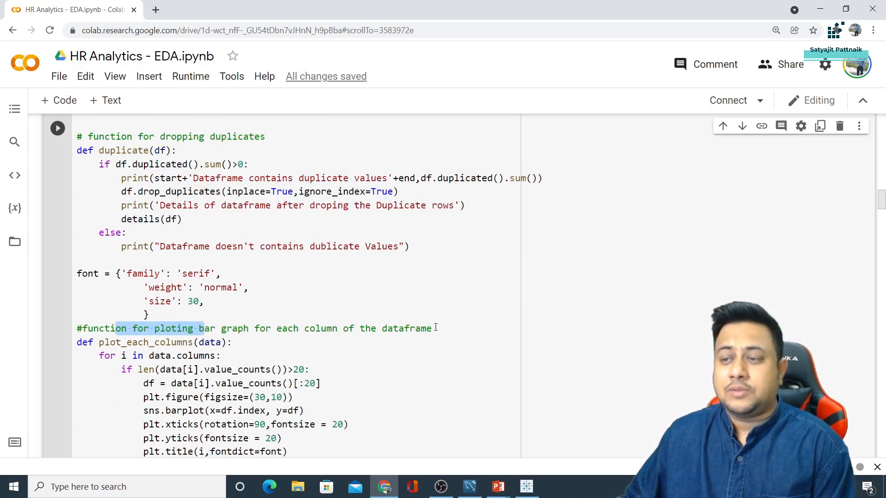
Highlight the plot_columns and boxplot_variable function names
scroll(147, 305, "down", 4)
scroll(148, 304, "down", 3)
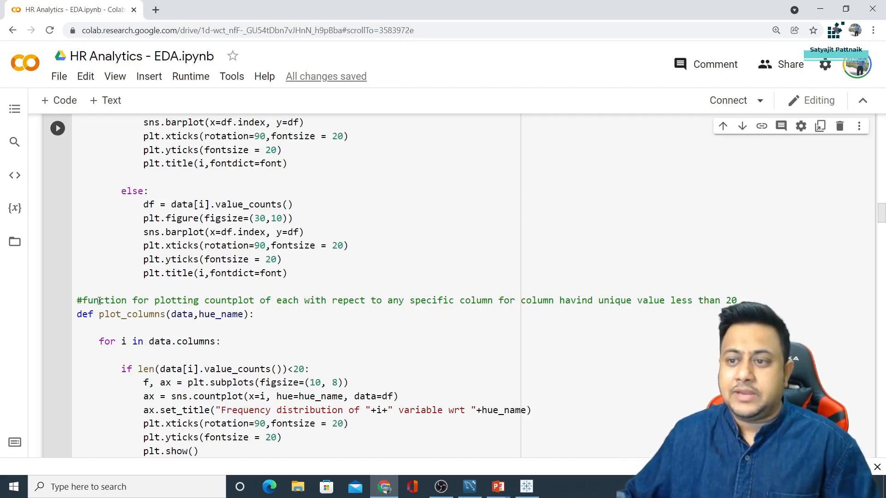
scroll(155, 262, "down", 5)
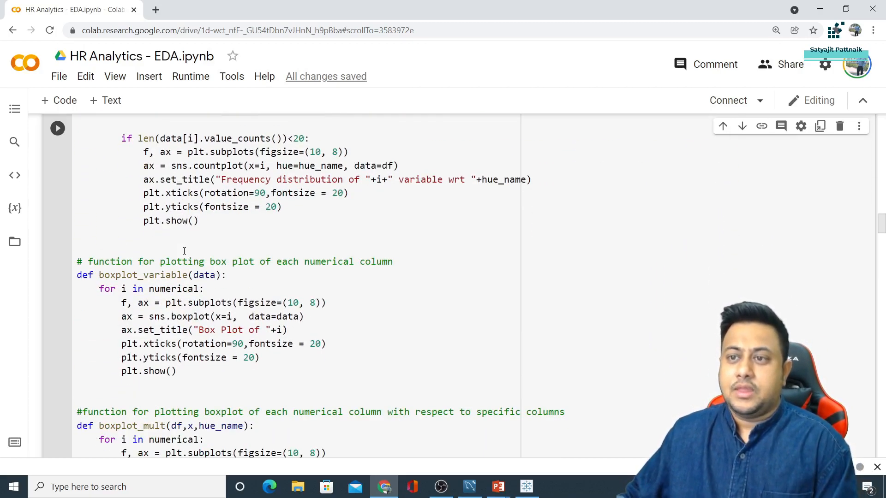
scroll(168, 232, "up", 3)
double_click(113, 199)
scroll(130, 259, "down", 2)
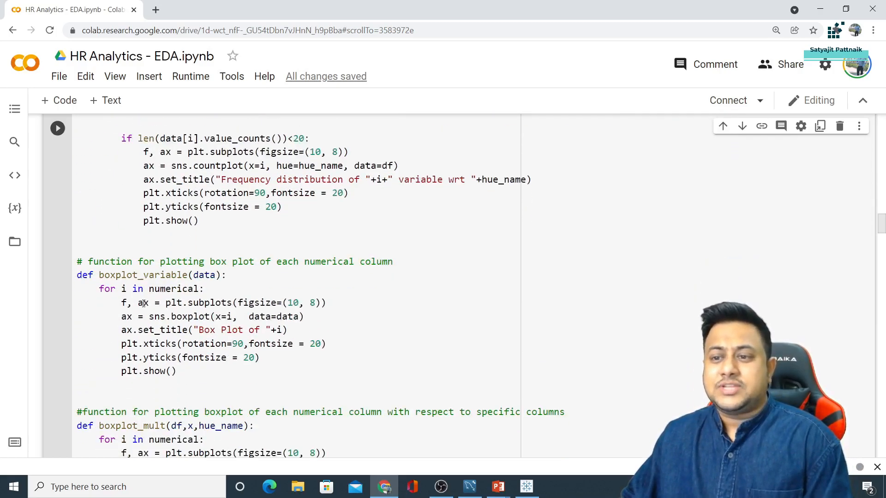
left_click(141, 278)
double_click(140, 276)
Highlight the boxplot_mult function and its comment, then focus the %%time duplicate(df) cell
scroll(138, 277, "down", 3)
double_click(134, 253)
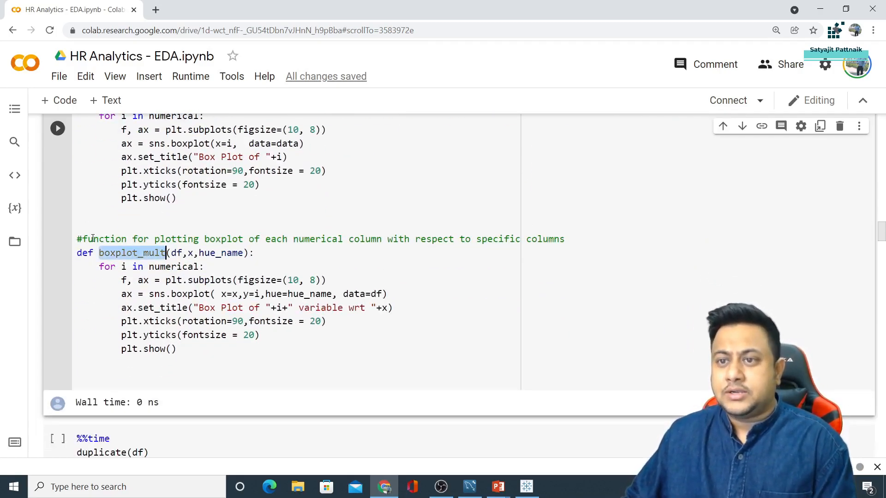
left_click_drag(92, 239, 567, 239)
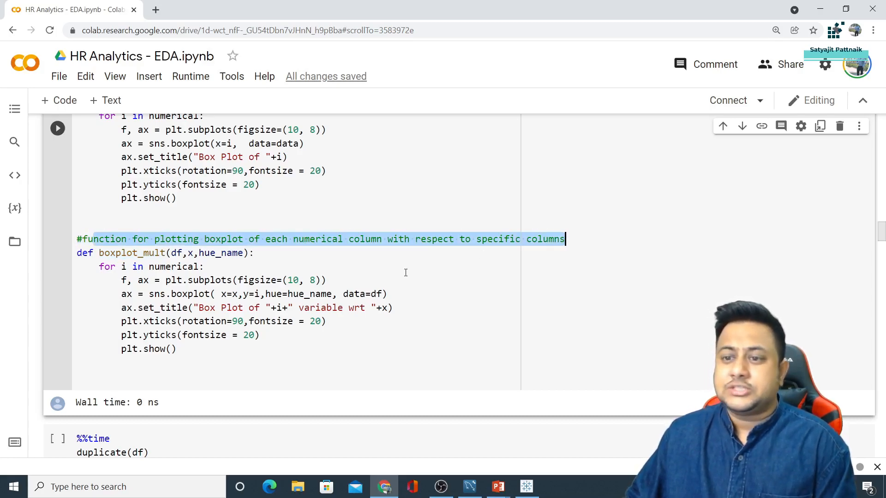
scroll(252, 280, "down", 4)
left_click(123, 224)
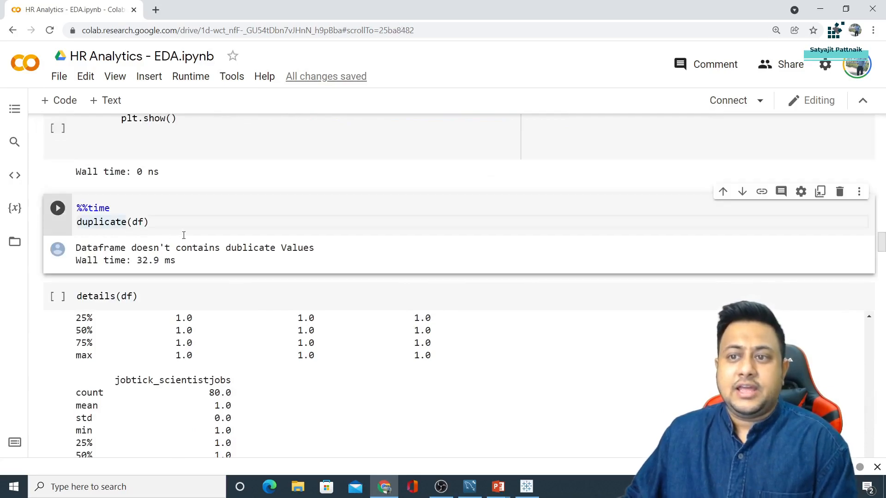
Highlight the duplicate call, its 'no duplicate values' result and 32.9 ms run time, then scroll to details(df)
double_click(90, 221)
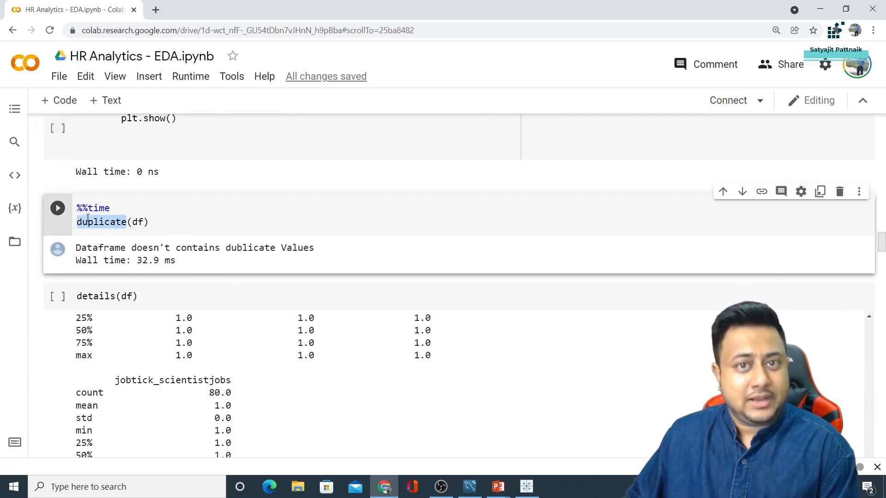
left_click_drag(76, 245, 332, 244)
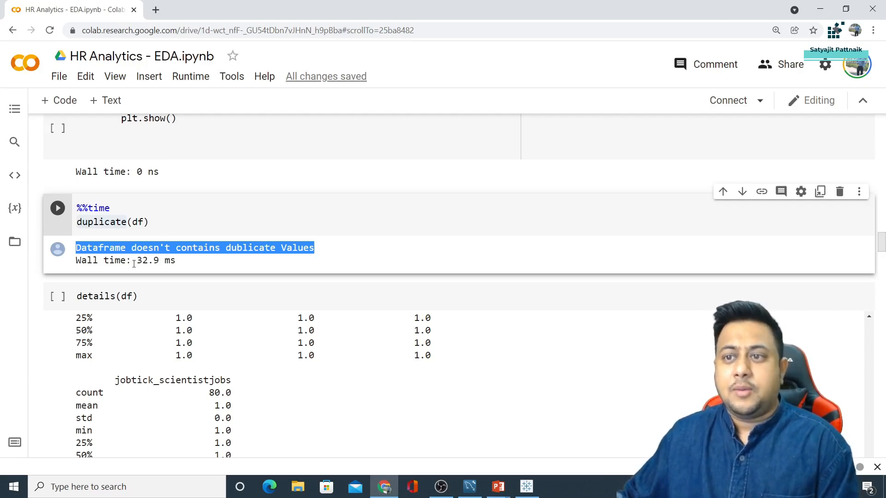
left_click_drag(137, 260, 184, 260)
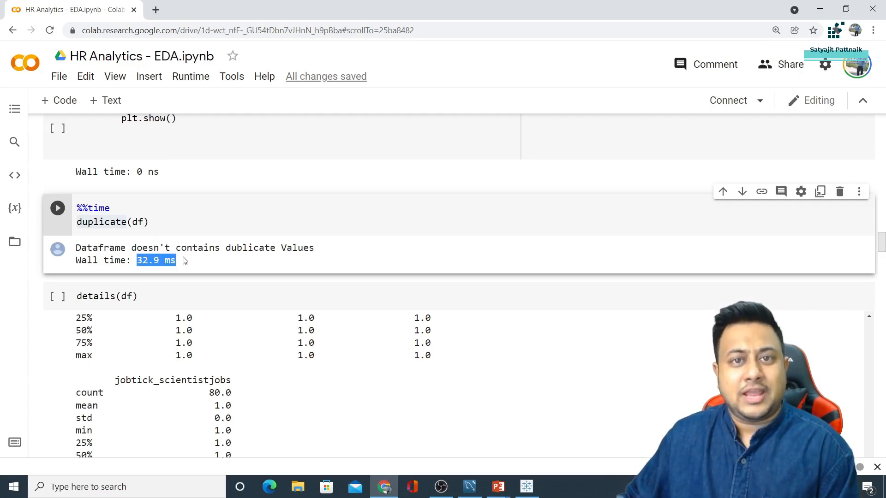
scroll(185, 261, "down", 2)
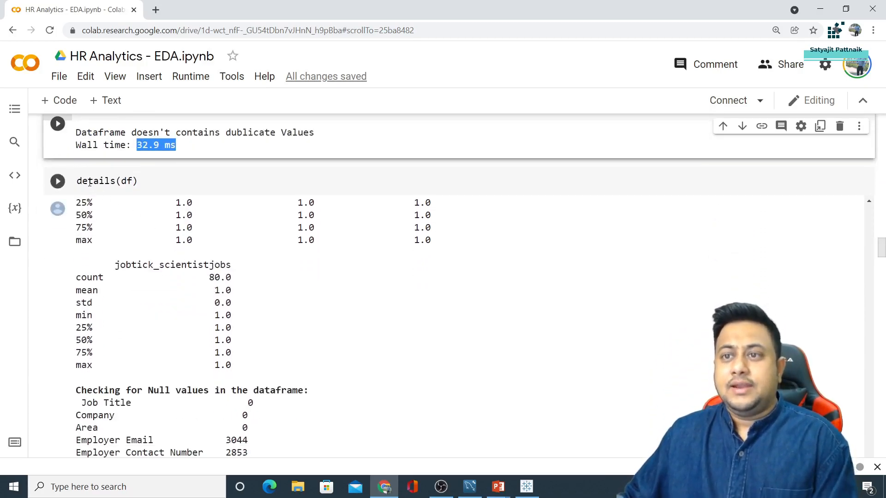
Highlight the details(df) statistics, the (3211, 30) shape line and summary, then the word details in code
left_click_drag(144, 179, 213, 260)
scroll(213, 259, "up", 10)
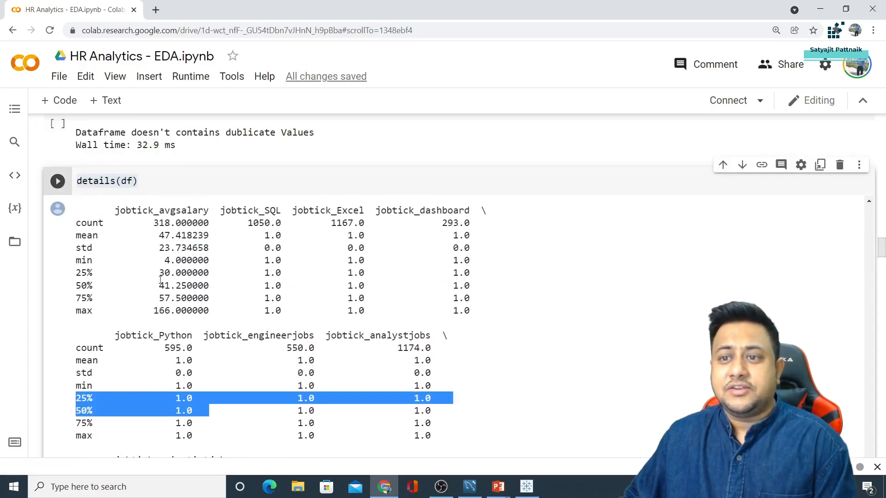
scroll(132, 287, "up", 3)
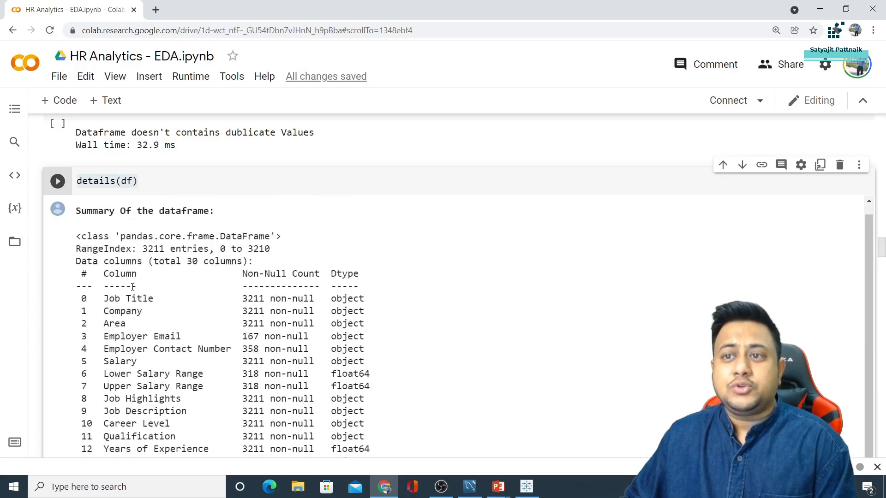
left_click_drag(79, 203, 288, 213)
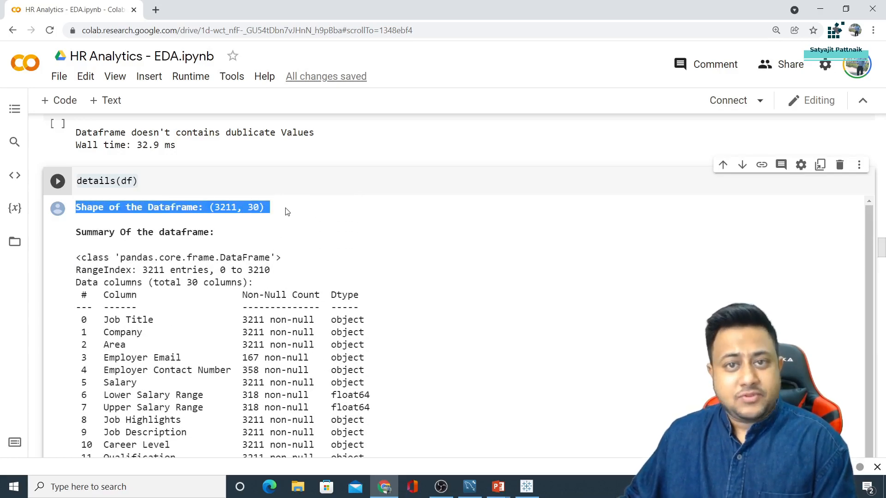
left_click_drag(76, 230, 253, 283)
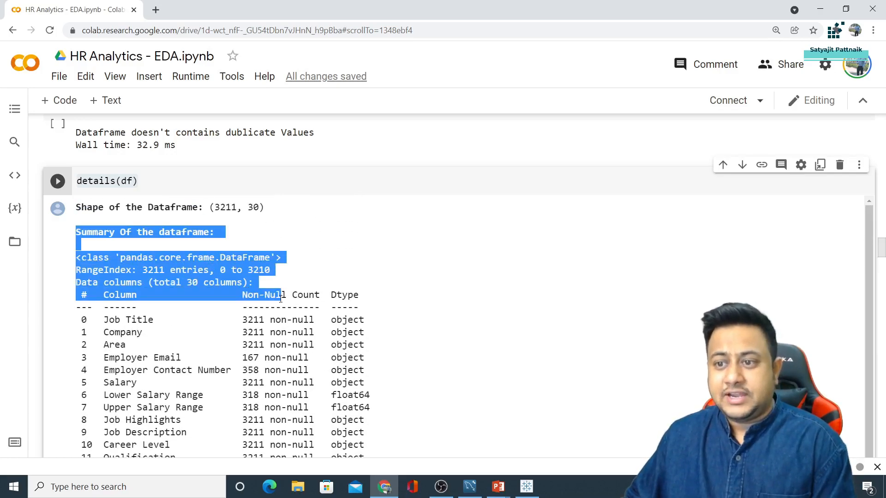
scroll(133, 262, "down", 10)
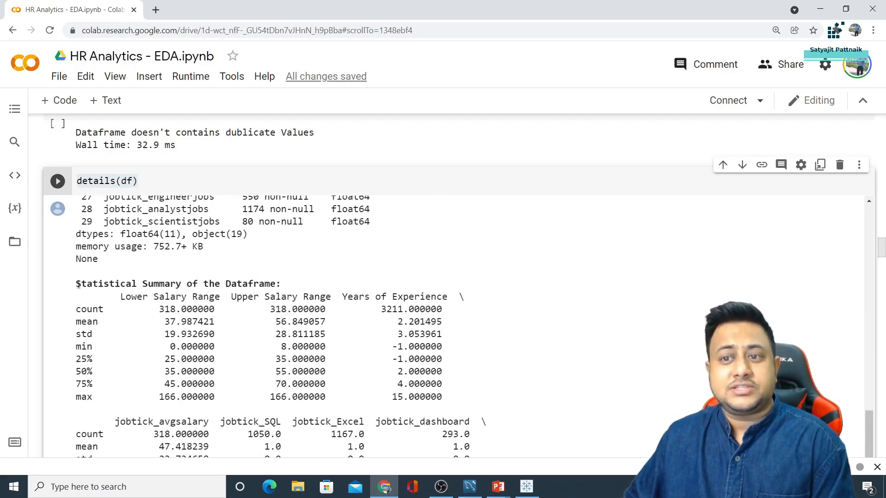
left_click_drag(75, 284, 259, 305)
scroll(271, 323, "up", 8)
scroll(271, 328, "up", 3)
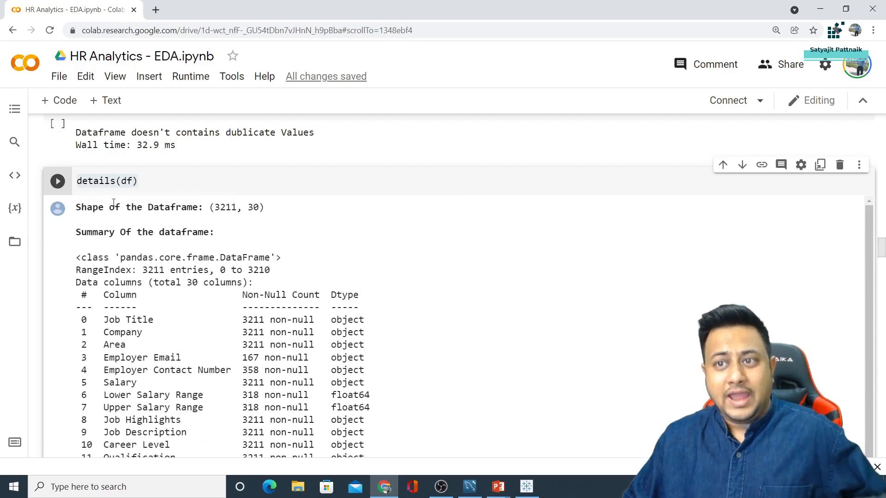
double_click(96, 181)
Highlight df.shape, df.describe() and df.isnull().sum() in details, then scroll to the Industry value counts
scroll(166, 274, "up", 20)
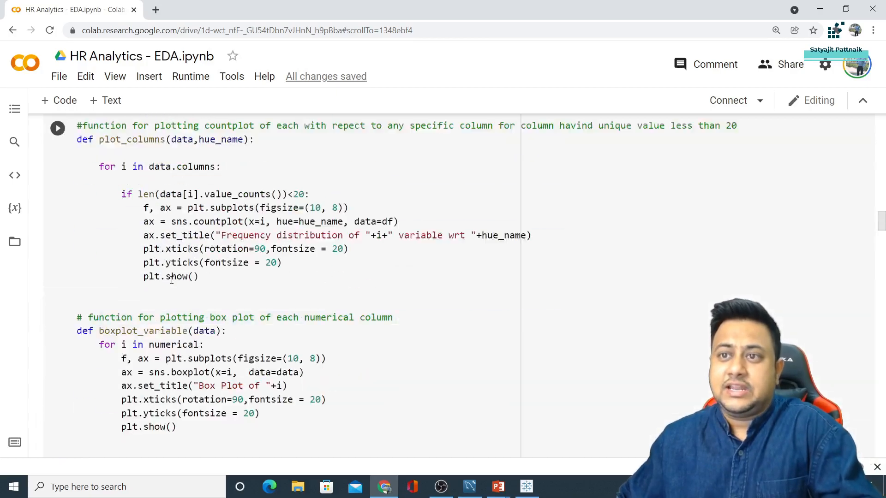
left_click(106, 190)
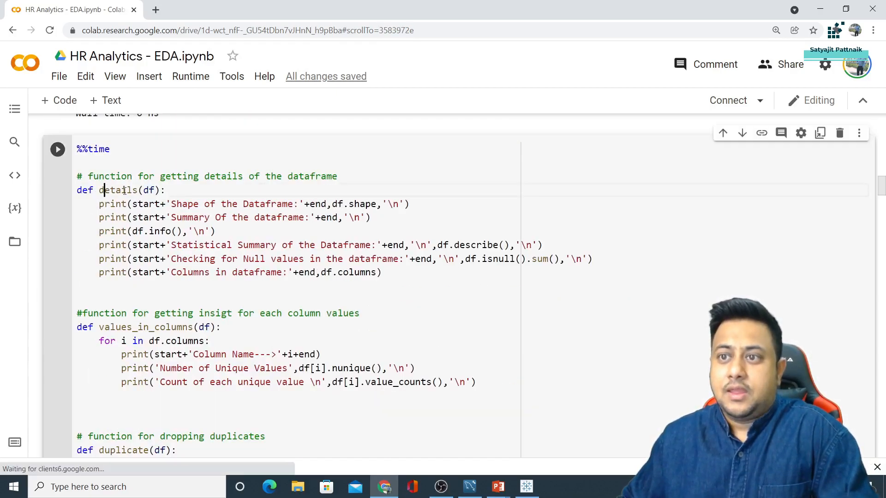
left_click_drag(99, 204, 379, 204)
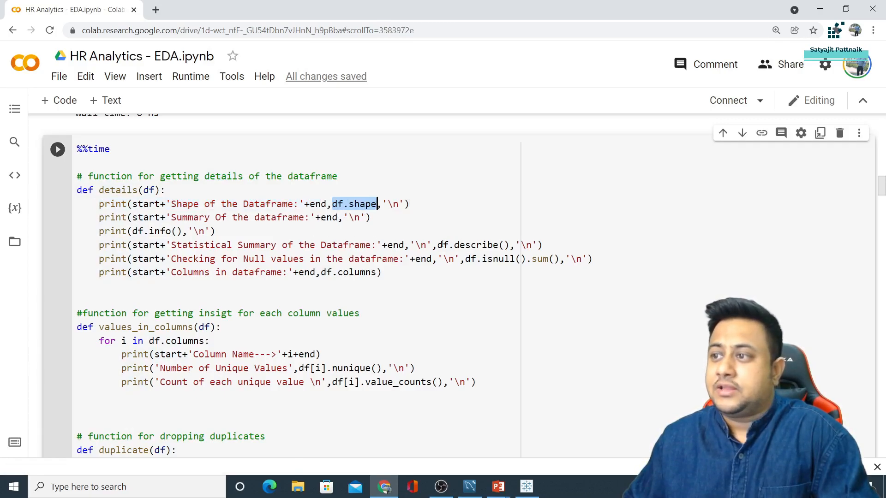
left_click_drag(442, 244, 515, 245)
left_click_drag(465, 259, 559, 259)
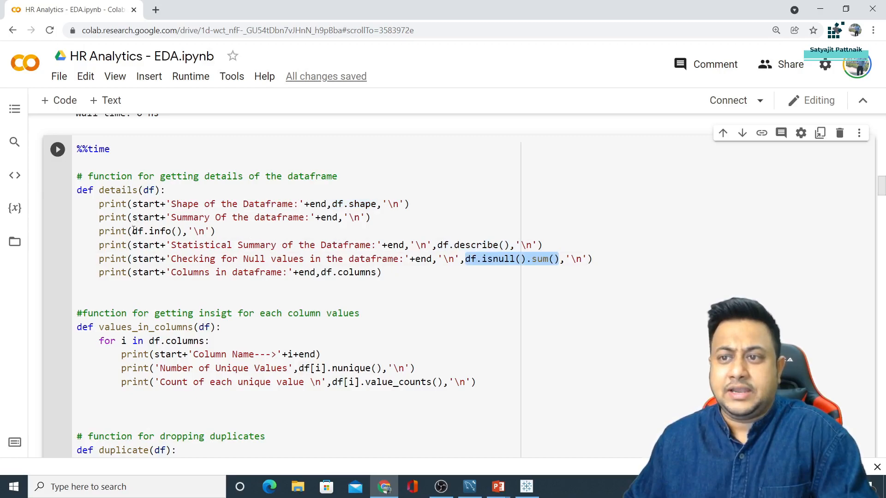
left_click_drag(132, 231, 184, 232)
scroll(282, 276, "down", 8)
scroll(282, 276, "down", 15)
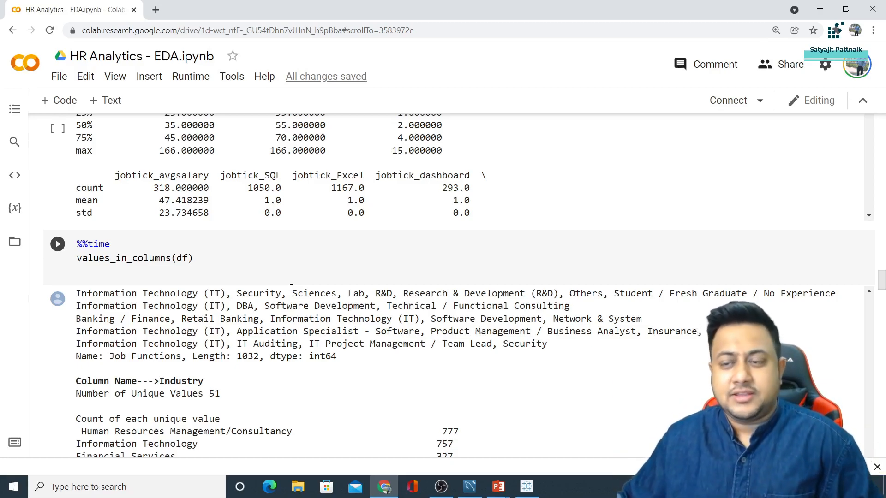
Highlight the Not Specified count and top Information Technology rows in the job function value counts
scroll(291, 288, "down", 2)
scroll(198, 295, "up", 5)
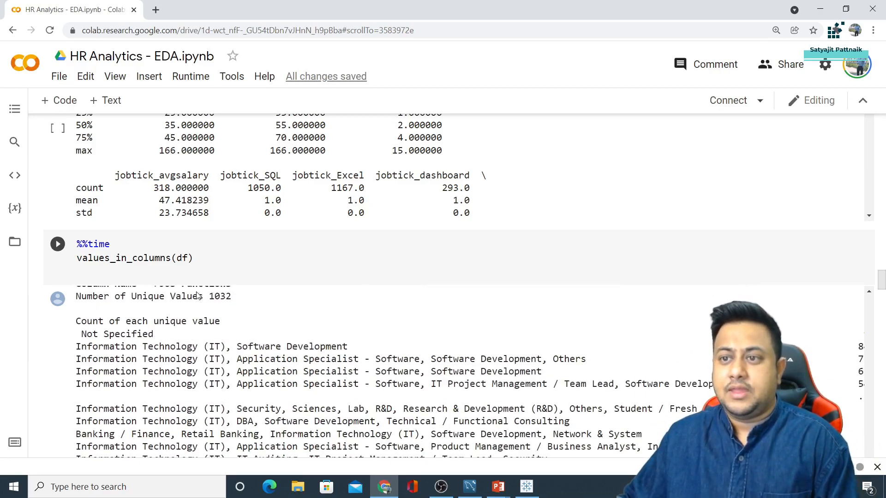
left_click(160, 258)
scroll(230, 293, "up", 3)
scroll(249, 293, "down", 3)
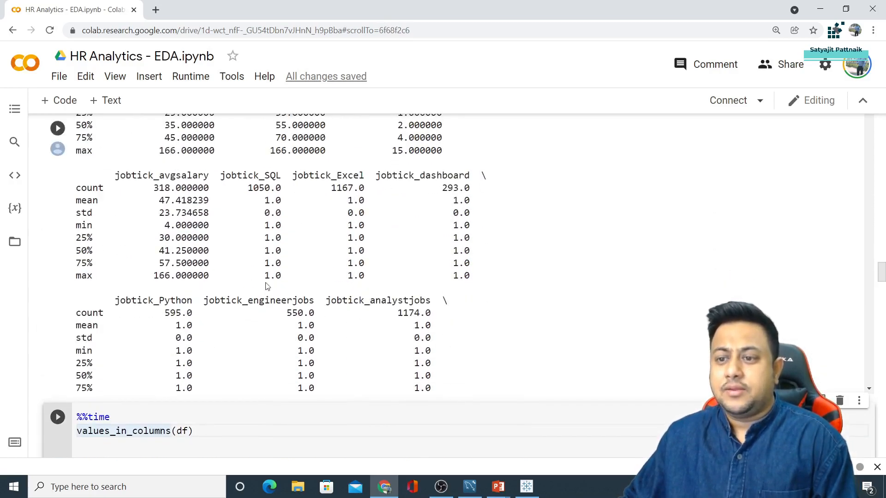
scroll(540, 294, "down", 10)
scroll(352, 307, "down", 8)
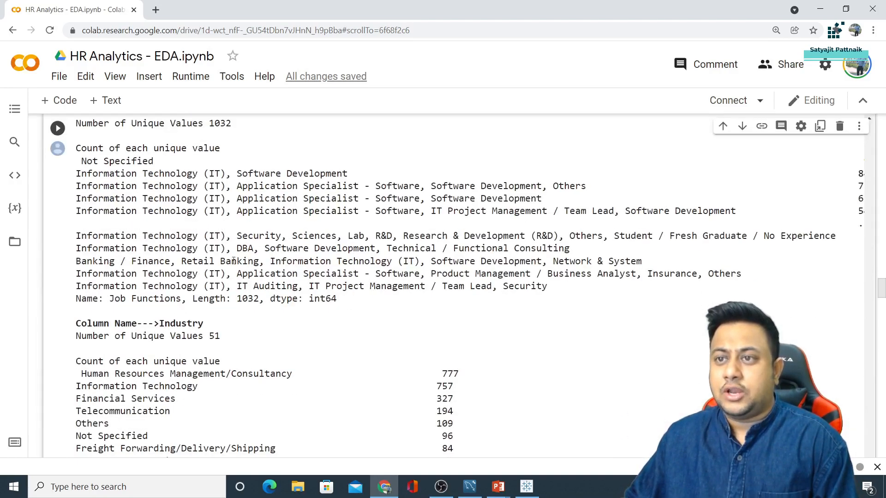
scroll(230, 231, "up", 2)
left_click_drag(98, 206, 224, 201)
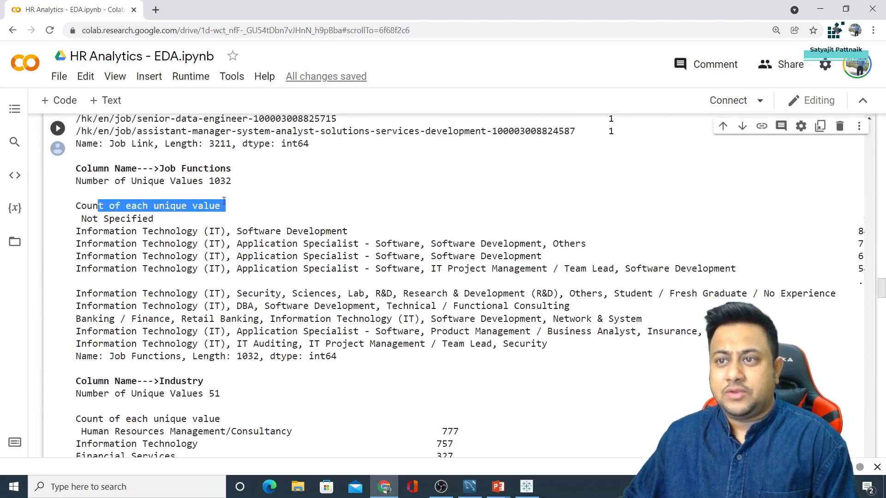
left_click_drag(93, 219, 153, 219)
left_click_drag(77, 231, 598, 279)
Highlight the Industry column heading, then scroll down to the Interpretations section
scroll(282, 274, "down", 3)
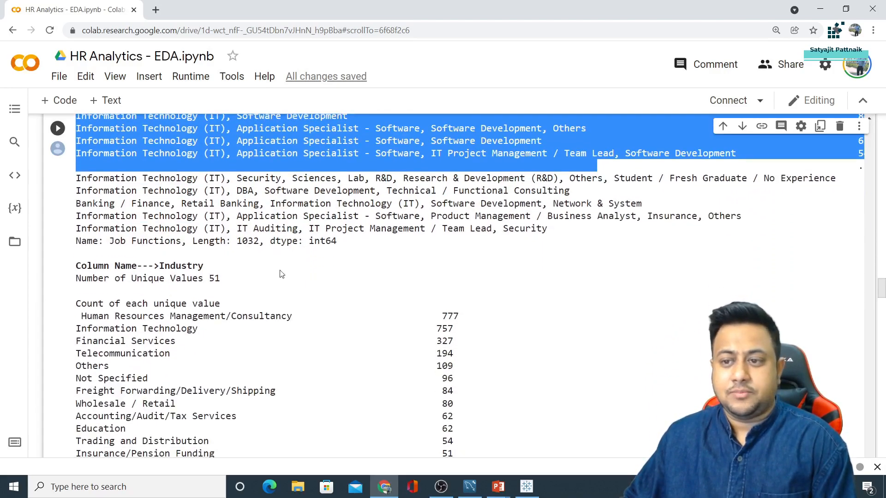
left_click_drag(78, 266, 219, 265)
scroll(219, 265, "down", 15)
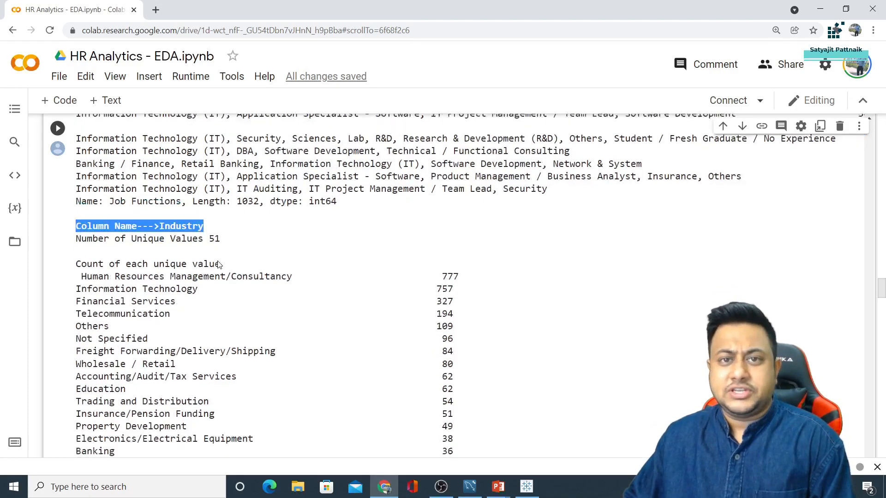
scroll(222, 264, "down", 10)
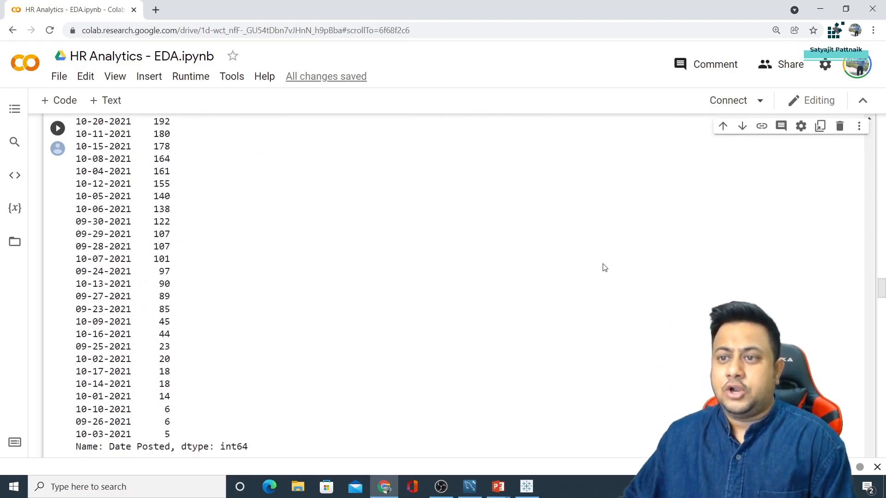
left_click_drag(882, 290, 881, 322)
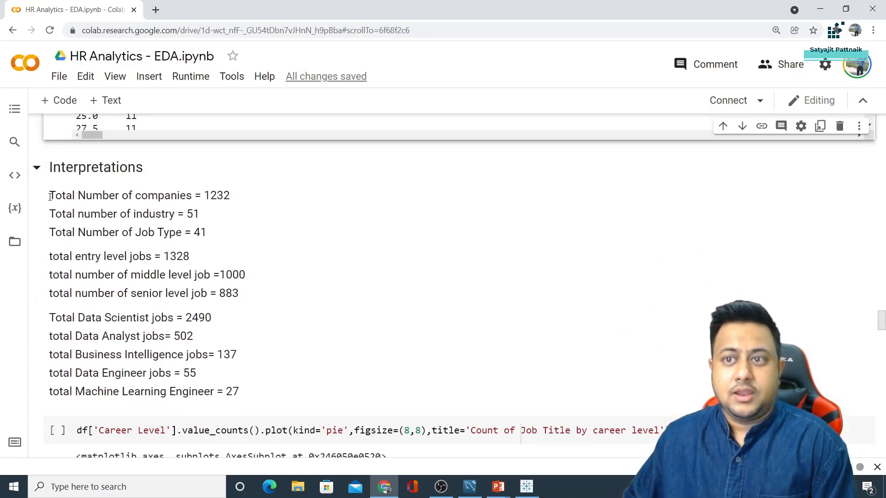
Highlight the 1232 companies, industry and job type counts, career level counts and 1328 entry-level jobs
left_click_drag(207, 195, 249, 196)
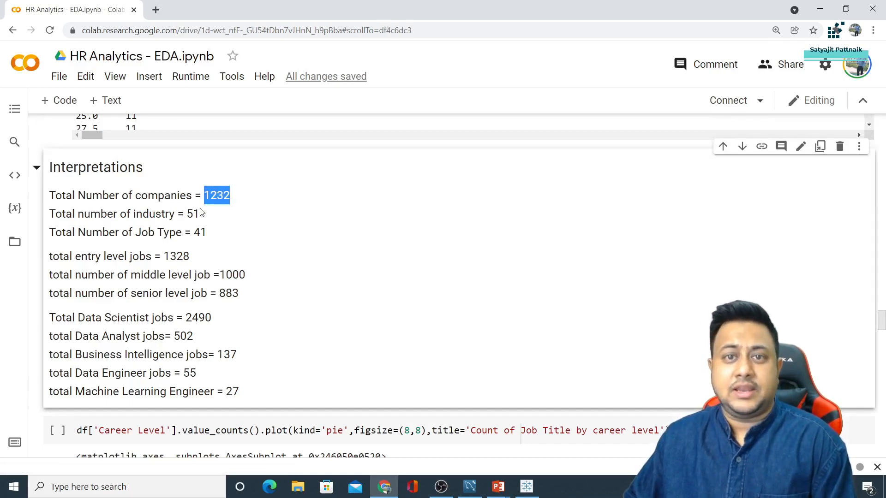
left_click_drag(185, 214, 218, 237)
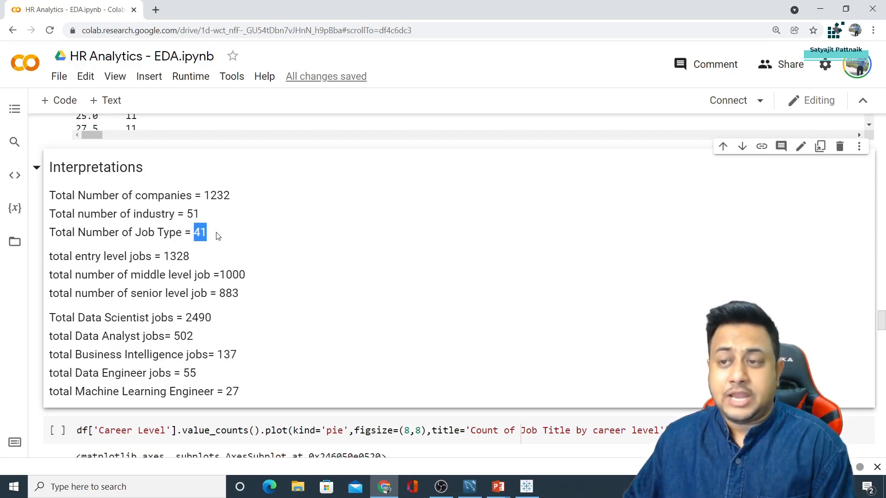
left_click_drag(166, 256, 249, 293)
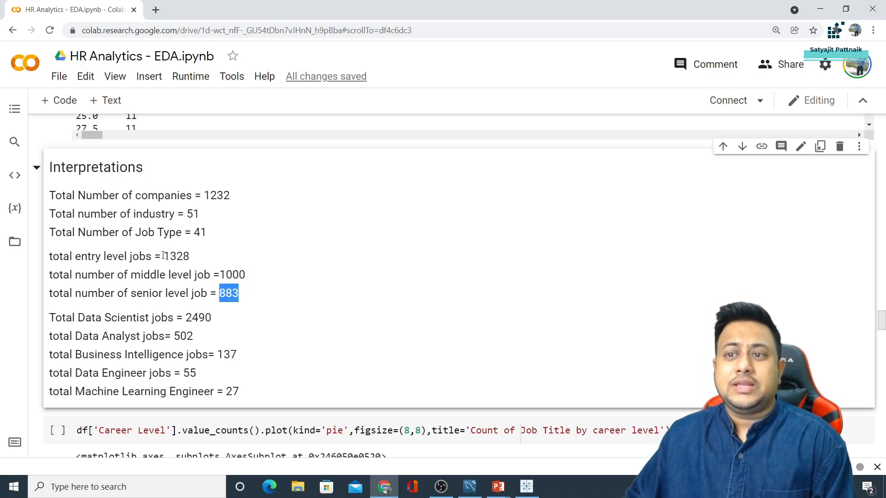
left_click_drag(50, 255, 203, 262)
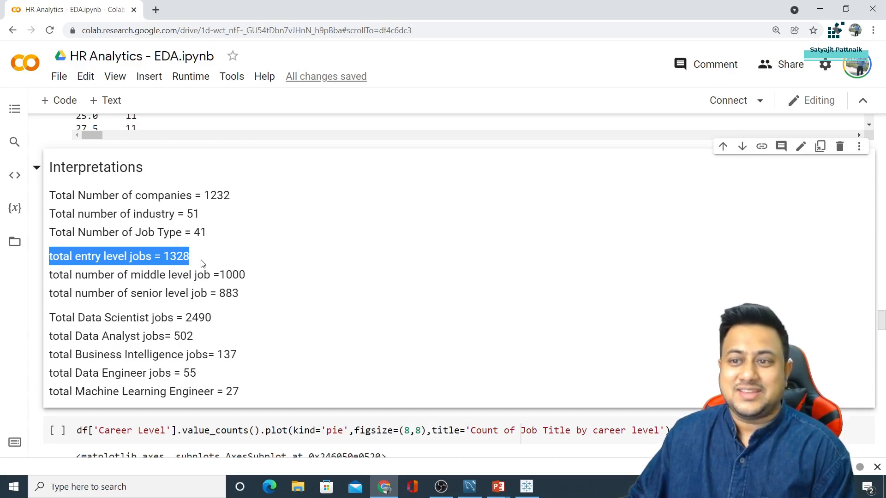
Highlight the job totals: Data Scientist 2490, Data Analyst 502, Business Intelligence 137, Data Engineer 55
scroll(203, 264, "down", 2)
left_click_drag(86, 199, 230, 202)
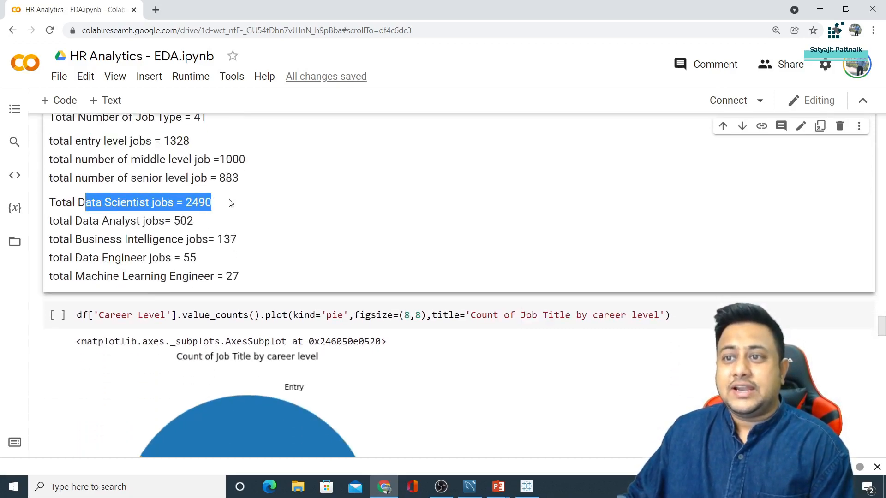
left_click_drag(88, 220, 227, 218)
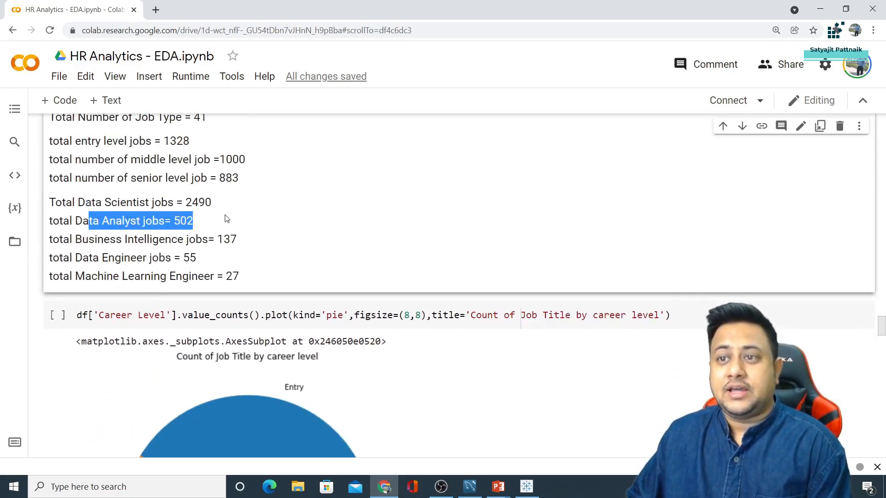
left_click_drag(81, 239, 272, 242)
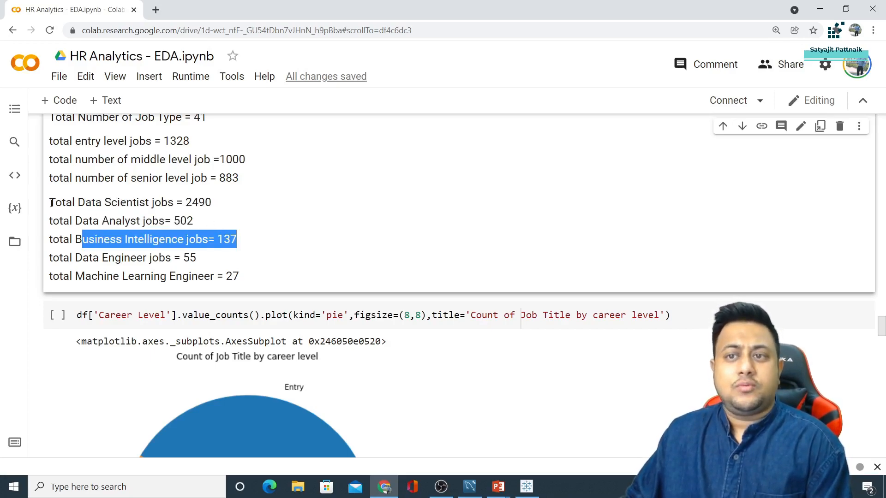
left_click_drag(50, 203, 232, 209)
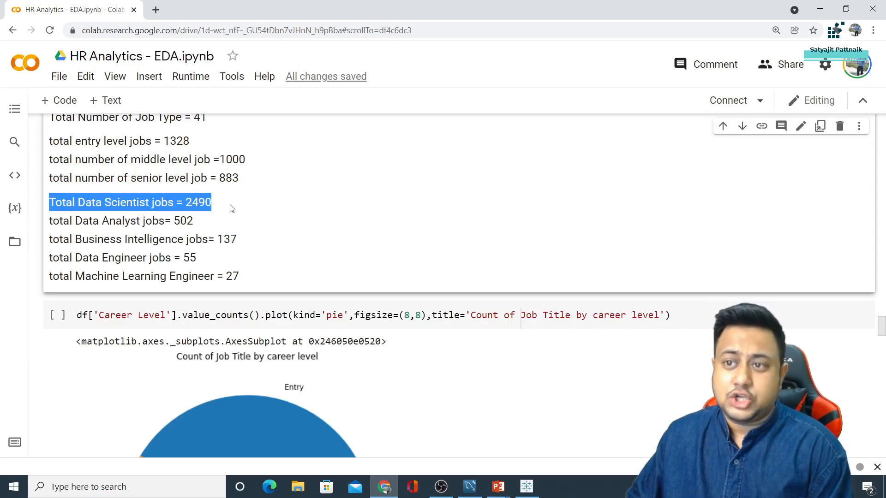
left_click_drag(75, 257, 204, 259)
Focus the career-level pie chart code cell, then scroll down to the Search Term value_counts bar chart
scroll(201, 256, "down", 5)
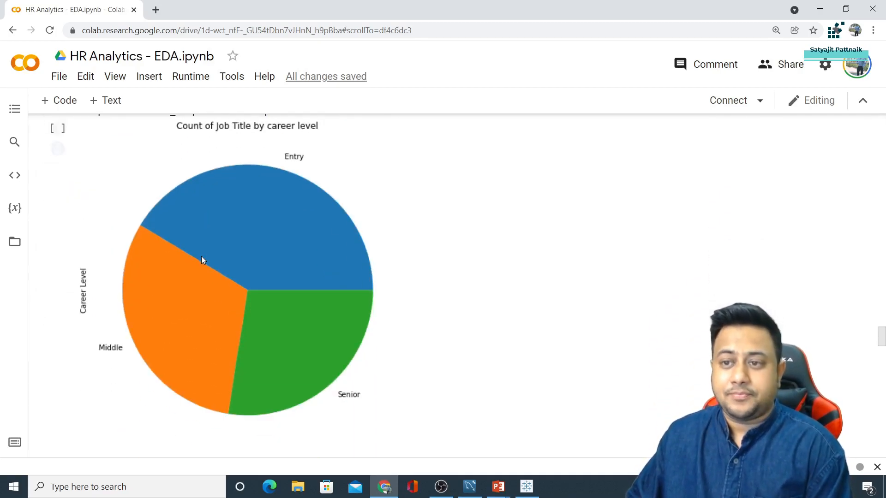
scroll(201, 256, "up", 5)
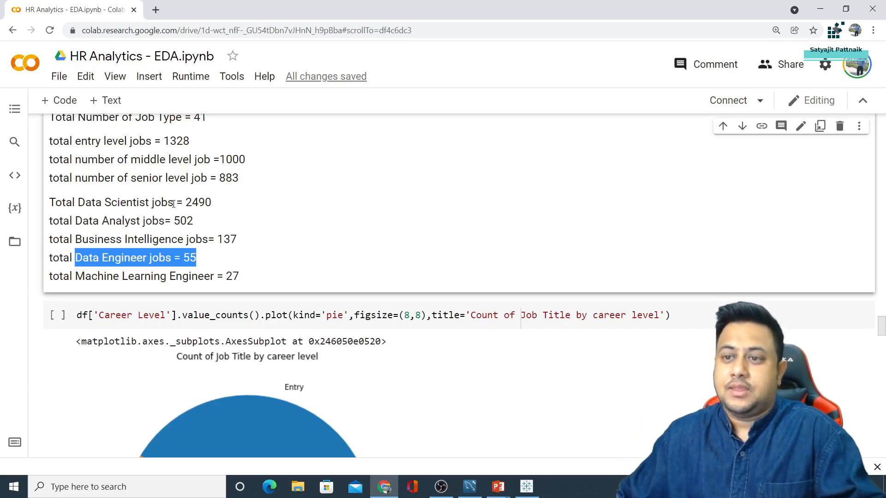
scroll(173, 203, "down", 3)
left_click(144, 141)
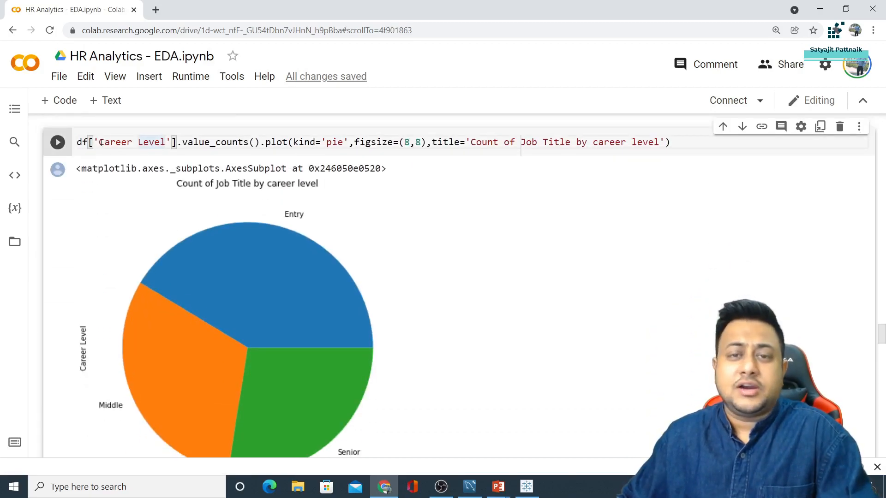
scroll(318, 187, "down", 1)
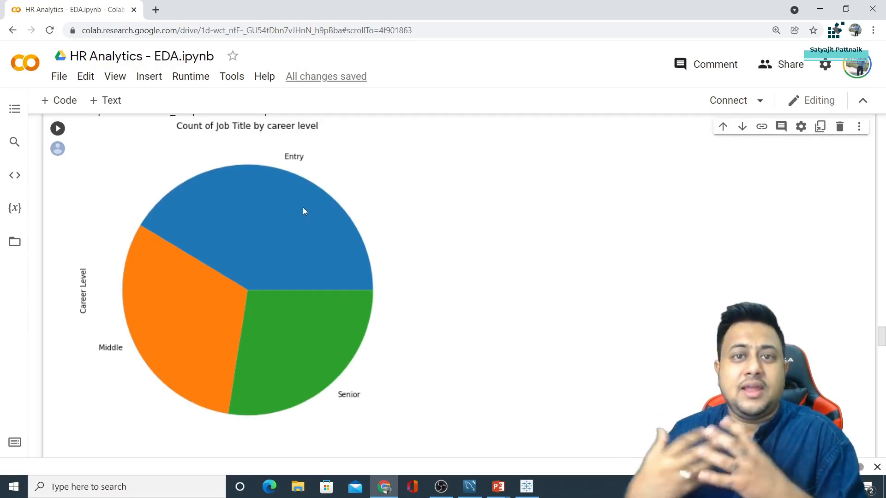
scroll(111, 282, "down", 2)
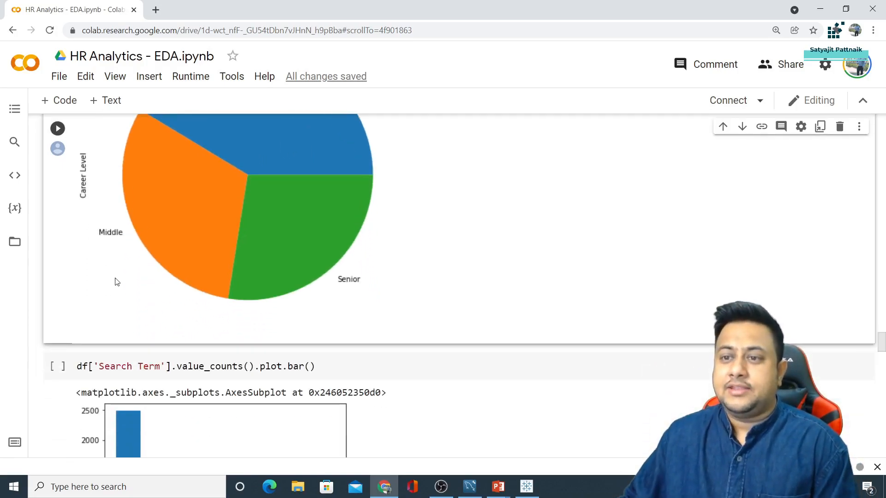
scroll(336, 276, "down", 2)
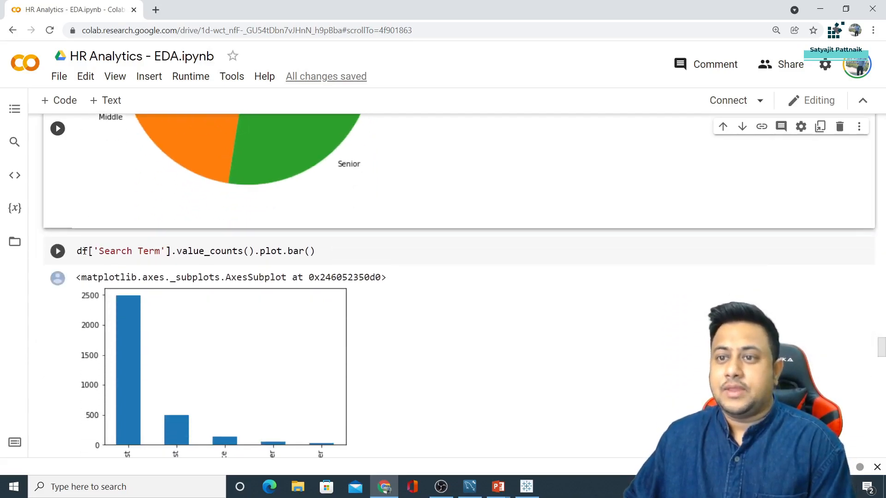
Highlight the Search Term code line, then scroll past the Job Type, Experience and Salary charts to df.columns
left_click_drag(77, 253, 336, 250)
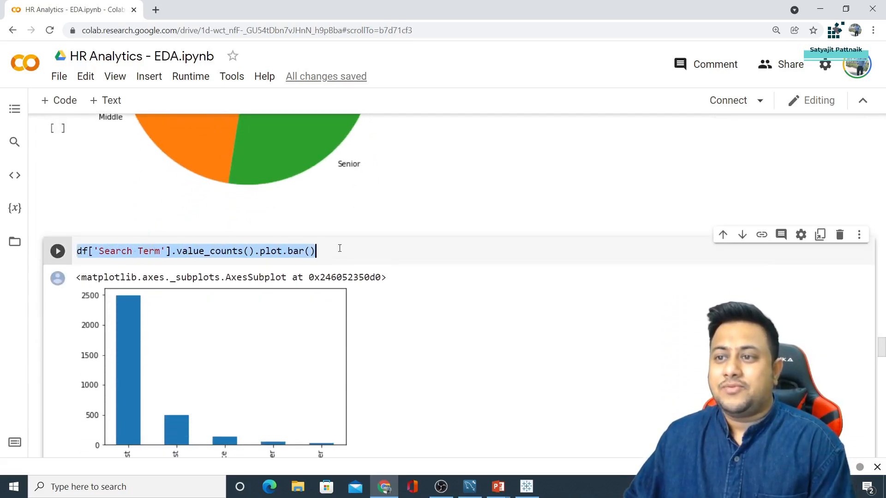
scroll(304, 273, "down", 2)
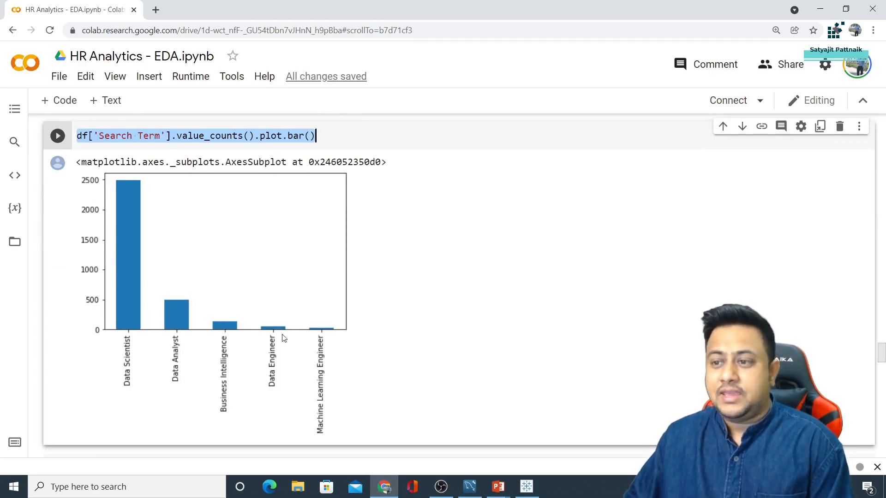
scroll(326, 337, "down", 15)
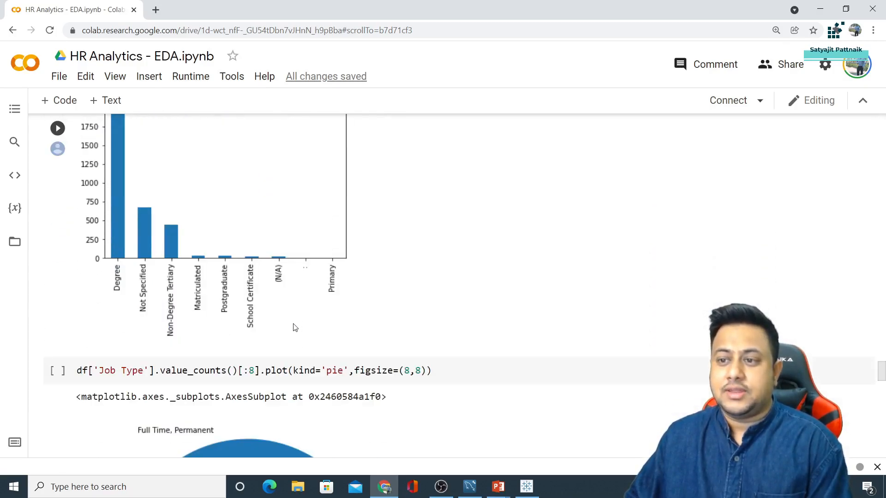
scroll(279, 322, "down", 9)
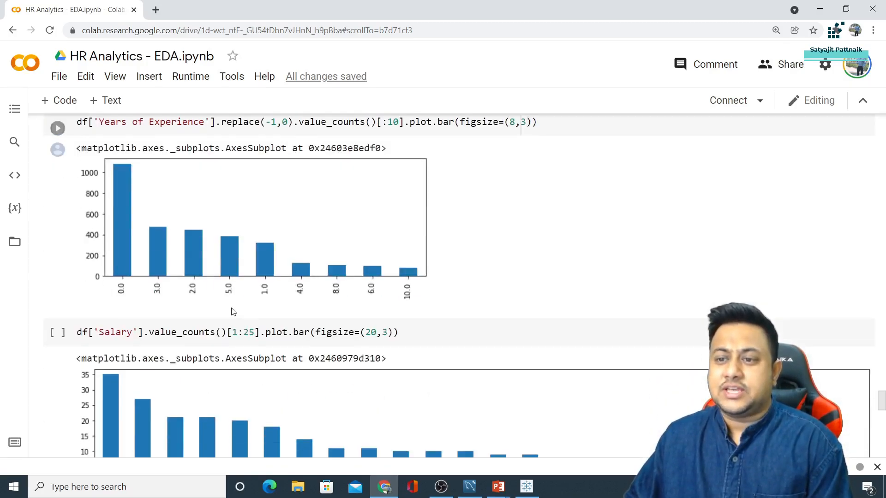
scroll(230, 310, "up", 4)
scroll(192, 299, "down", 5)
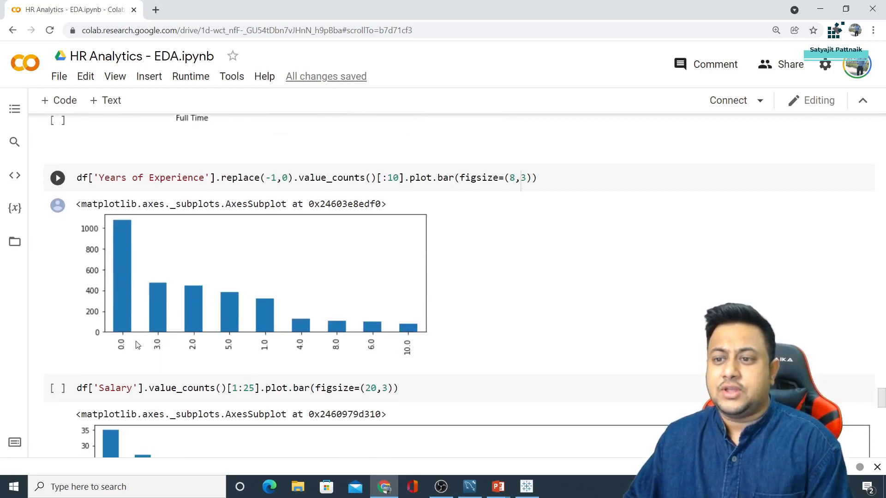
scroll(130, 337, "up", 2)
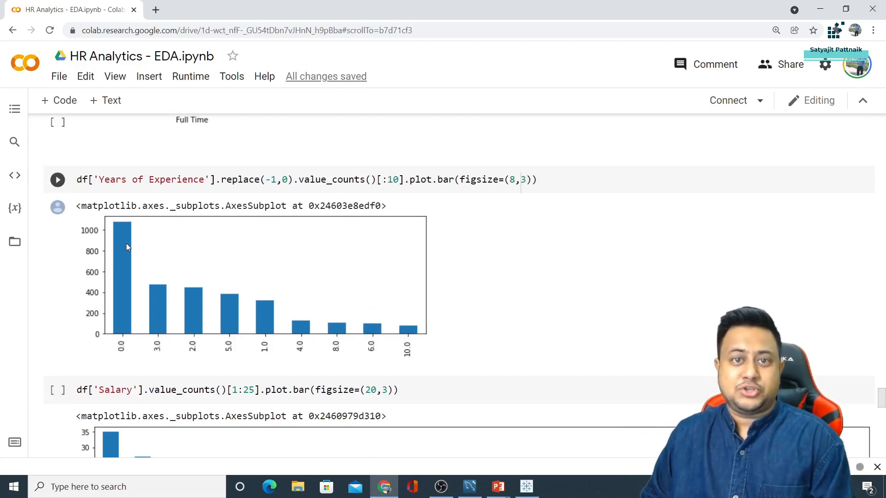
scroll(126, 245, "down", 2)
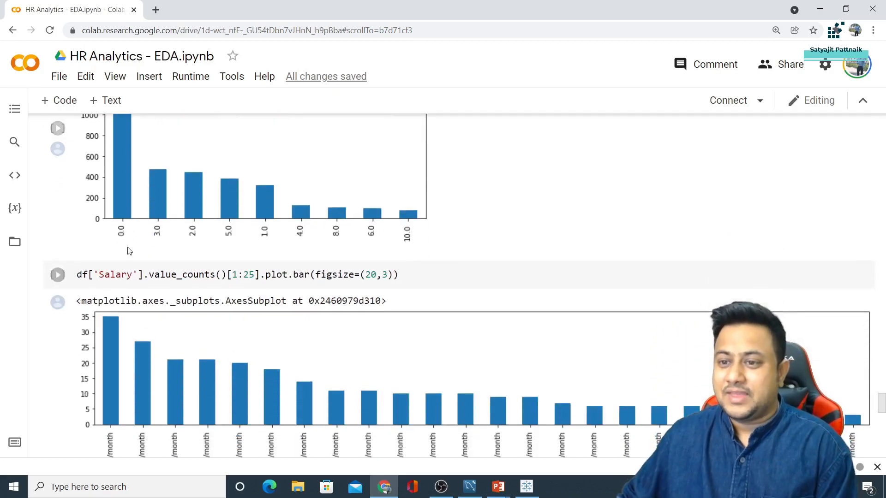
left_click_drag(104, 275, 181, 275)
scroll(269, 277, "down", 4)
Review the Upper and Lower Salary Range bar charts, then show the 'Visual Analytics and Findings' PowerPoint slideshow
scroll(270, 281, "down", 3)
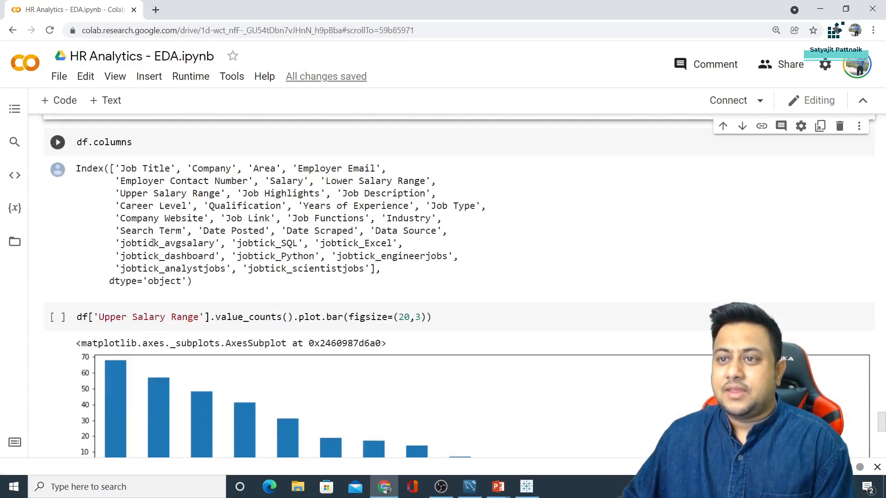
left_click_drag(94, 317, 199, 317)
scroll(204, 317, "down", 12)
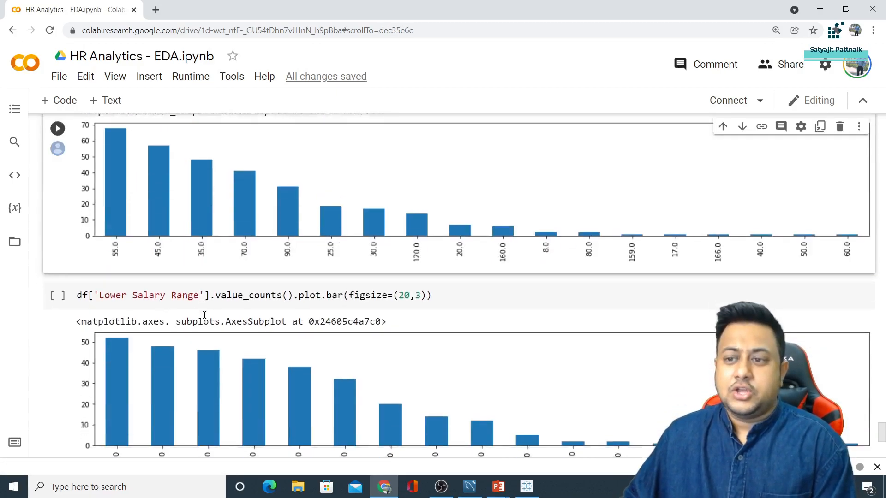
scroll(204, 316, "up", 6)
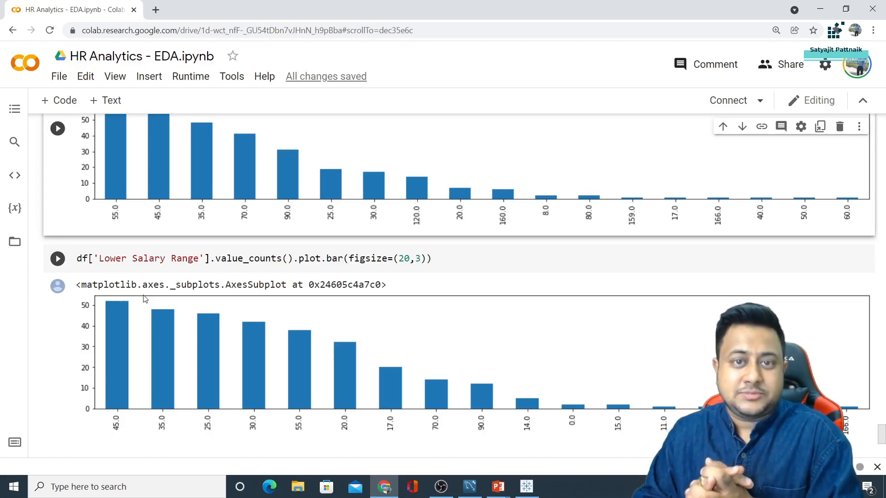
left_click(498, 486)
left_click(546, 436)
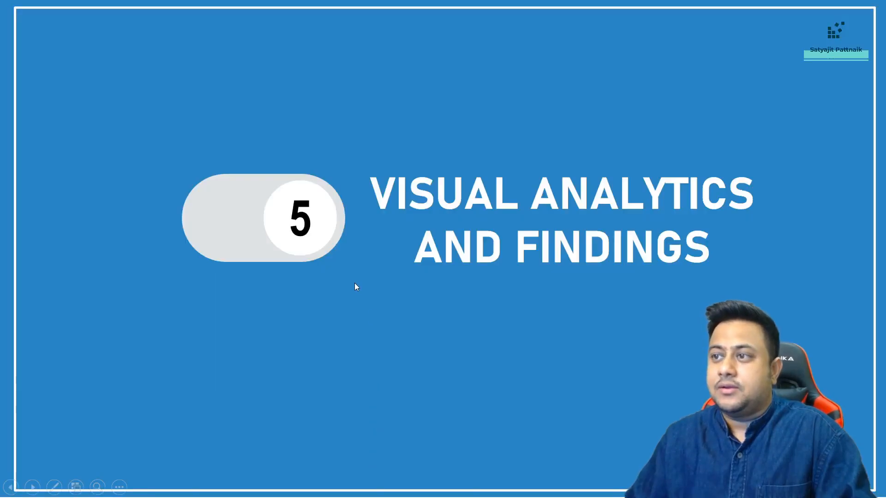
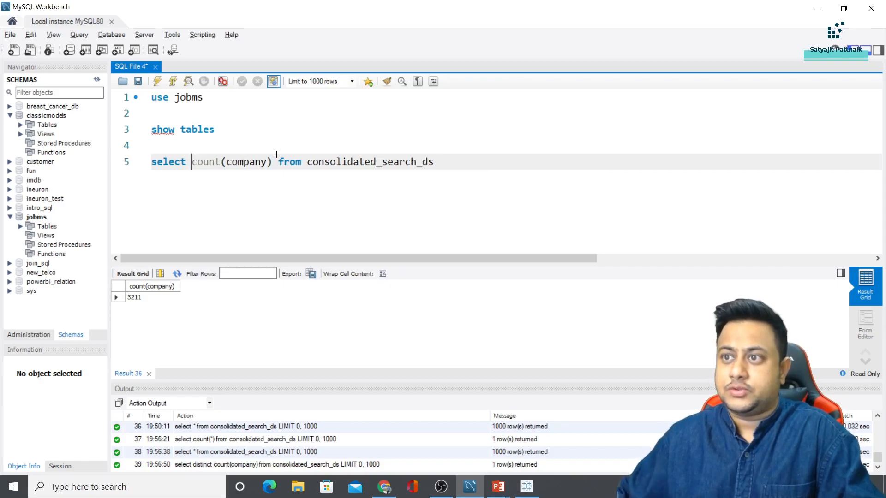
Replace count(company) with * and run select * from consolidated_search_ds, then scroll the results
type("*")
triple_click(272, 159)
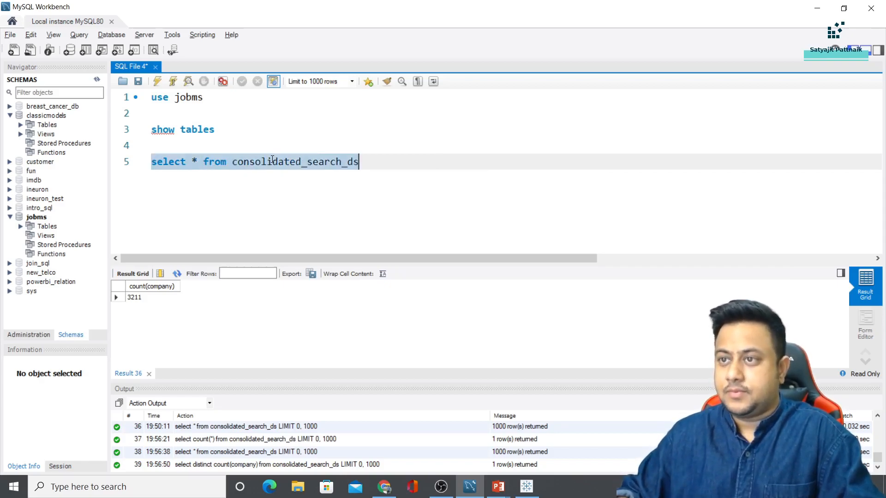
left_click(157, 81)
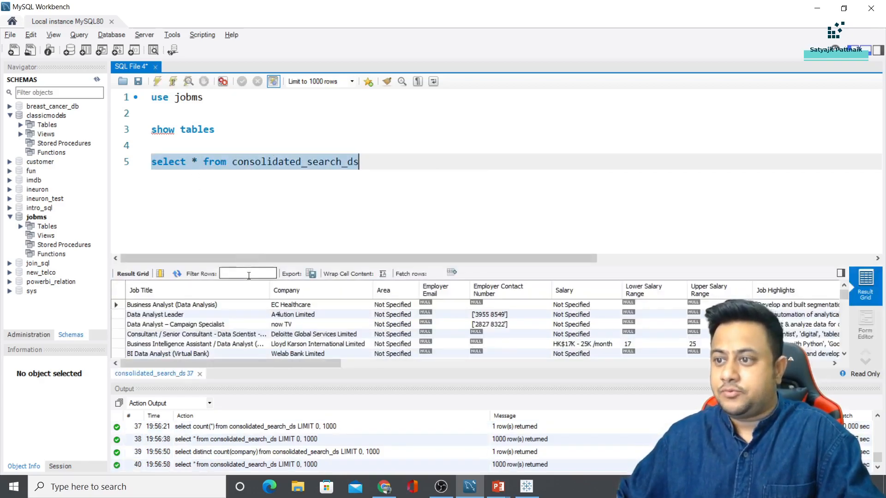
left_click(323, 306)
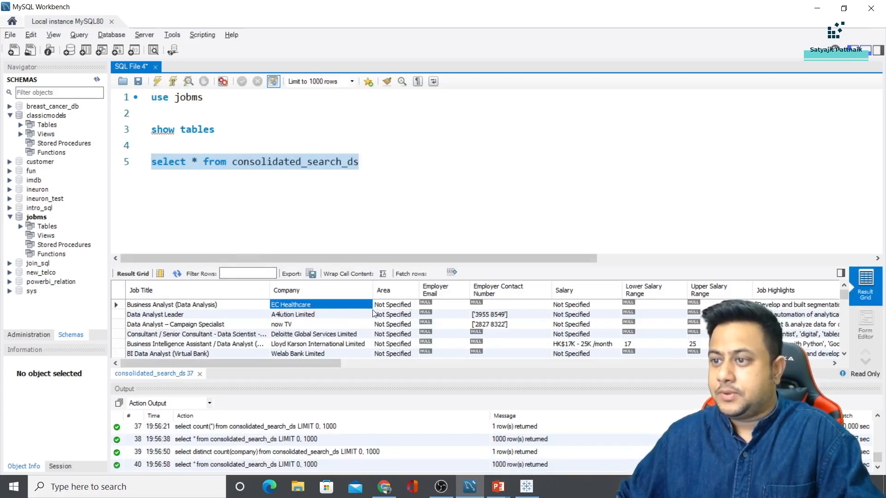
scroll(365, 319, "down", 5)
scroll(337, 334, "up", 5)
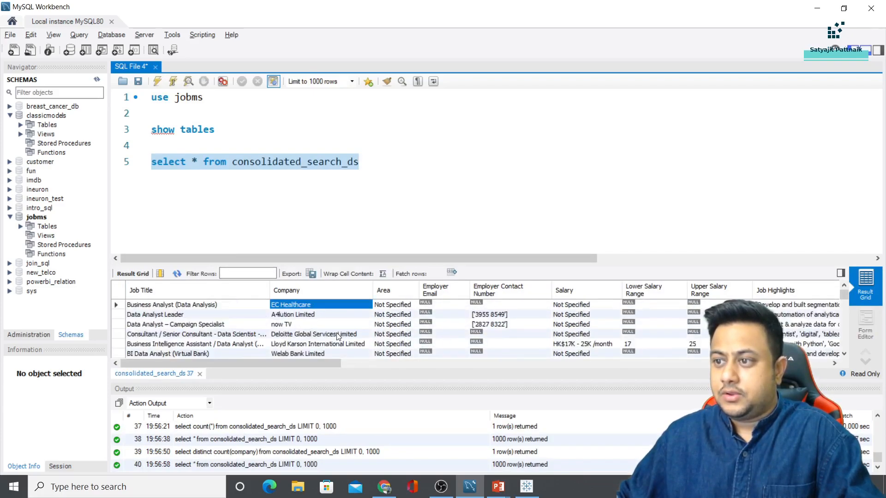
scroll(330, 345, "down", 1)
scroll(330, 345, "up", 1)
Sort the results by Company, descending then ascending, and enlarge the results grid
left_click(317, 290)
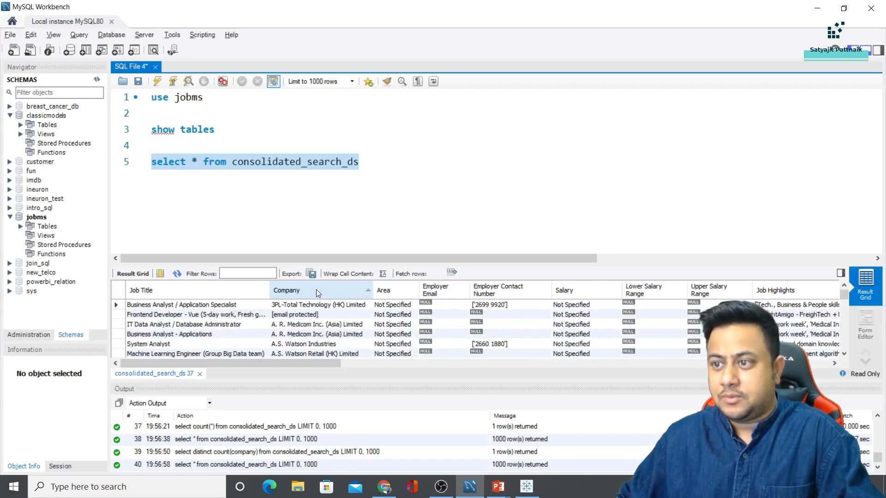
left_click(306, 289)
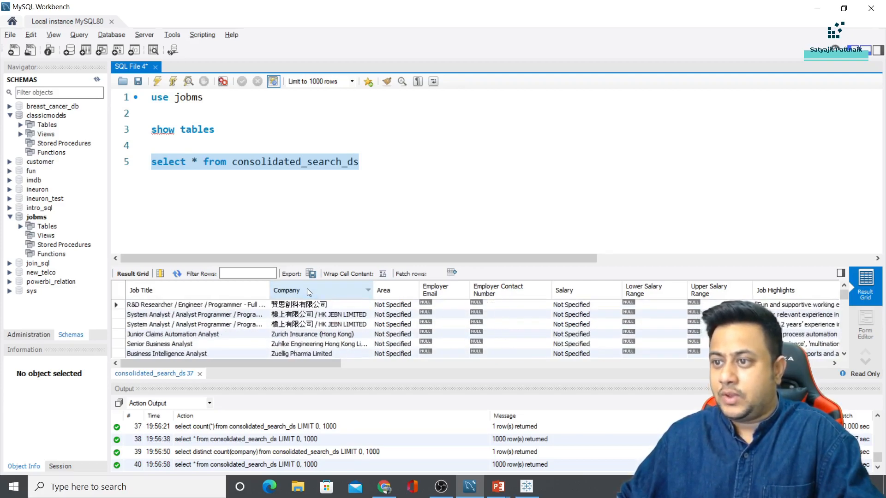
left_click(306, 291)
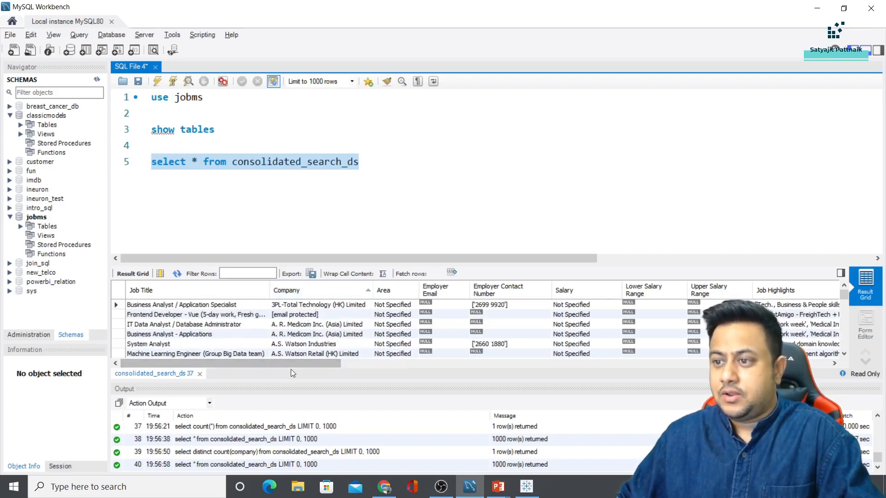
left_click_drag(290, 381, 283, 426)
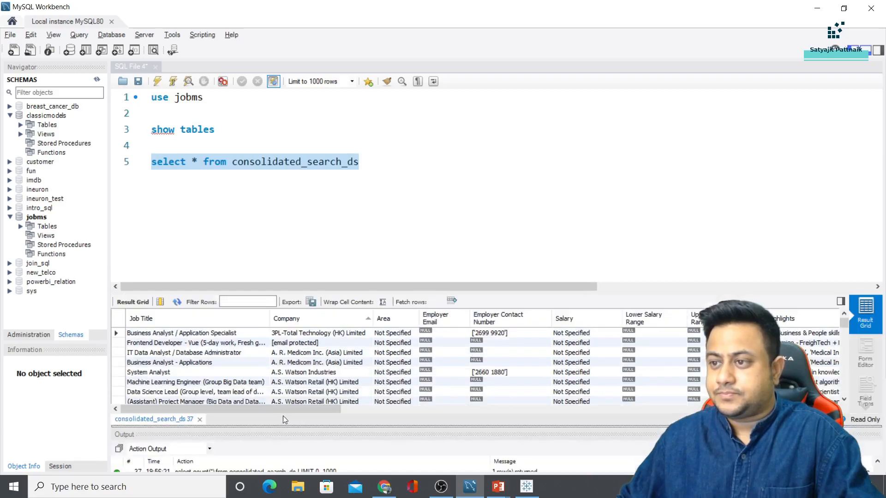
Edit the query to read select distinct company from consolidated_search_ds
left_click(319, 175)
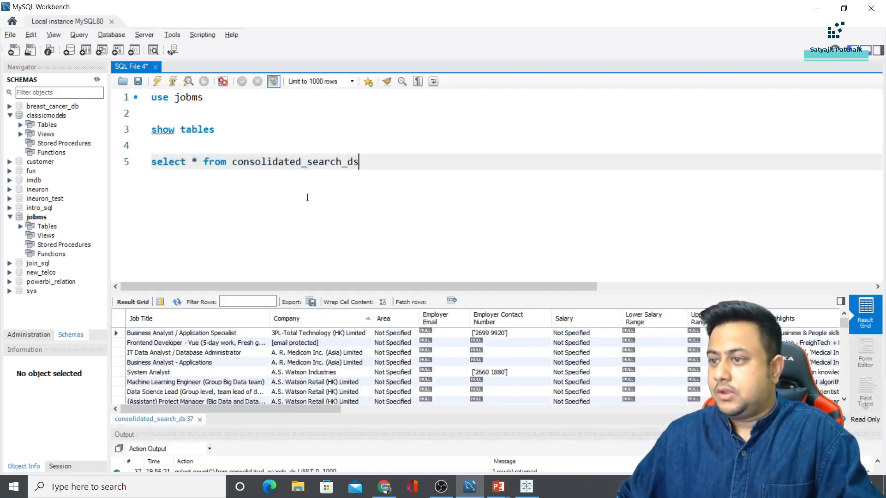
left_click(193, 161)
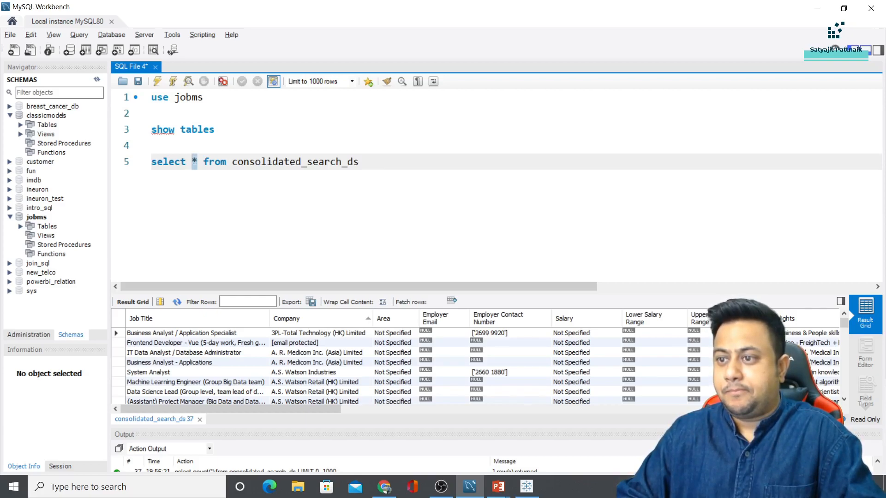
type("distinct company")
Run the select distinct company query on consolidated_search_ds
key("Home")
key("shift+End")
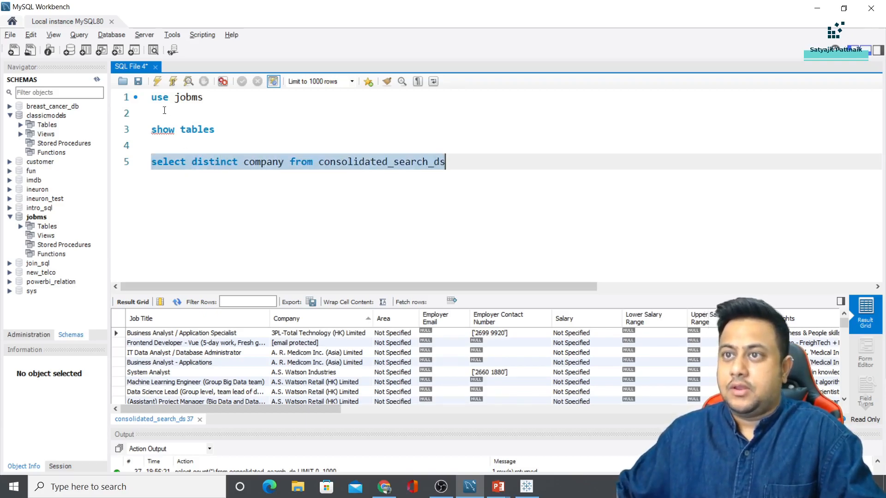
left_click(157, 81)
Wrap it as select count(*) ... where company in(...), run it to get 3211, then delete the line
left_click(150, 162)
type("select ")
type("count(*)(")
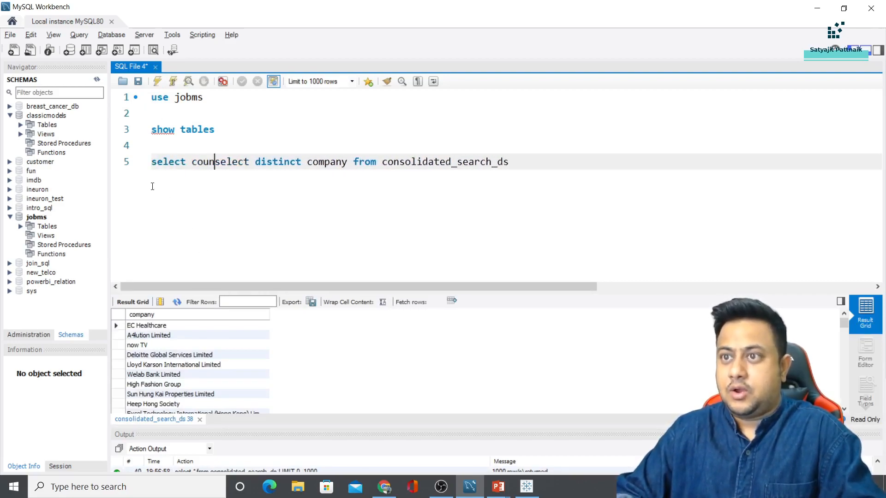
key("BackSpace")
type("from cons")
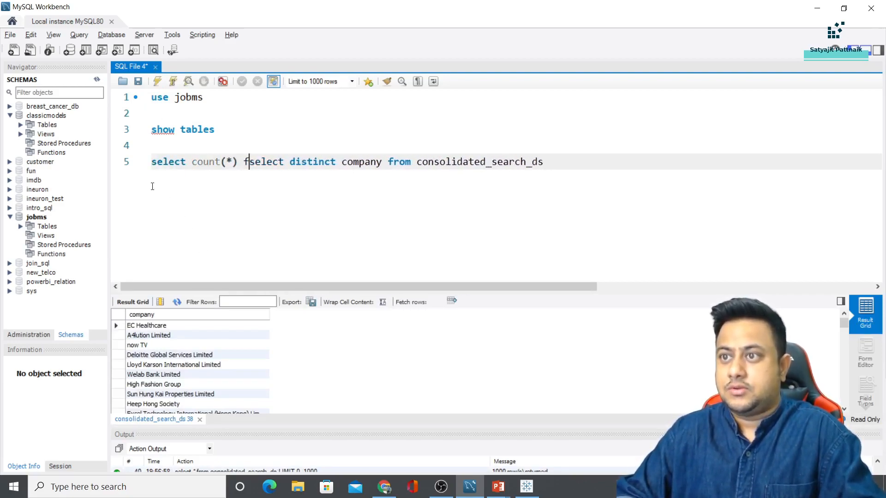
type("olidate")
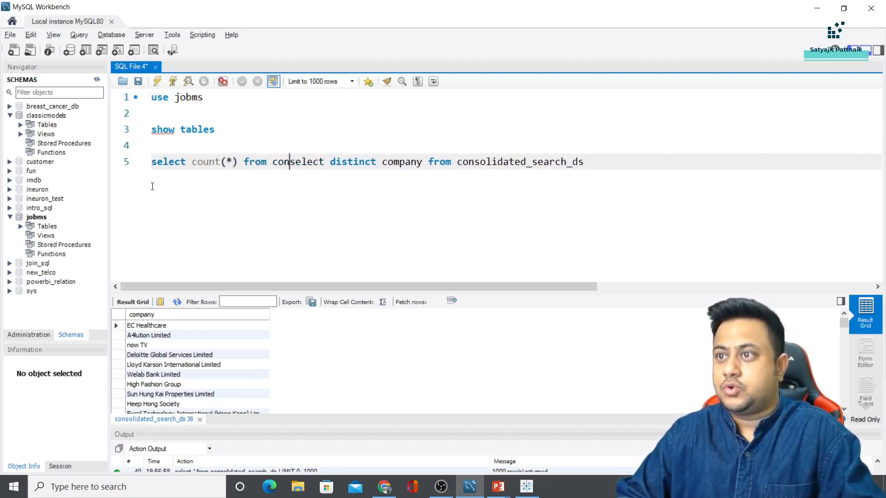
type("d_search_ds ")
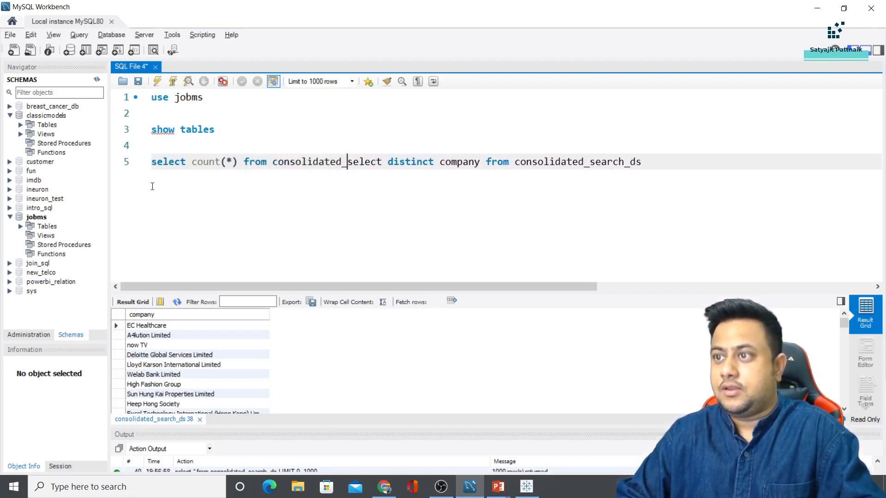
type("where compan")
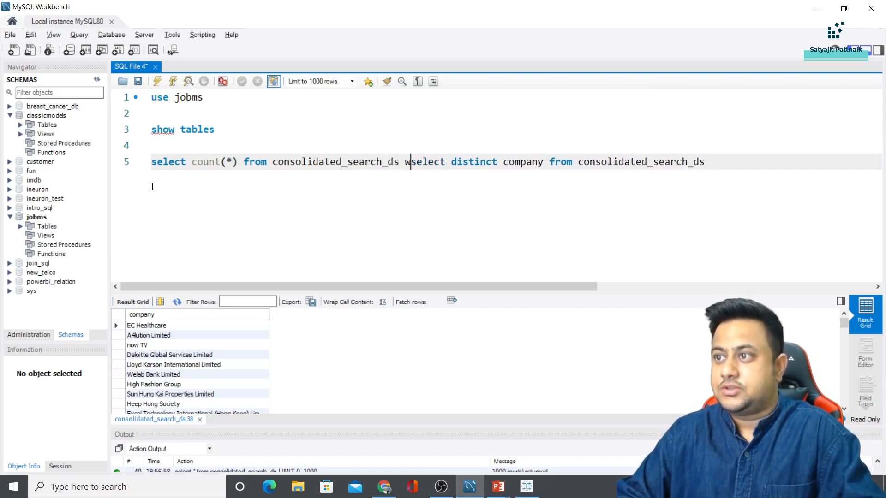
type("y in(")
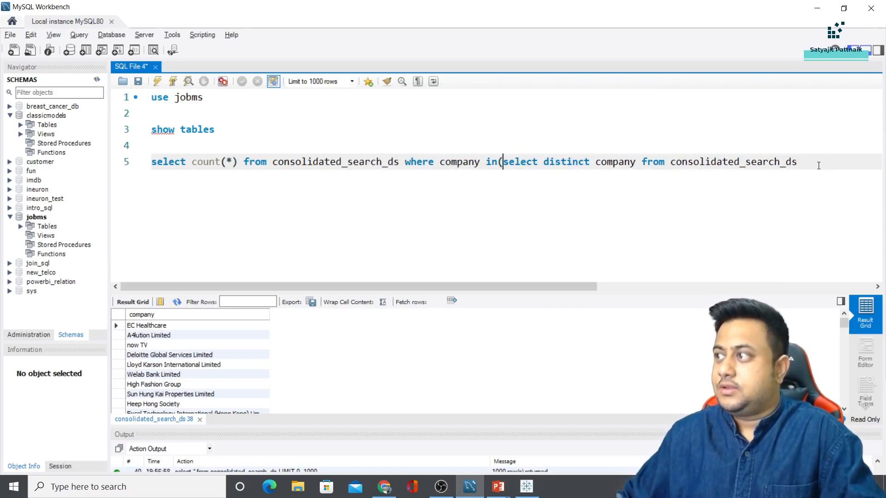
key("shift+End")
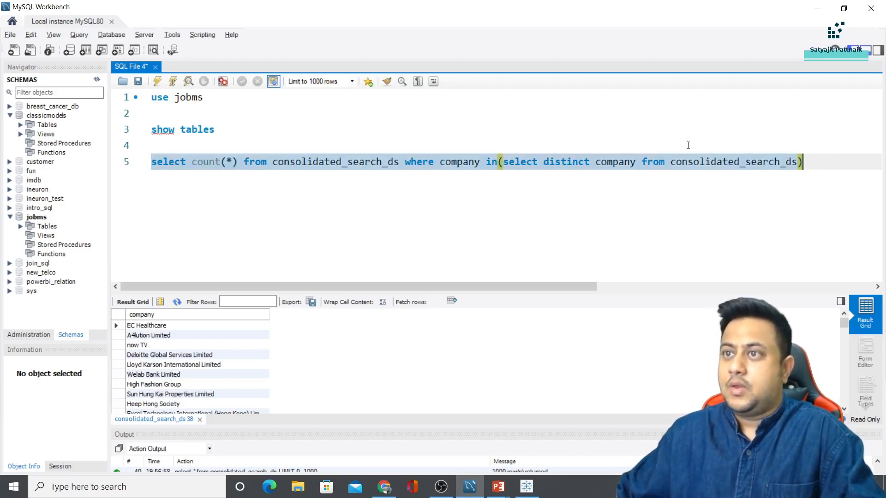
key("ctrl+Return")
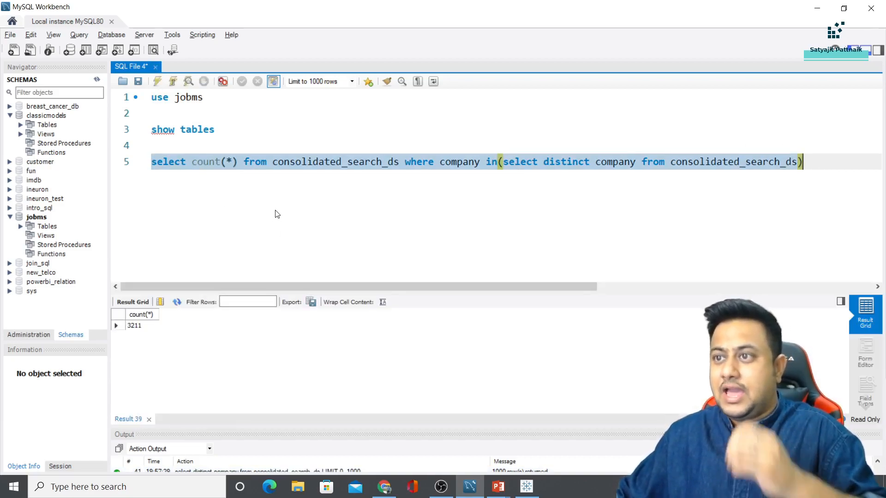
key("BackSpace")
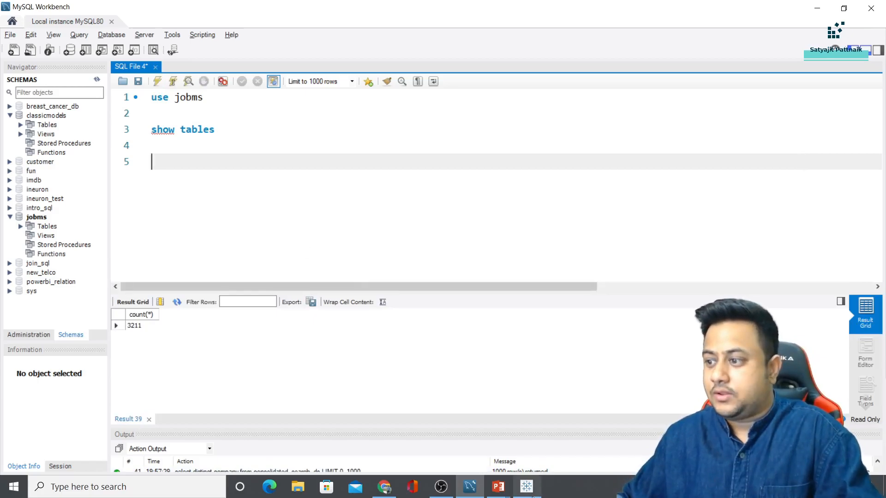
Launch Tableau 2021.3 from Windows search and maximize its window
key("super")
type("tab")
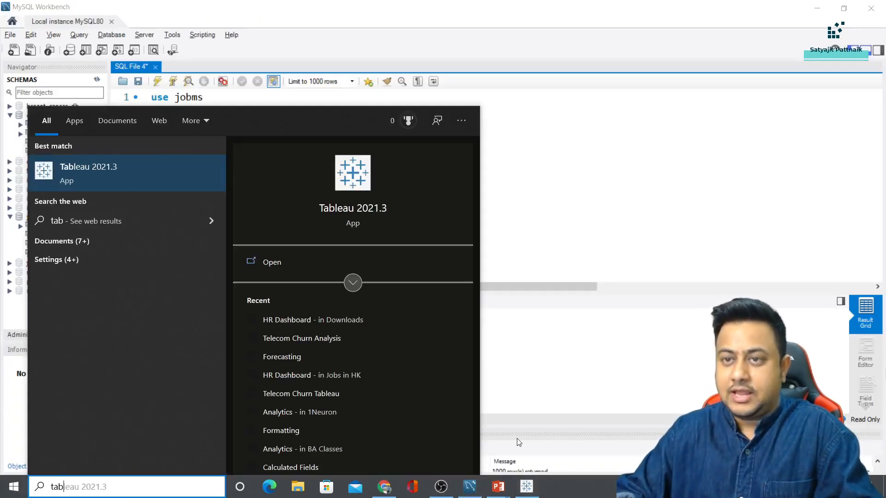
key("Return")
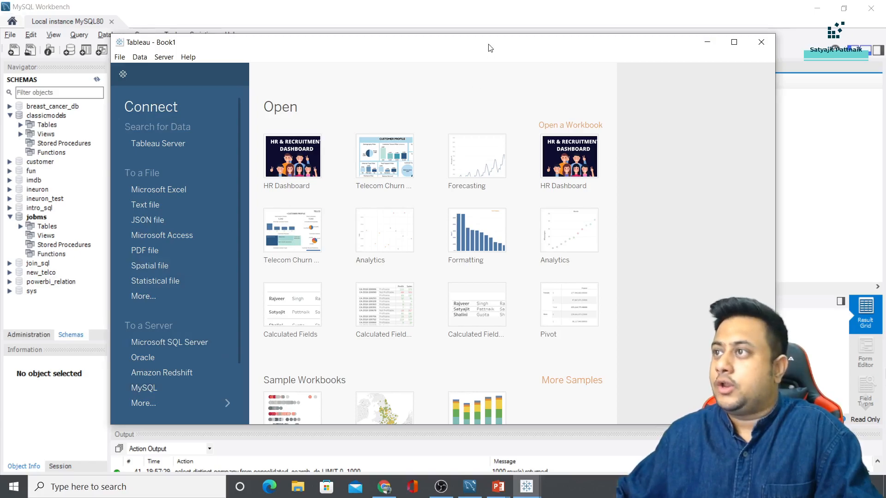
left_click(734, 9)
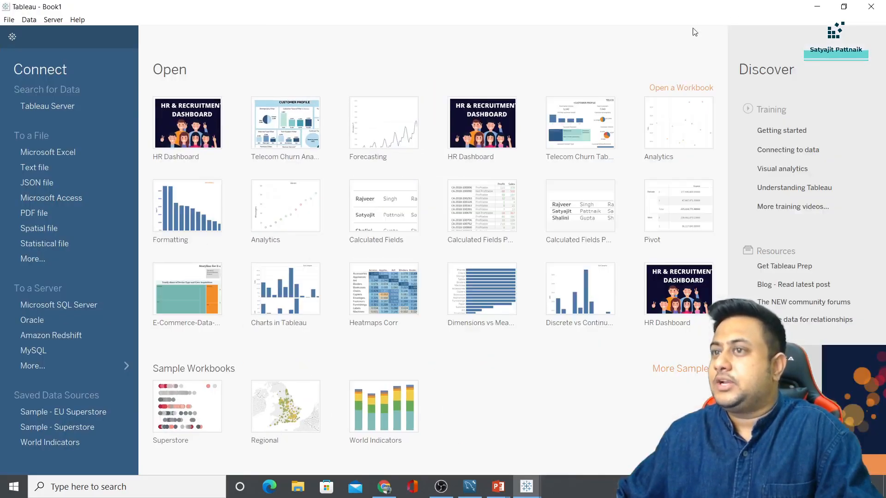
Connect to MySQL at localhost, port 3306, database jobms, user root, with its password
left_click(40, 354)
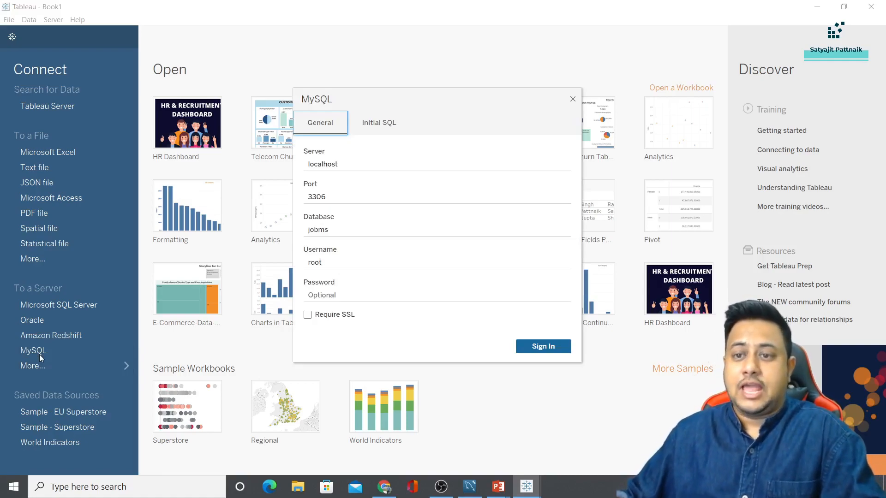
double_click(323, 165)
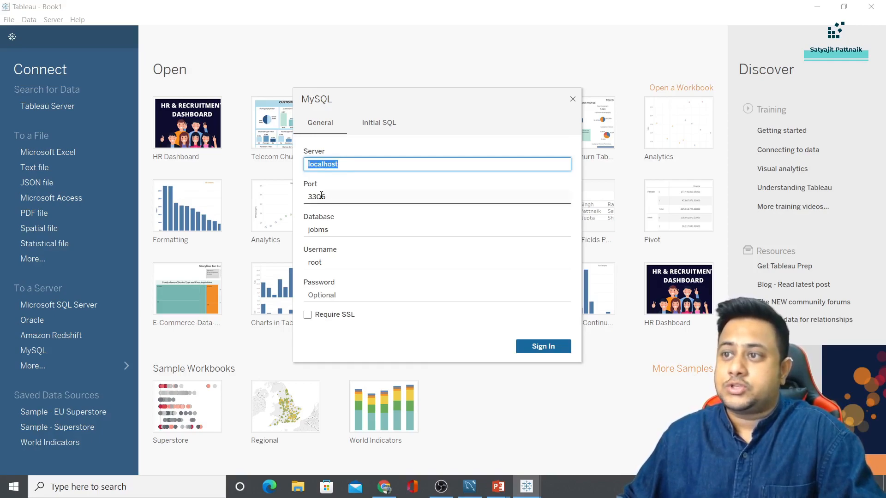
double_click(316, 197)
double_click(323, 231)
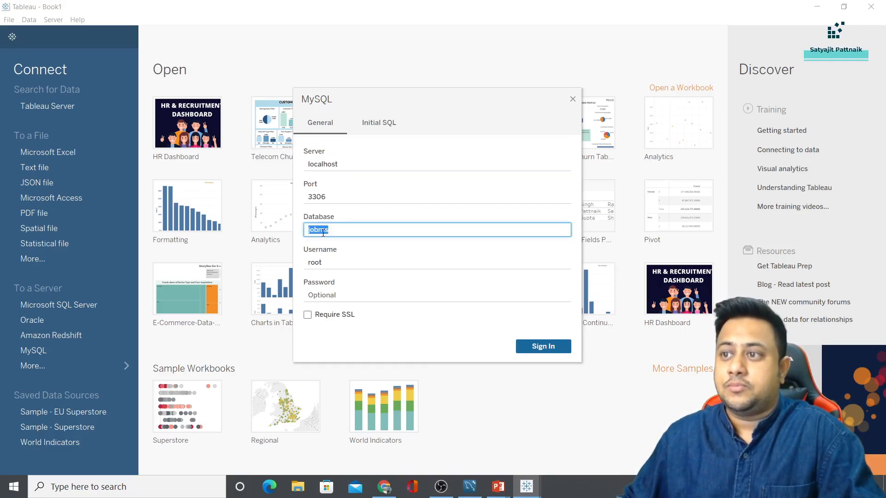
double_click(325, 262)
left_click(331, 294)
type("ro")
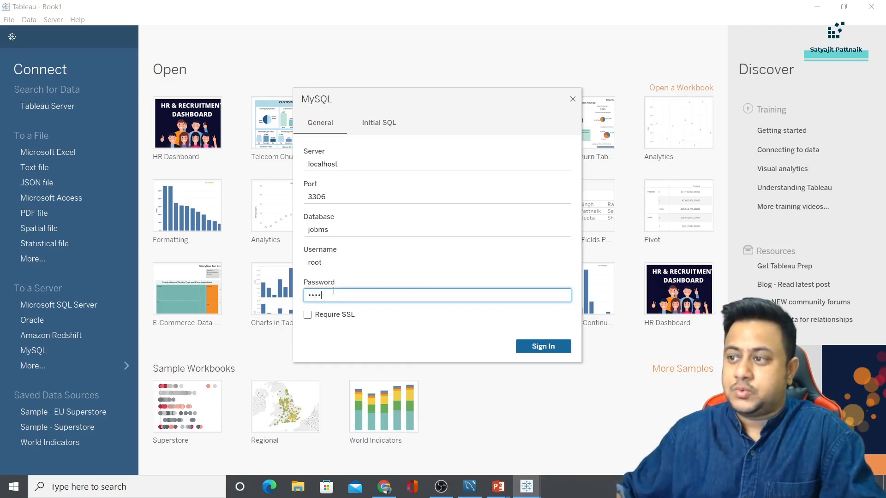
type("ot")
left_click(541, 347)
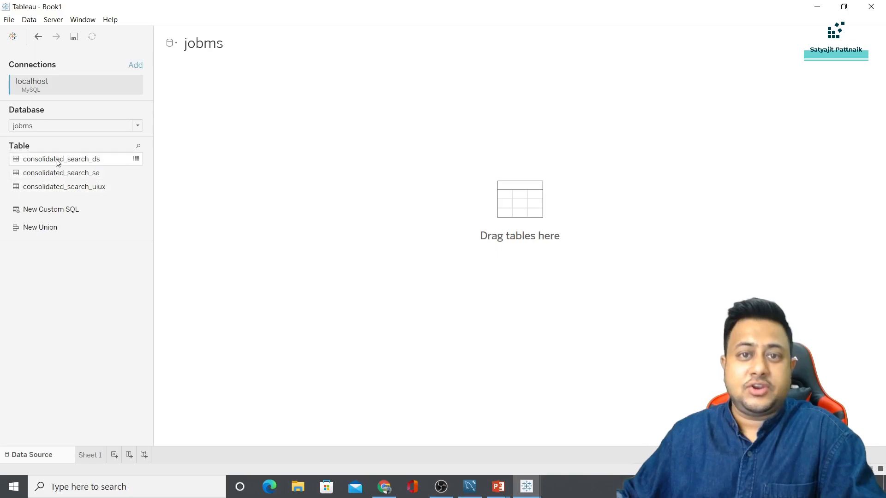
left_click(466, 496)
left_click_drag(215, 130, 150, 129)
Run show tables in Workbench, then add consolidated_search_ds as Tableau's data source
left_click(158, 82)
key("alt+Tab")
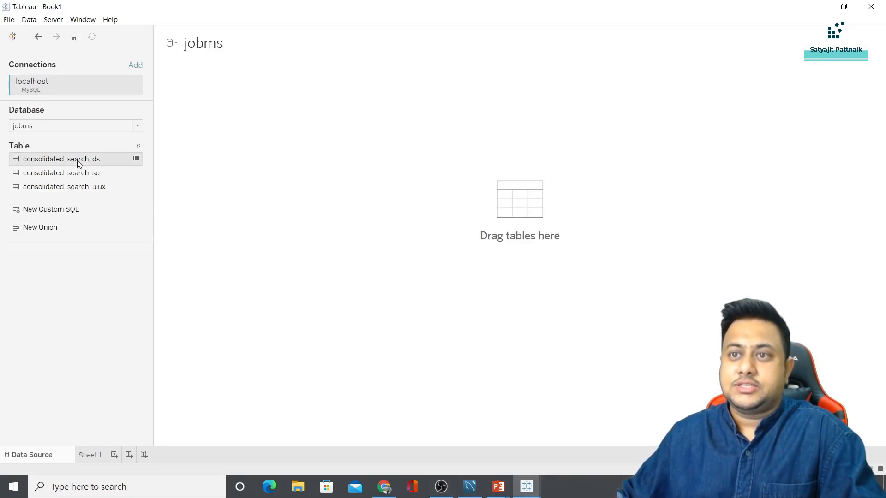
left_click_drag(76, 162, 239, 188)
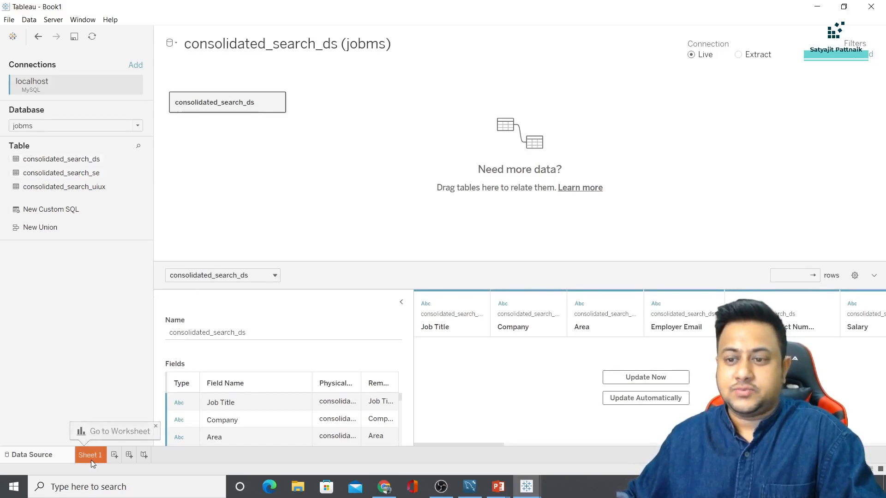
On Sheet 1, show Company as a distinct count, giving 1,223
left_click(91, 457)
type("company")
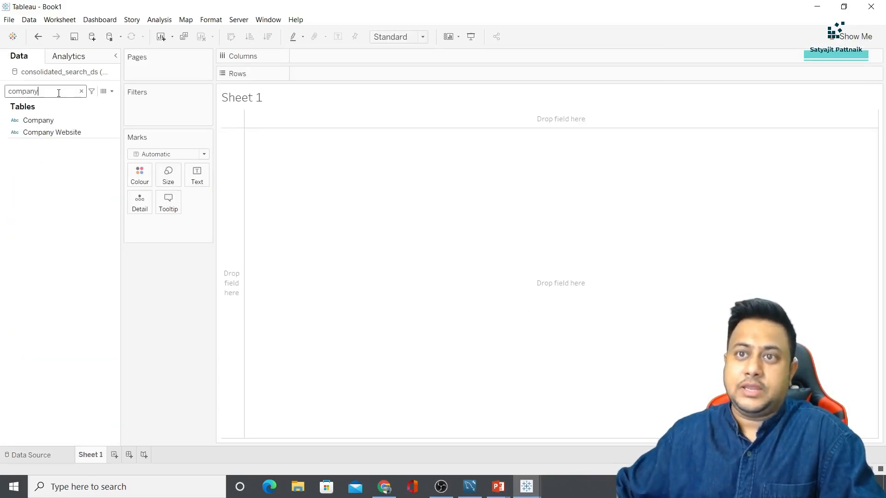
left_click_drag(44, 121, 197, 175)
left_click(202, 225)
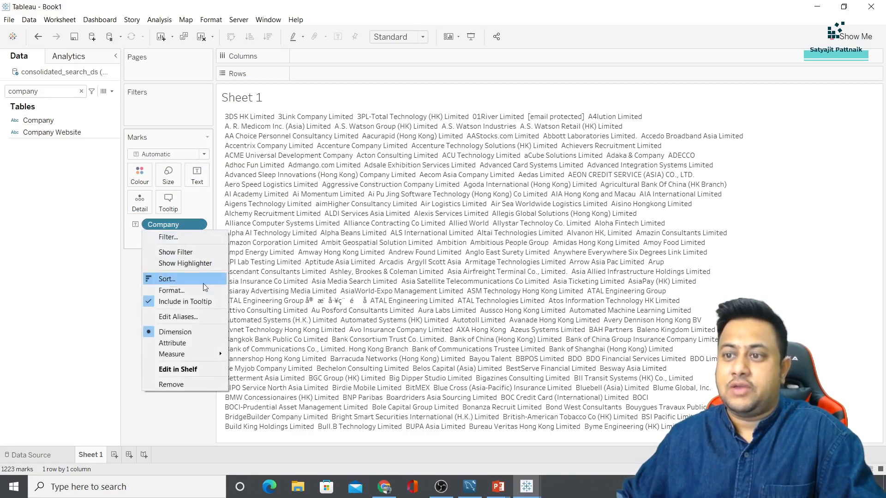
mouse_move(201, 355)
left_click(266, 389)
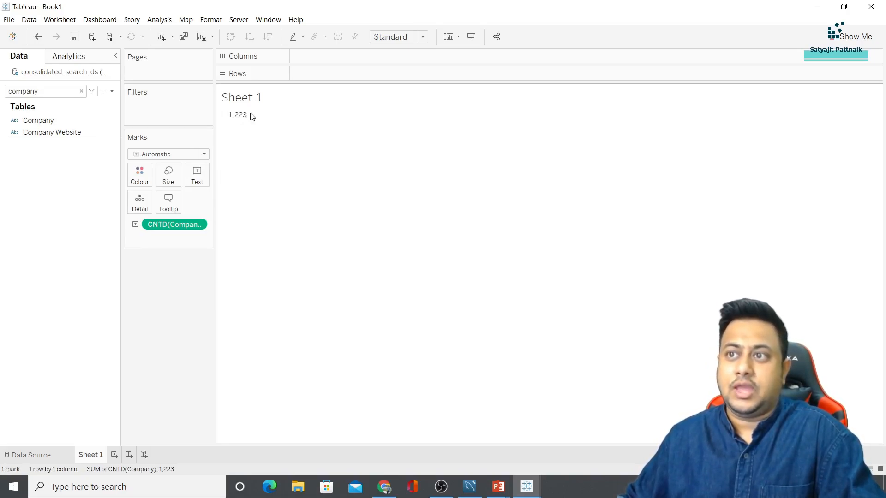
On Sheet 2, show a count of Job Title (3,211) and compare with the summary slide
left_click(114, 455)
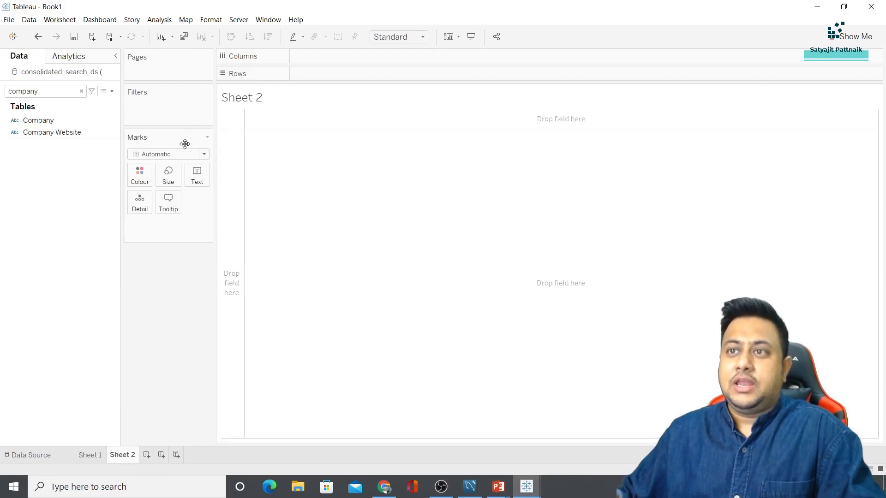
double_click(60, 92)
type("job")
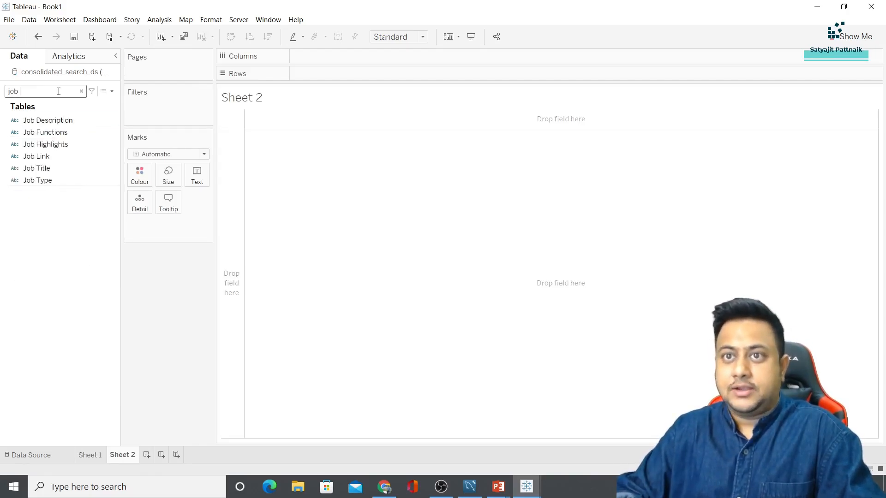
left_click_drag(53, 168, 197, 178)
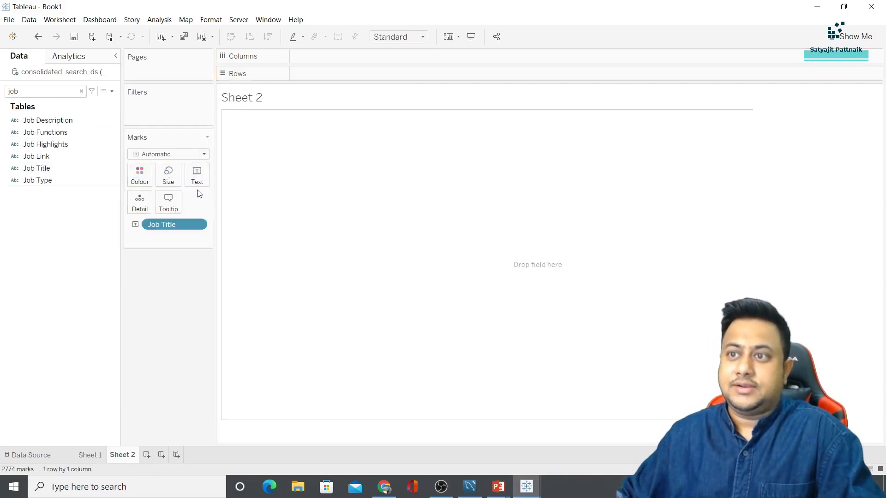
left_click(198, 225)
mouse_move(194, 364)
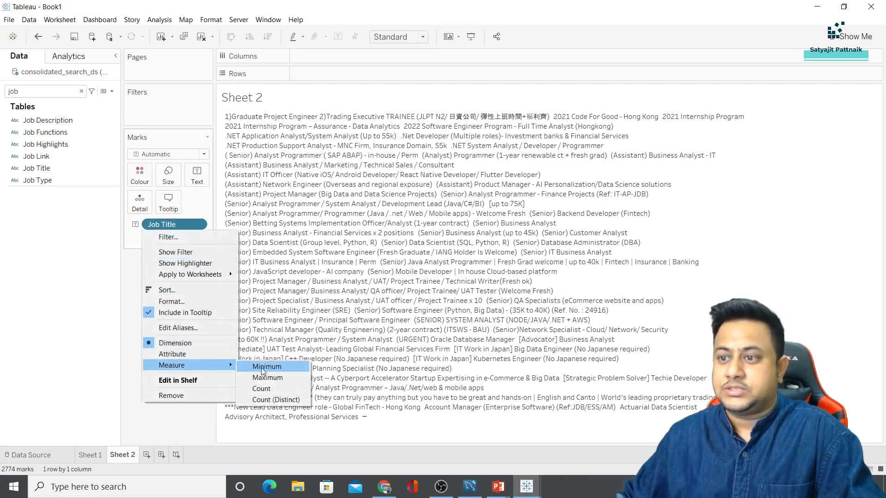
left_click(267, 390)
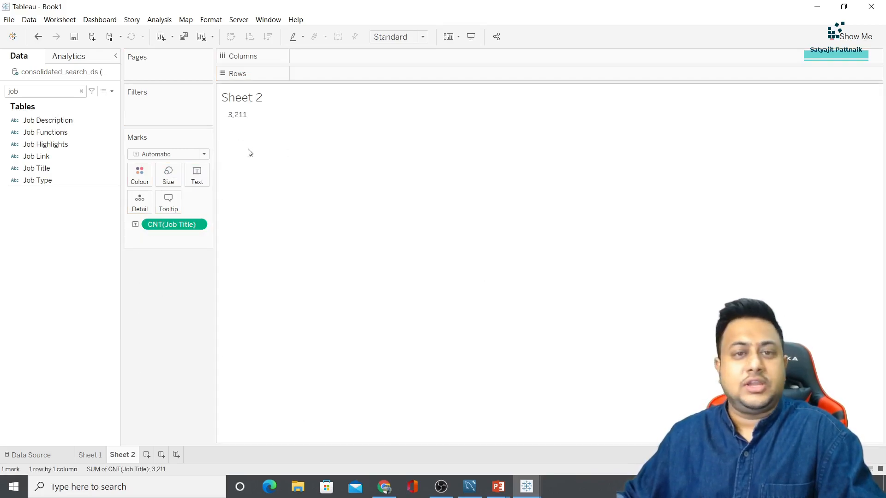
key("alt+Tab")
key("alt+Tab")
key("alt+Tab")
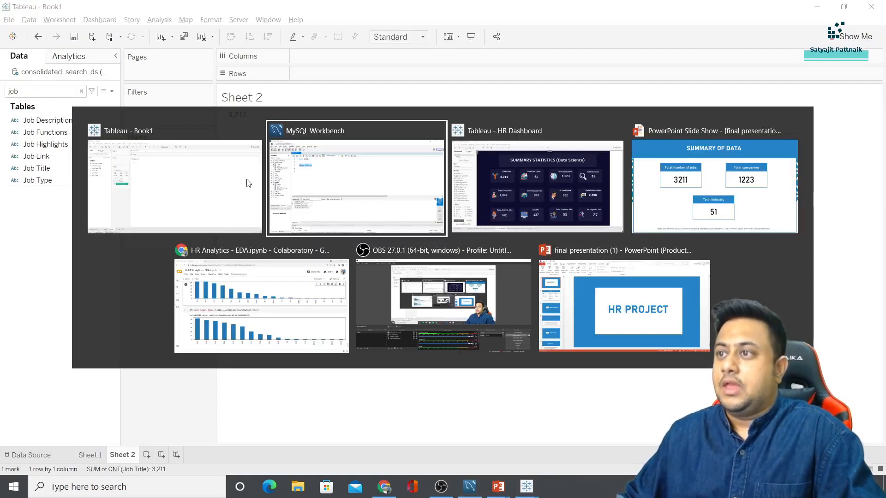
key("alt+Tab")
key("alt+Tab")
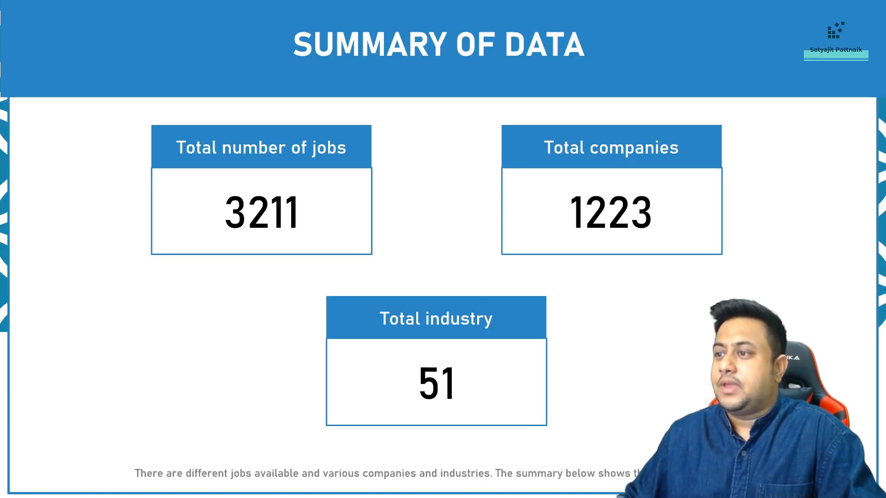
key("alt+Tab")
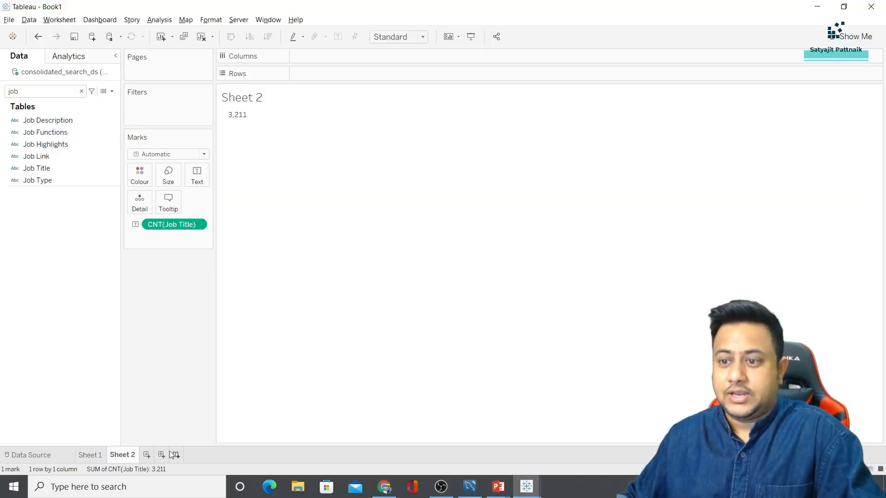
On Sheet 3, show Industry as a distinct count of 51, then view the summary slide
left_click(146, 456)
double_click(48, 91)
type("indu")
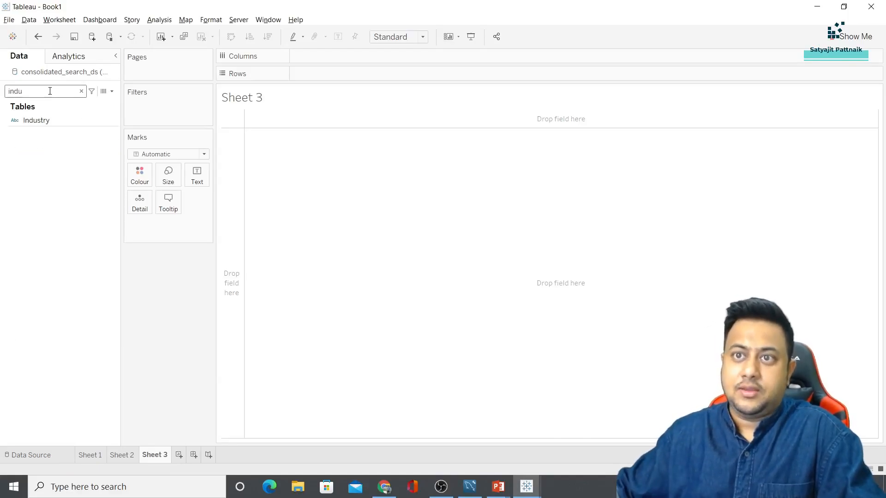
left_click_drag(36, 120, 206, 175)
left_click(198, 226)
mouse_move(205, 364)
left_click(277, 400)
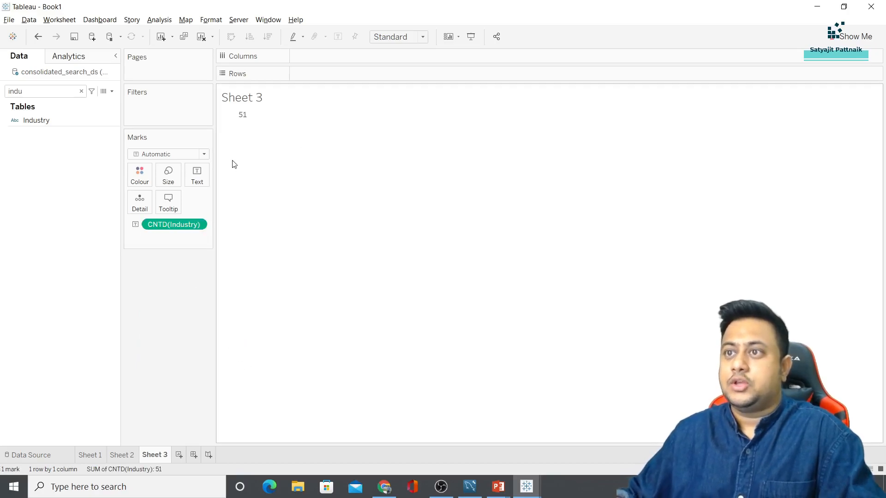
key("alt+Tab")
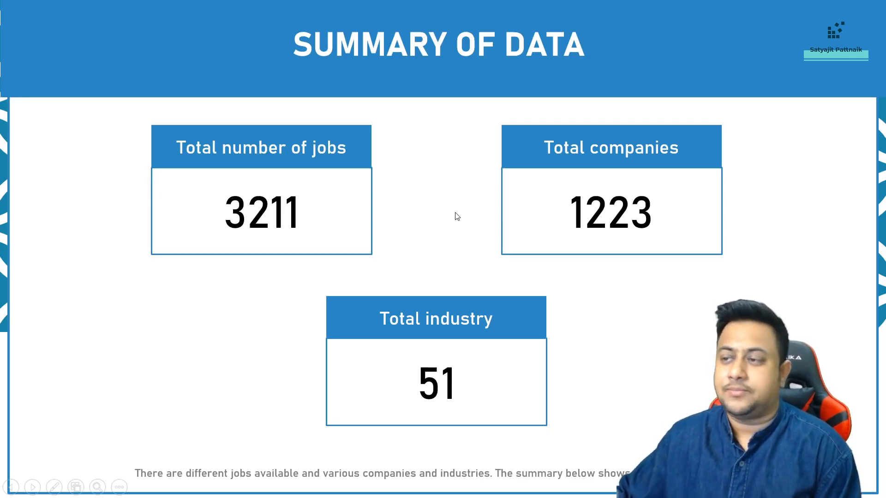
Advance to the slide with 3 career levels, 5 analytics fields and 35 job types, then return to Workbench
left_click(457, 217)
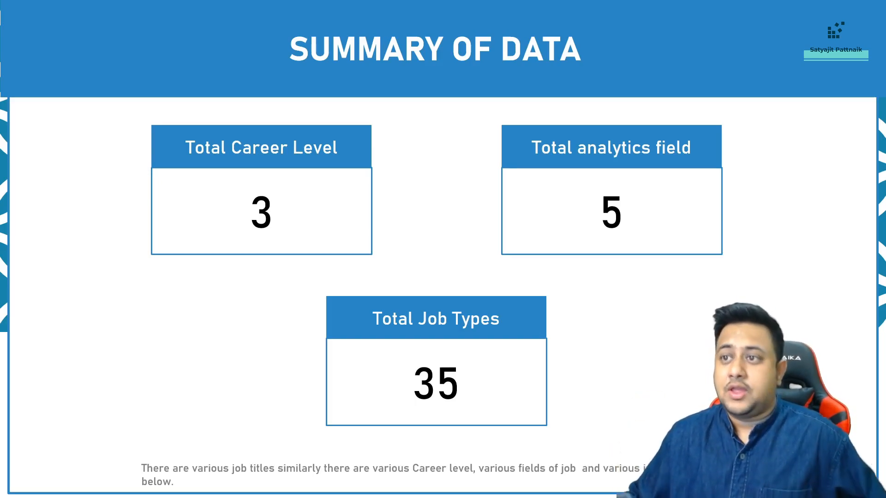
key("alt+Tab")
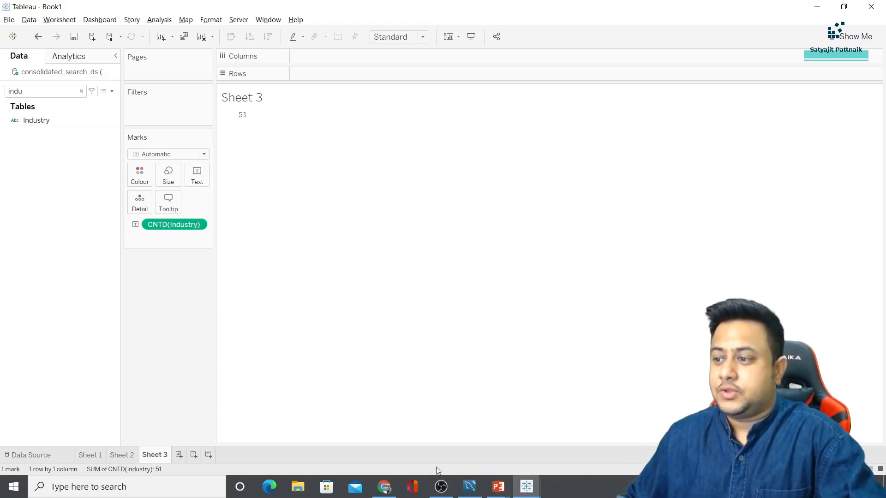
left_click(470, 489)
Add blank lines below show tables in the script for a new query
left_click(247, 132)
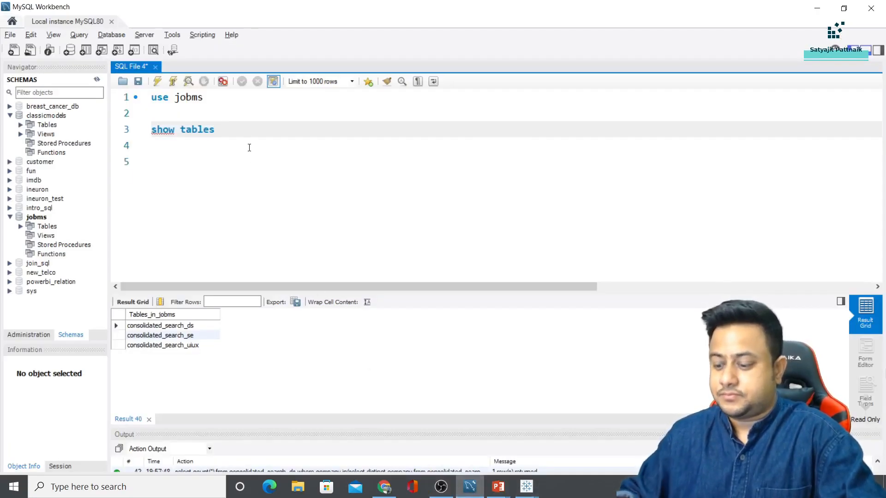
key("Return")
key("Return")
right_click(189, 325)
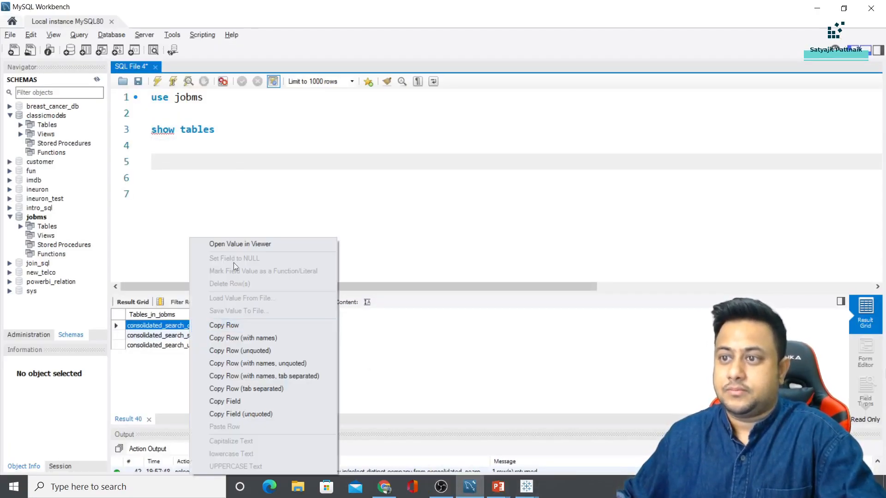
left_click(173, 328)
left_click(176, 200)
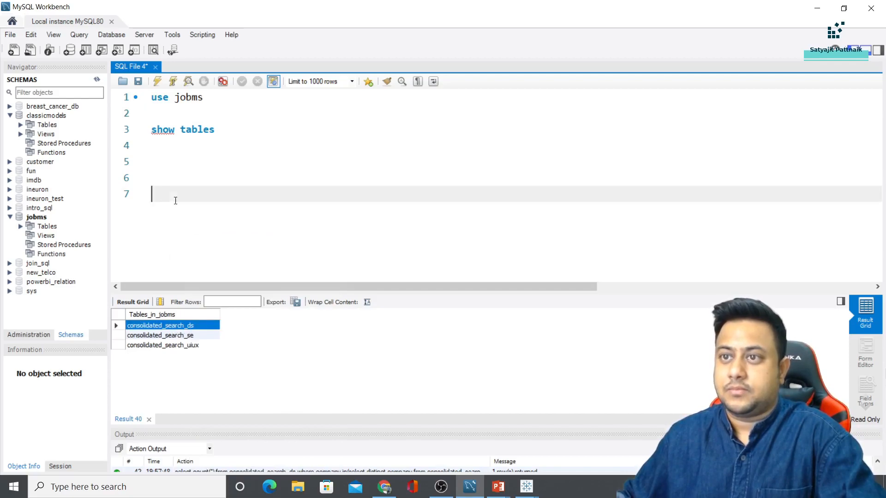
Run select * from consolidated_search_ds and browse the results toward the Career Level column
left_click(166, 161)
type("select ")
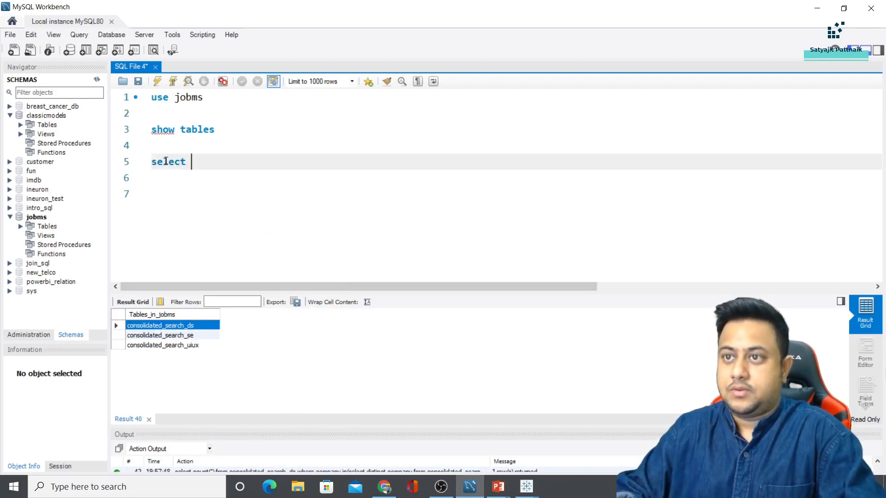
type("* from")
type("consolidated_search_ds")
triple_click(167, 160)
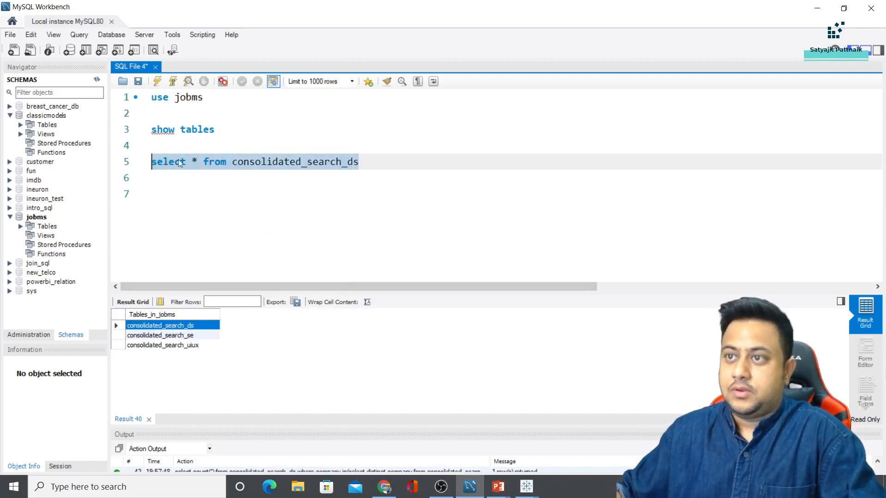
left_click(157, 81)
left_click(504, 366)
key("Right")
key("Right")
key("Right")
key("Right")
key("Right")
key("Right")
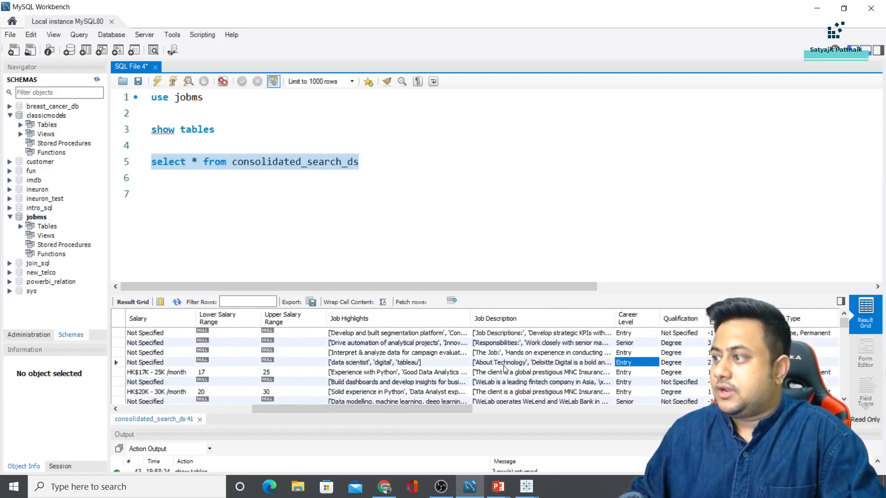
Run select distinct `career level` from consolidated_search_ds and compare against the 3-career-level slide
left_click(195, 163)
key("BackSpace")
type("distinct ")
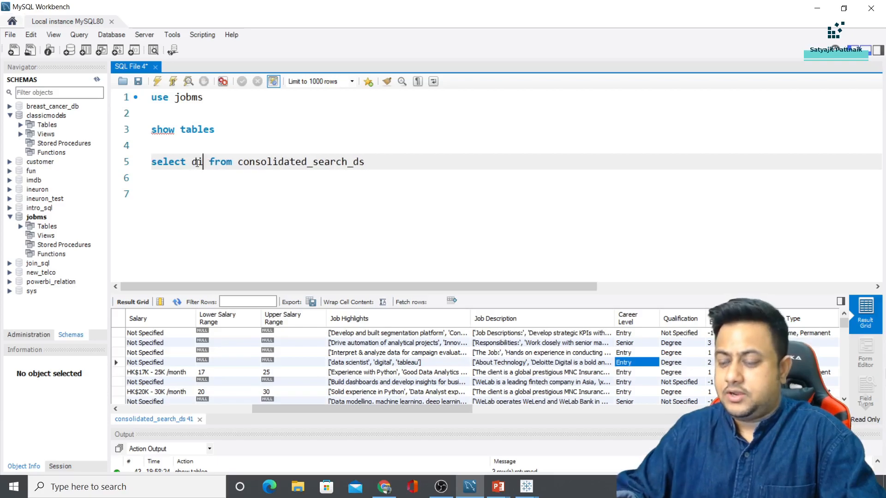
type("`car")
key("BackSpace")
key("BackSpace")
key("BackSpace")
key("BackSpace")
type("`career level`")
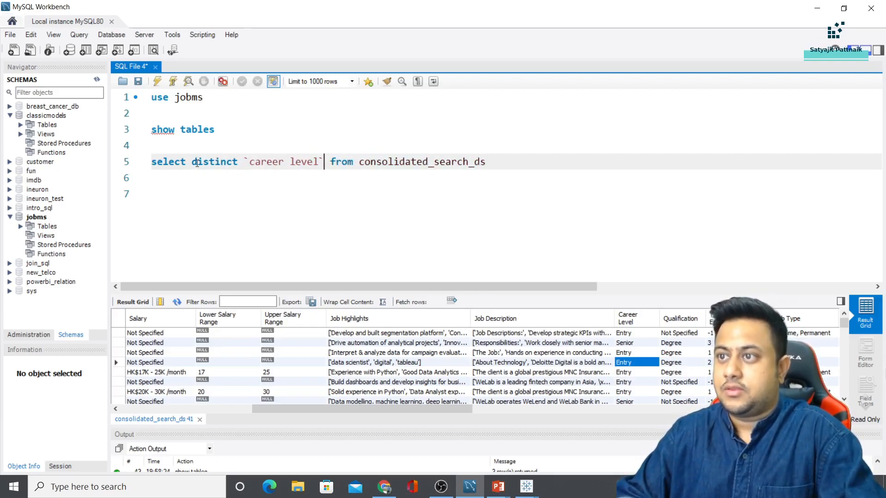
key("Home")
key("shift+End")
left_click(157, 82)
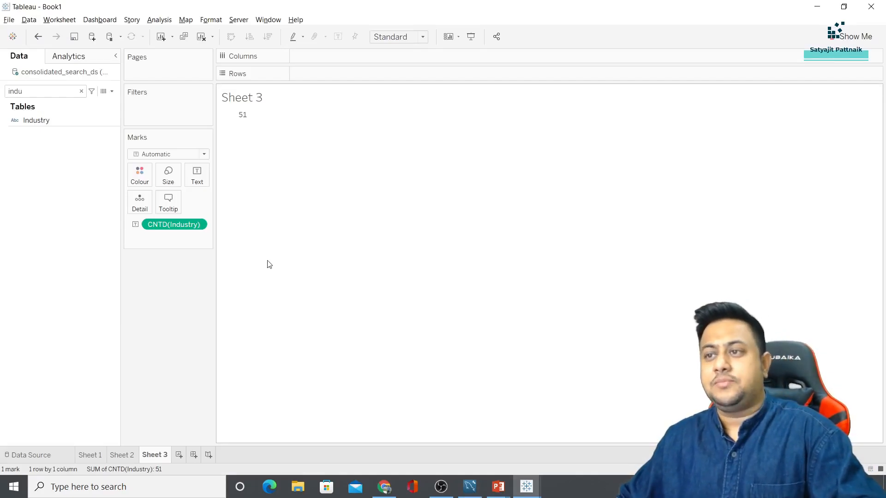
key("alt+Tab")
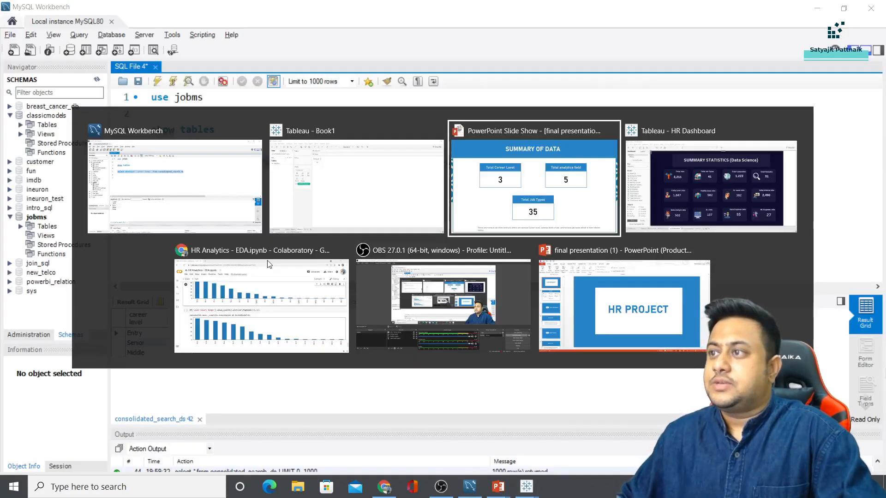
left_click(523, 202, "alt")
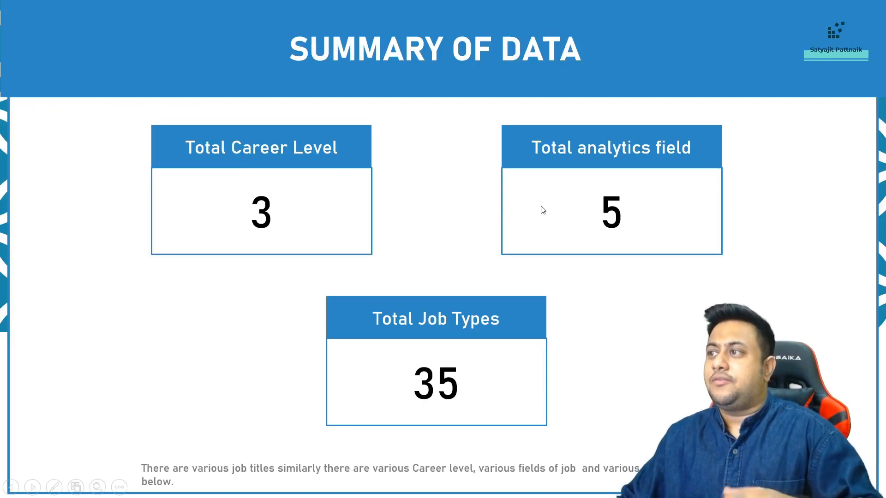
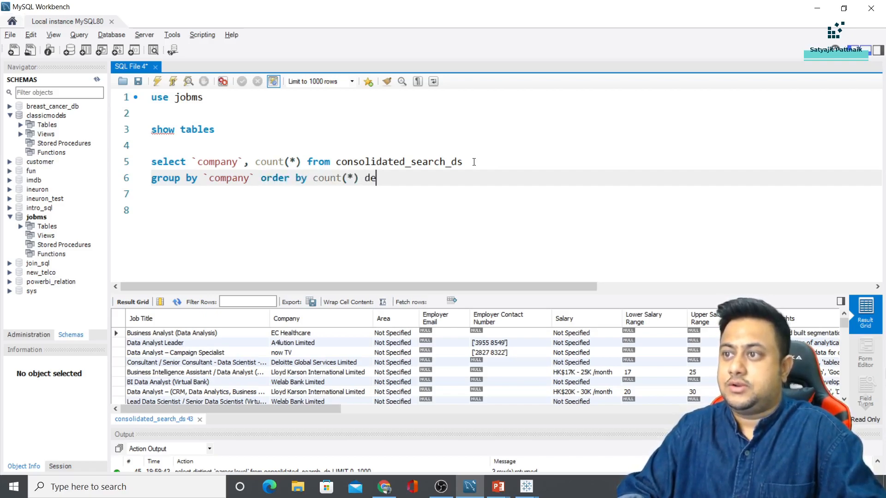
Run the company job-count query and select the top result, IT Solutions Limited at 43
left_click(153, 164, "shift")
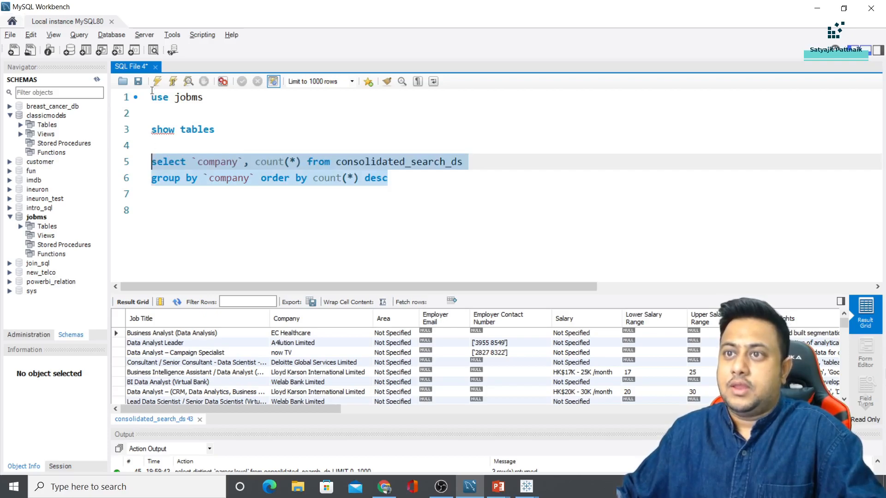
left_click(157, 81)
left_click(202, 326)
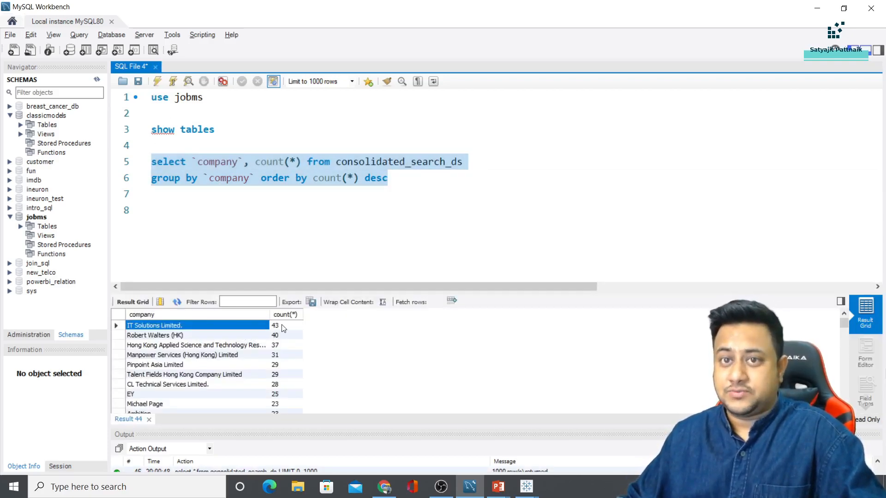
key("alt+Tab")
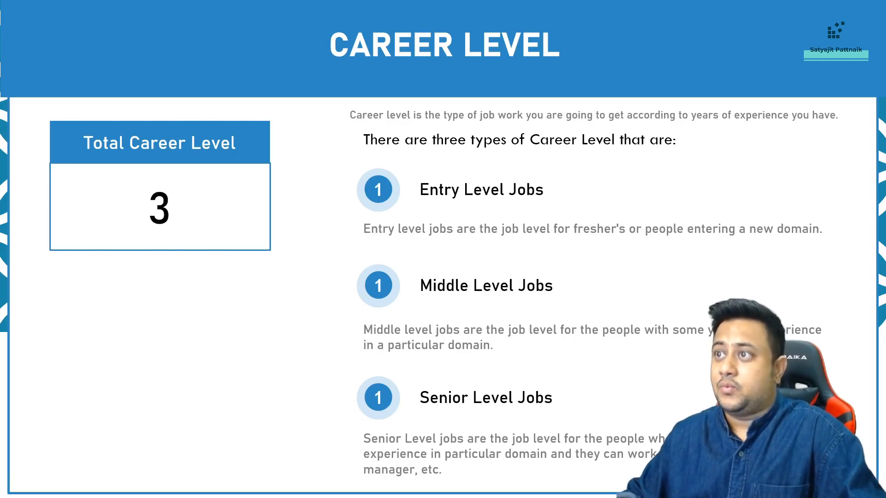
Leave the slide show and set rank 1 to IT Solutions Limited with 43 jobs
key("Left")
key("Escape")
left_click(665, 250)
double_click(665, 250)
type("43")
key("alt+Tab")
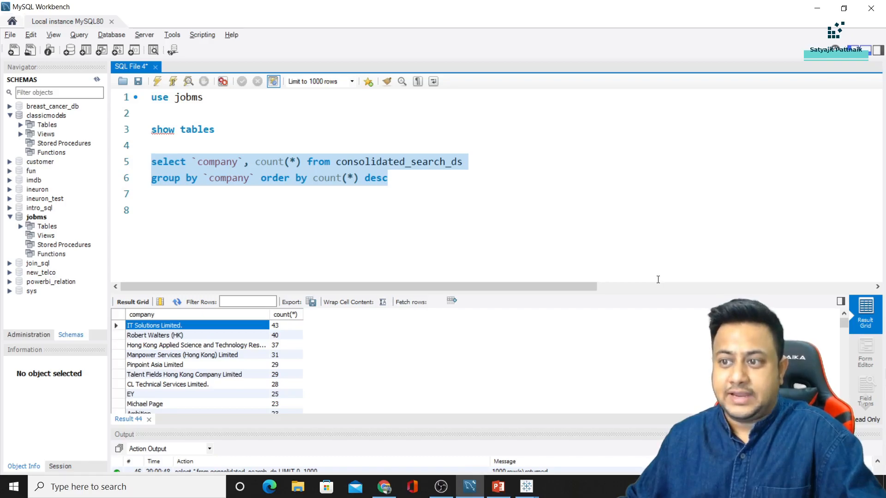
key("alt+Tab")
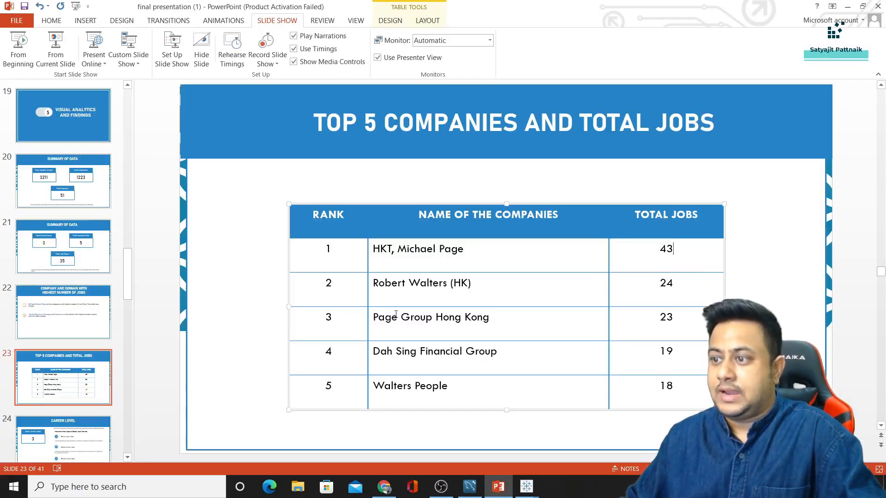
left_click_drag(372, 250, 470, 248)
key("alt+Tab")
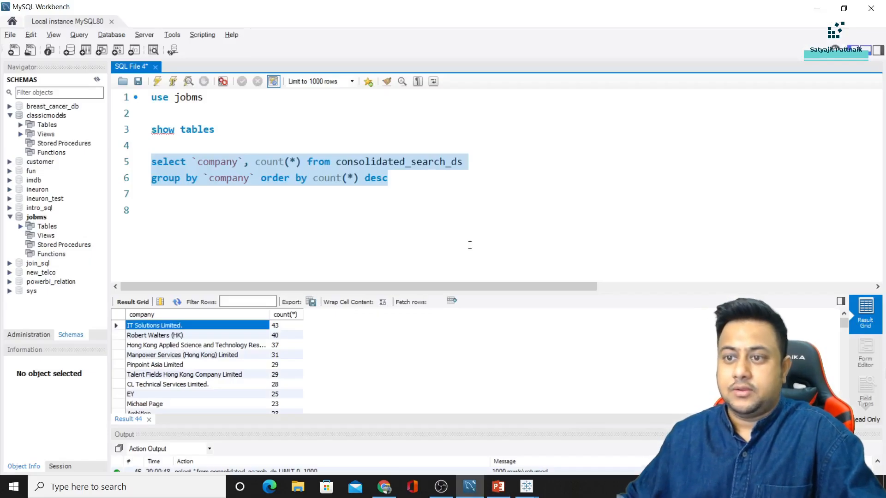
key("alt+Tab")
type("IT Sol")
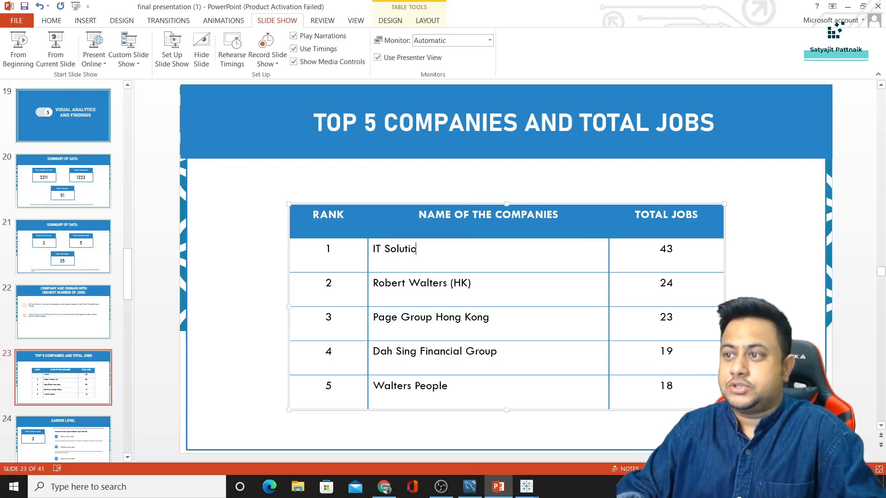
type("utions Limited")
key("alt+Tab")
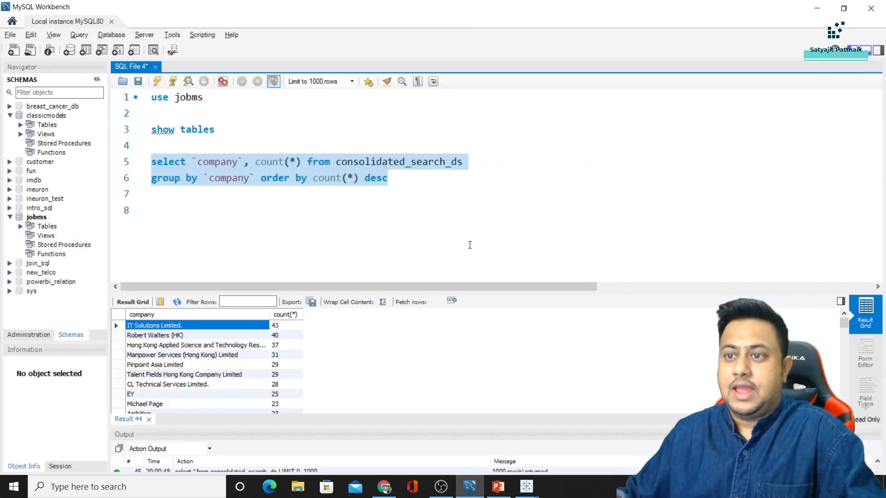
key("alt+Tab")
Update rank 2's job count and copy the third company's name from Workbench
key("alt+Tab")
key("alt+Tab")
double_click(666, 283)
type("4")
key("alt+Tab")
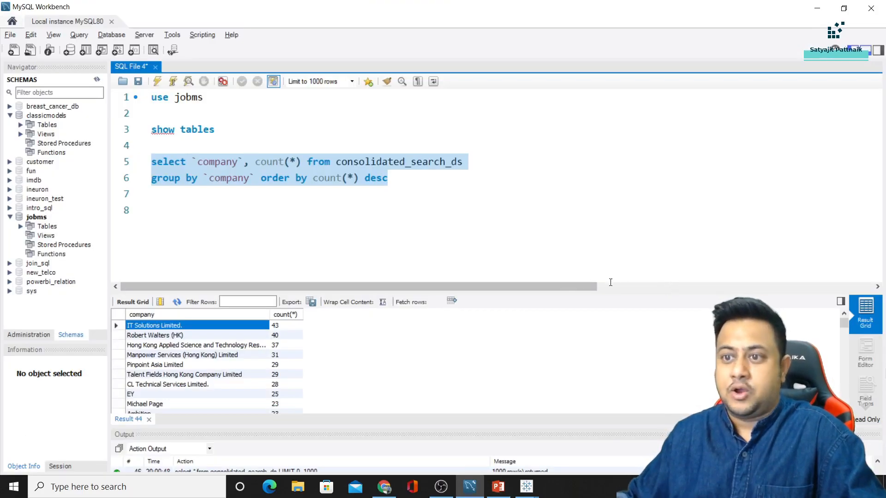
left_click(226, 345)
key("ctrl+c")
key("alt+Tab")
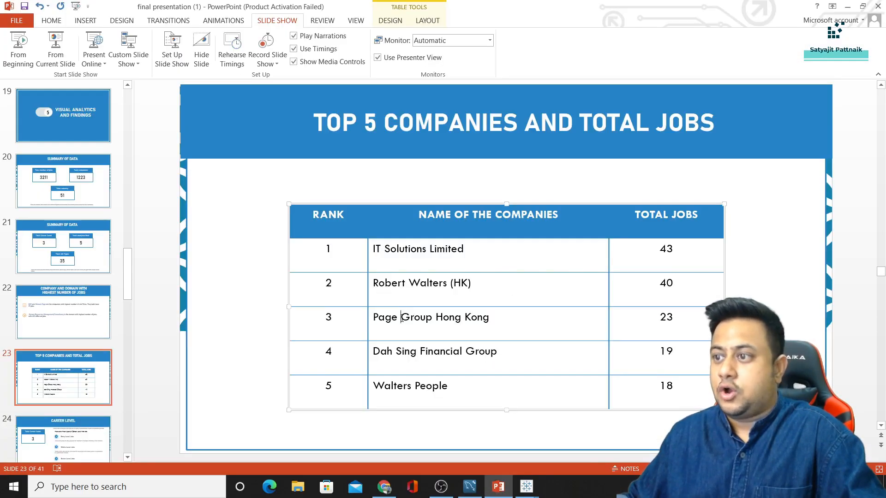
Replace rank 3 with Page Group Hong Kong and 37 jobs, undoing a mistaken paste
double_click(403, 317)
key("ctrl+a")
key("ctrl+v")
key("ctrl+z")
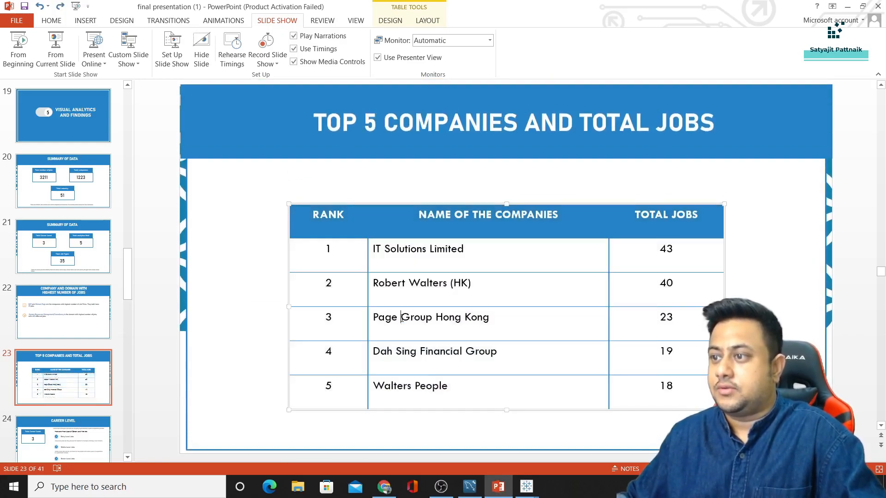
left_click_drag(374, 317, 490, 318)
key("ctrl+v")
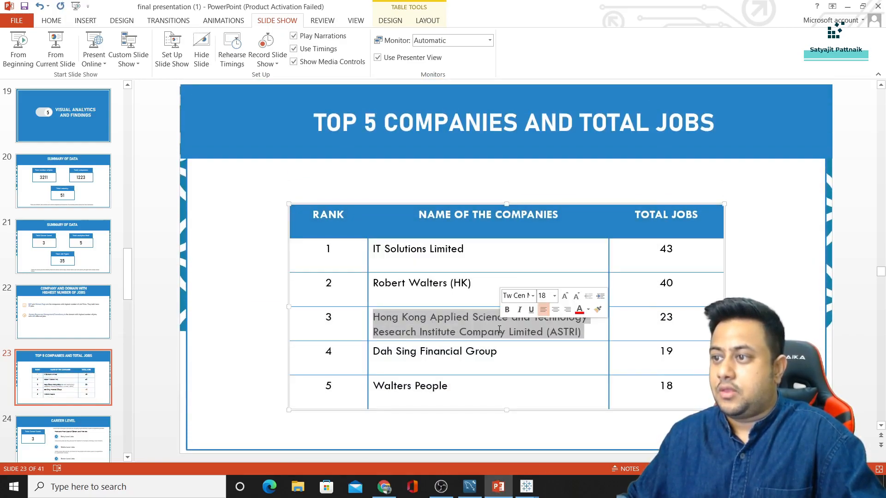
key("alt+Tab")
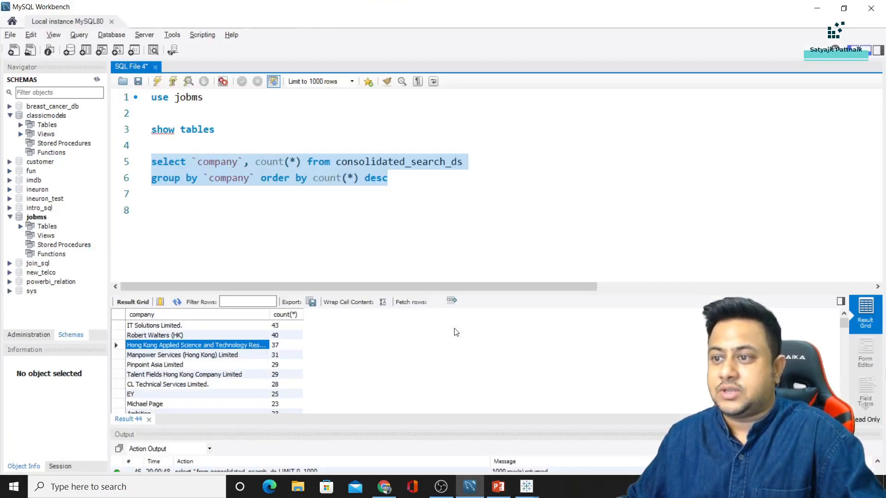
key("alt+Tab")
double_click(665, 317)
type("37")
Fill rank 4 with Manpower Services (Hong Kong) Limited and its job count
key("alt+Tab")
key("alt+Tab")
double_click(440, 351)
triple_click(494, 352)
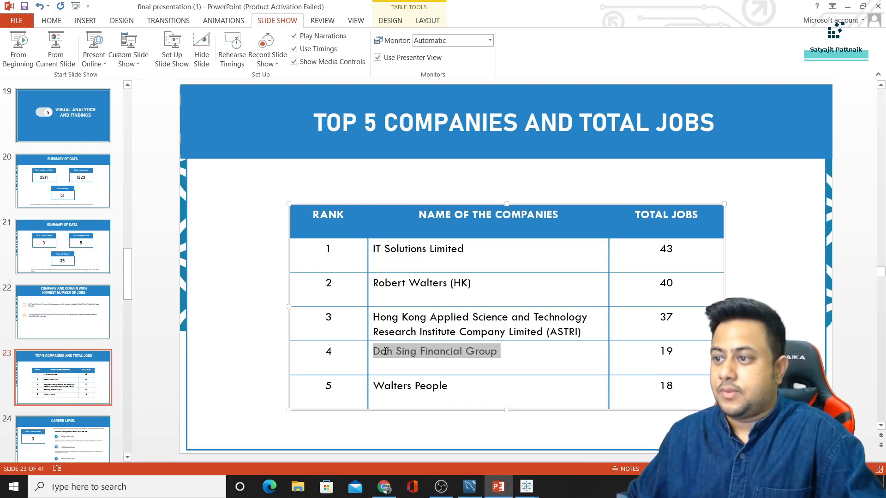
key("ctrl+v")
double_click(666, 351)
key("alt+Tab")
key("alt+Tab")
type("31")
type("29")
Replace Walters People in rank 5 with Pinpoint Asia Limited
key("alt+Tab")
left_click(253, 365)
key("alt+Tab")
double_click(422, 371)
key("ctrl+a")
left_click(439, 371)
triple_click(438, 371)
key("ctrl+v")
left_click(259, 336)
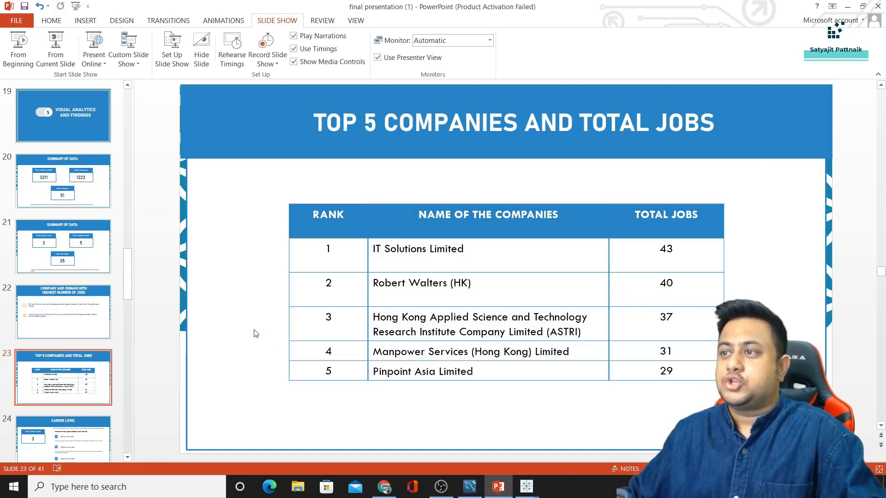
Preview the slide show from the current slide, then select the company job-count query in Workbench
left_click(55, 46)
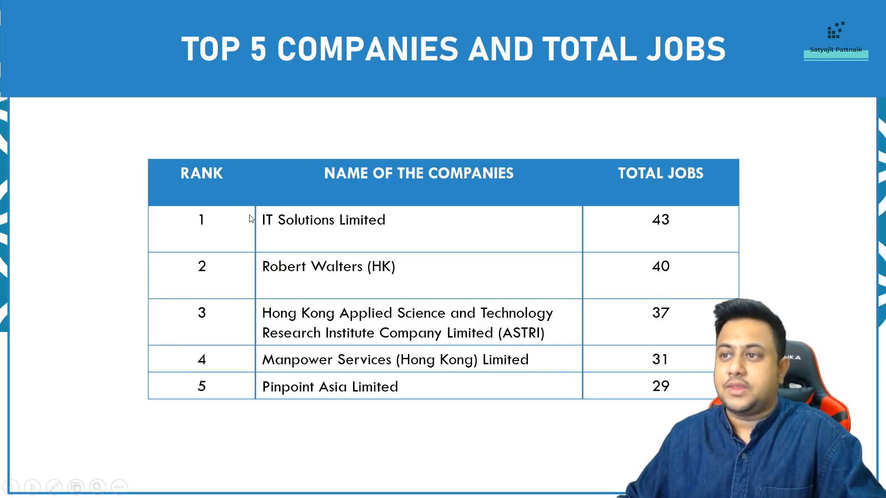
key("Escape")
key("shift+F5")
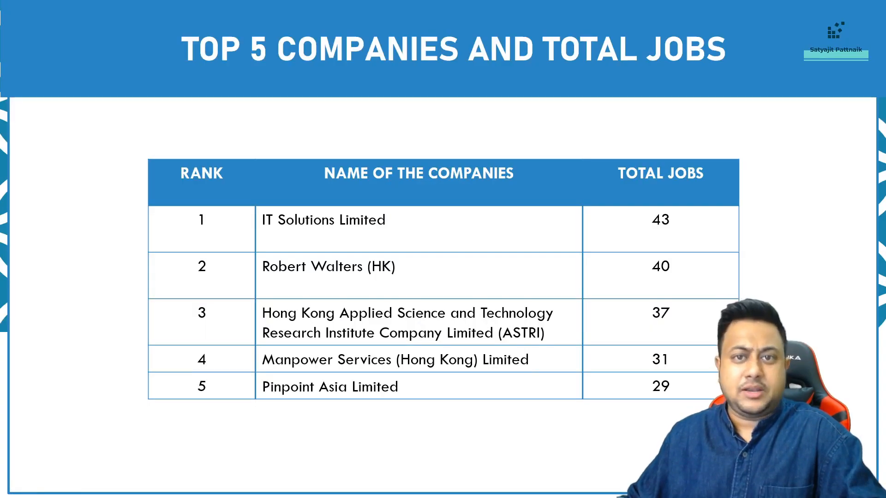
key("alt+Tab")
key("alt+Tab")
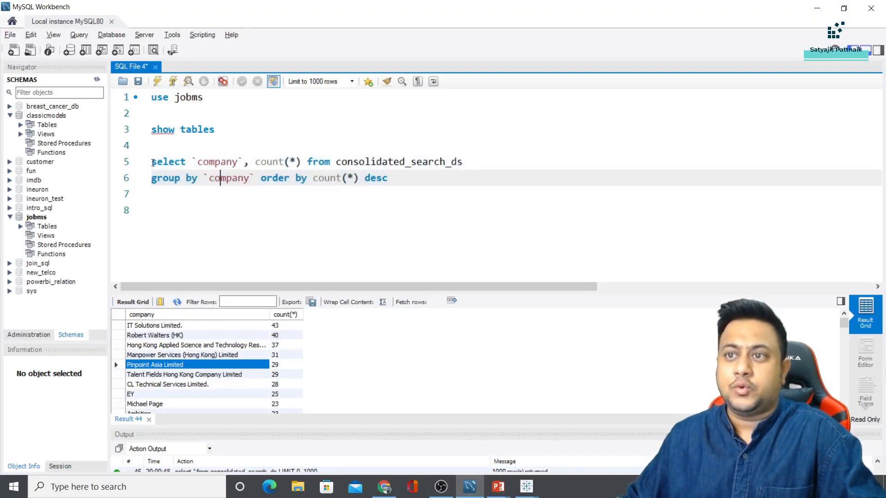
left_click_drag(153, 163, 390, 180)
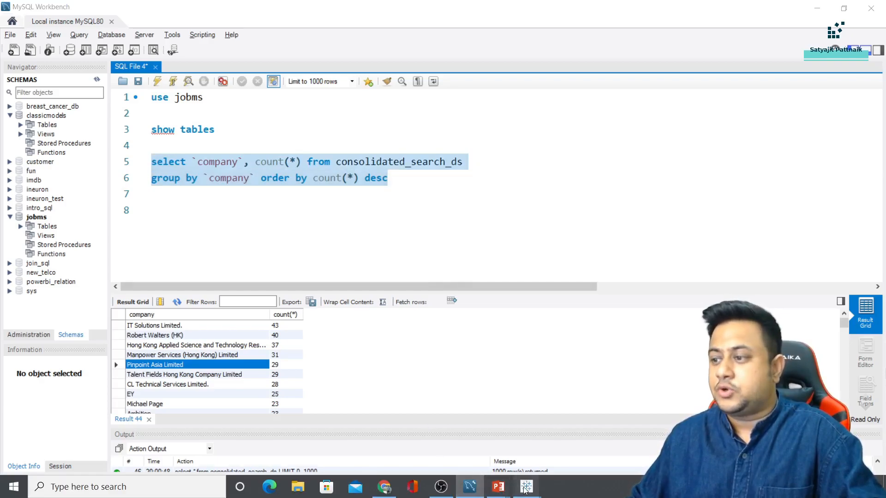
Create a new worksheet, search fields for 'compa', and place Company on Rows
mouse_move(525, 489)
left_click(588, 436)
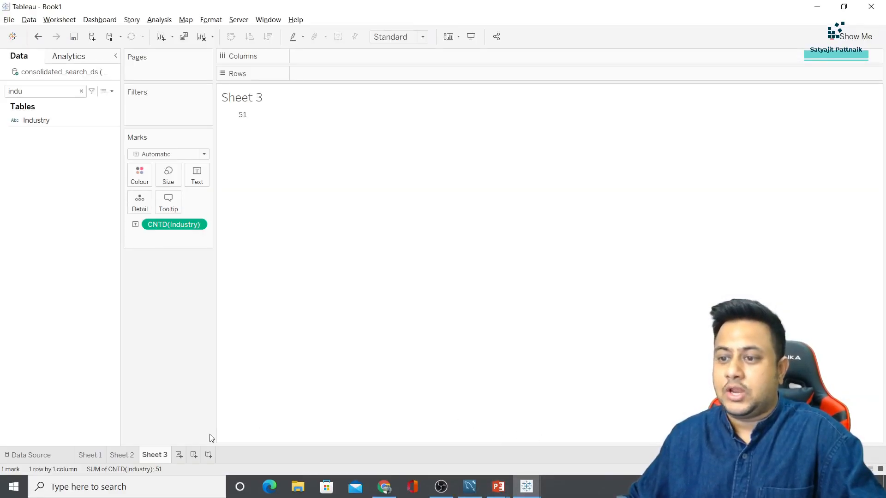
left_click(178, 456)
double_click(34, 92)
type("compa")
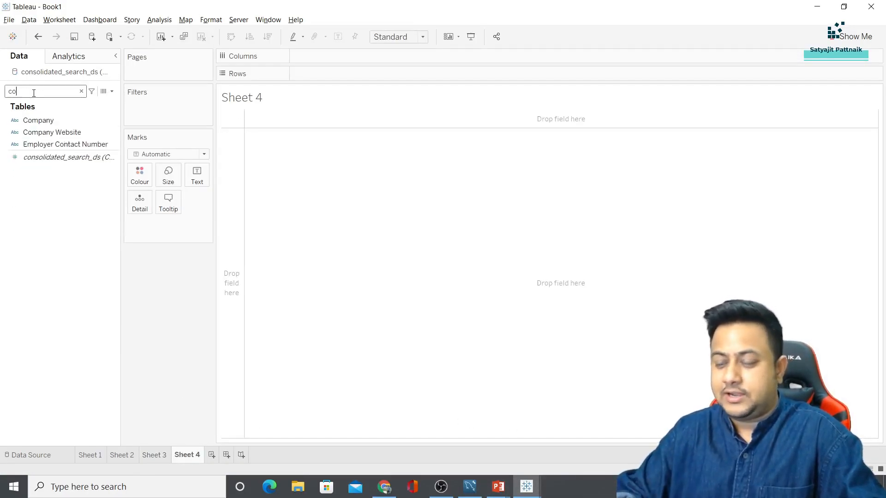
left_click_drag(38, 120, 313, 63)
left_click_drag(38, 120, 320, 62)
left_click_drag(39, 120, 317, 74)
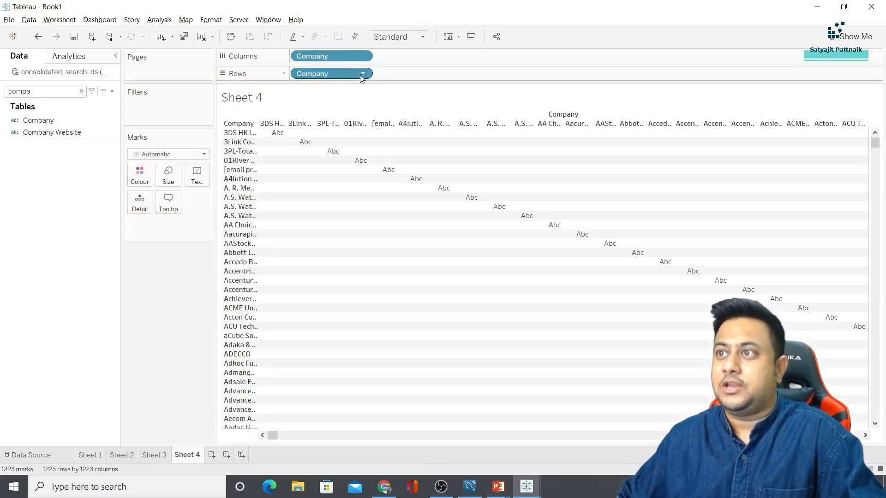
Try Company as a distinct count, delete it, and move Company from Columns to Rows
left_click(362, 74)
mouse_move(347, 225)
left_click(418, 261)
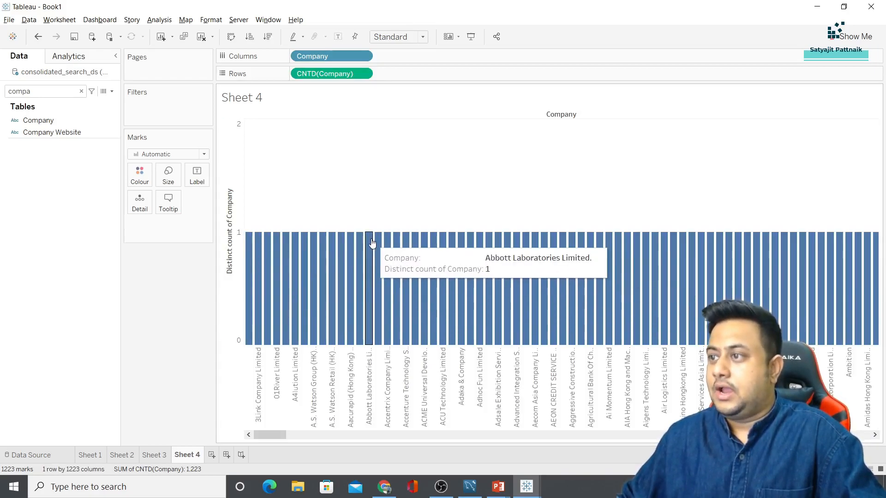
left_click(351, 77)
key("Delete")
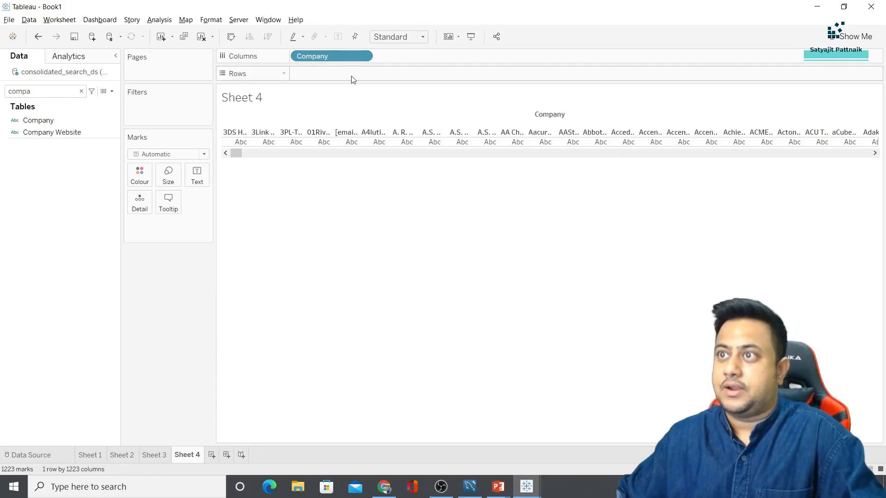
left_click_drag(333, 60, 319, 75)
Add a distinct Company count to Columns, then remove it to leave the plain company list
left_click_drag(38, 120, 323, 56)
left_click(363, 56)
mouse_move(359, 208)
left_click(418, 242)
mouse_move(432, 128)
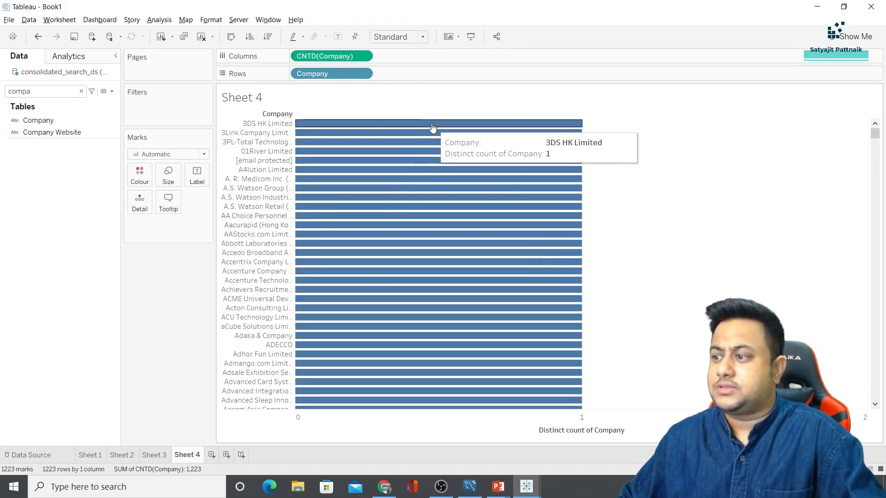
left_click(336, 55)
key("Delete")
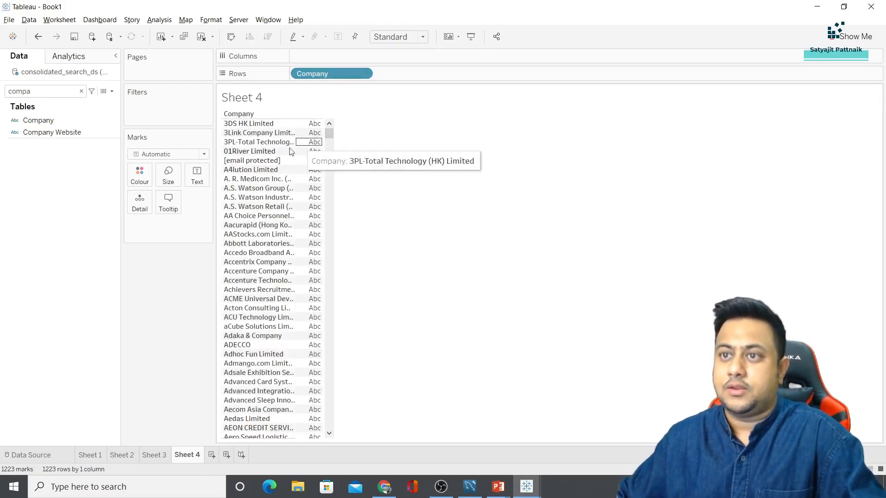
key("alt+Tab")
key("alt+Tab")
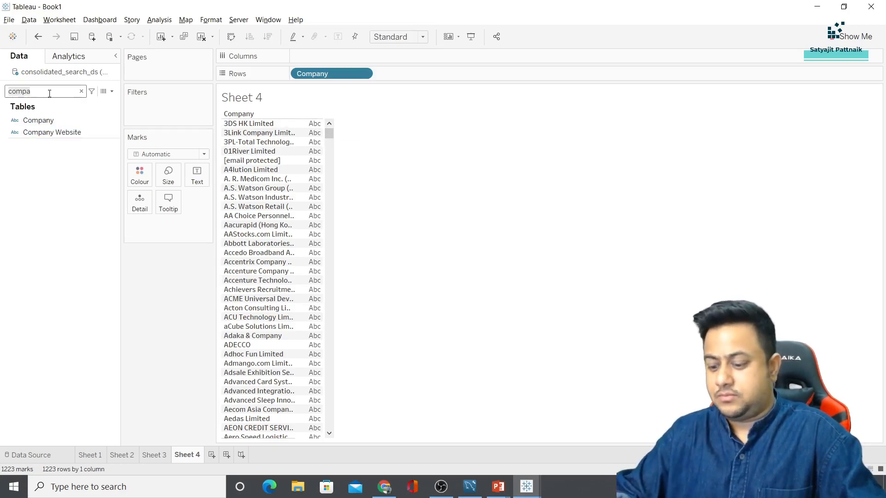
Add Job Title to the table as a Count (Distinct) per company
type("job")
left_click_drag(44, 168, 197, 176)
left_click(197, 226)
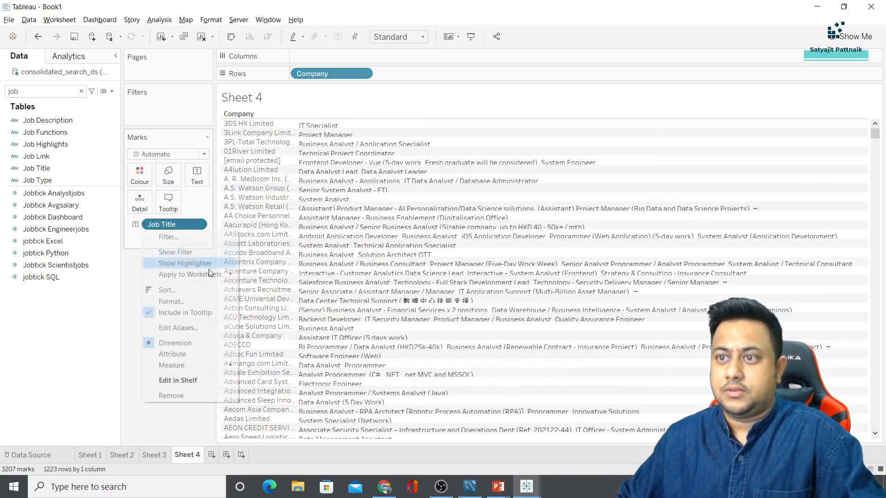
mouse_move(198, 365)
left_click(276, 400)
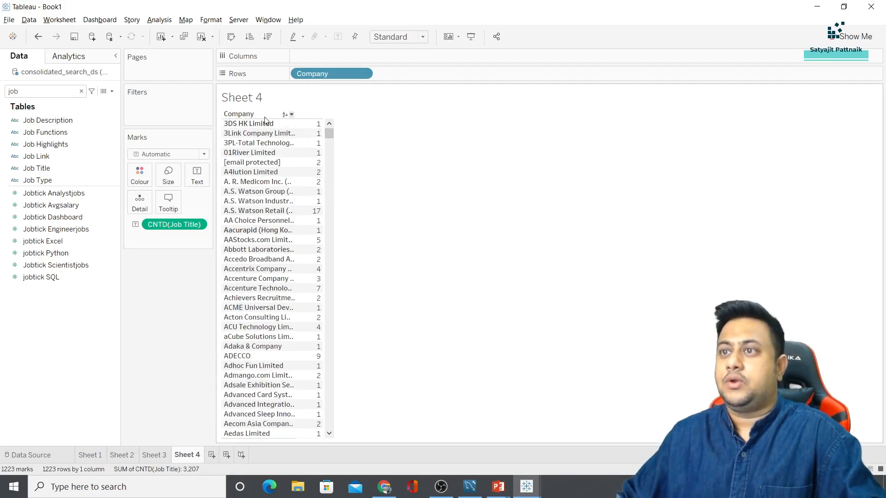
left_click(291, 115)
left_click(379, 196)
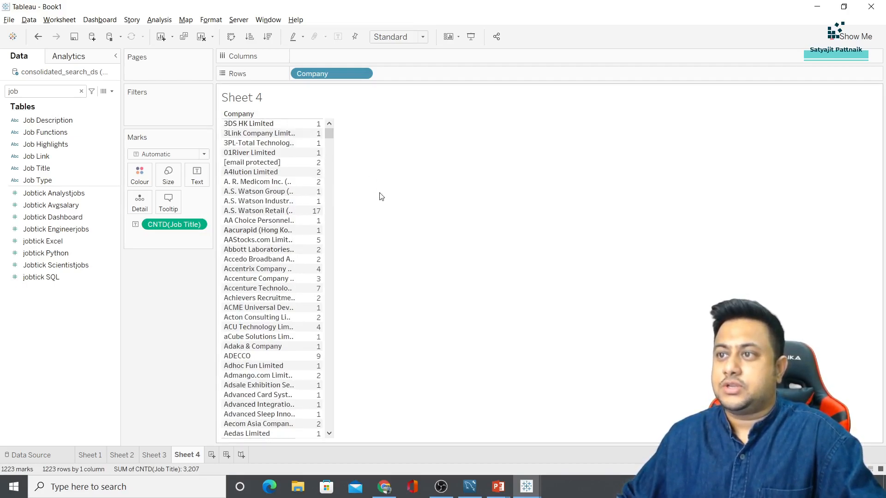
Turn the view into horizontal bars sorted from most to fewest job titles
left_click(849, 36)
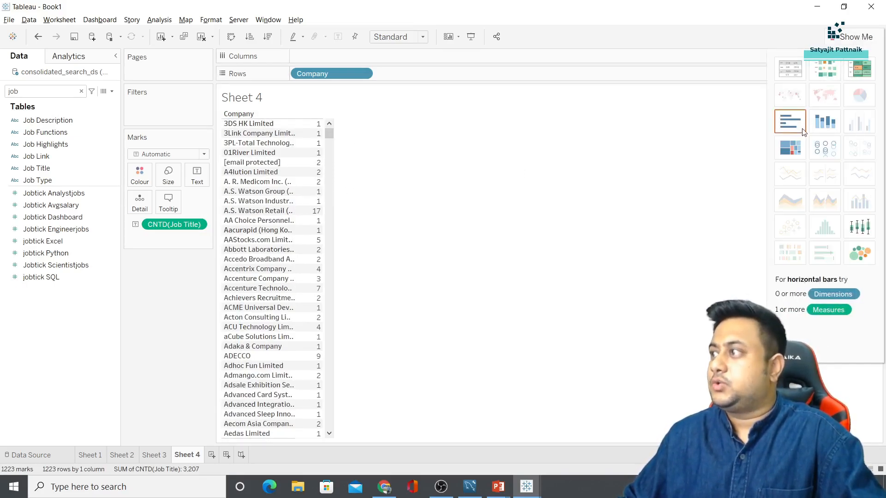
left_click(788, 122)
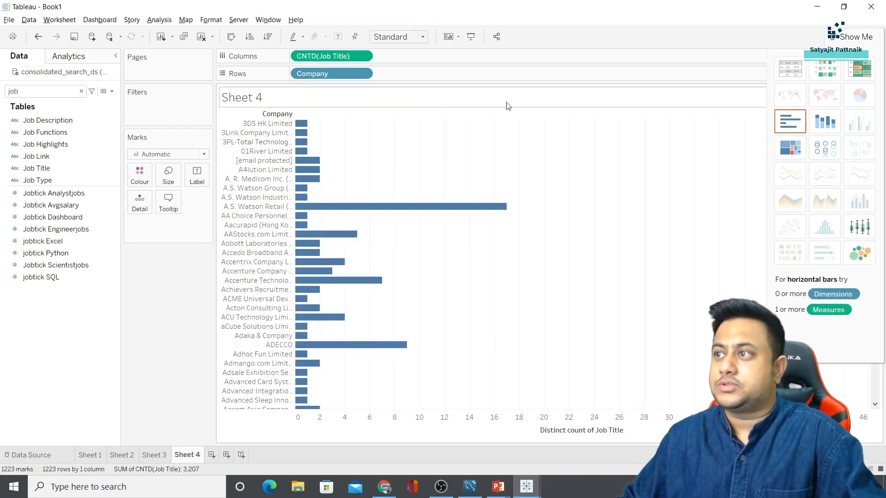
left_click(582, 115)
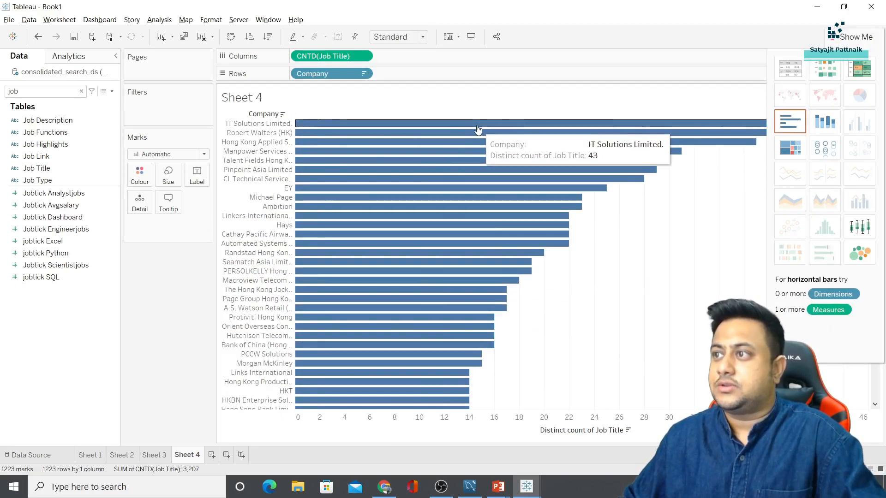
left_click(838, 36)
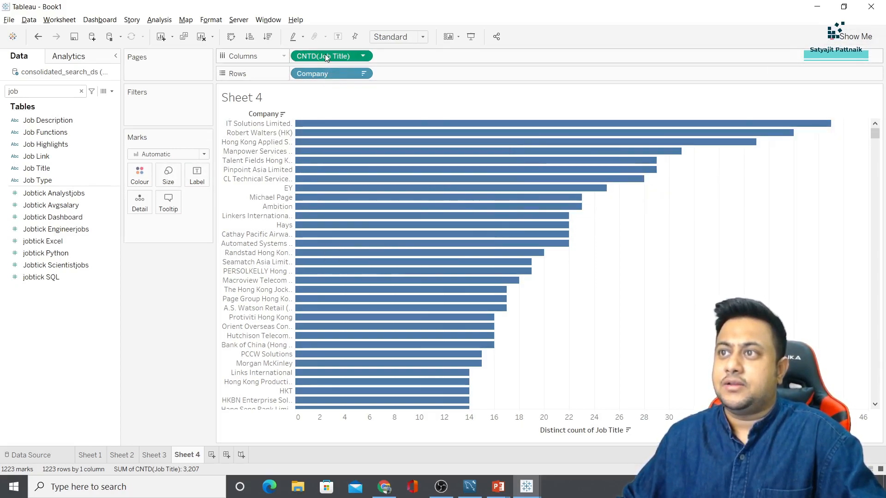
Label each bar with its Count (Distinct) of job titles
left_click_drag(322, 60, 197, 177)
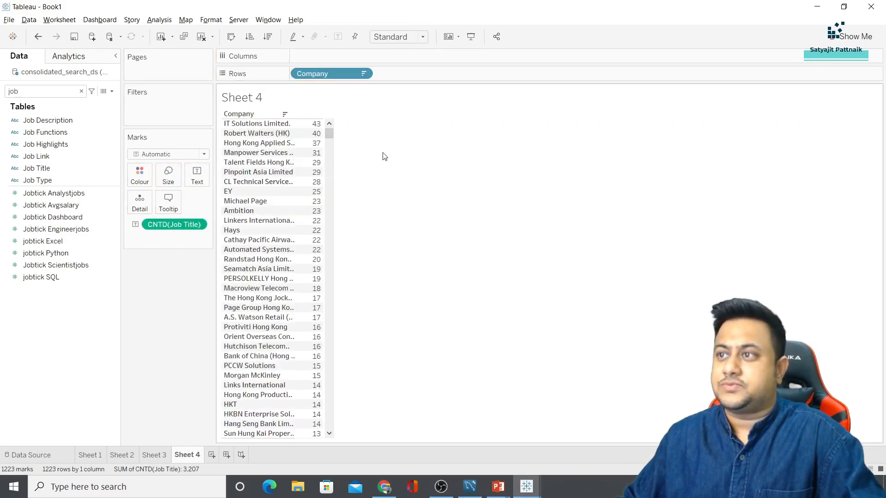
key("ctrl+z")
left_click(54, 169)
left_click_drag(54, 170, 197, 176)
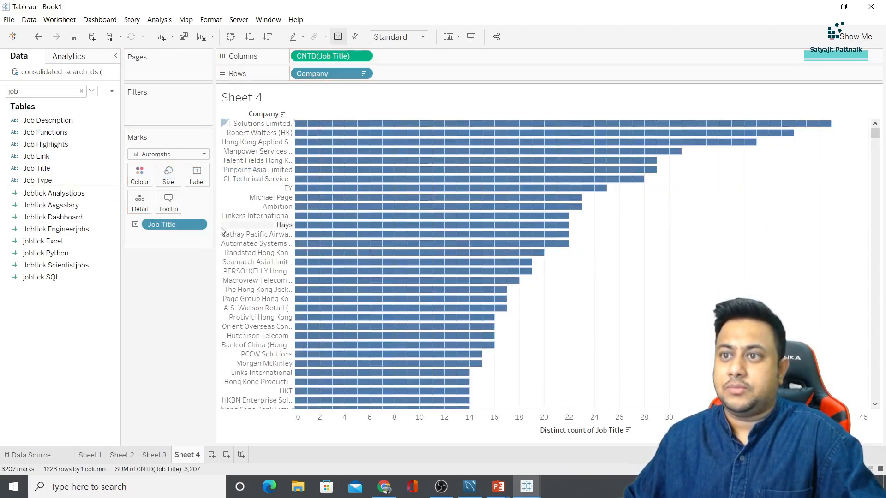
left_click(198, 225)
mouse_move(214, 368)
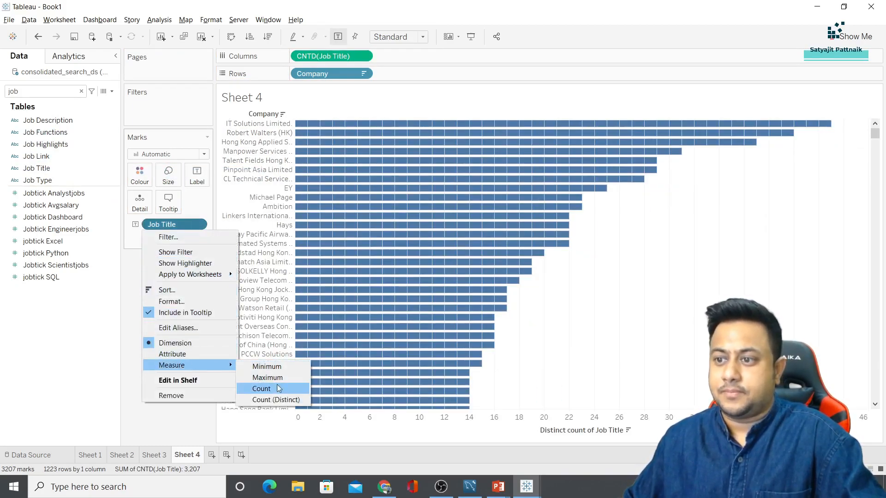
left_click(276, 399)
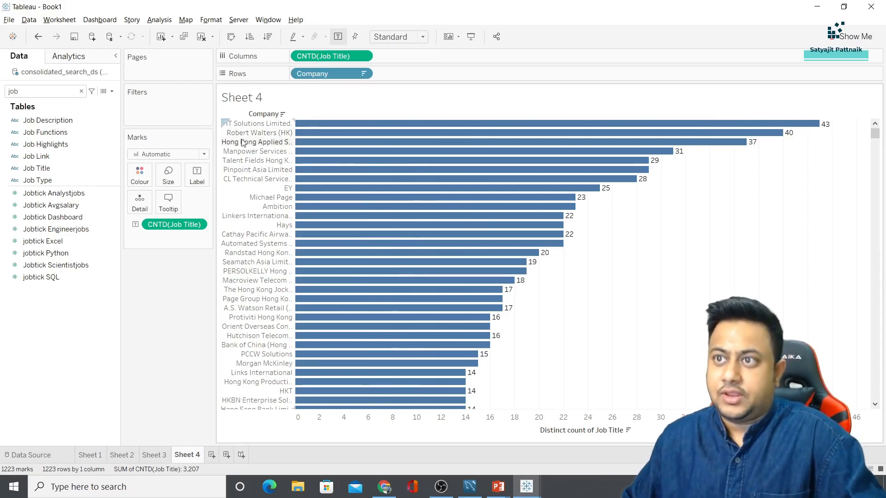
mouse_move(382, 146)
key("alt+Tab")
key("alt+Tab")
key("alt+Tab")
Step past the Career Level slide to the job types donut chart, then go back to Tableau
key("Tab")
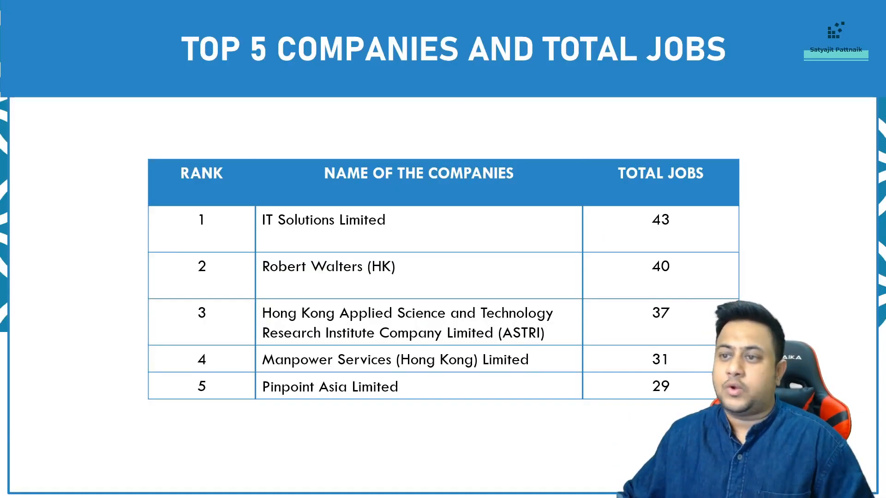
key("Right")
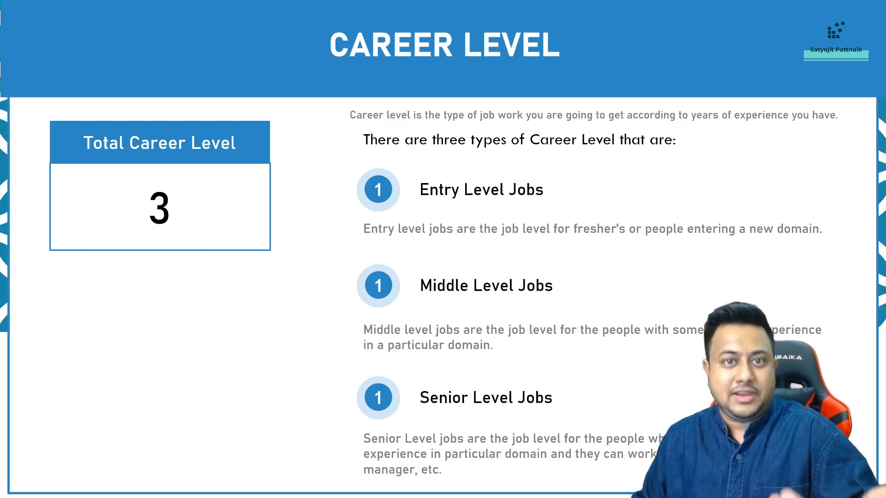
key("Right")
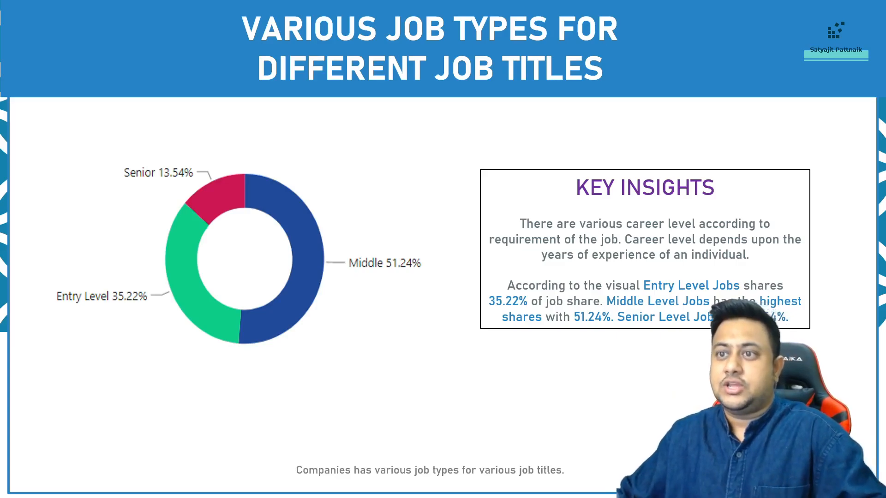
key("alt+Tab")
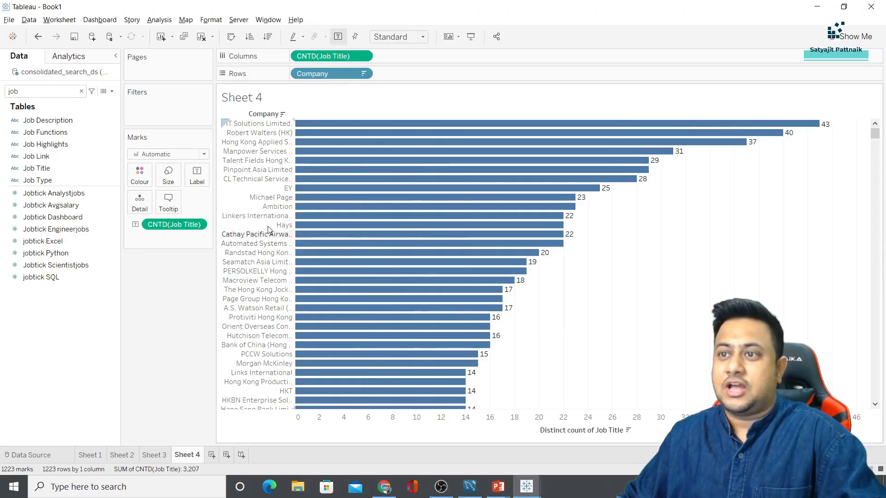
Add blank Sheet 5 and clear the 'ca' field search text
left_click(211, 455)
left_click(52, 90)
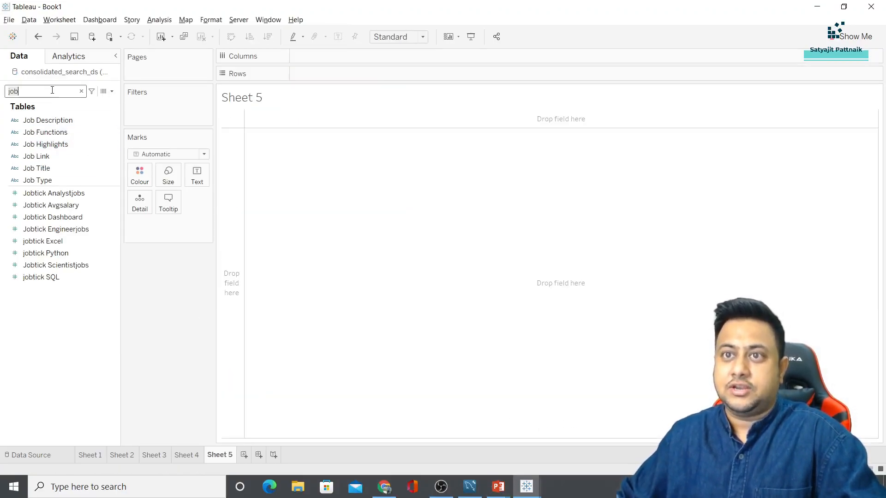
type("ca")
key("BackSpace")
key("BackSpace")
key("alt+Tab")
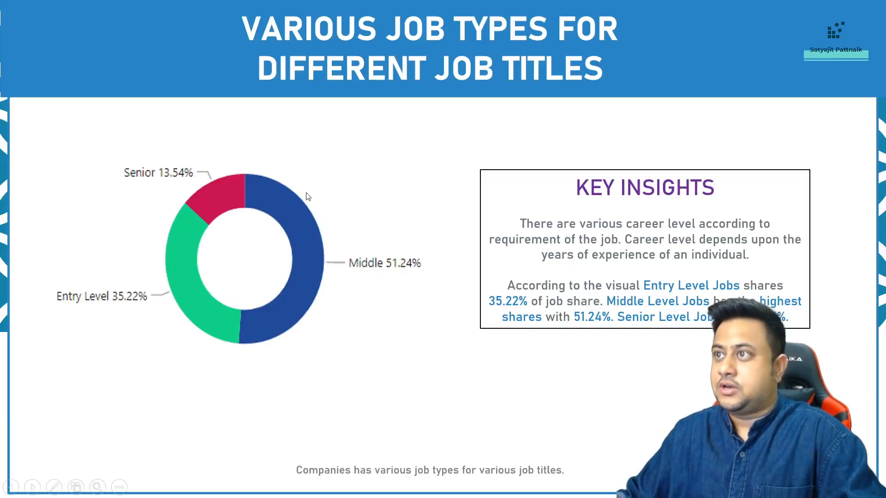
key("alt+Tab")
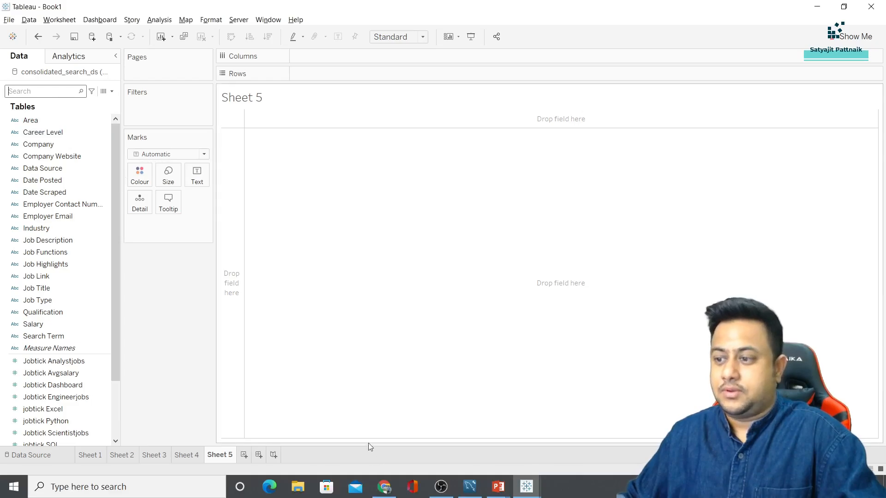
left_click(470, 487)
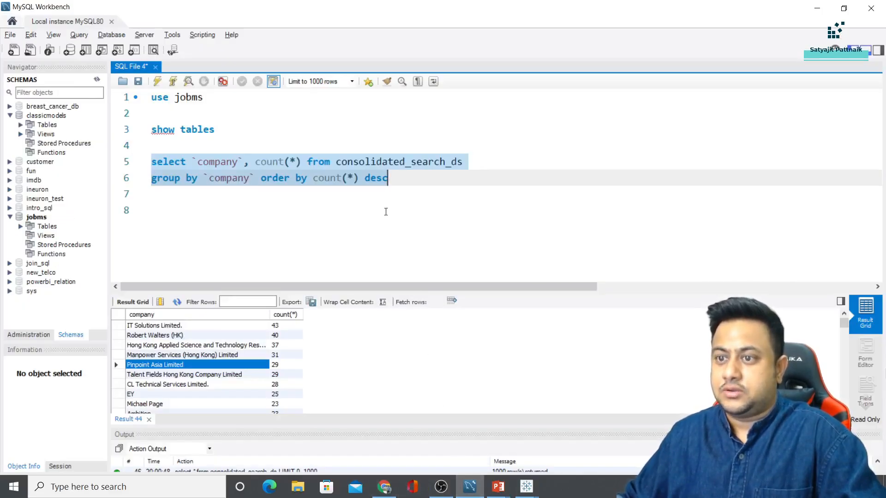
Run select * from consolidated_search_ds on line 8 and browse the result columns
left_click(401, 196)
left_click(393, 161)
double_click(393, 162)
key("ctrl+c")
left_click(277, 230)
type("select * from")
key("ctrl+v")
key("shift+Home")
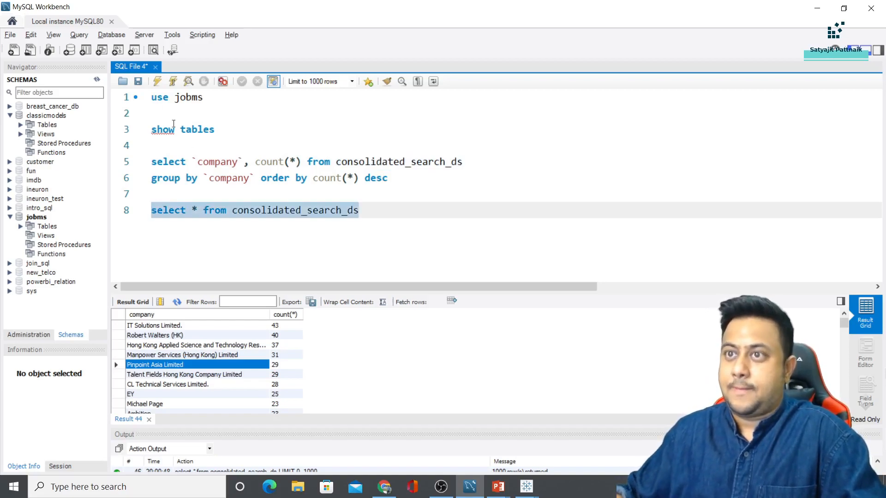
left_click(157, 84)
left_click(639, 374)
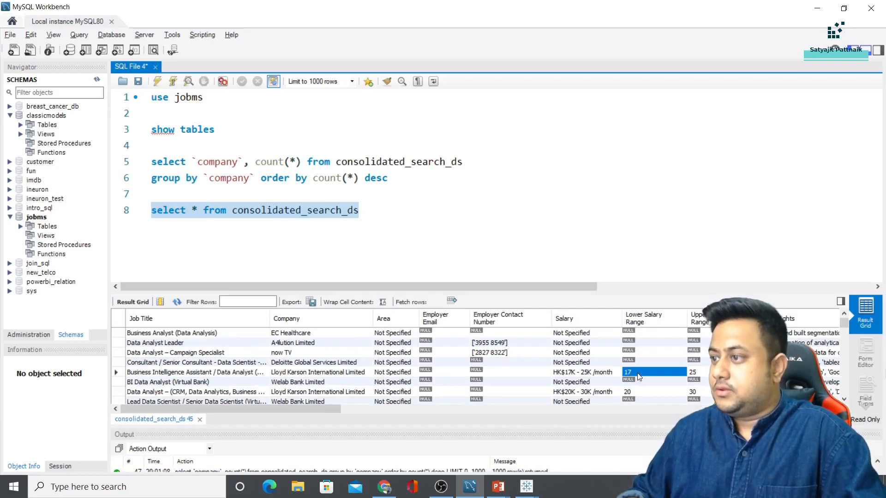
key("Right")
key("Right")
key("Right")
key("Right")
key("alt+Tab")
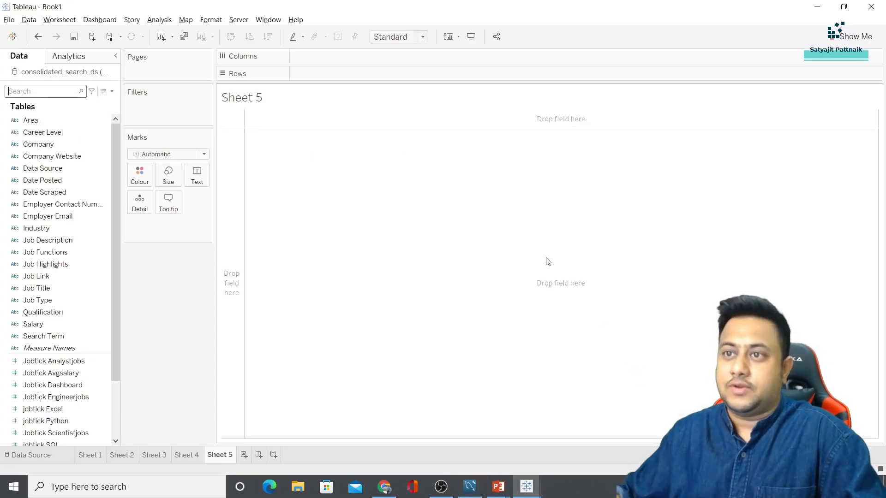
Chart Career Level against Count (Distinct) of Job Title: Entry 1,135, Middle 876, Senior 835
left_click(63, 93)
type("caree")
left_click_drag(59, 118, 334, 54)
left_click(48, 94)
key("ctrl+a")
type("job")
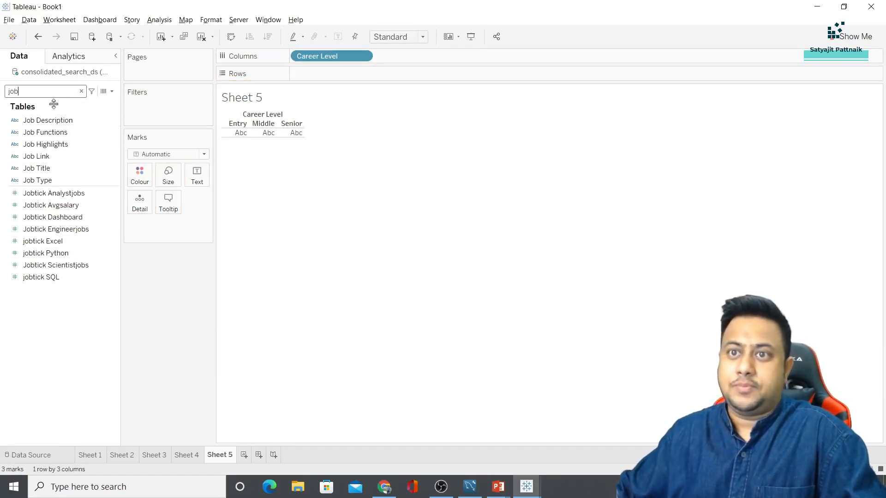
left_click_drag(37, 168, 342, 75)
left_click(363, 75)
mouse_move(365, 225)
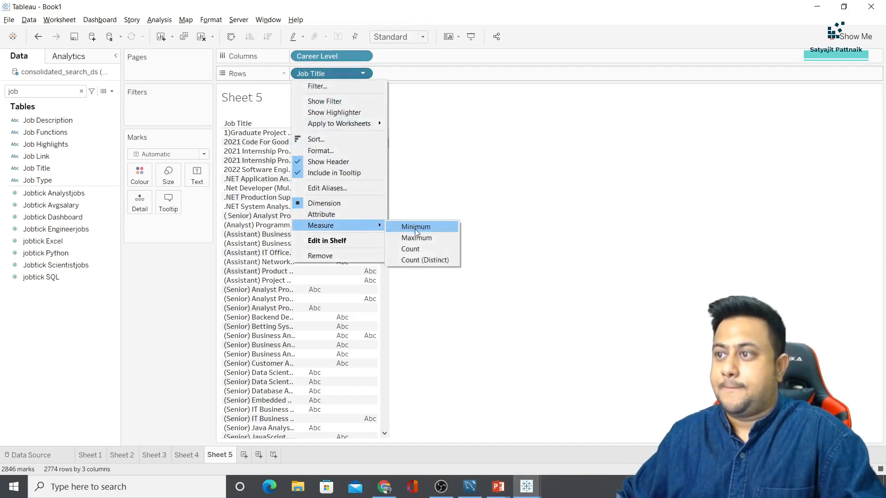
left_click(424, 260)
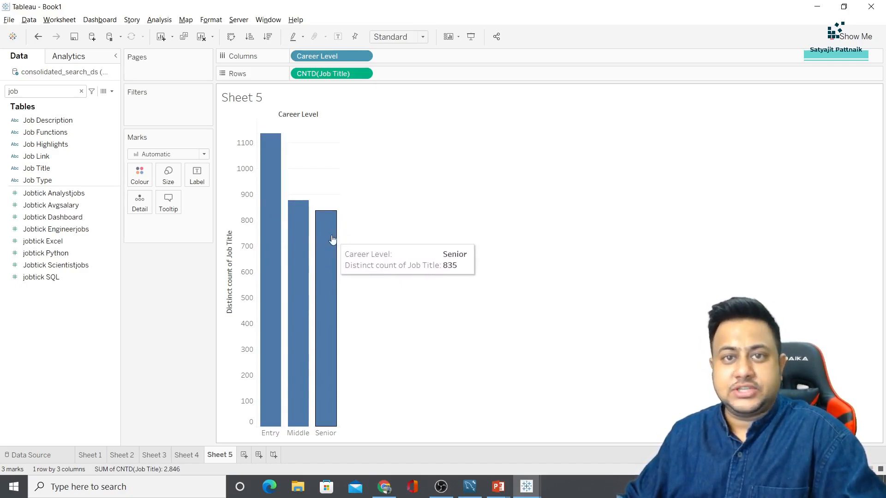
left_click(470, 486)
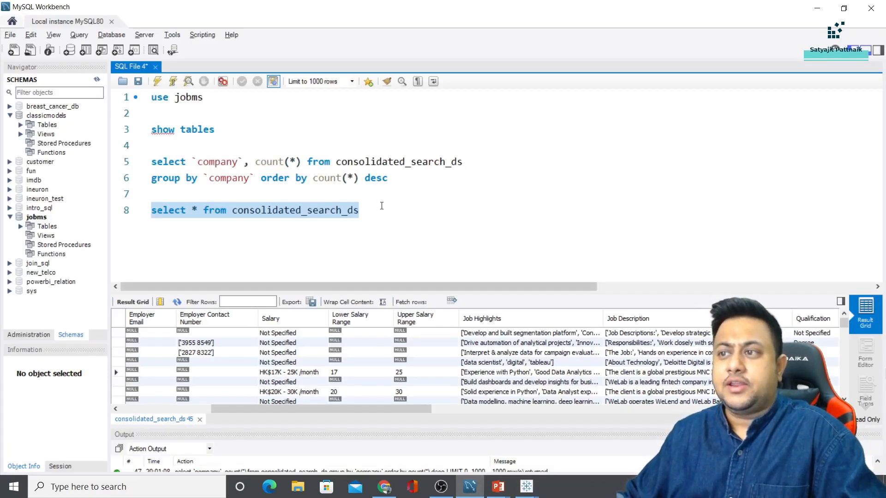
Rewrite the line 8 query to select `career level` and count(*), grouped by `career level`, and run it
left_click(381, 206)
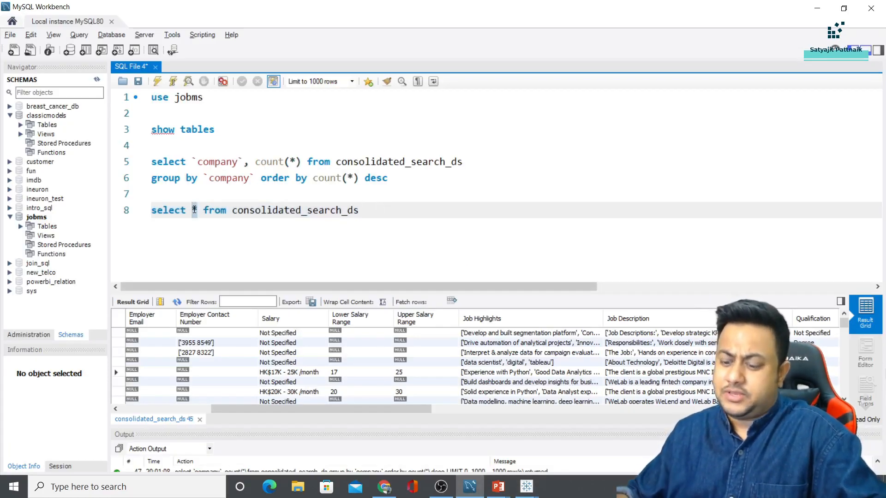
type("career level")
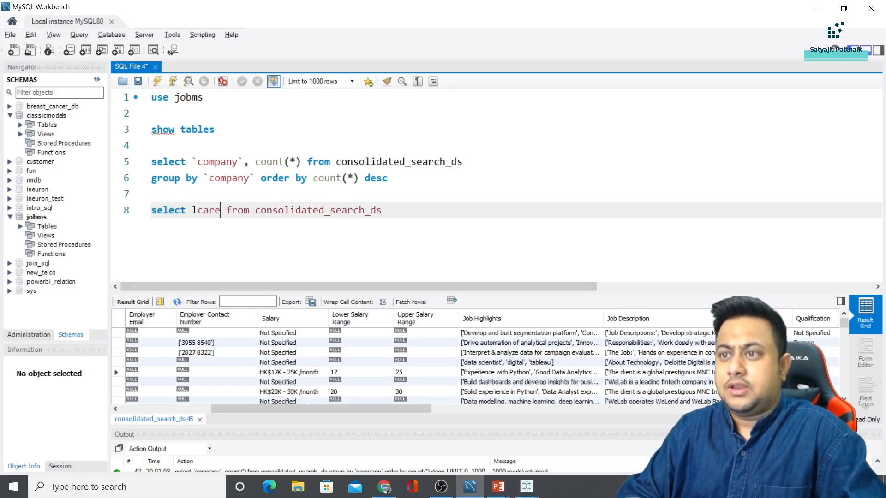
type("`, count(*)")
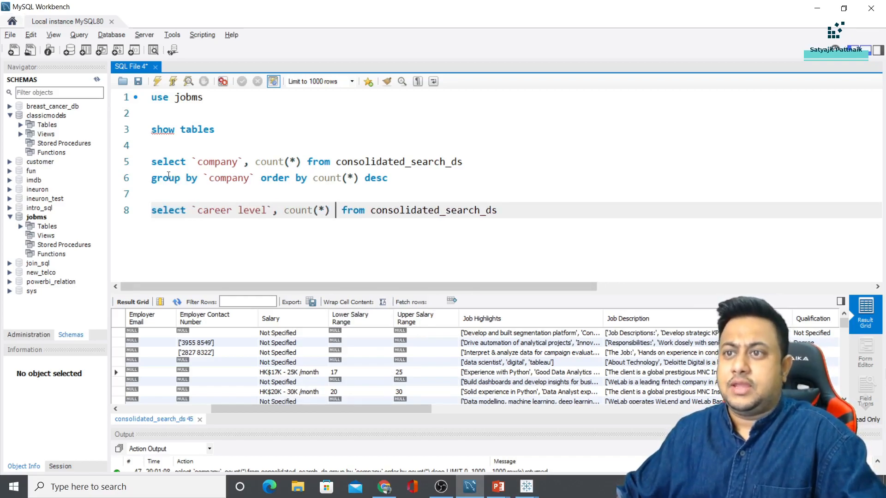
mouse_move(153, 178)
left_mouse_down()
mouse_move(389, 178)
mouse_move(416, 161)
mouse_move(292, 178)
mouse_move(156, 181)
left_mouse_up()
key("ctrl+c")
left_click(161, 225)
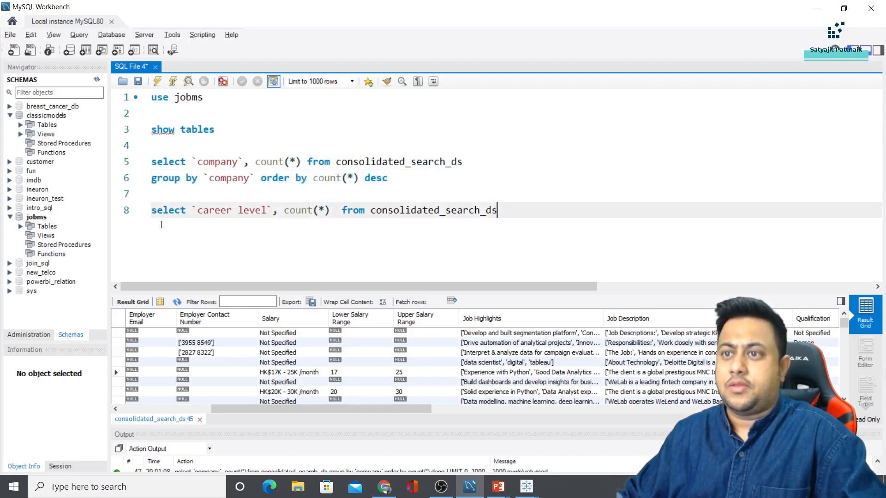
key("Return")
key("ctrl+v")
left_click_drag(192, 210, 273, 208)
key("ctrl+c")
left_click_drag(206, 225, 259, 223)
key("BackSpace")
key("ctrl+v")
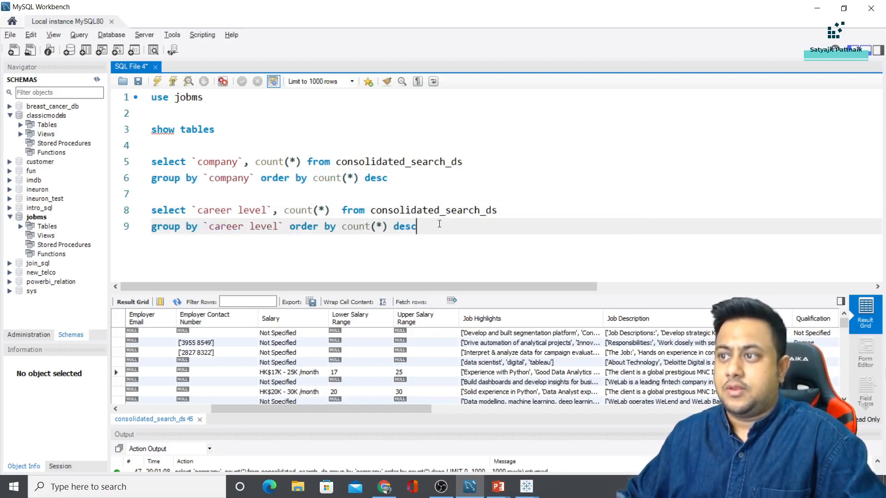
left_click_drag(440, 225, 157, 211)
left_click(156, 81)
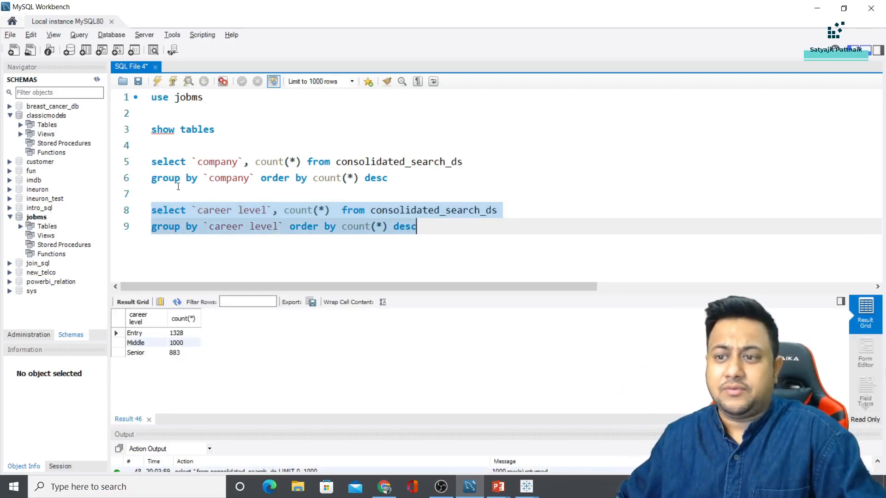
Compare the results (Entry 1328, Middle 1000, Senior 883) with the Tableau chart and return to it
key("alt+Tab")
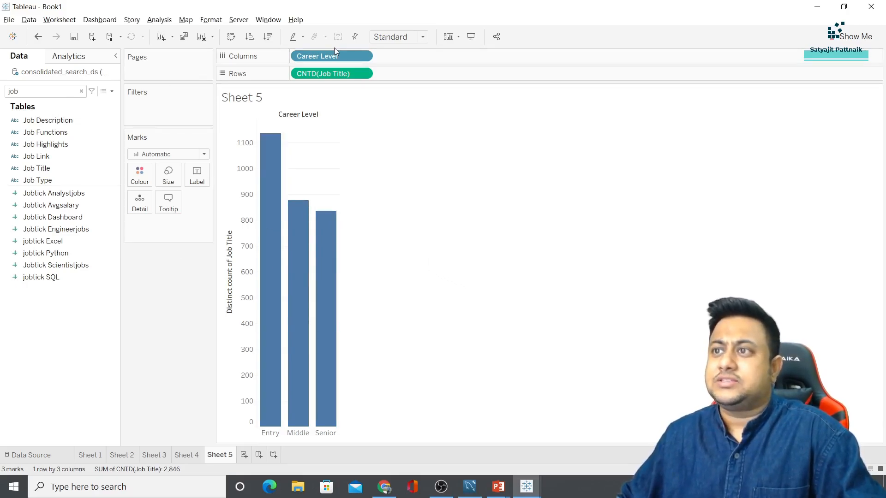
key("alt+Tab")
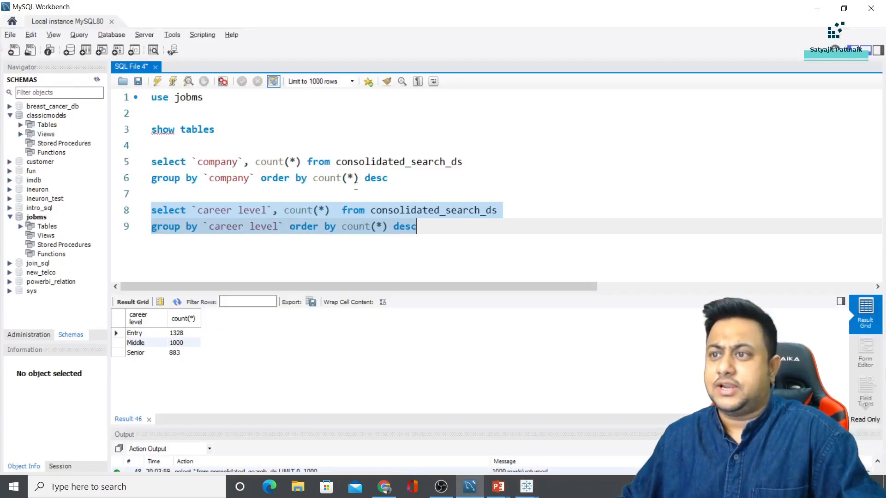
left_click(230, 225)
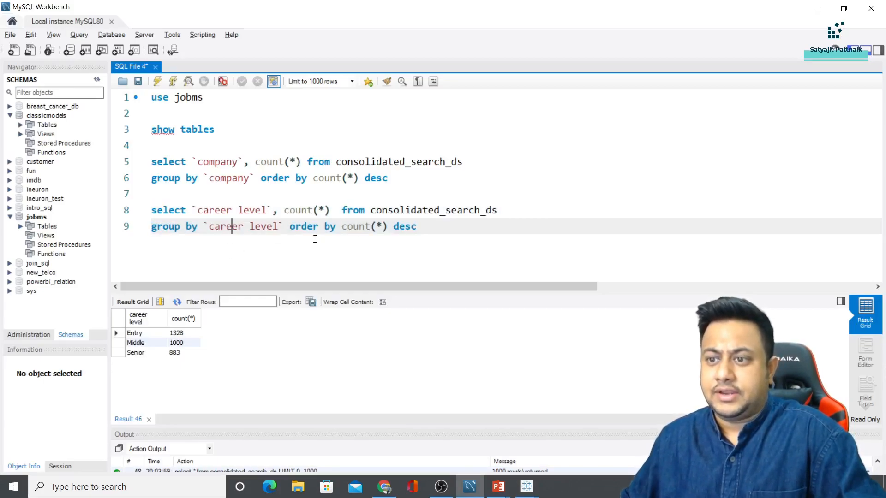
key("alt+Tab")
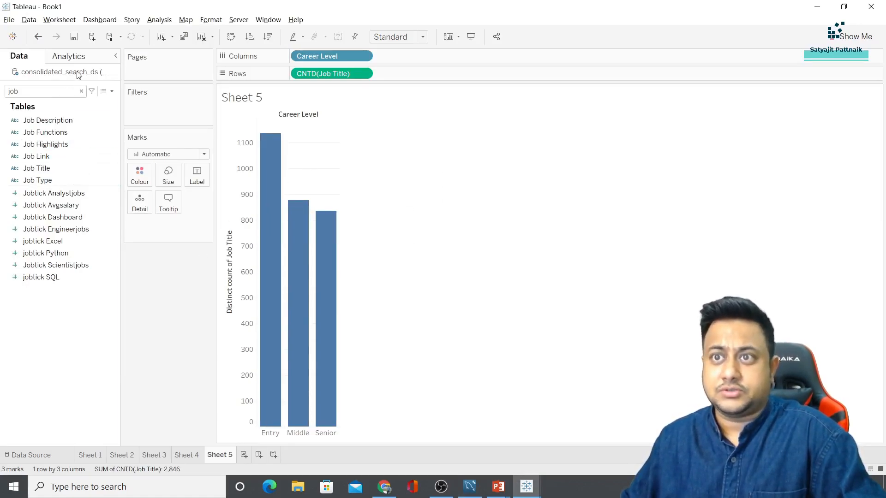
Widen Tableau's Data pane to show full field names
left_click_drag(122, 72, 167, 71)
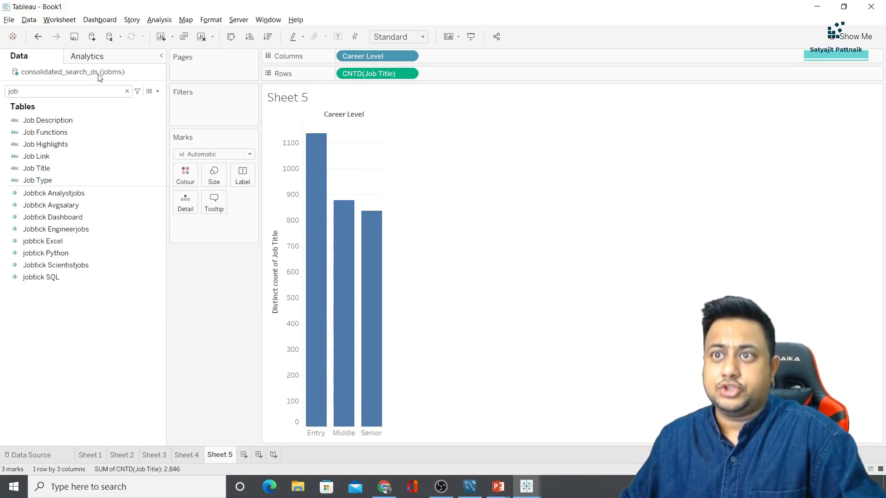
key("alt+Tab")
left_click(222, 144)
key("alt+Tab")
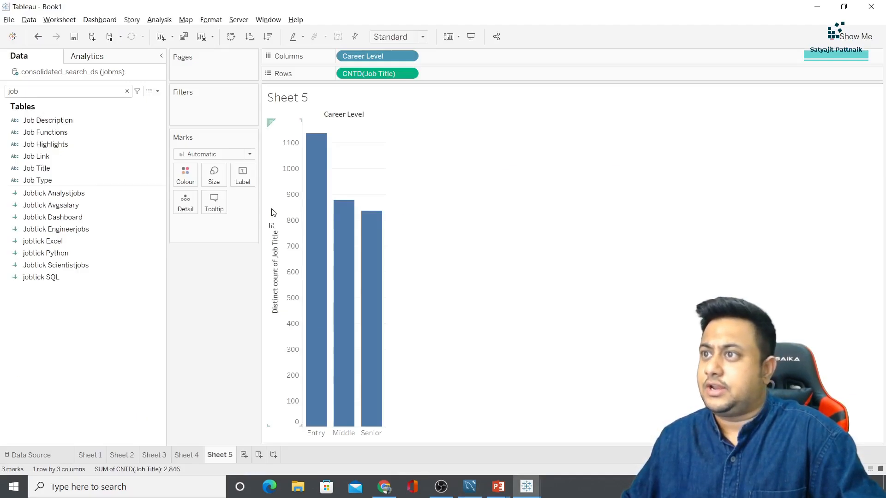
key("alt+Tab")
key("alt+Tab")
Put Career Level on Rows, removing the old job-title count and the trial distinct career-level count
left_click(59, 94)
key("BackSpace")
key("BackSpace")
key("BackSpace")
type("career")
left_click_drag(43, 120, 374, 73)
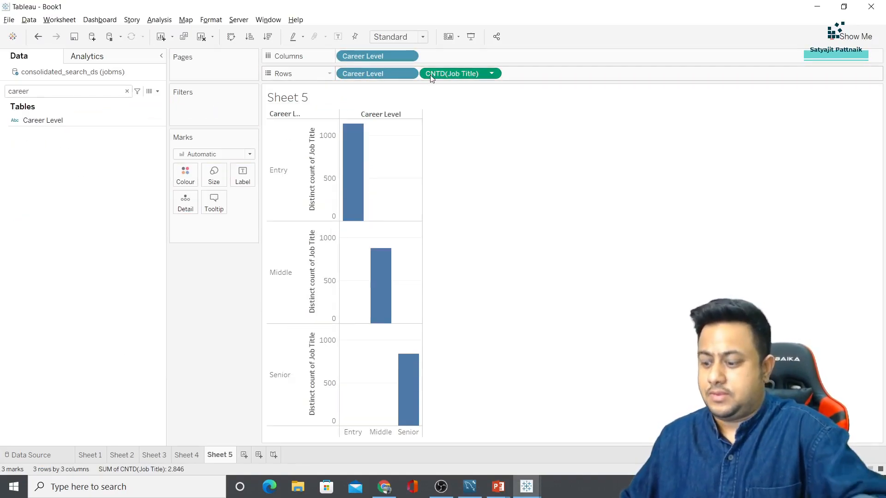
left_click_drag(429, 75, 408, 81)
left_click(408, 73)
mouse_move(397, 225)
left_click(457, 261)
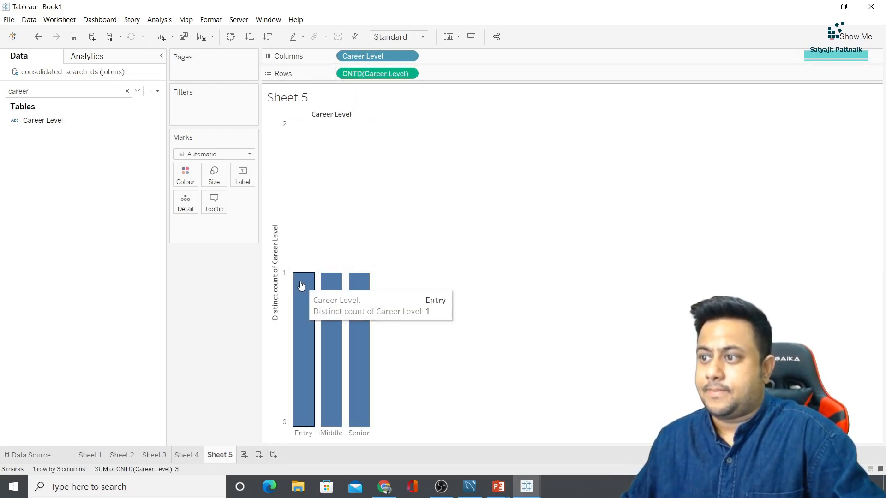
left_click(374, 76)
key("Delete")
key("alt+Tab")
key("alt+Tab")
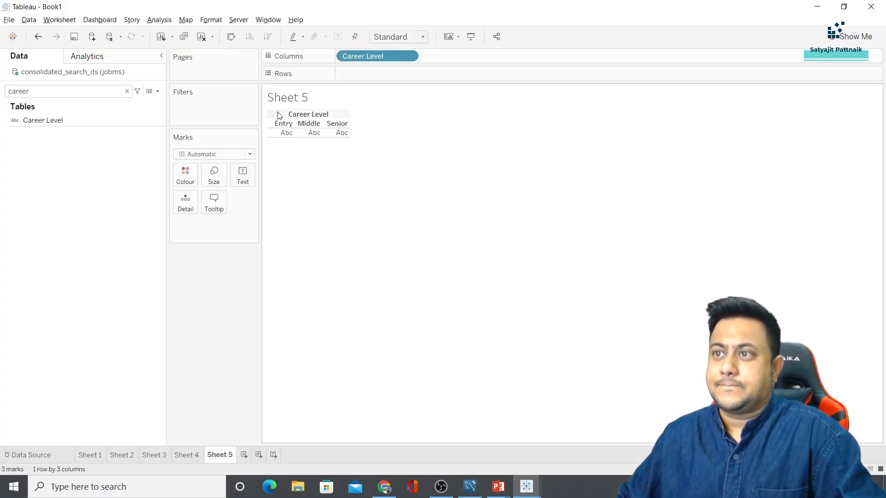
Add Job Title to Rows as Count (Distinct), giving Entry 1,135, Middle 876 and Senior 835
left_click(67, 93)
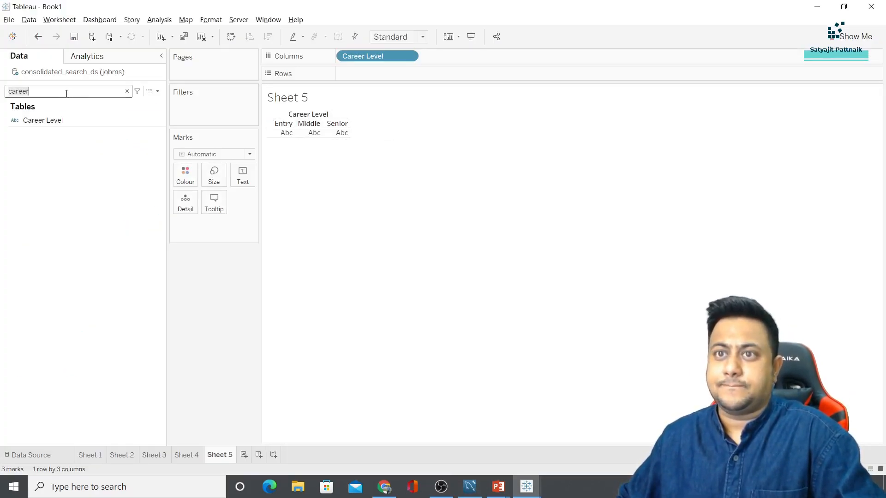
type("job")
left_click_drag(42, 168, 354, 71)
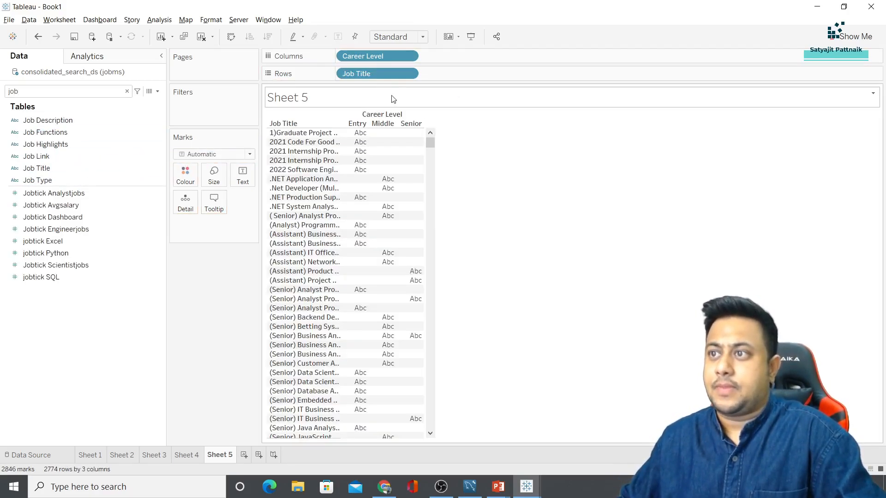
left_click(409, 76)
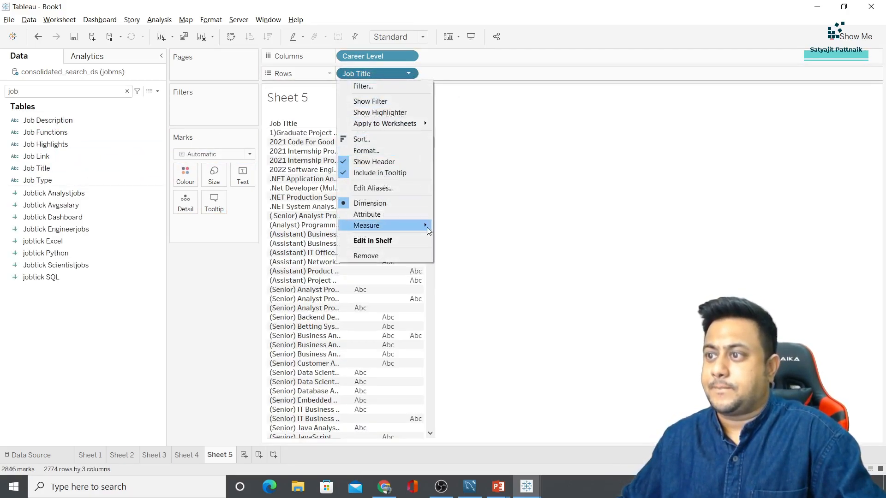
mouse_move(419, 224)
left_click(473, 261)
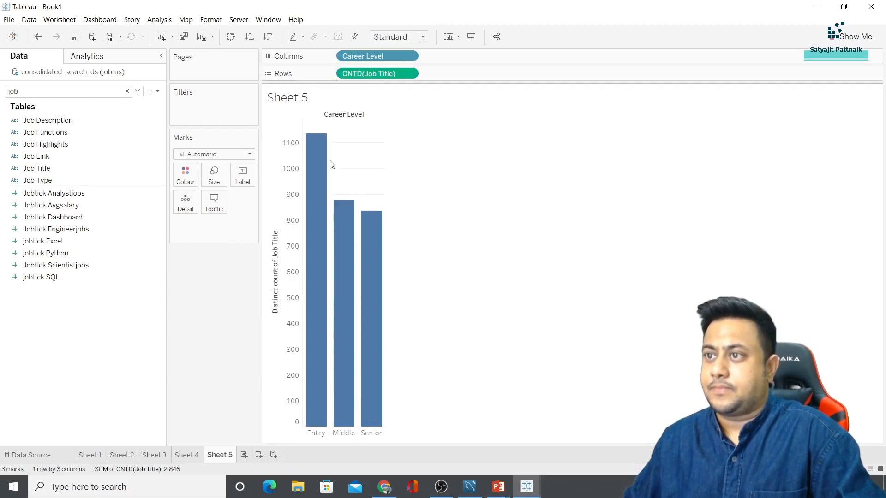
mouse_move(370, 254)
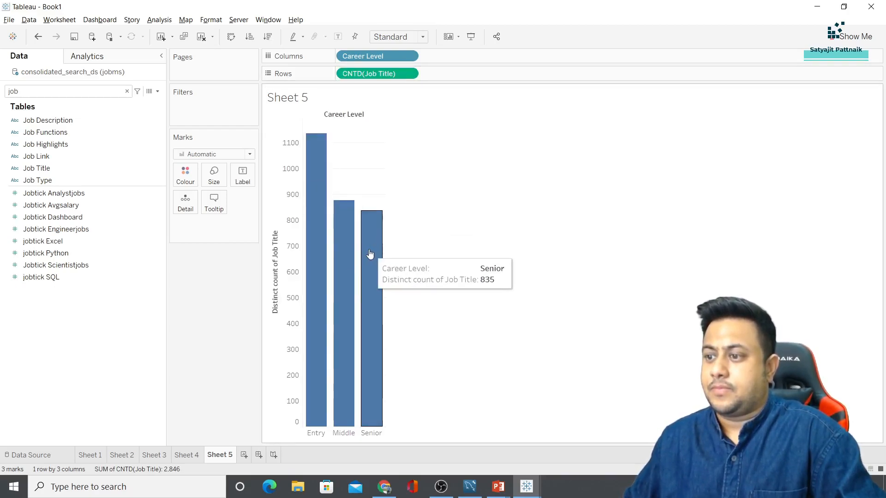
mouse_move(342, 249)
mouse_move(310, 188)
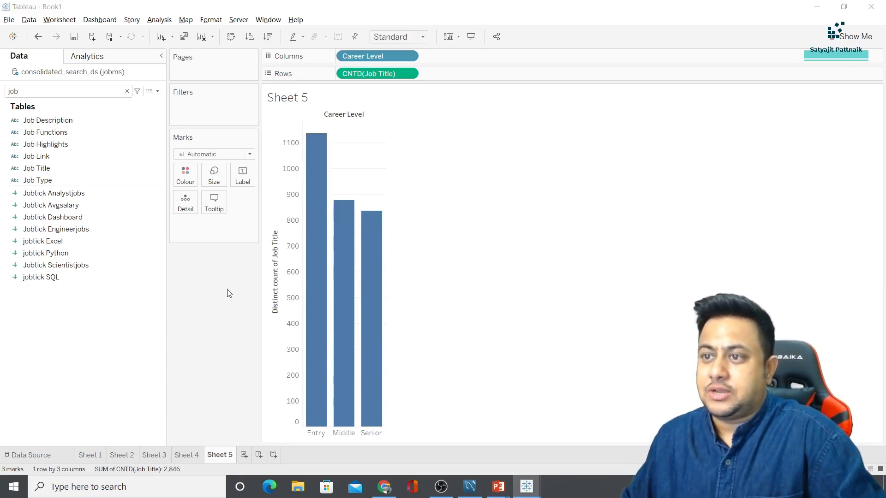
key("alt+Tab")
left_click(284, 227)
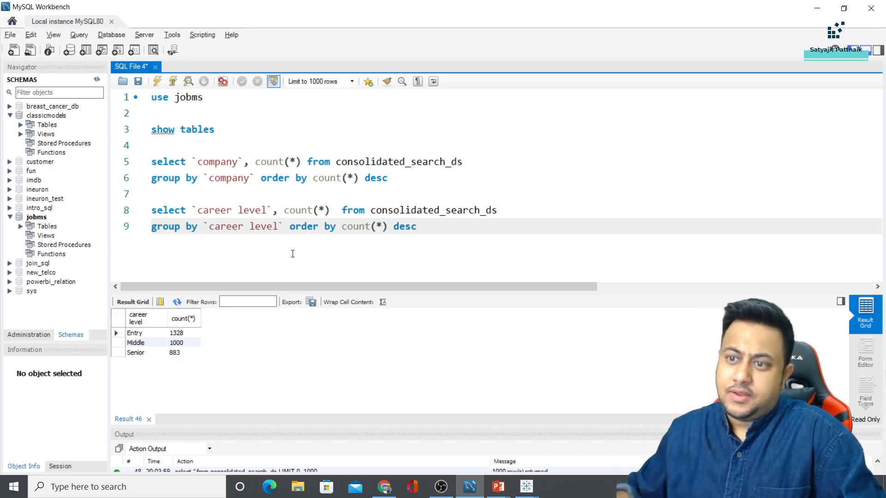
Add 1328 + 1000 + 883 in Calculator for a total of 3,211, then bring back Tableau Book1
key("super+r")
type("calc")
key("Return")
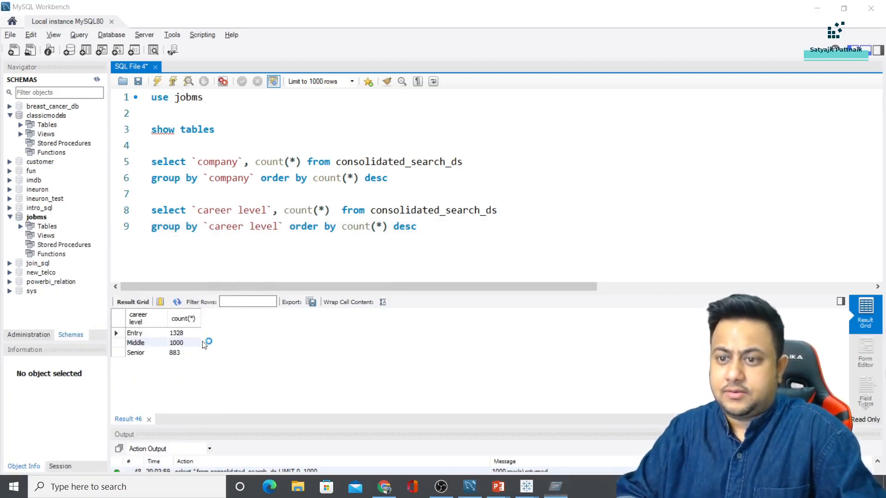
type("13281000")
key("plus")
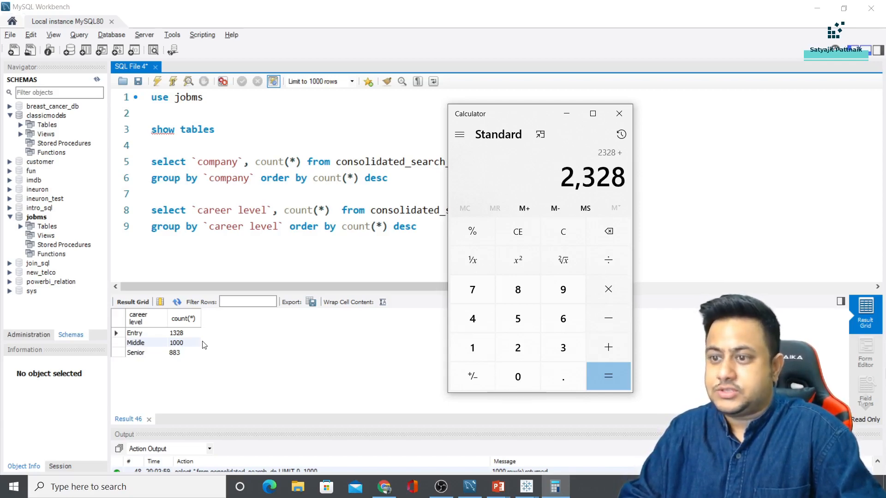
type("883")
key("Return")
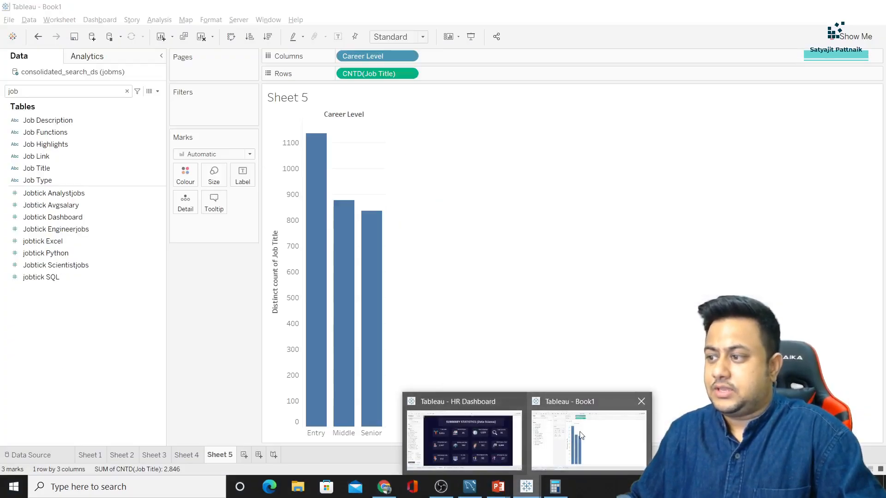
left_click(580, 434)
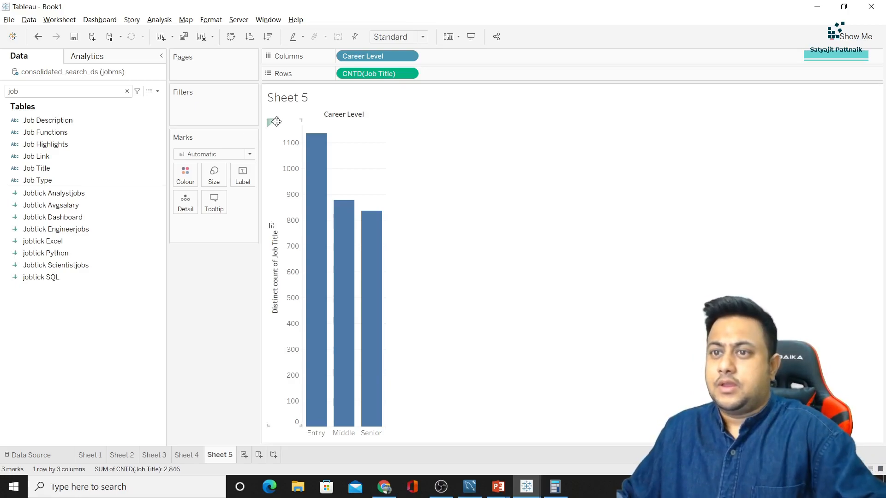
Clear the sheet's pills and put Career Level on Columns
left_click(369, 77)
key("Delete")
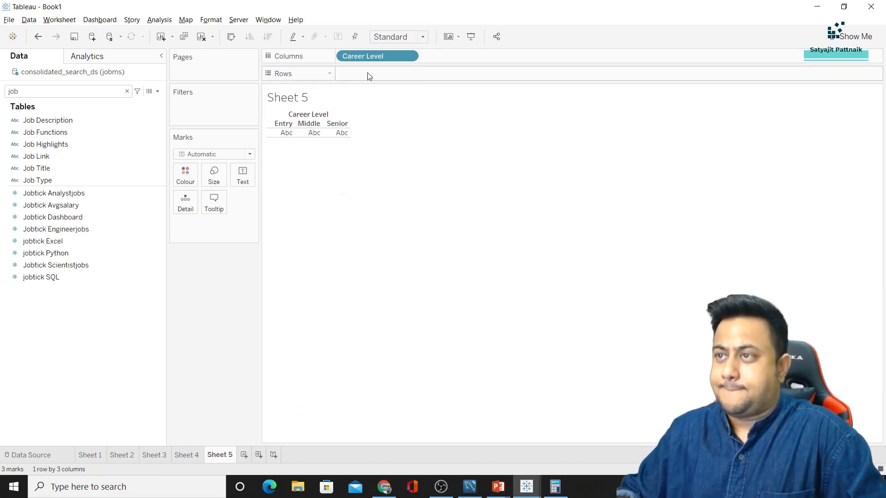
left_click(370, 59)
key("Delete")
left_click(61, 92)
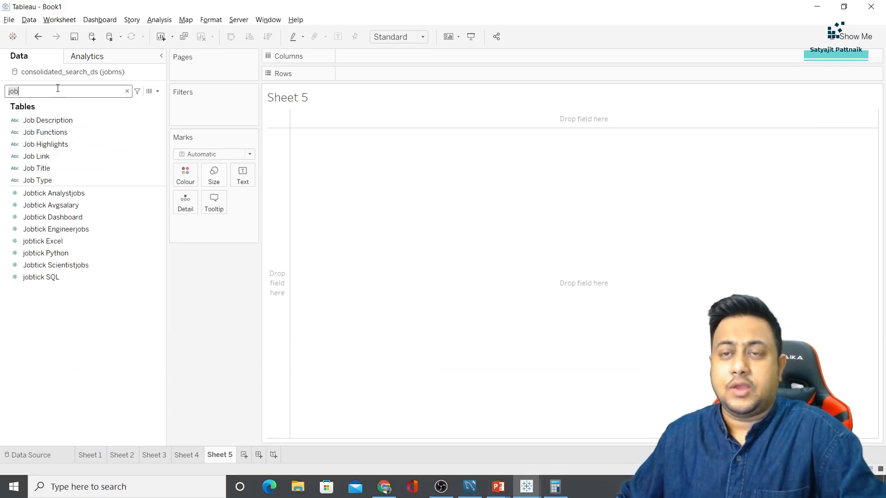
key("BackSpace")
key("BackSpace")
key("BackSpace")
type("career")
left_click_drag(56, 120, 390, 56)
Add Job Title to Rows measured as a plain Count, giving one bar per career level
left_click(68, 92)
type("job")
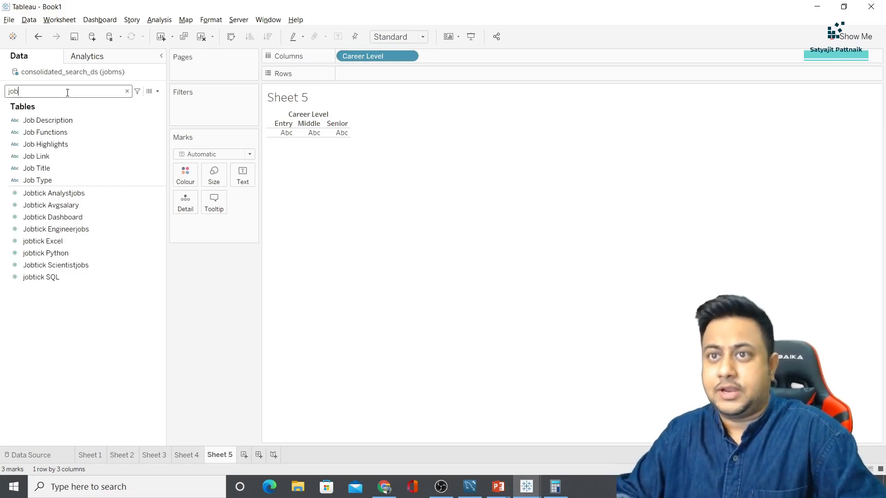
left_click_drag(37, 168, 414, 72)
left_click(410, 73)
mouse_move(400, 224)
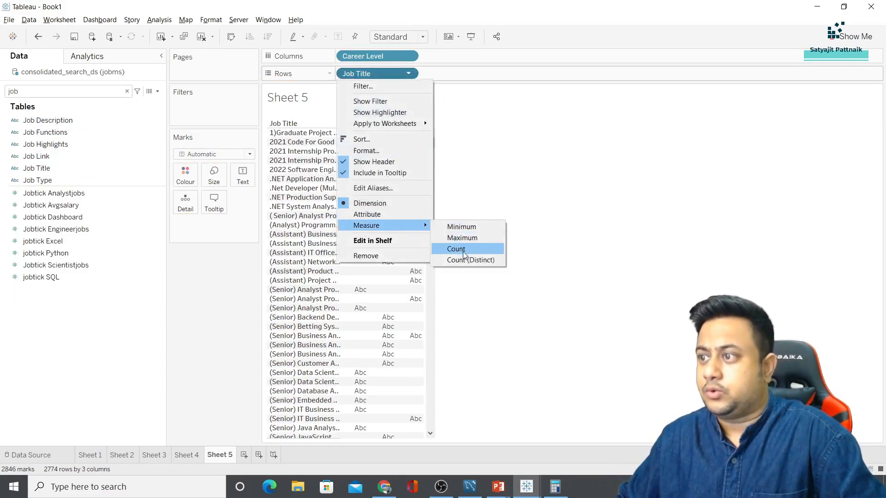
left_click(458, 248)
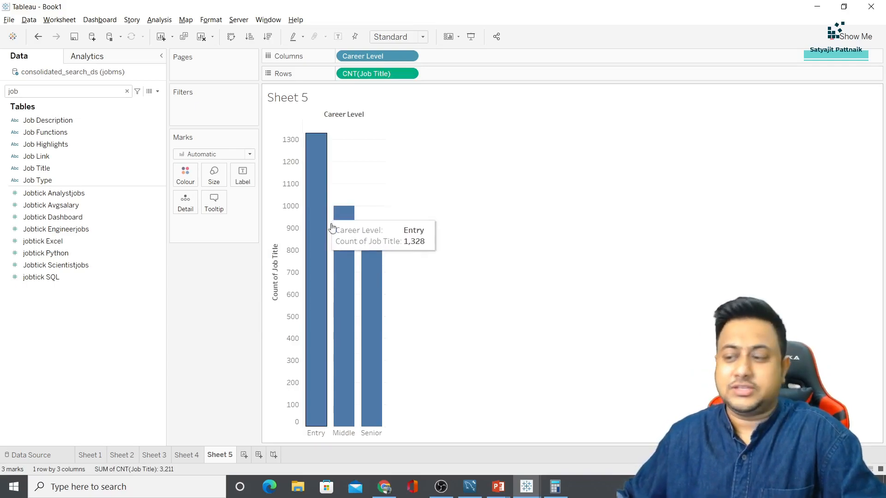
left_click(469, 487)
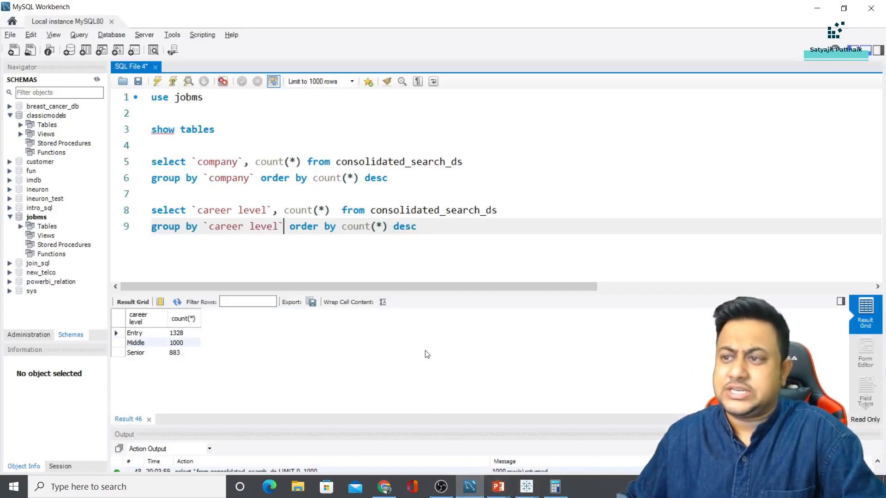
left_click_drag(180, 333, 185, 354)
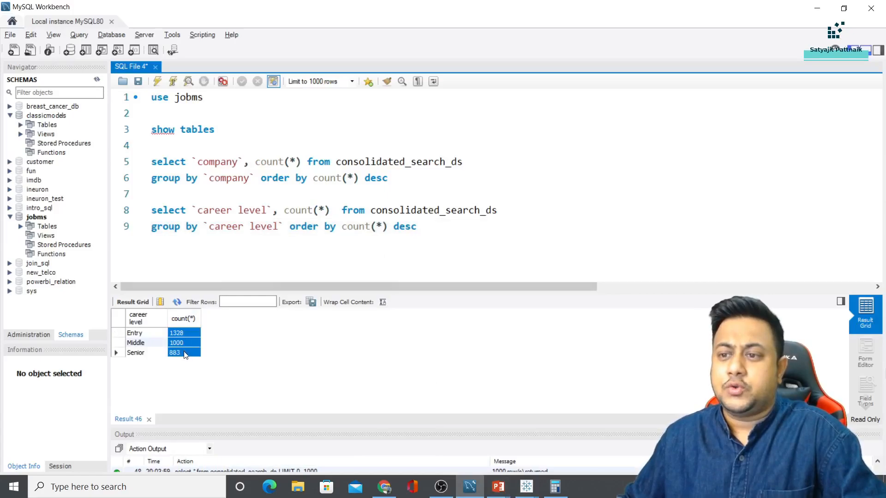
key("alt+Tab")
mouse_move(311, 211)
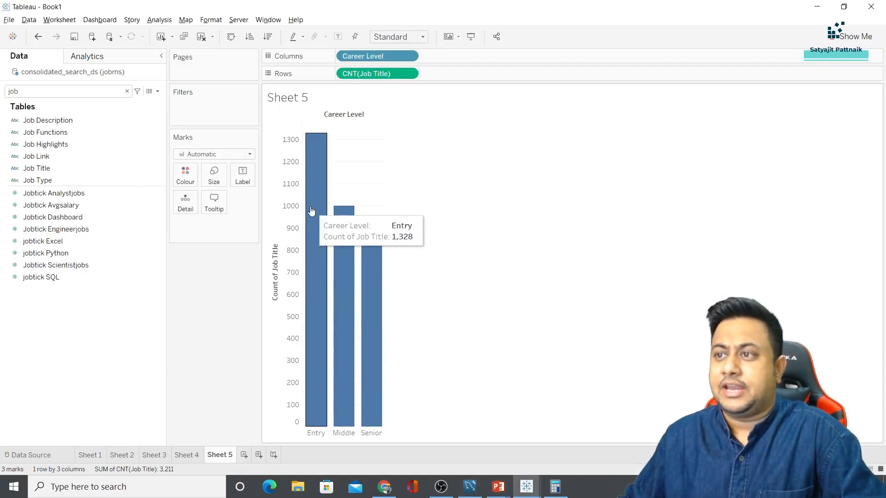
mouse_move(340, 232)
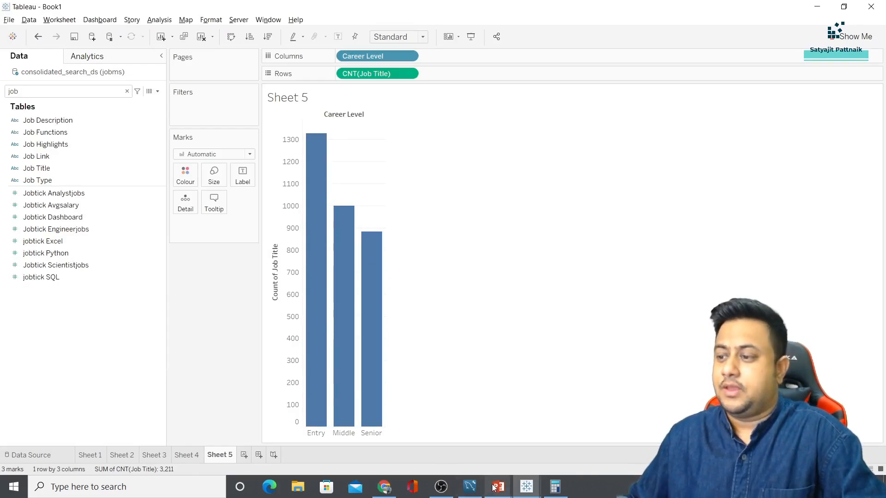
mouse_move(494, 486)
left_click(568, 415)
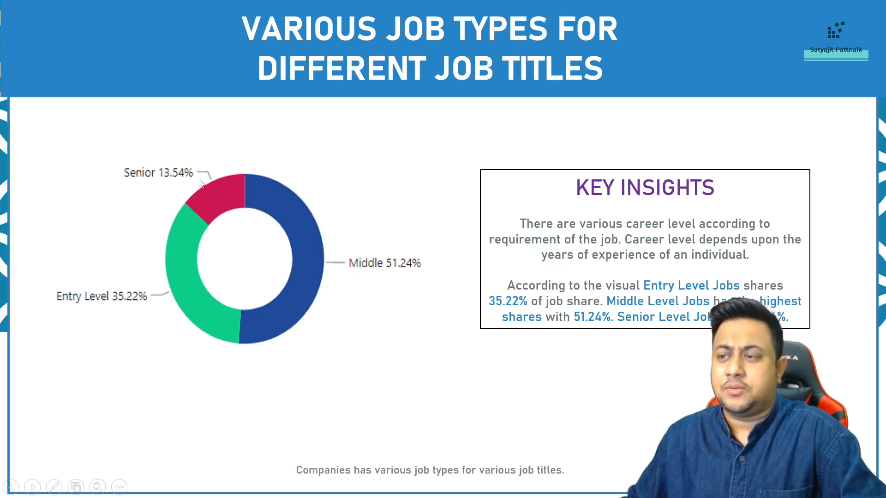
key("alt+Tab")
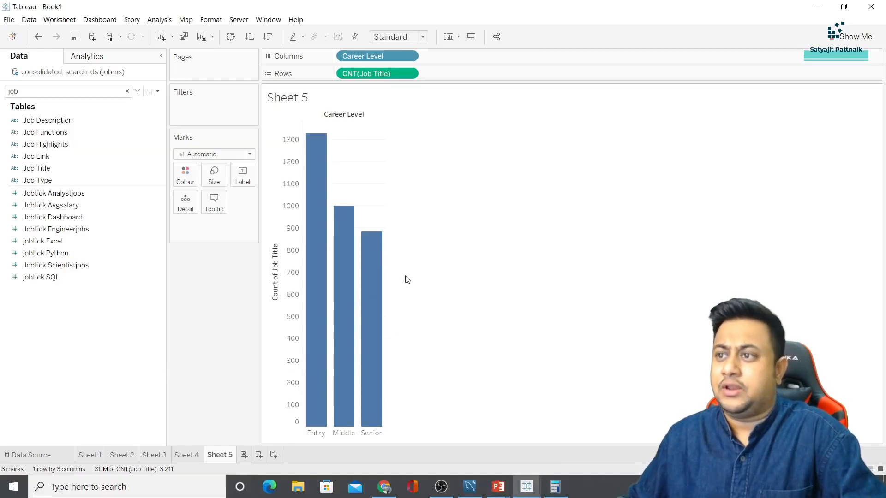
Make the chart a pie filling the entire view, with CNT(Job Title) as slice labels
left_click(854, 37)
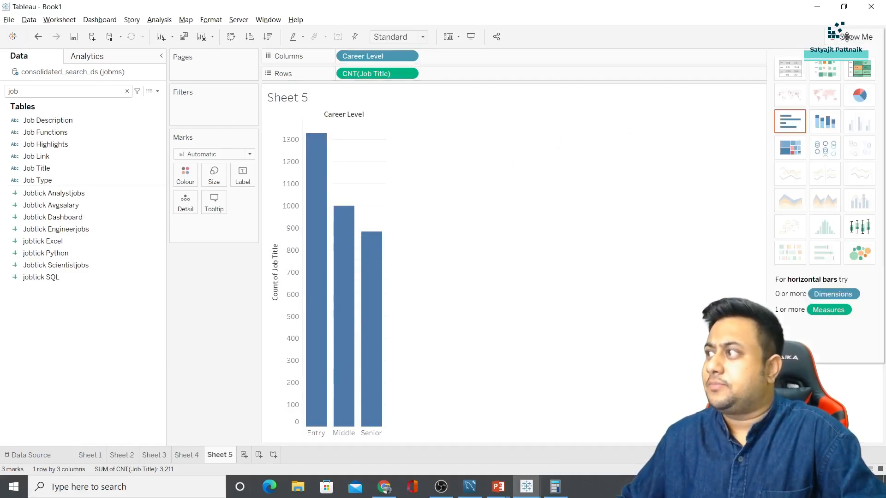
left_click(860, 97)
left_click(406, 36)
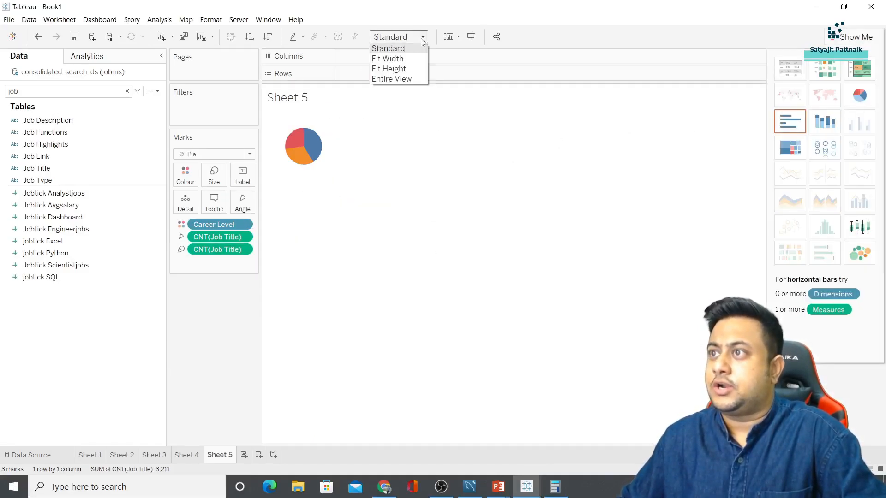
left_click(391, 79)
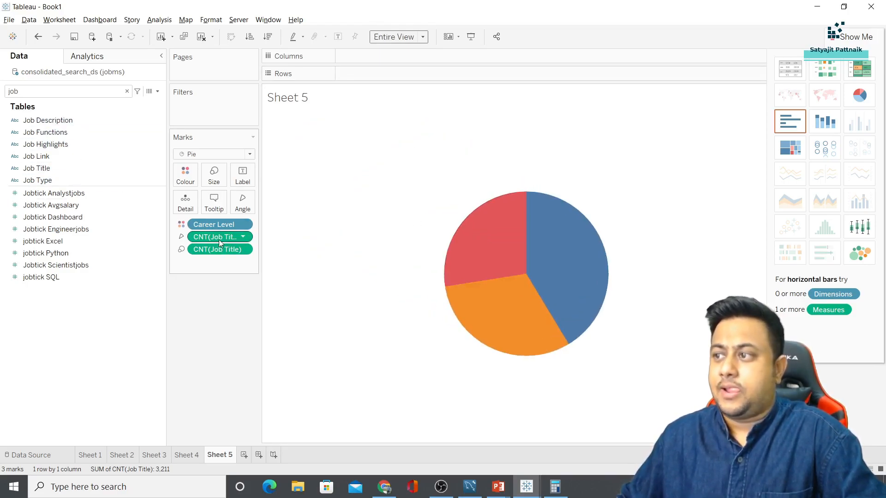
left_click_drag(220, 247, 244, 183)
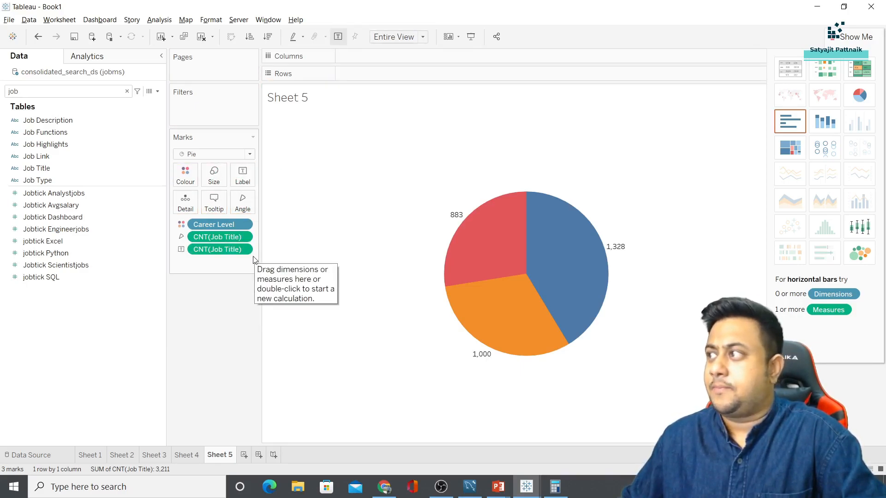
left_click(250, 154)
left_click(200, 226)
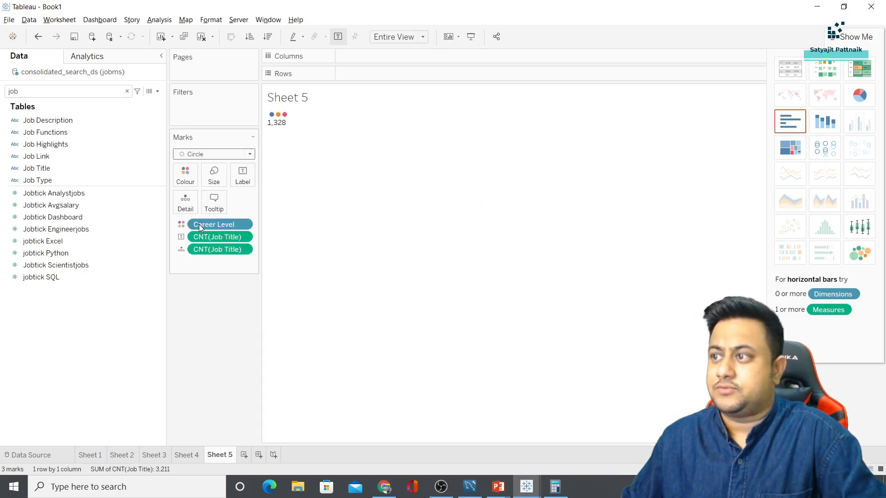
key("ctrl+z")
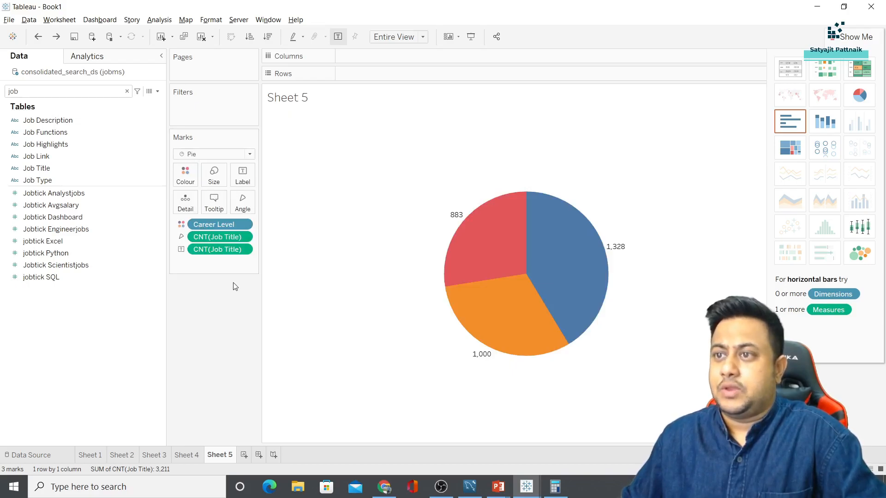
Launch Snipping Tool from Windows search
key("alt+Tab")
key("alt+Tab")
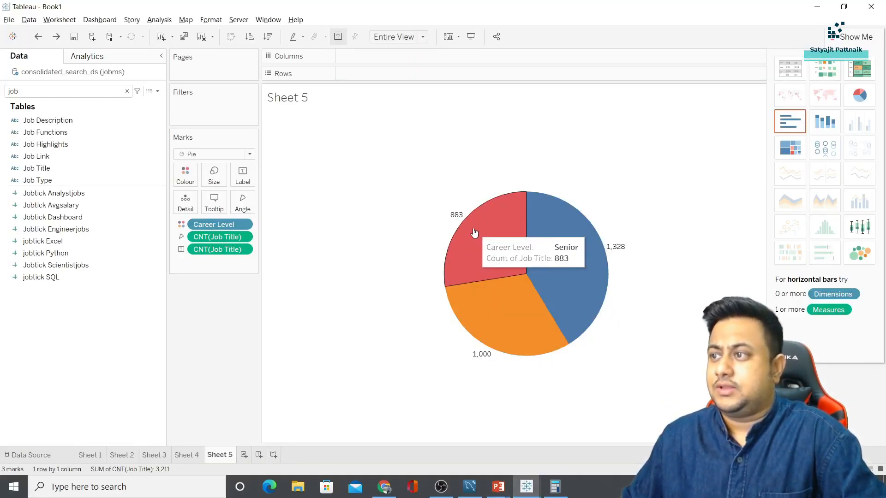
key("super")
type("nip")
key("BackSpace")
key("BackSpace")
key("BackSpace")
type("s")
key("Return")
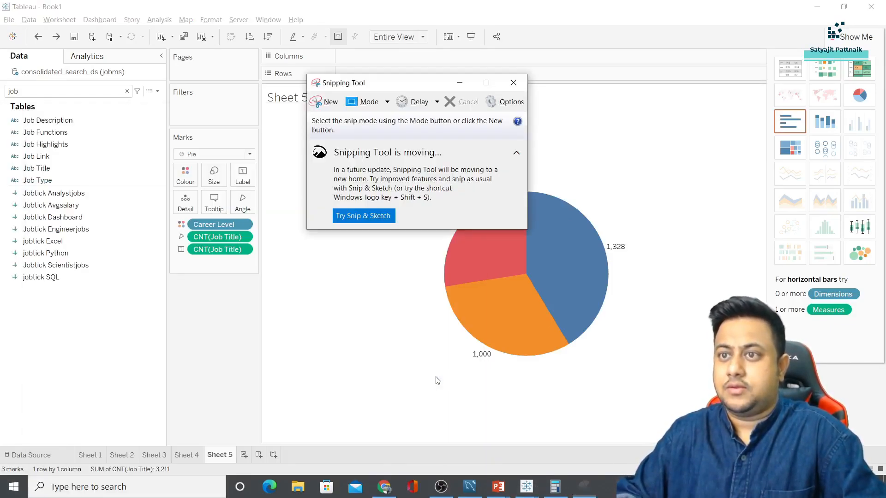
Add Career Level to the pie's labels so each slice shows its level name
left_click(325, 102)
left_click_drag(414, 81, 116, 58)
left_click(164, 79)
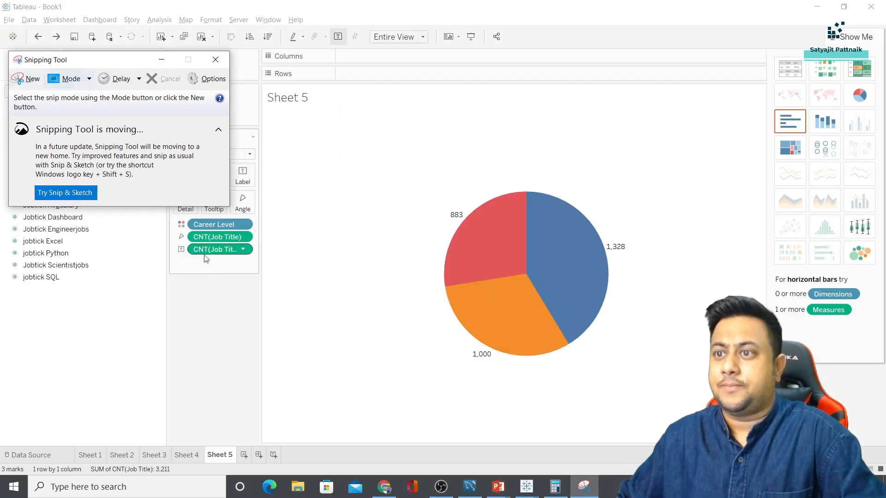
left_click(200, 249)
left_click_drag(210, 224, 243, 176)
key("ctrl+z")
double_click(43, 91)
type("care")
left_click_drag(43, 120, 243, 175)
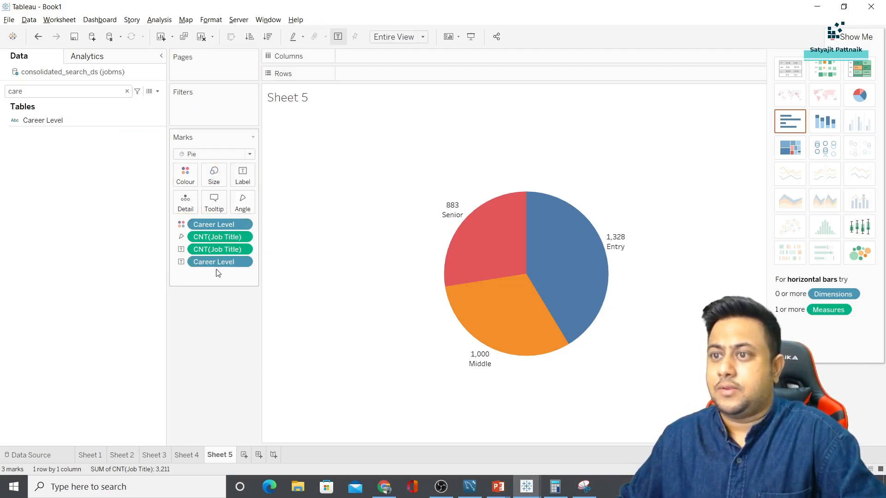
Snip the labelled pie and paste it in place of the donut chart on slide 25
key("alt+Tab")
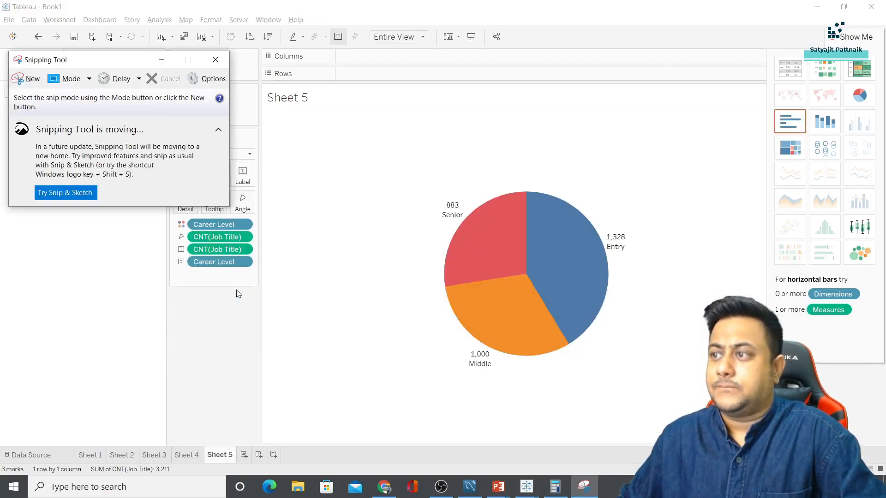
left_click(25, 79)
left_click_drag(402, 152, 639, 385)
left_click(498, 487)
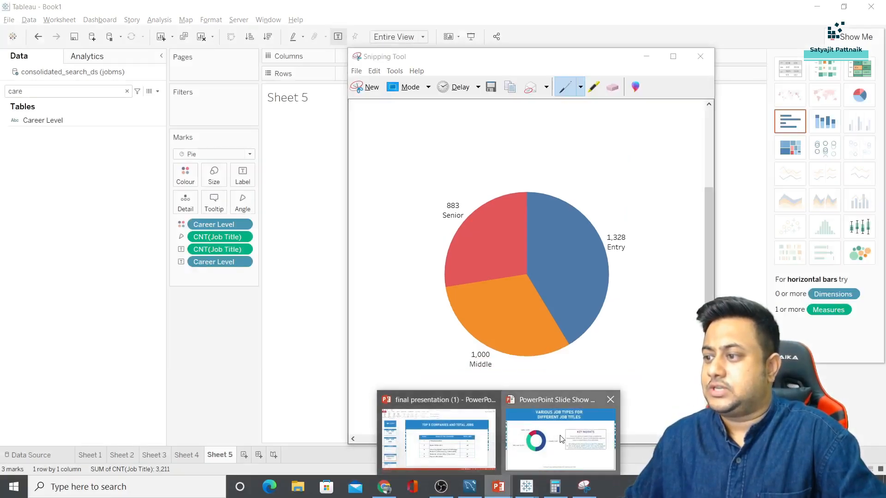
left_click(432, 435)
scroll(399, 260, "down", 2)
left_click(353, 266)
key("Delete")
key("ctrl+v")
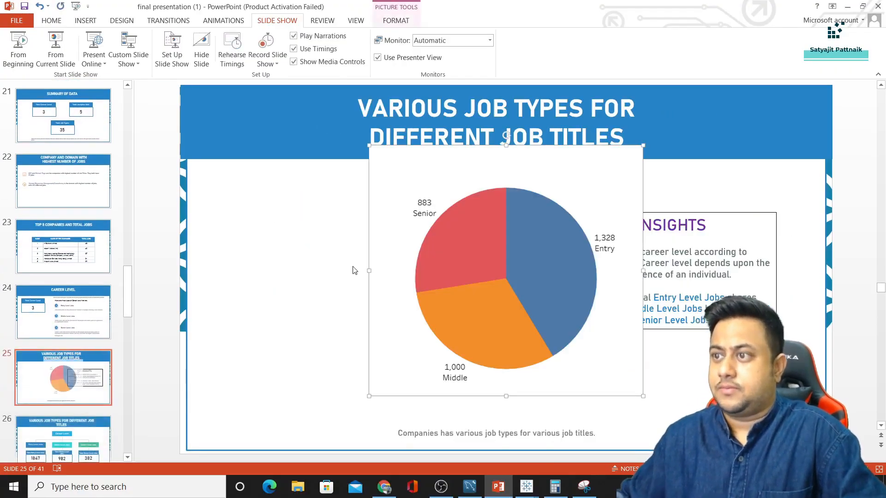
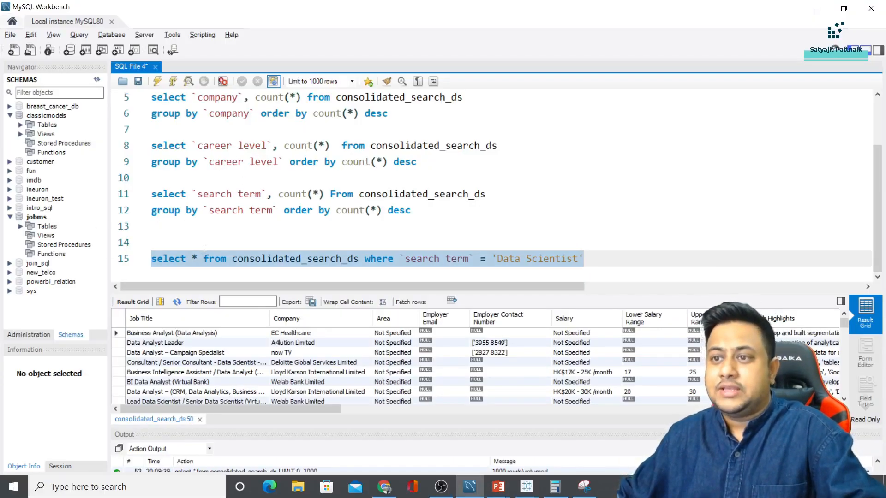
Rewrite the Data Scientist query to select company, count(*), grouped by company, ordered by count descending, and run it
left_click(198, 259)
type("company")
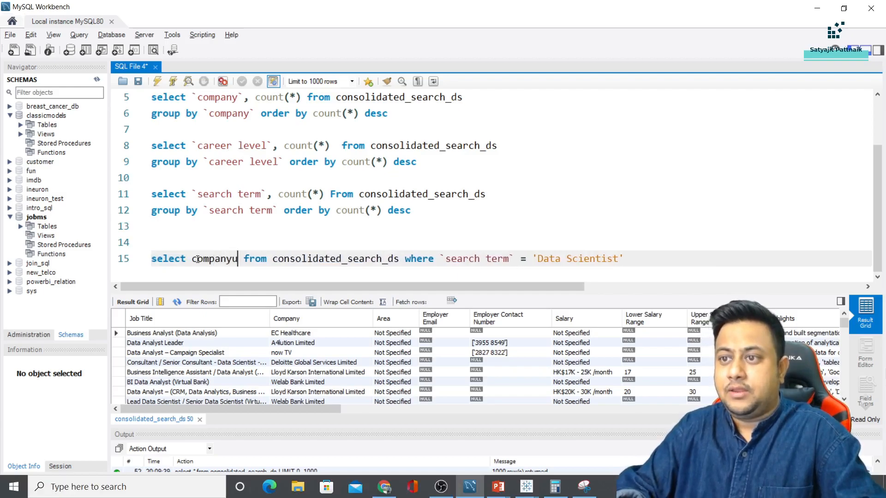
type(", count(*")
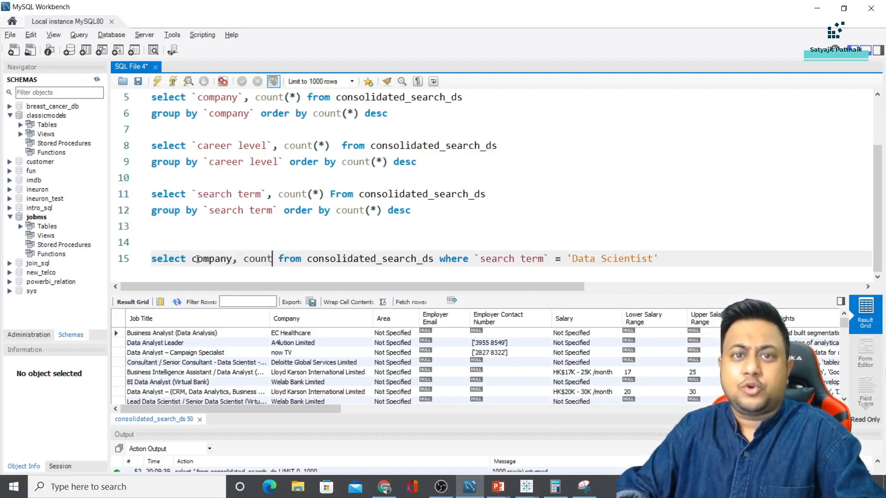
type(")")
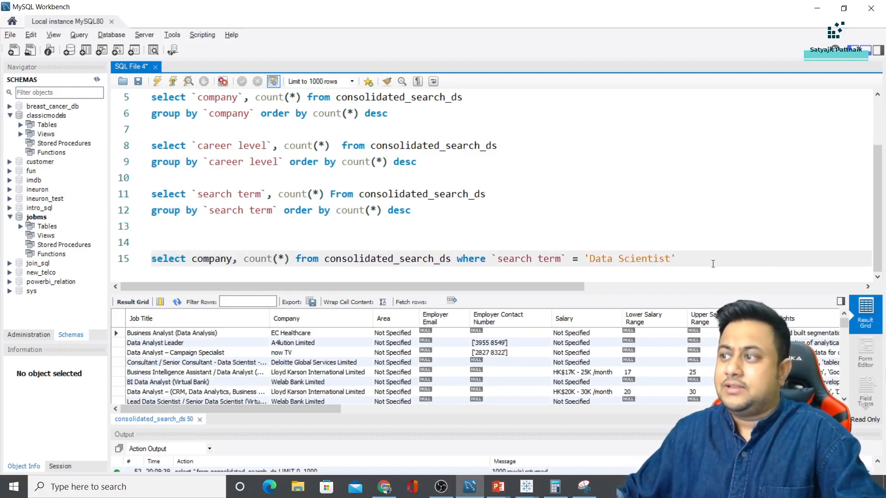
key("Return")
type("group b")
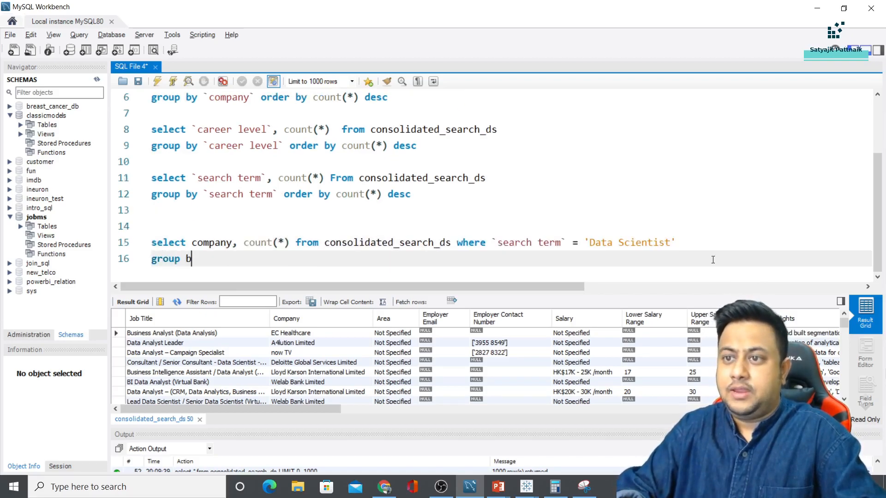
type("y company")
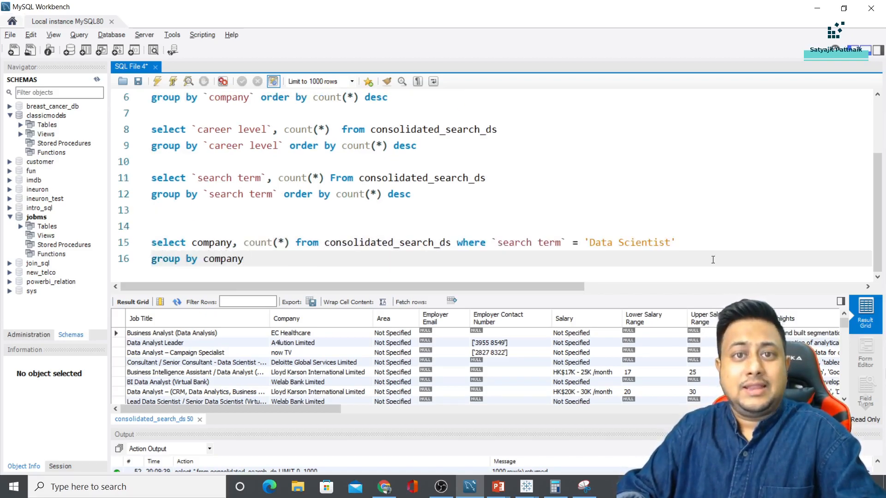
type(" oreer b")
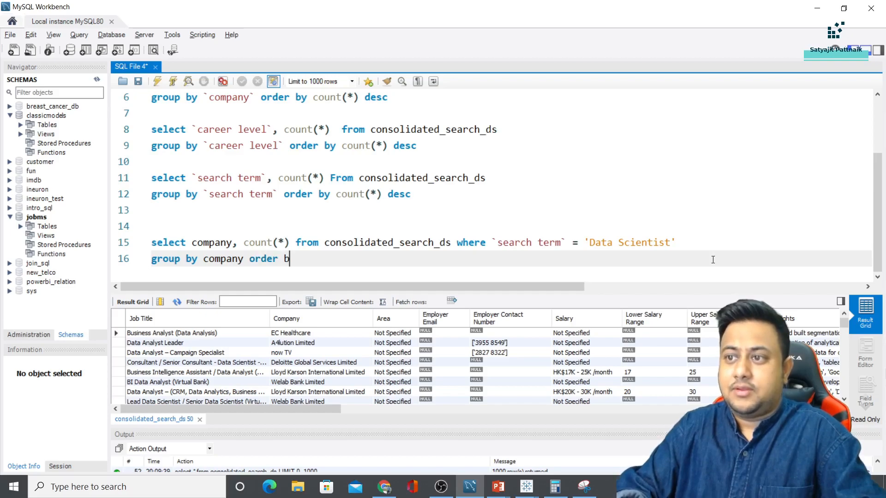
type("y count(*) desc")
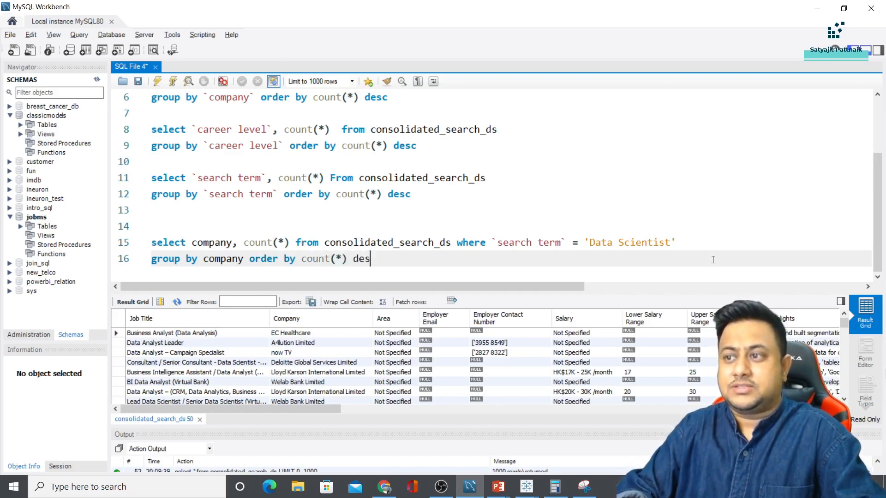
left_click(344, 227, "shift")
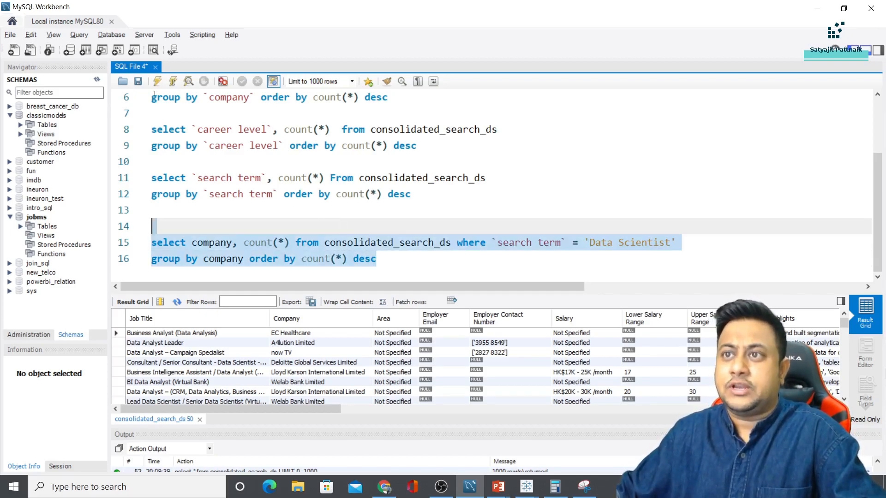
left_click(158, 81)
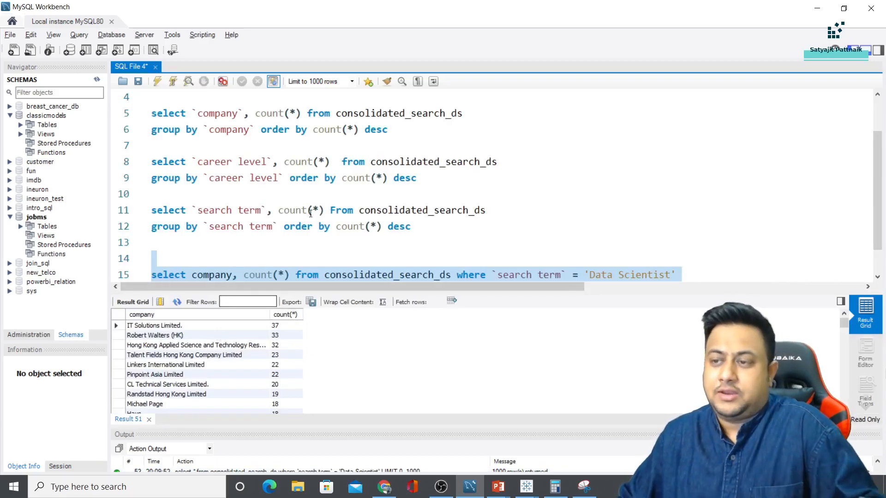
scroll(321, 223, "down", 1)
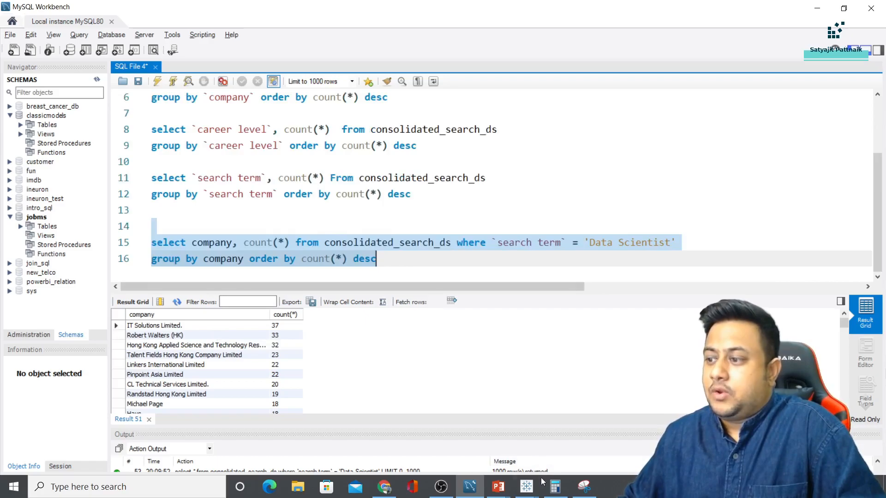
Add Sheet 7 in Tableau and place Company on both Columns and Rows
mouse_move(526, 487)
left_click(553, 456)
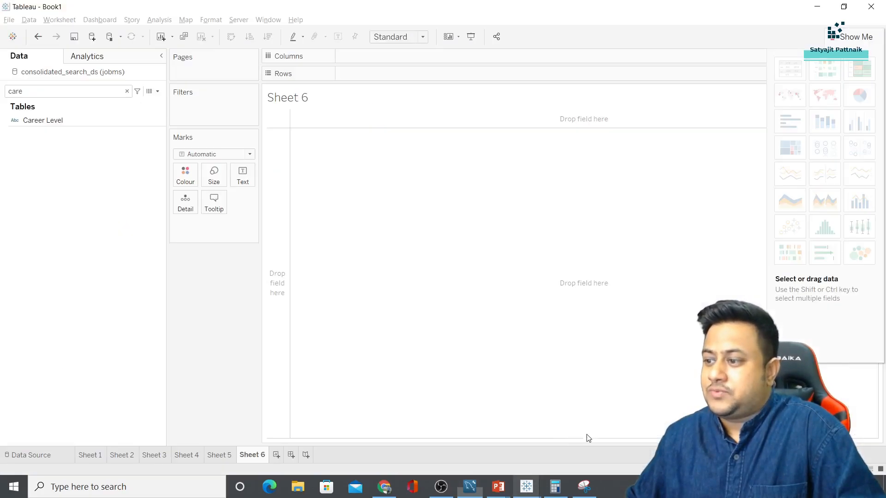
left_click(273, 455)
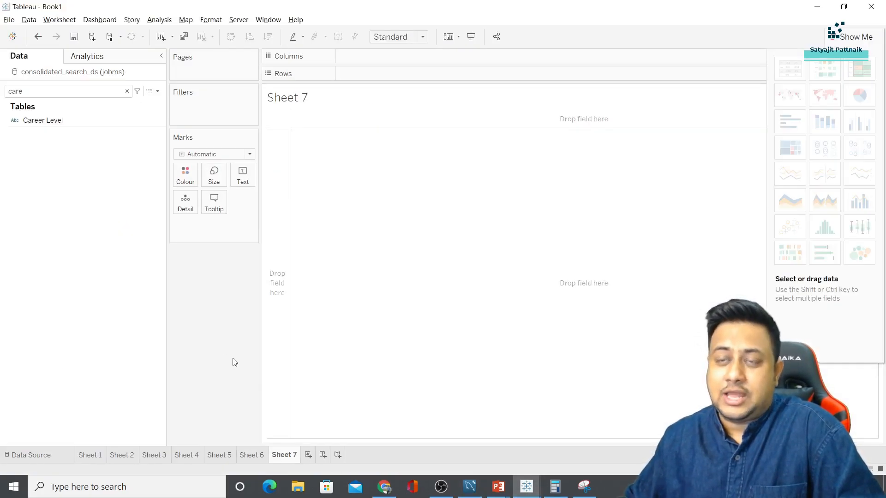
double_click(76, 91)
key("alt+Tab")
key("alt+Tab")
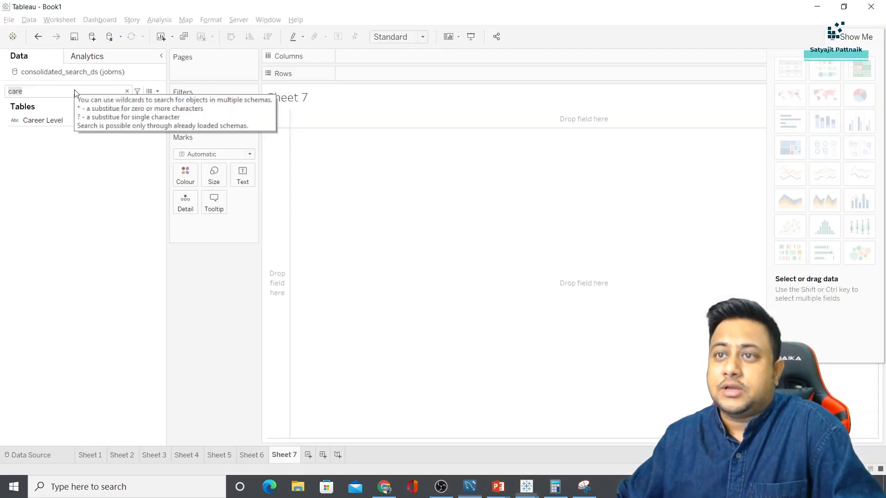
type("compan")
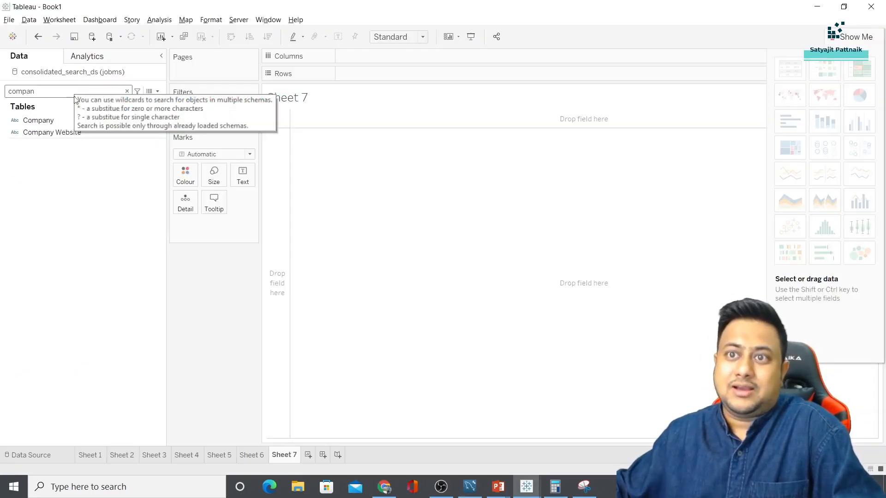
left_click_drag(35, 120, 354, 58)
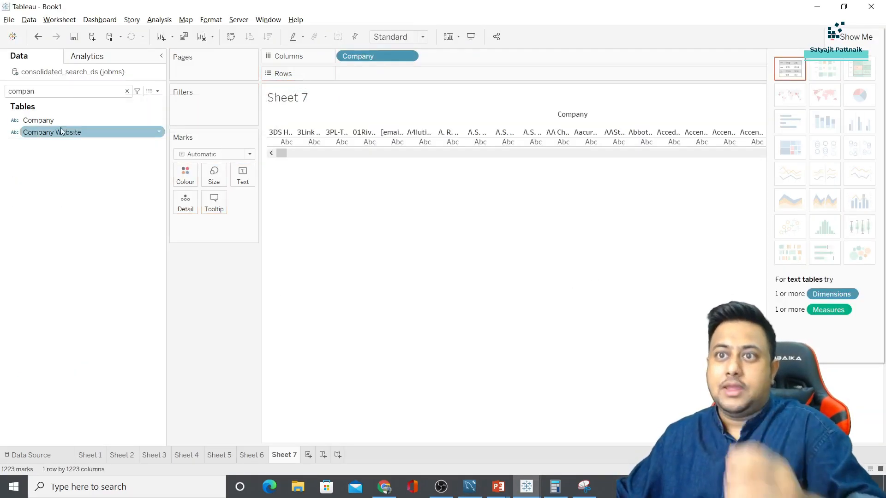
left_click_drag(42, 121, 355, 74)
Turn the Rows Company field into a Count measure
left_click(408, 73)
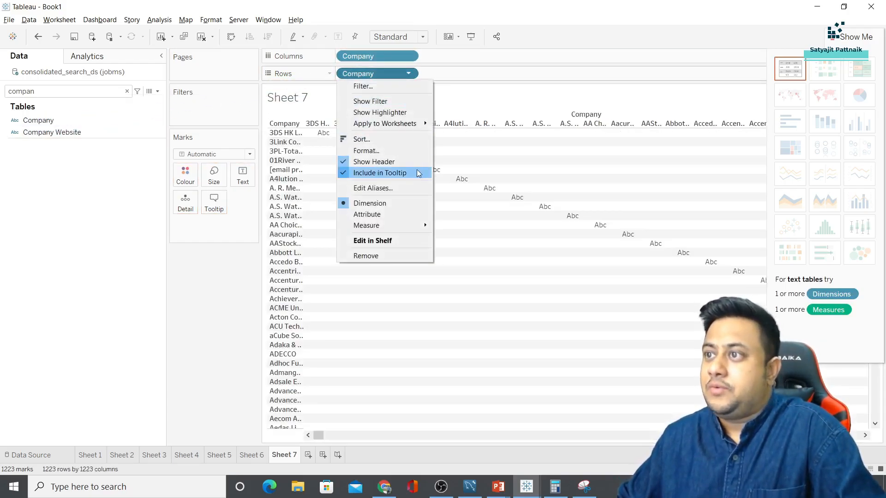
left_click(395, 231)
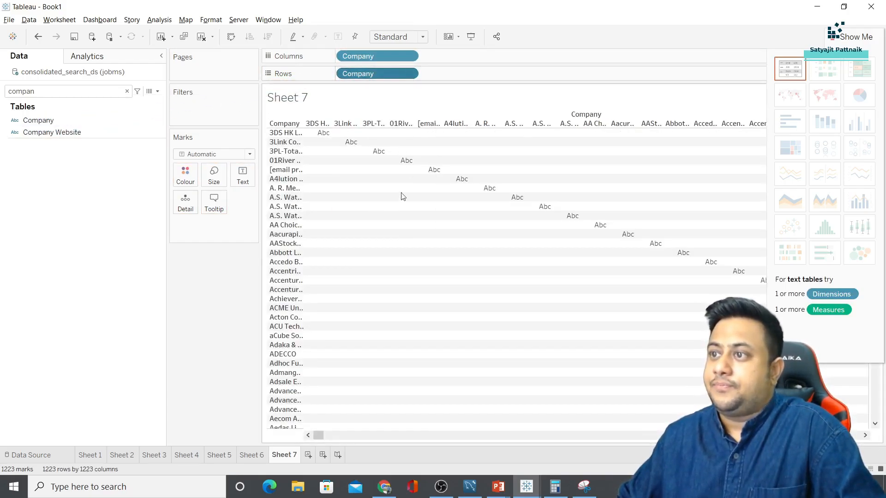
left_click(408, 74)
mouse_move(428, 227)
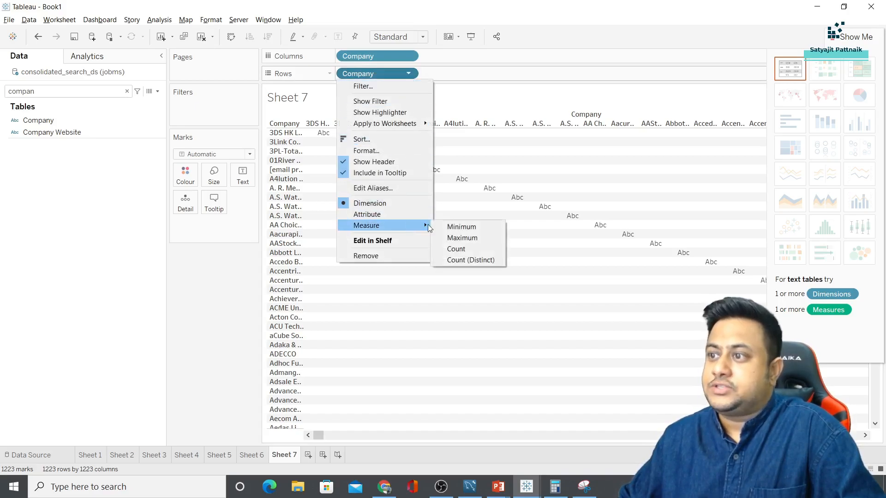
left_click(459, 261)
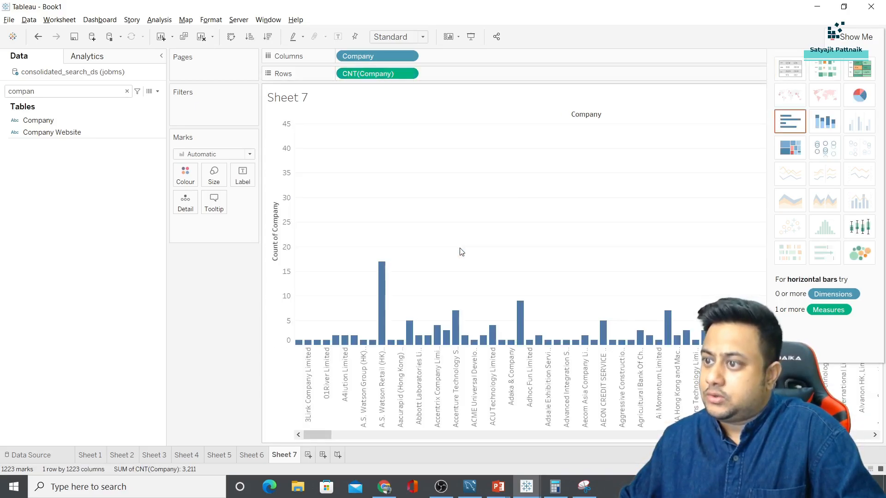
key("alt+Tab")
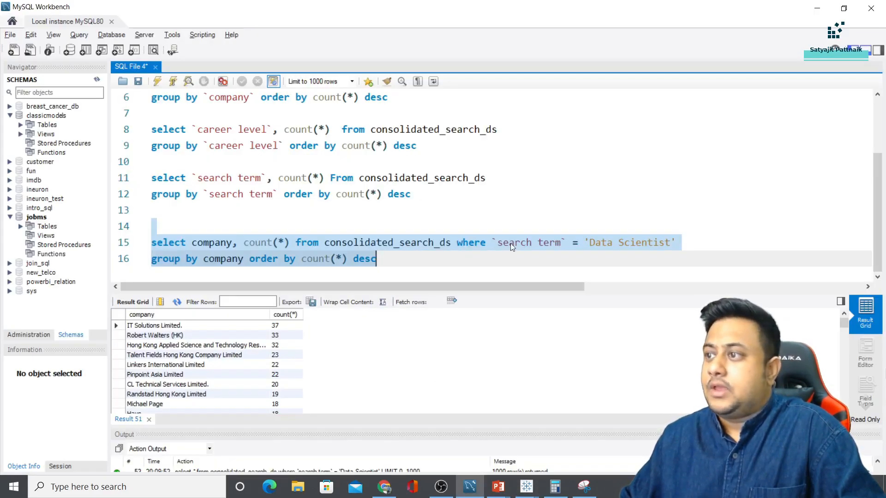
key("alt+Tab")
Filter the chart by Search Term to Data Scientist and sort companies by count, highest first
left_click(85, 94)
key("ctrl+a")
type("sear")
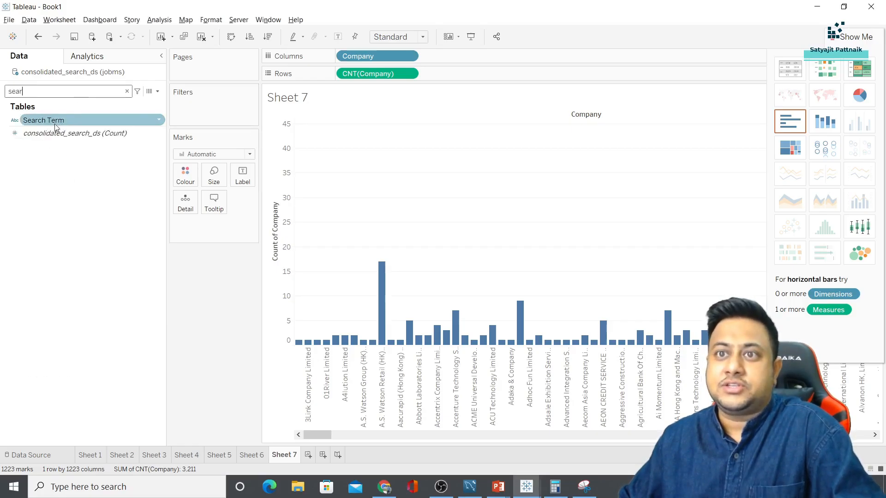
left_click_drag(56, 126, 217, 113)
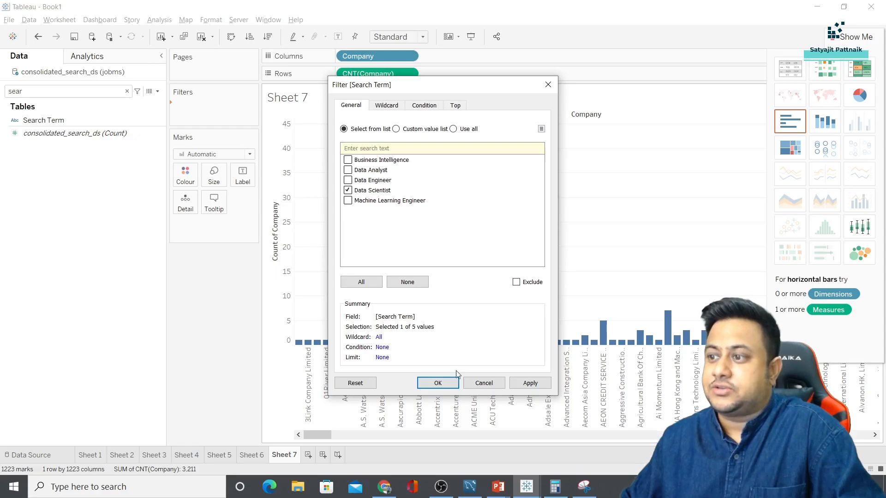
left_click(435, 382)
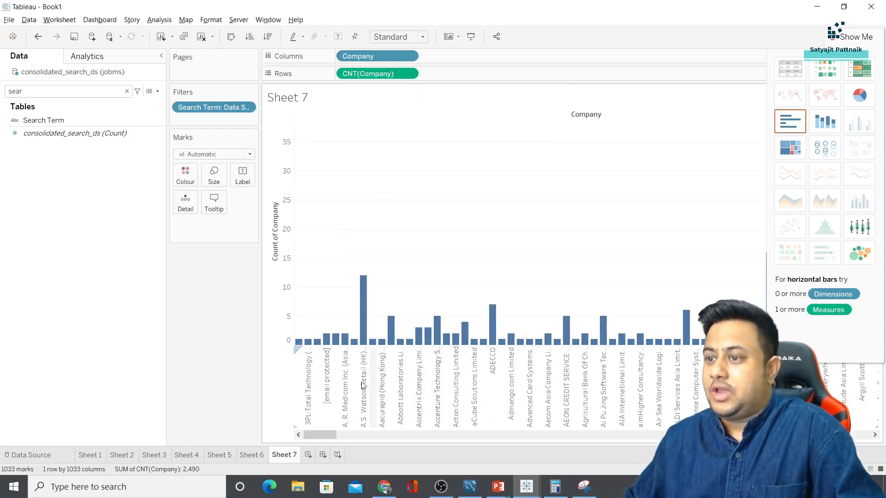
left_click(859, 33)
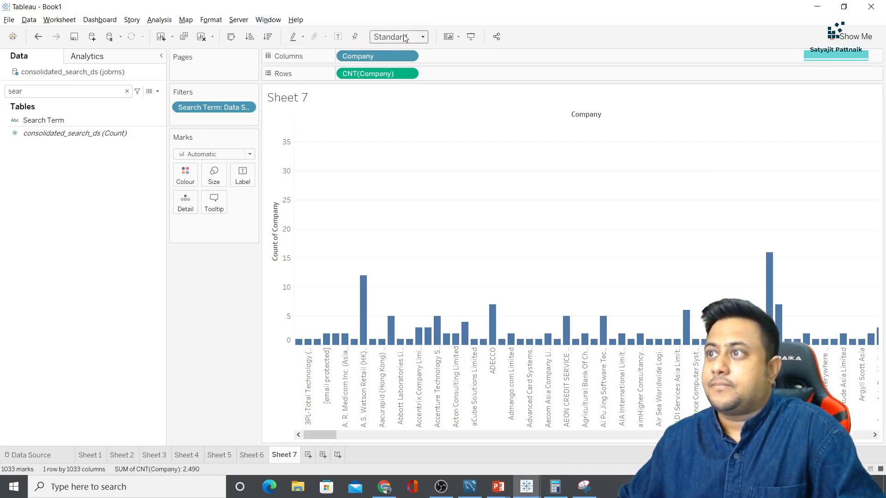
left_click(268, 36)
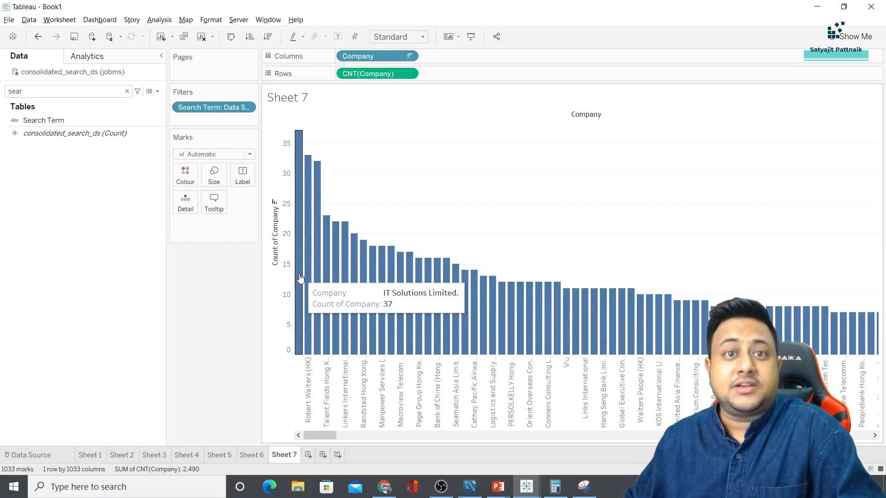
left_click(470, 487)
Check IT Solutions Limited's count of 37 in the SQL results against the slide show
left_click(253, 326)
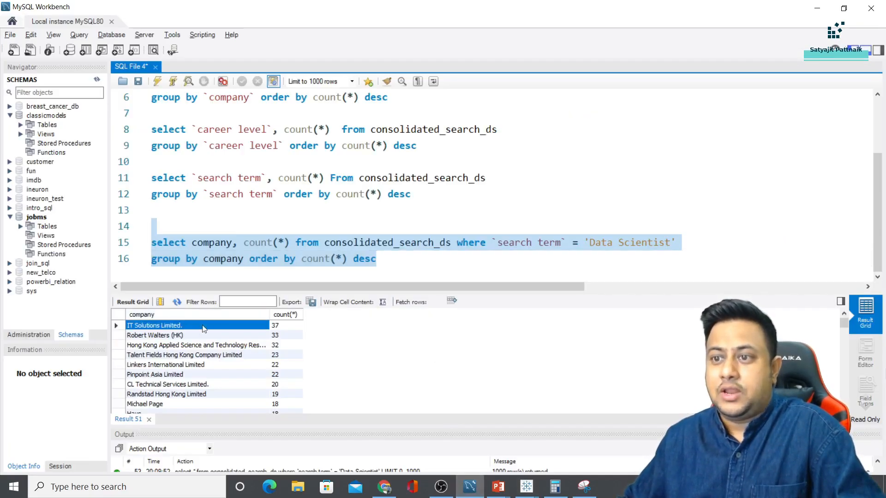
left_click(279, 327)
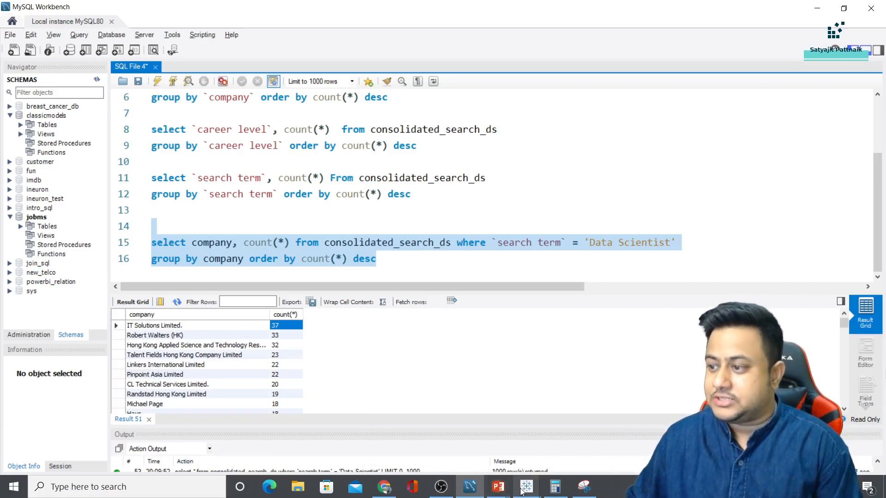
mouse_move(523, 485)
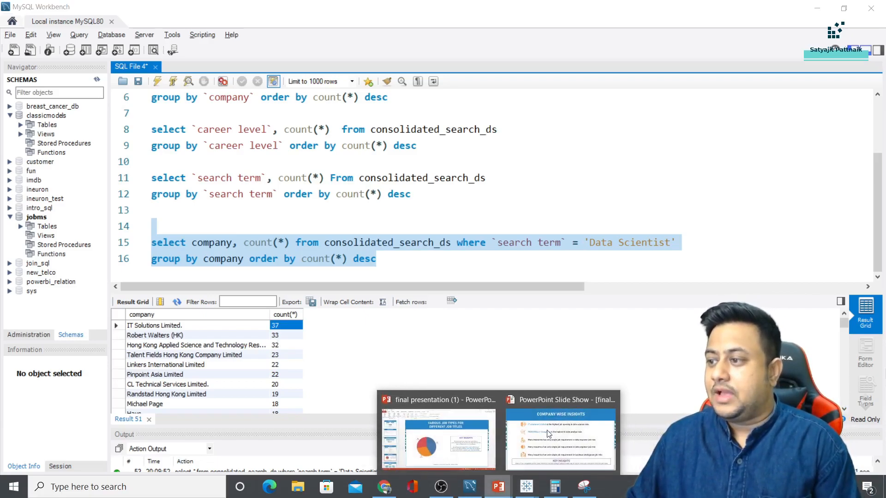
left_click(548, 434)
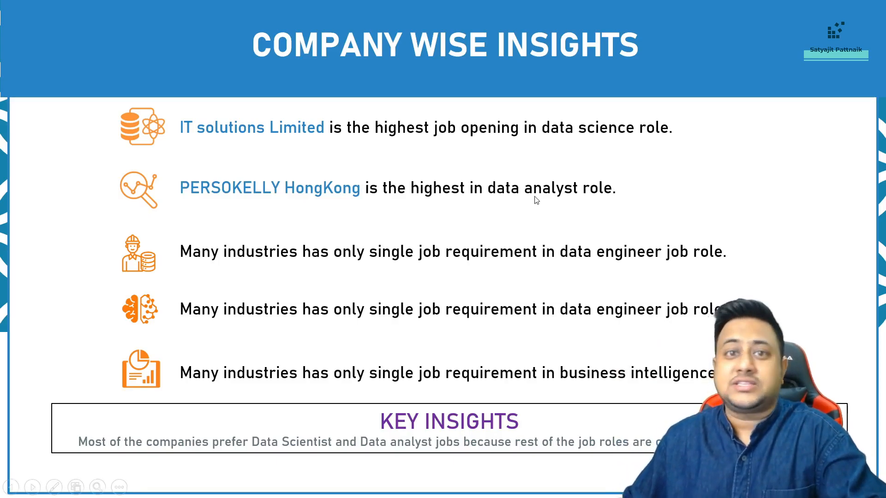
key("alt+Tab")
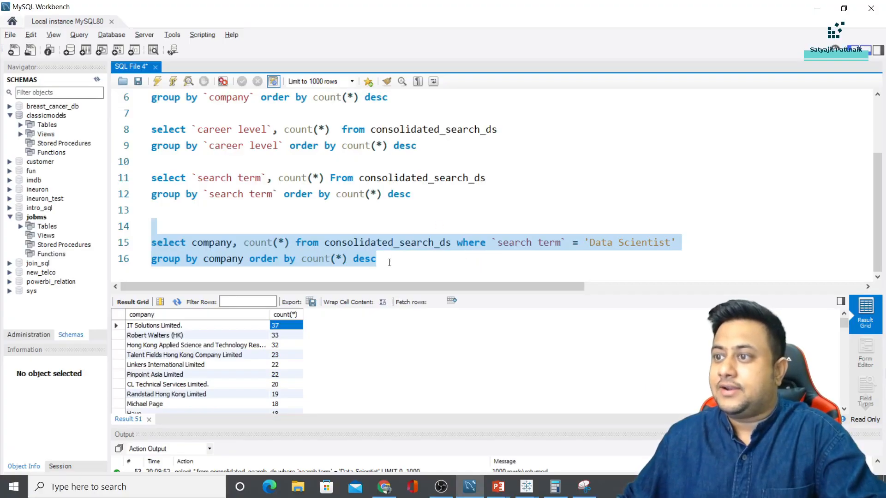
Duplicate the company-count query, change 'Scientist' to 'Analyst', and run the new query
left_click(389, 260)
left_click_drag(389, 260, 132, 244)
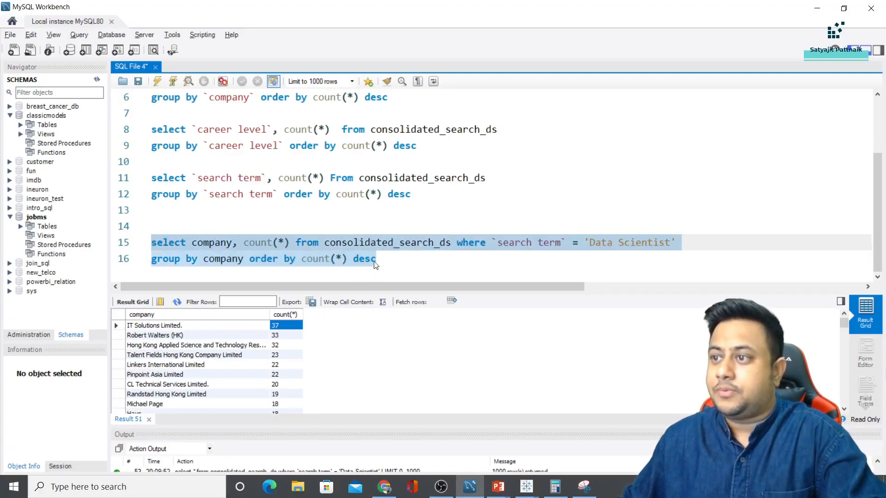
key("ctrl+c")
left_click(375, 262)
key("Return")
key("Return")
key("ctrl+v")
double_click(630, 243)
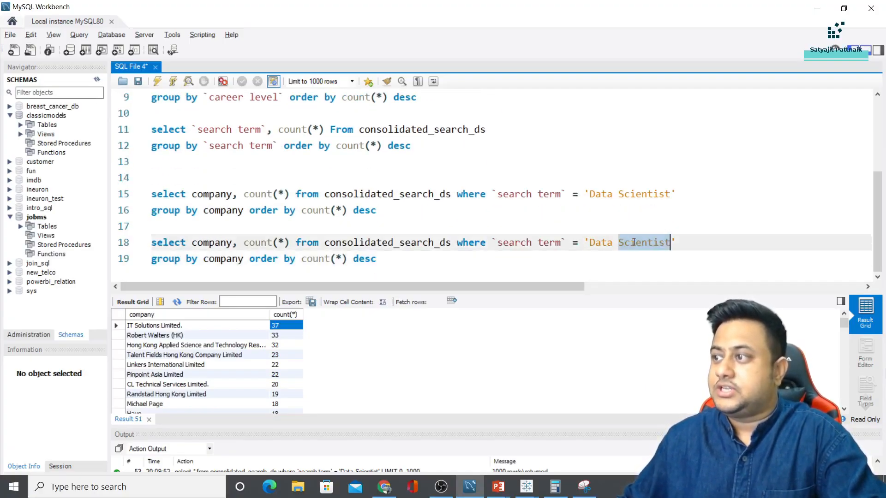
type("Analyst")
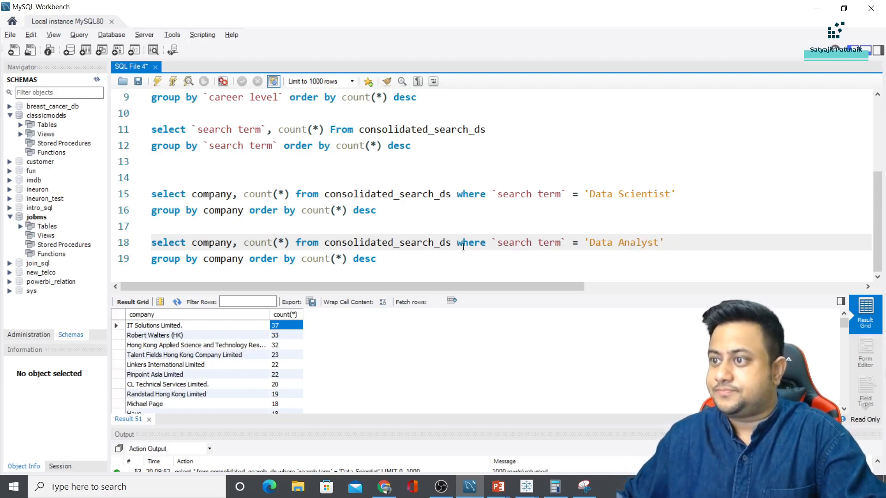
left_click_drag(376, 259, 152, 242)
key("ctrl+Return")
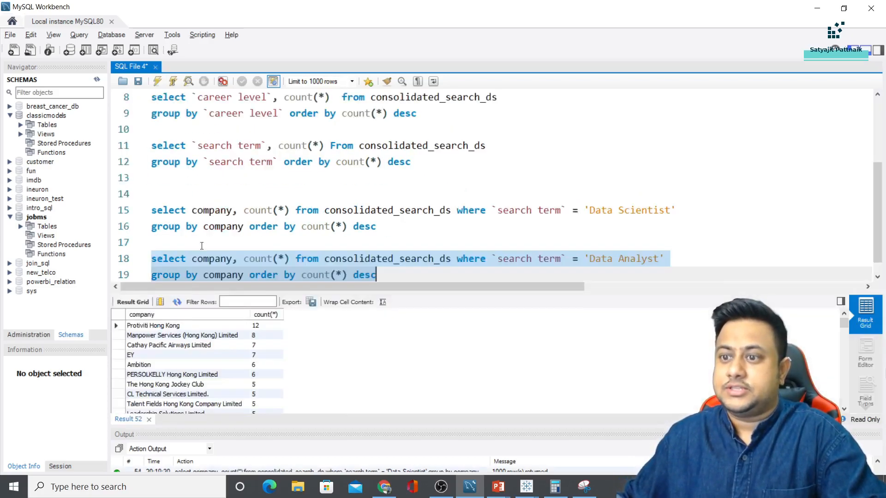
Take the top company, Protiviti Hong Kong, over to the presentation being edited
left_click(157, 326)
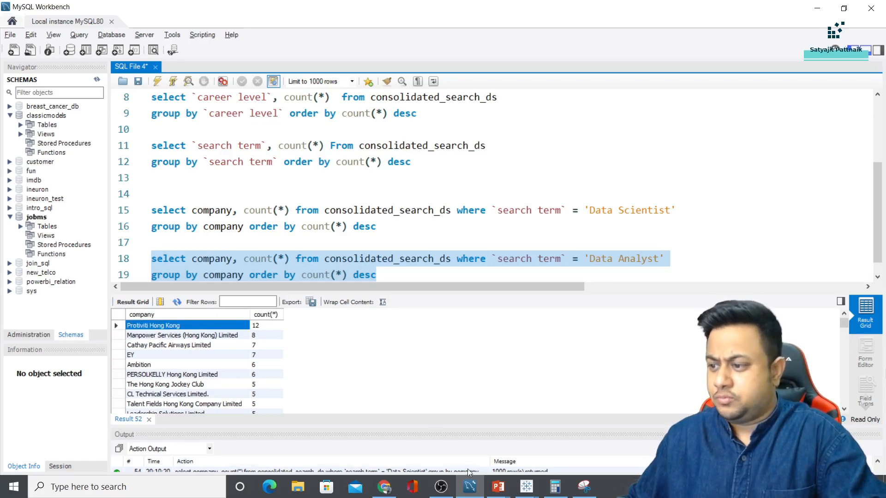
left_click(499, 487)
left_click(443, 438)
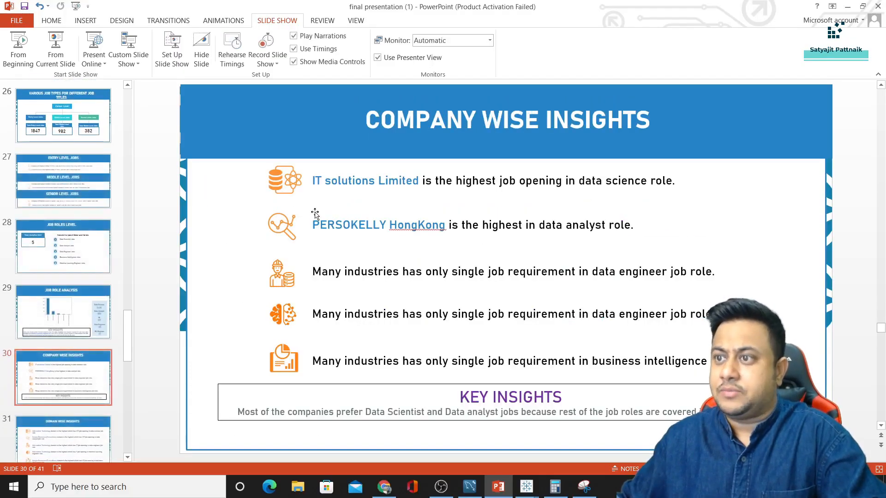
Try pasting the company name over PERSOKELLY HongKong, undoing the pasted table each time
left_click(313, 225)
left_click_drag(313, 225, 448, 225)
key("ctrl+v")
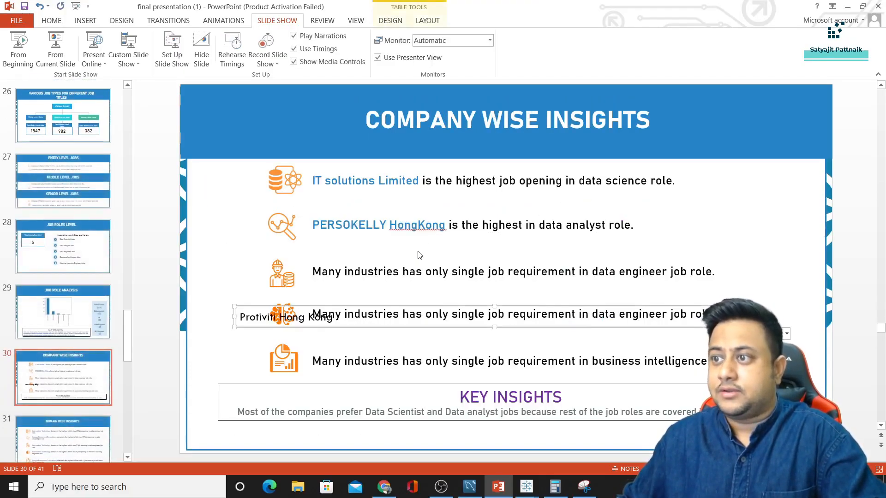
key("ctrl+z")
key("alt+Tab")
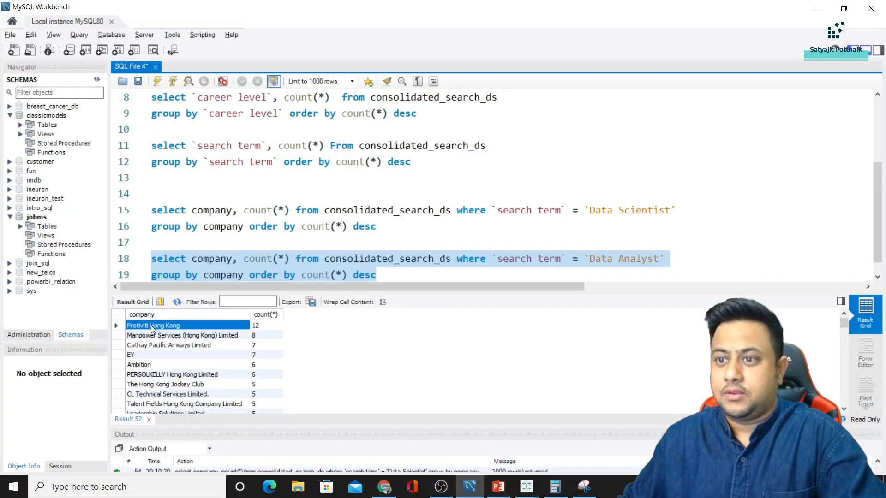
key("alt+Tab")
left_click(360, 225)
left_click_drag(313, 224, 447, 225)
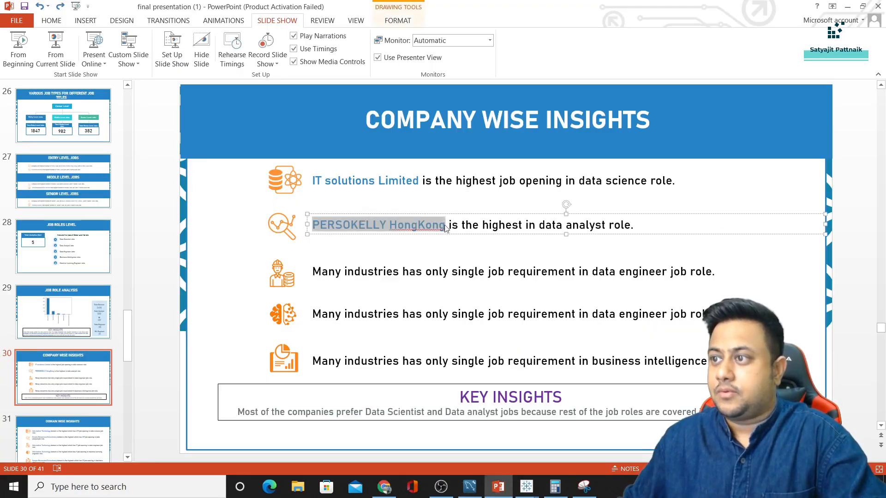
key("ctrl+v")
key("ctrl+z")
Type 'Protivi Hong Kong' over PERSOKELLY HongKong in the data analyst insight text
left_click_drag(312, 224, 446, 225)
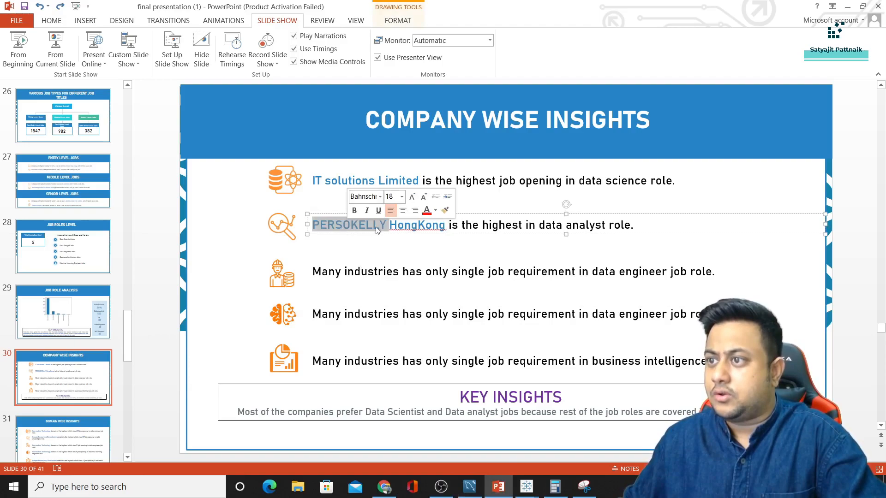
key("alt+Tab")
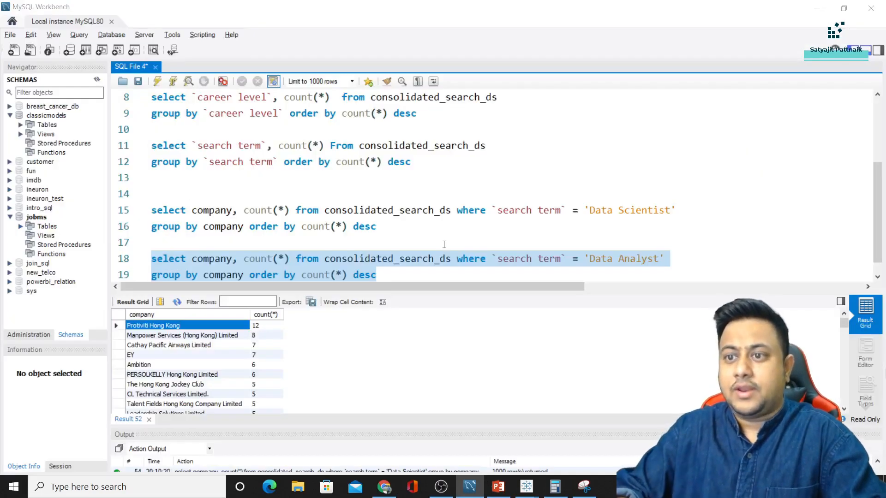
key("alt+Tab")
type("Pri")
key("BackSpace")
type("otivi is the highest in data analyst role.")
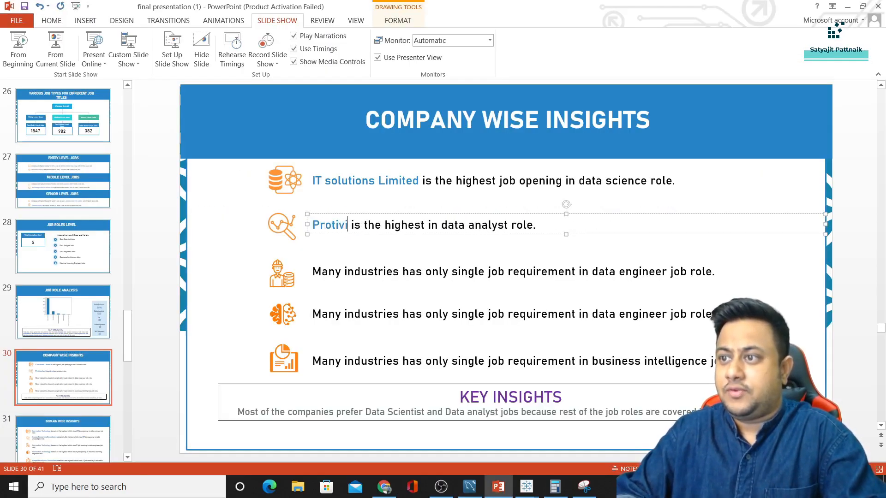
key("alt+Tab")
key("alt+Tab")
type("Hong Kong")
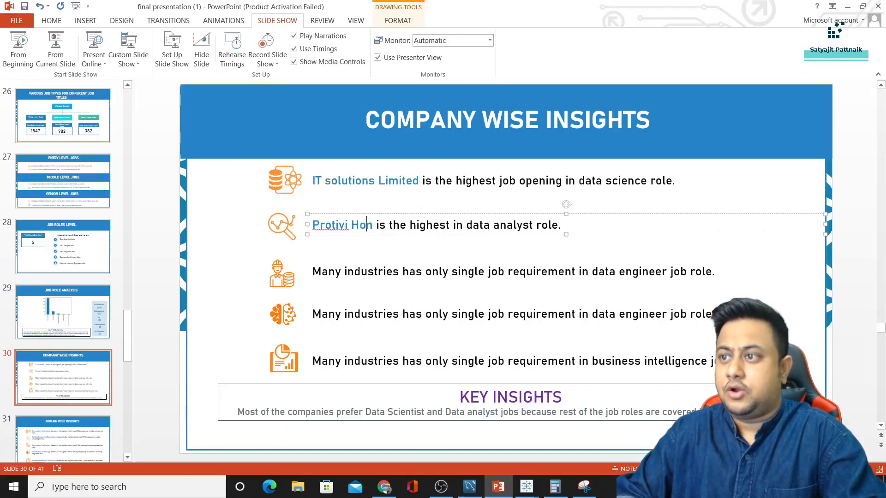
left_click(145, 256)
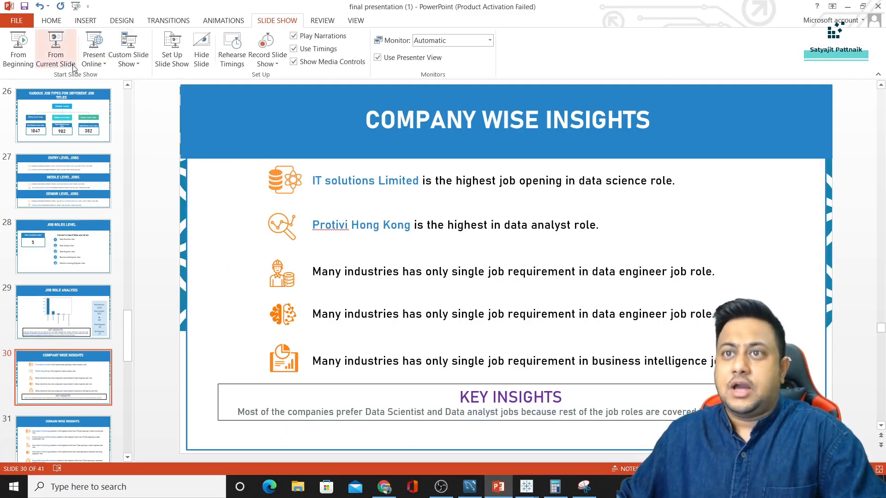
Run the slide show from the Company Wise Insights slide
left_click(55, 49)
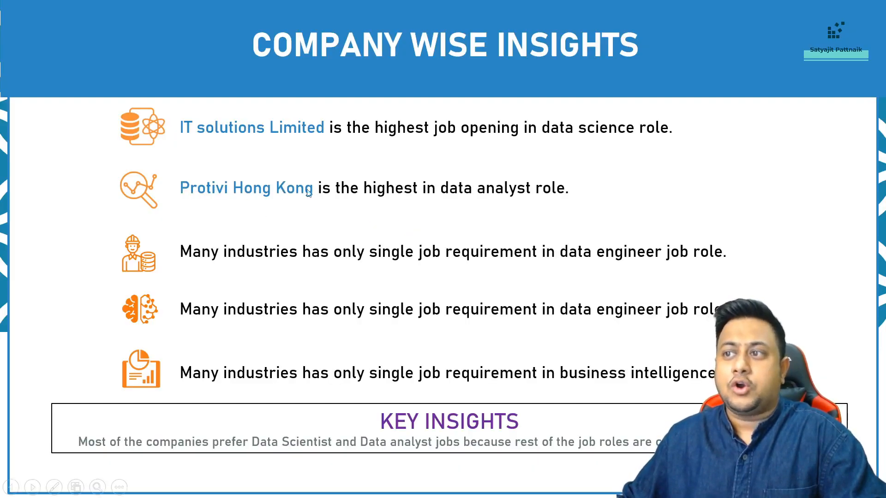
key("alt+Tab")
key("Tab")
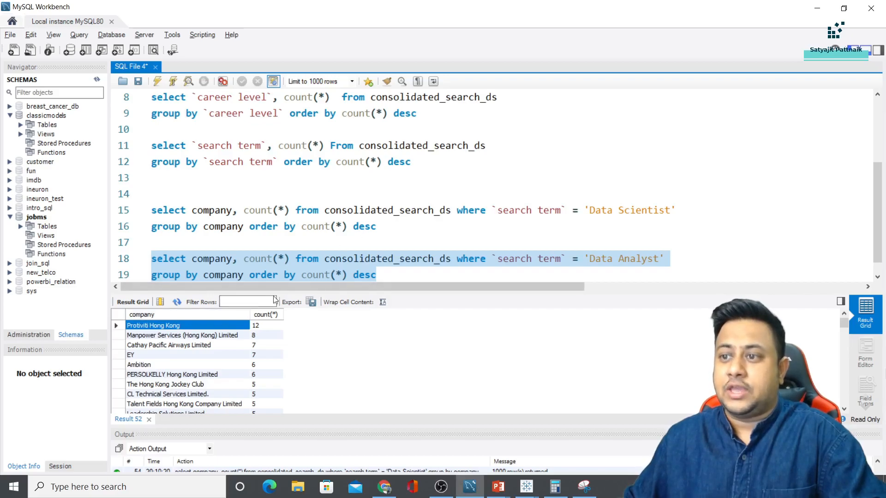
Switch Sheet 7's Search Term filter from Data Scientist to Data Analyst, showing Protiviti Hong Kong at 12
mouse_move(518, 495)
left_click(588, 442)
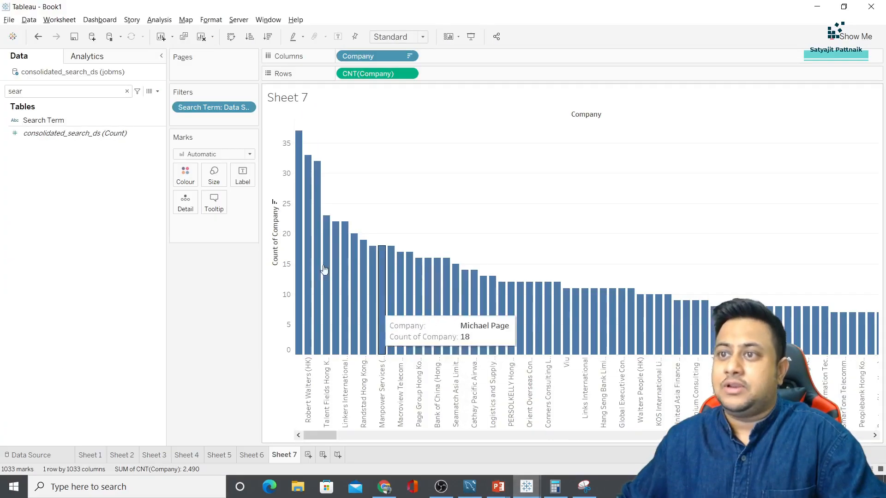
double_click(199, 107)
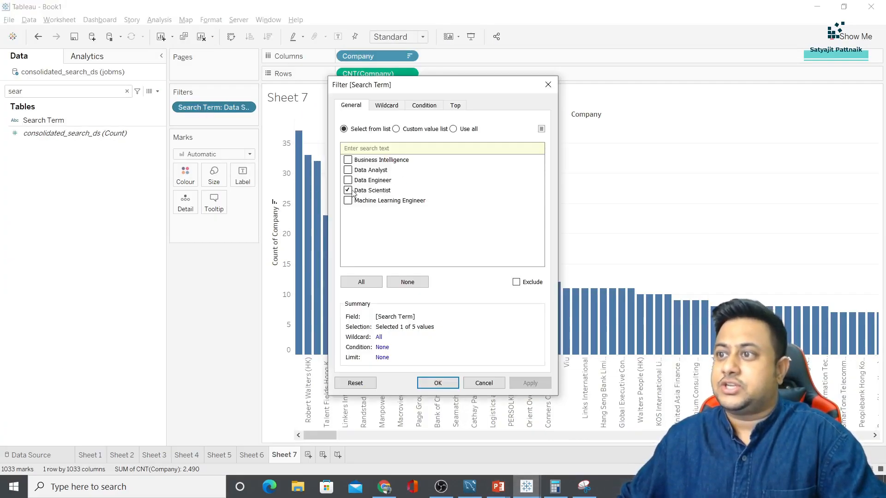
left_click(348, 170)
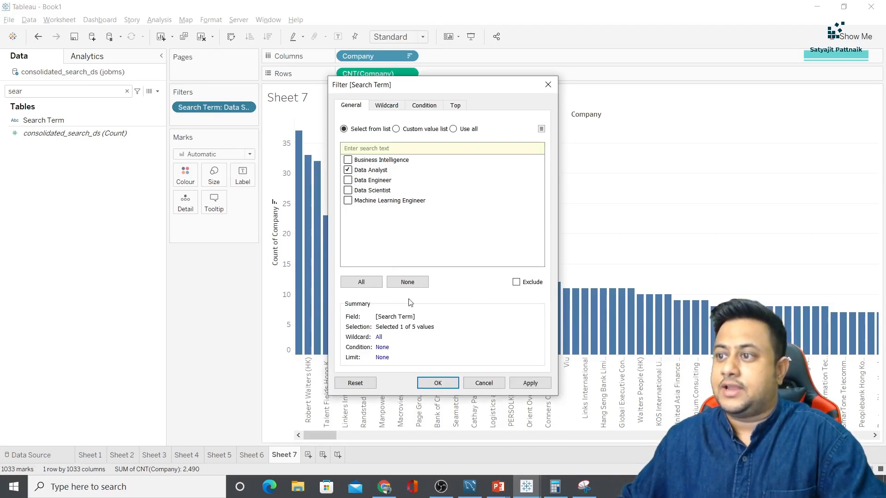
left_click(438, 383)
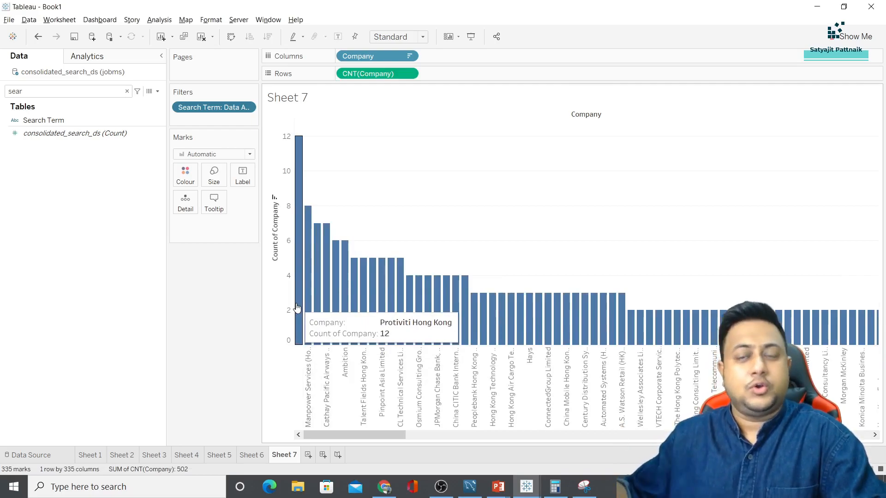
mouse_move(498, 486)
left_click(539, 442)
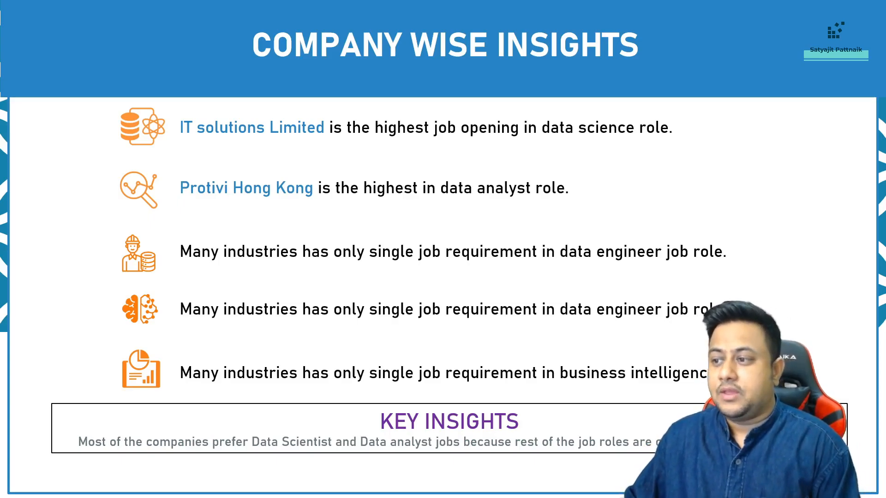
Advance the slide show to the Domain Wise Insights slide
key("Right")
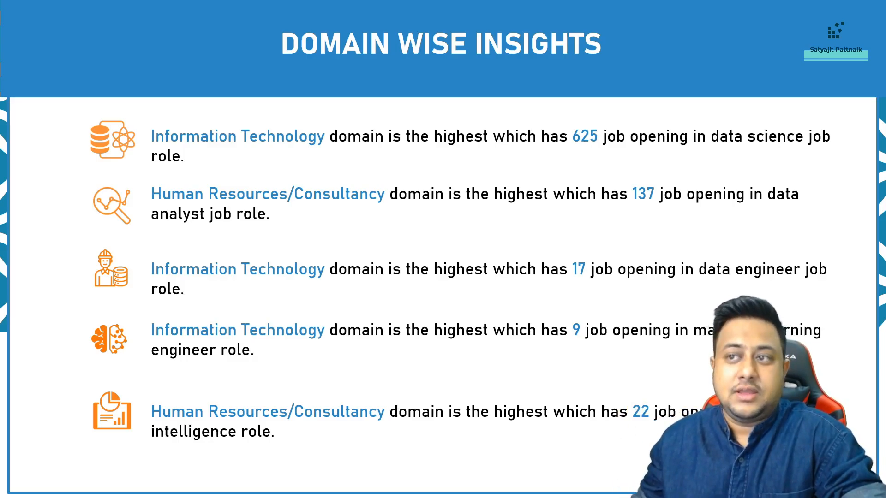
key("alt+Tab")
Duplicate the Data Analyst company query and change its role back to Data Scientist
left_click(470, 487)
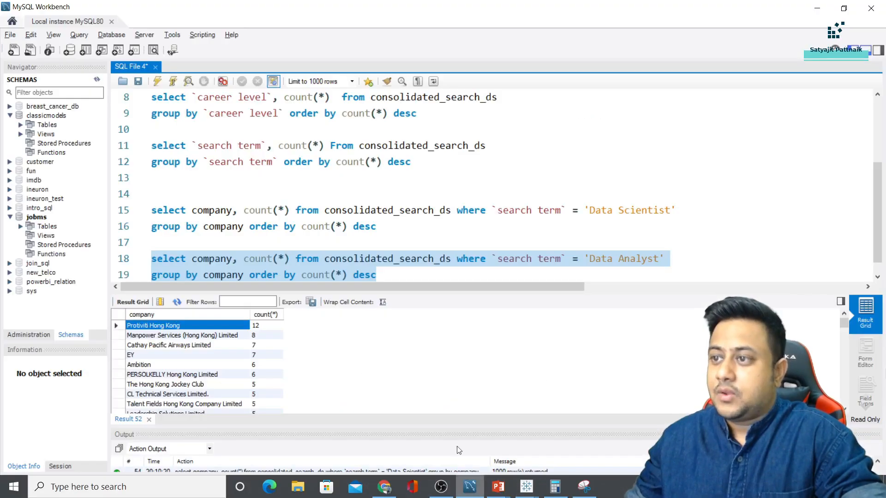
left_click_drag(379, 275, 153, 250)
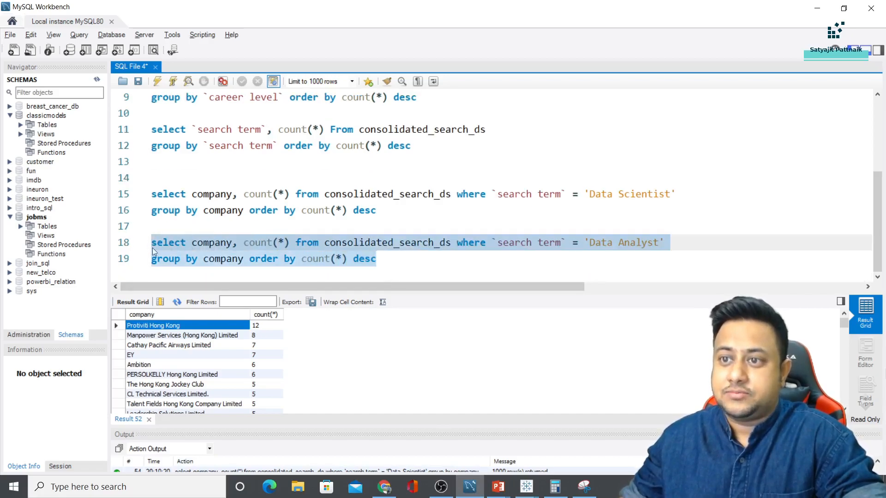
key("ctrl+c")
left_click(412, 261)
key("Return")
key("Return")
key("Return")
key("ctrl+v")
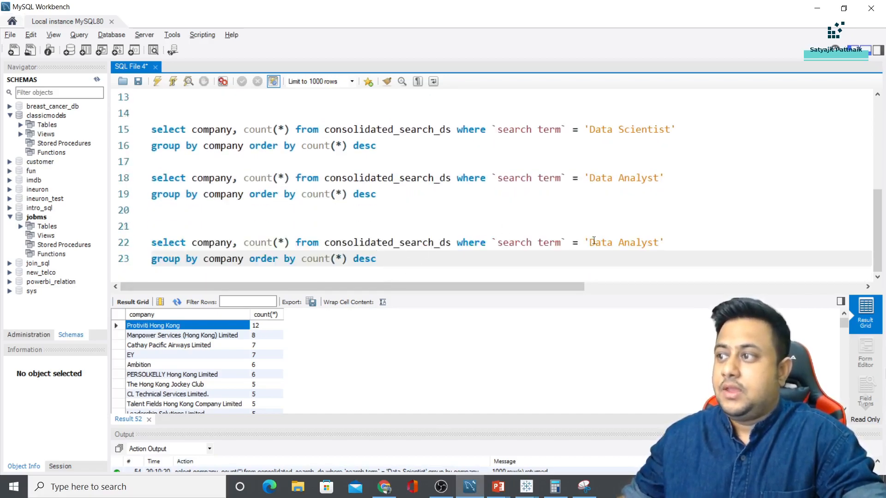
double_click(648, 242)
type("Scienti")
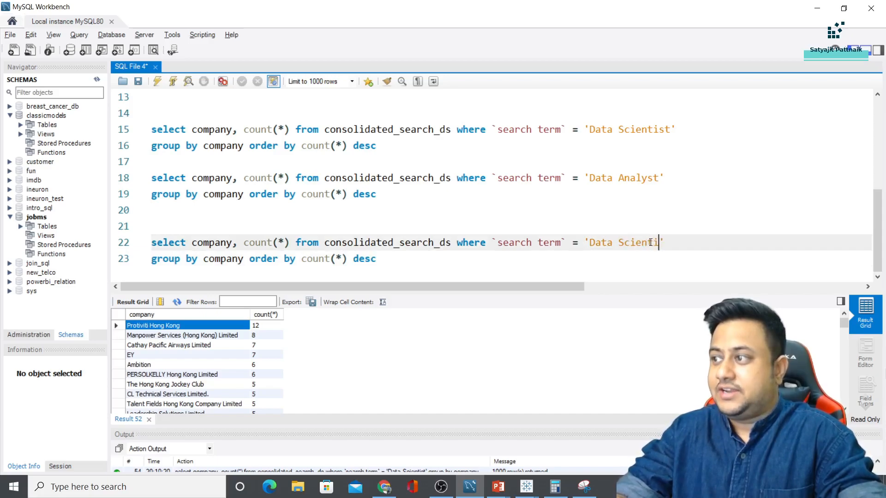
type("st")
Run select * from consolidated_search_ds to inspect the table's columns
double_click(218, 243)
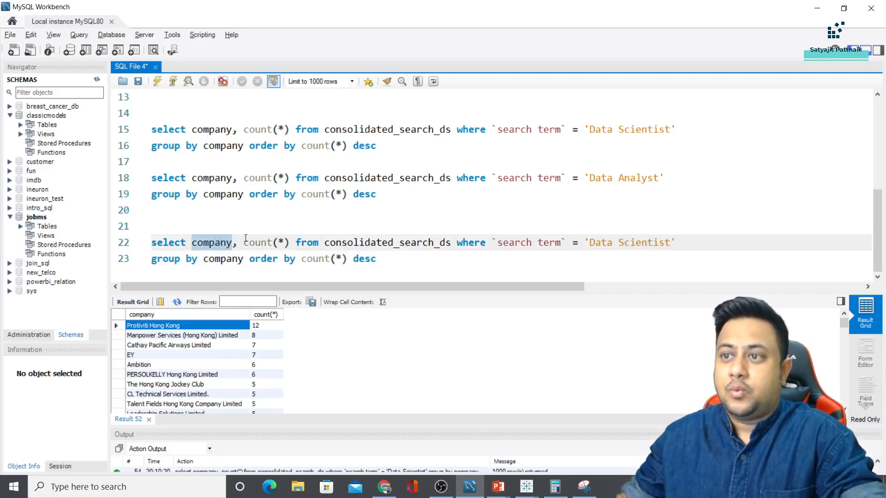
left_click(358, 241)
left_click(405, 251)
key("Return")
key("Return")
type("s")
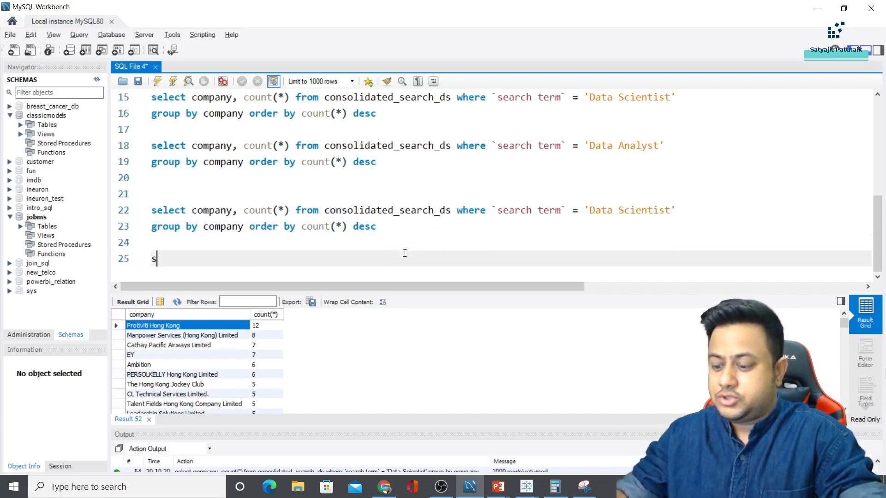
type("elect * from consolidated_search_ds")
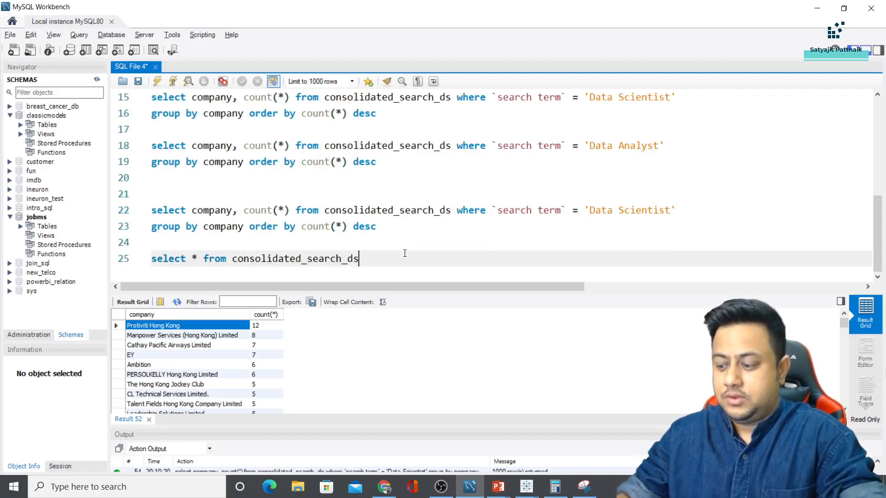
key("shift+Home")
left_click(157, 82)
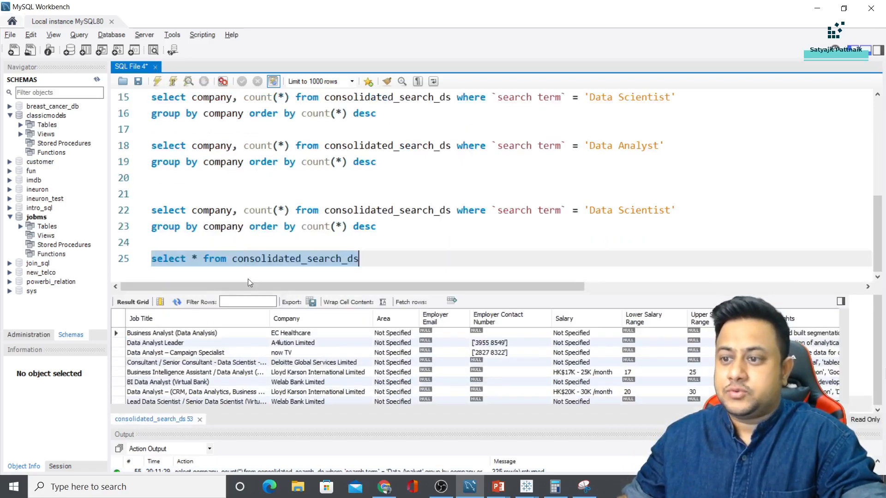
left_click(538, 333)
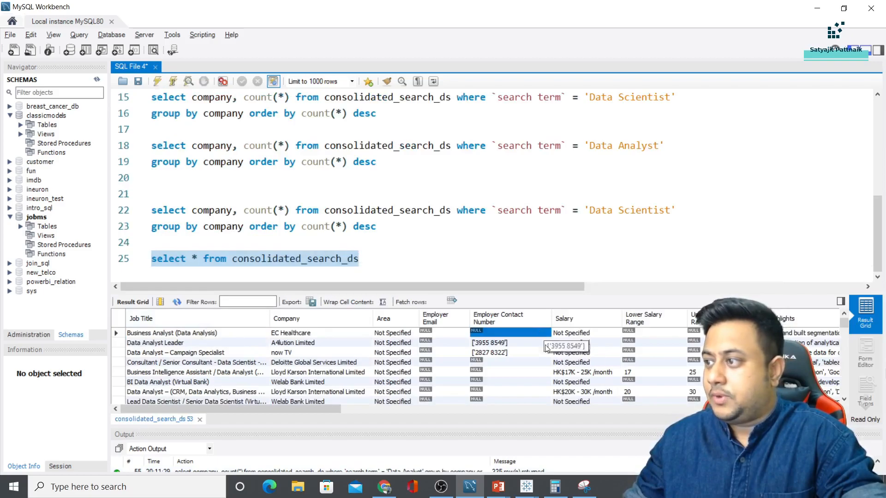
key("Right")
key("Right")
key("Right")
key("Right")
key("Right")
key("Right")
key("Right")
key("Right")
key("Right")
key("Right")
key("Right")
key("Right")
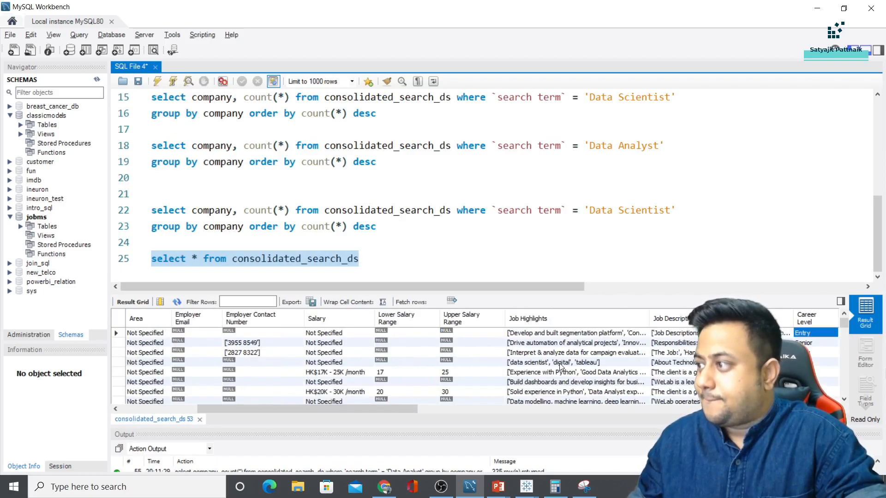
key("Right")
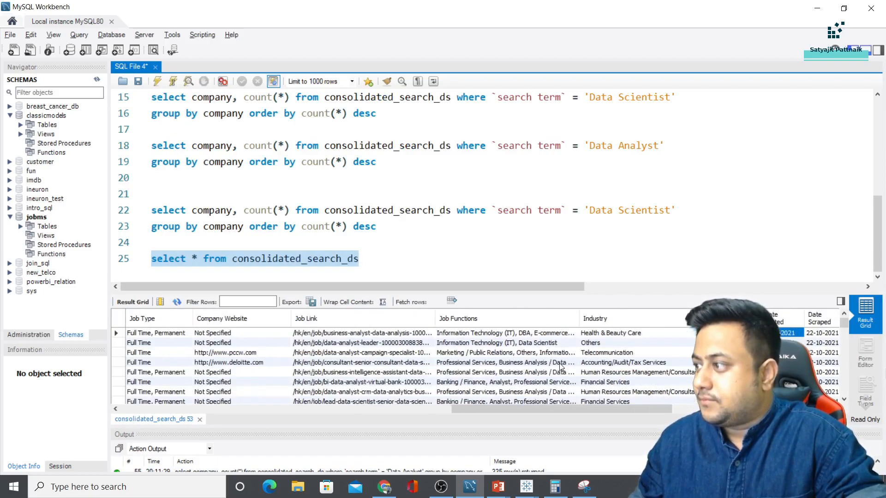
Change the new query's select and group by from company to industry and run it
double_click(220, 214)
key("BackSpace")
type("in")
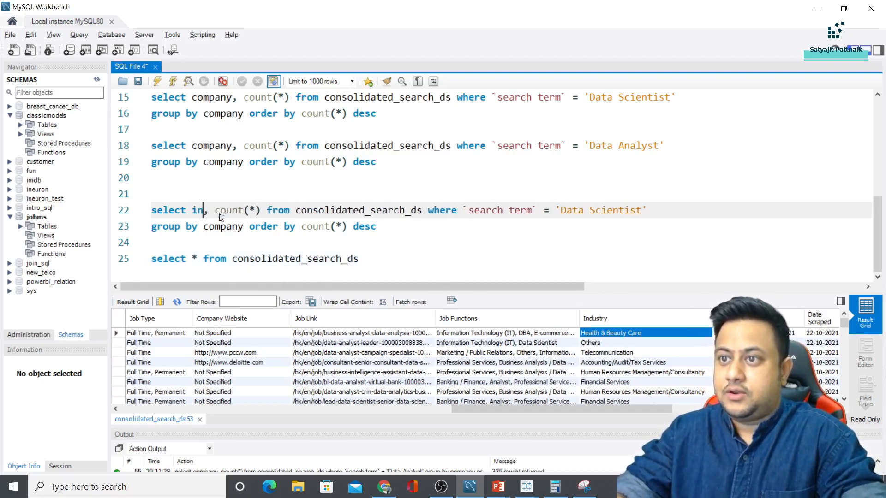
type("dustry")
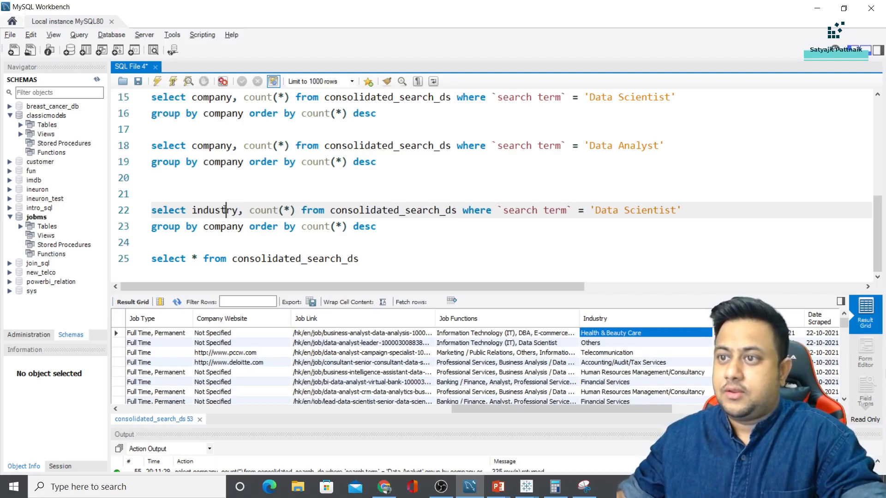
double_click(226, 210)
key("ctrl+c")
double_click(224, 227)
key("ctrl+v")
left_click_drag(382, 227, 143, 211)
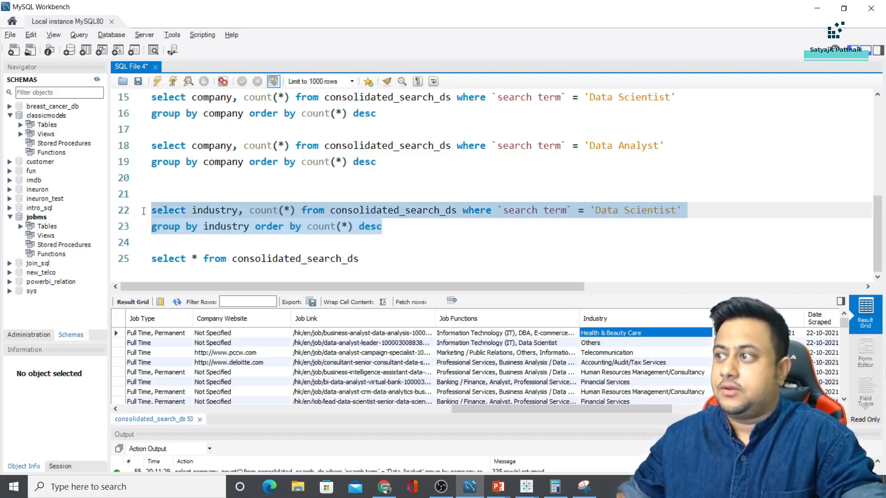
key("ctrl+Return")
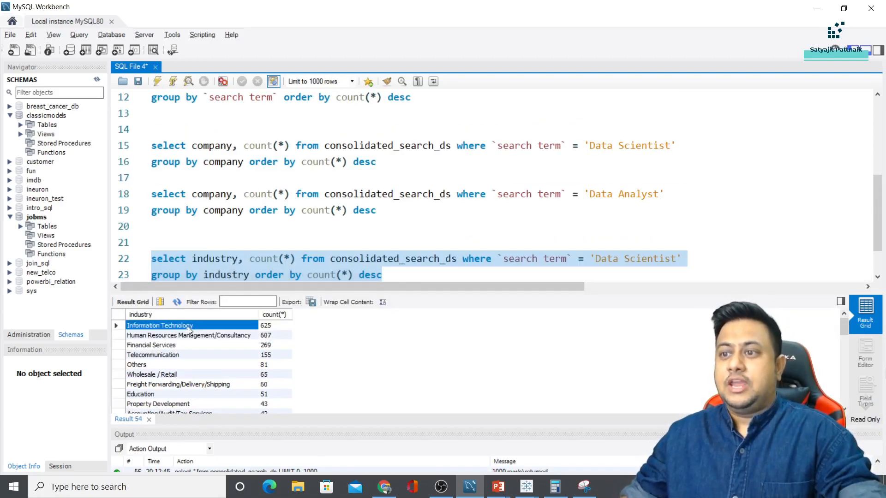
Glance at the slide, then paste a duplicate of the Data Scientist industry query below it
key("alt+Tab")
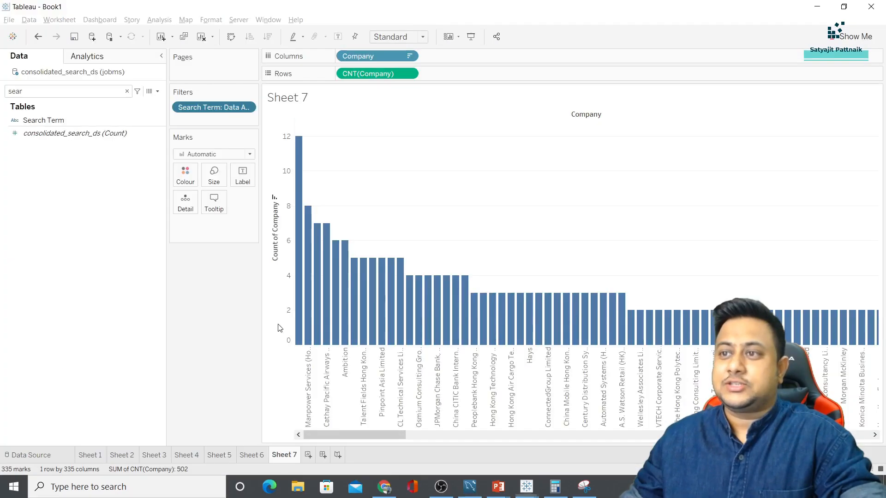
key("alt+Tab")
key("alt+Tab")
key("alt+Tab")
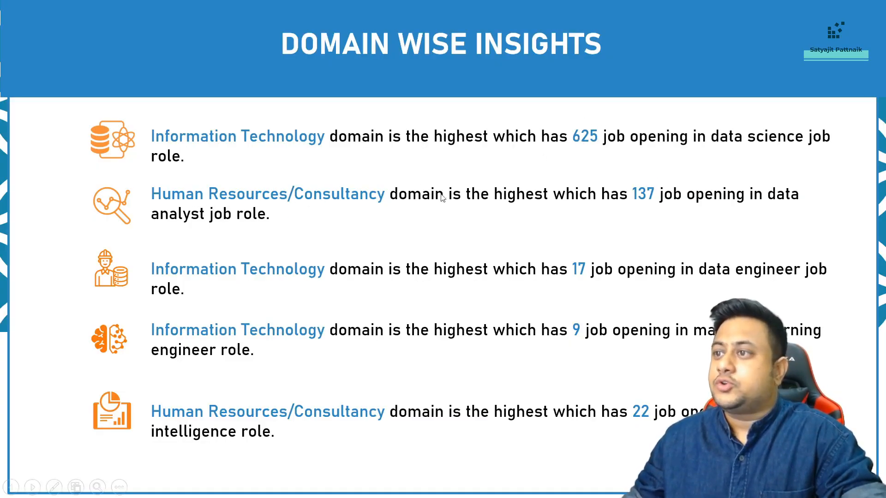
key("alt+Tab")
left_click(346, 259)
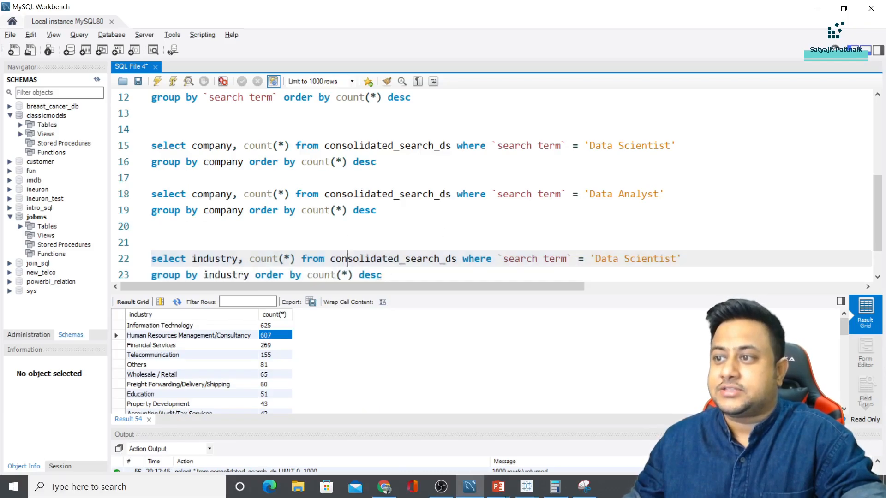
left_click_drag(382, 276, 151, 259)
key("ctrl+c")
left_click(396, 275)
key("Return")
key("Return")
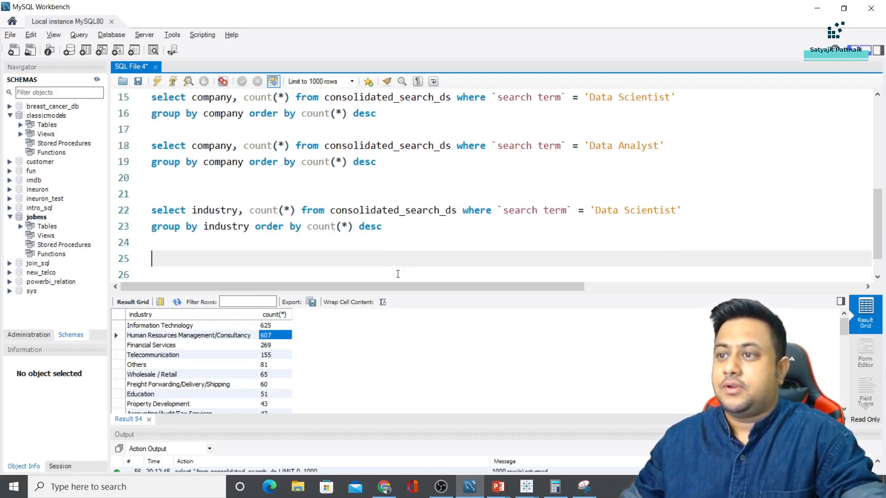
key("ctrl+v")
Change the copy to Data Analyst, run it, and compare the top count of 137 with the slide
double_click(643, 130)
key("ctrl+c")
double_click(648, 236)
key("ctrl+v")
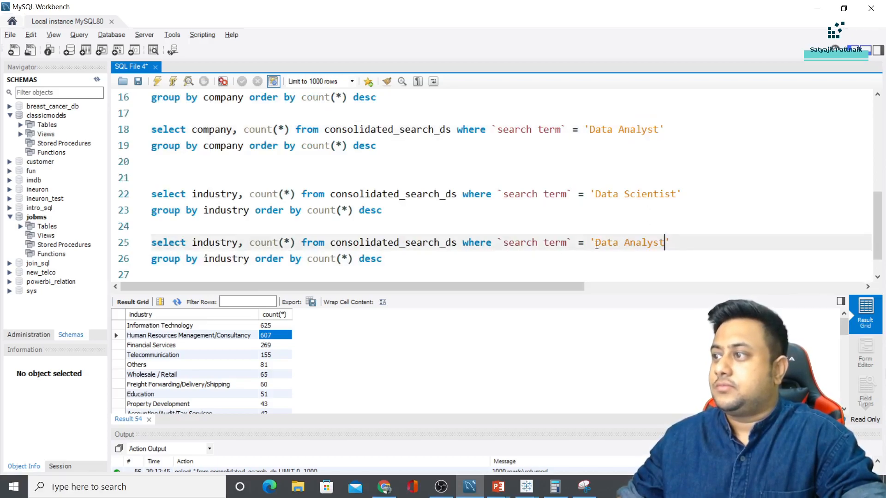
left_click_drag(389, 262, 151, 224)
left_click(158, 83)
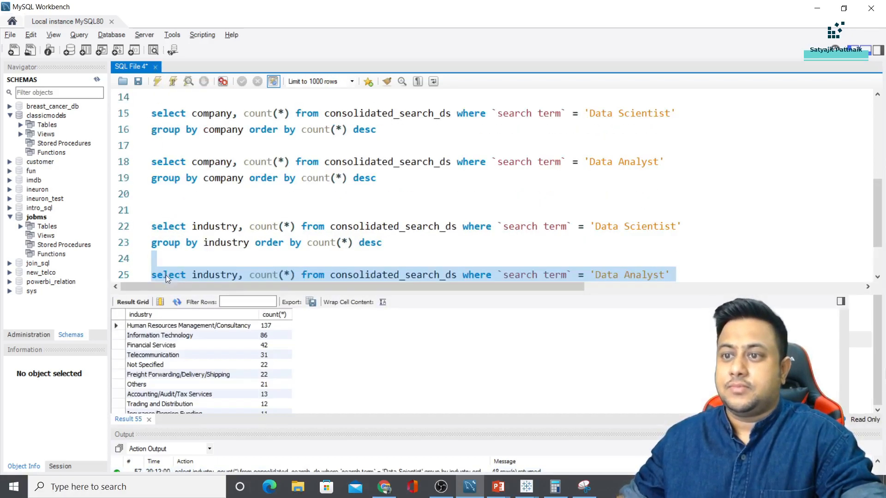
left_click(268, 326)
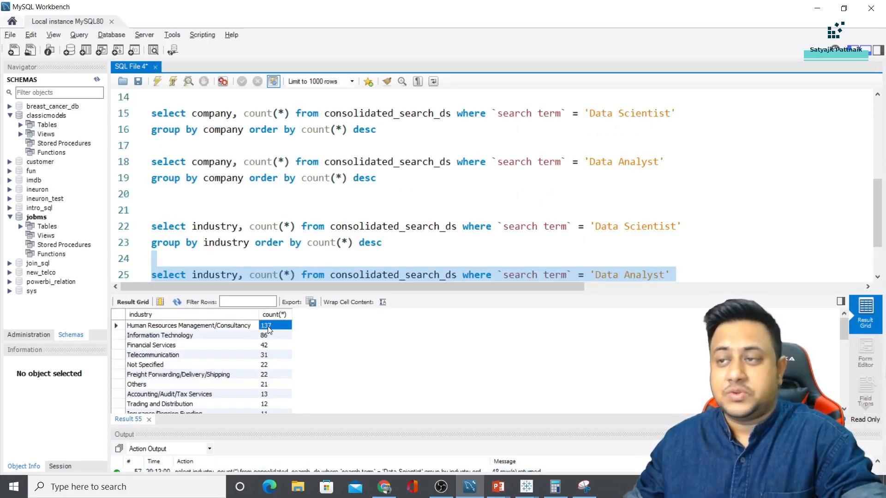
key("alt+Tab")
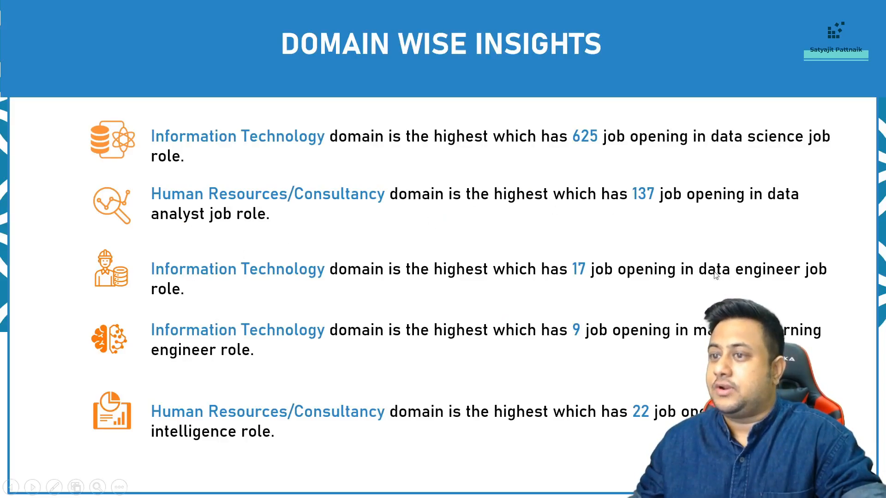
key("alt+Tab")
scroll(287, 261, "down", 1)
Paste another copy of the Data Analyst industry query on a new line
left_click(401, 223)
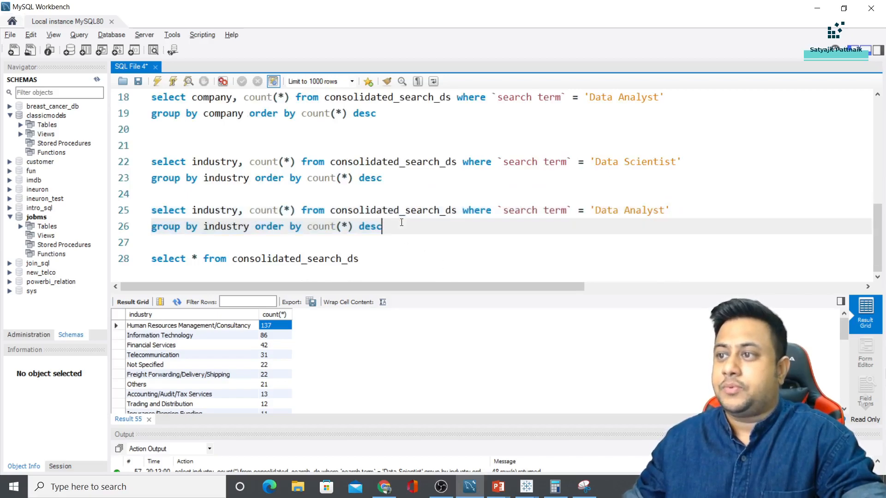
key("Return")
key("Return")
type("137")
key("BackSpace")
key("BackSpace")
key("BackSpace")
left_click_drag(405, 227, 152, 209)
key("ctrl+c")
left_click(251, 259)
key("ctrl+v")
Change the copy's role to Data Engineer and run it, showing Information Technology at 17
double_click(643, 243)
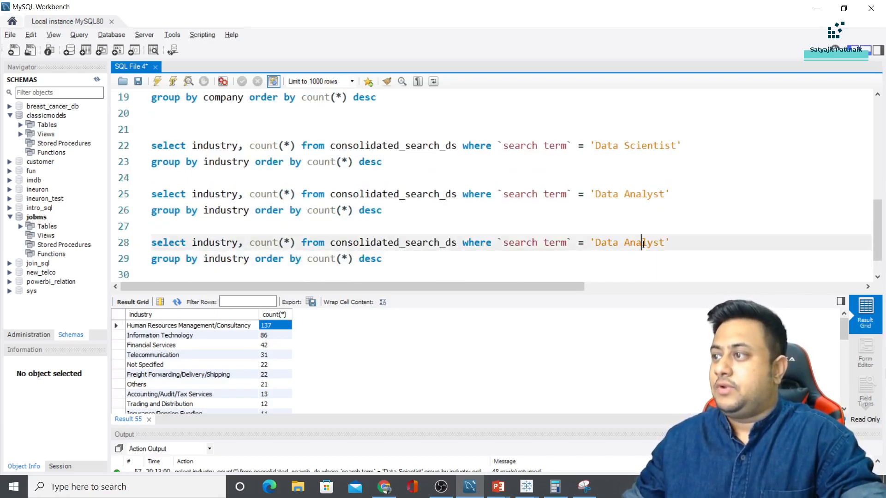
key("BackSpace")
type("Engineer")
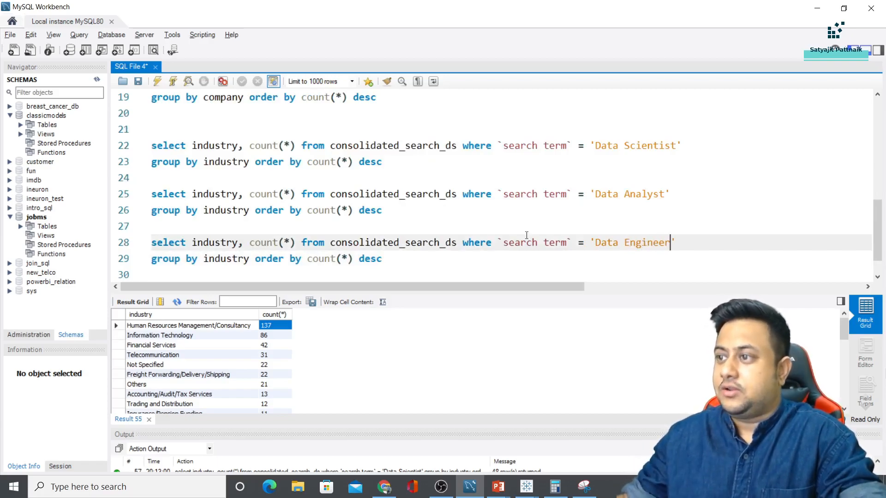
left_click_drag(382, 259, 128, 227)
left_click(157, 82)
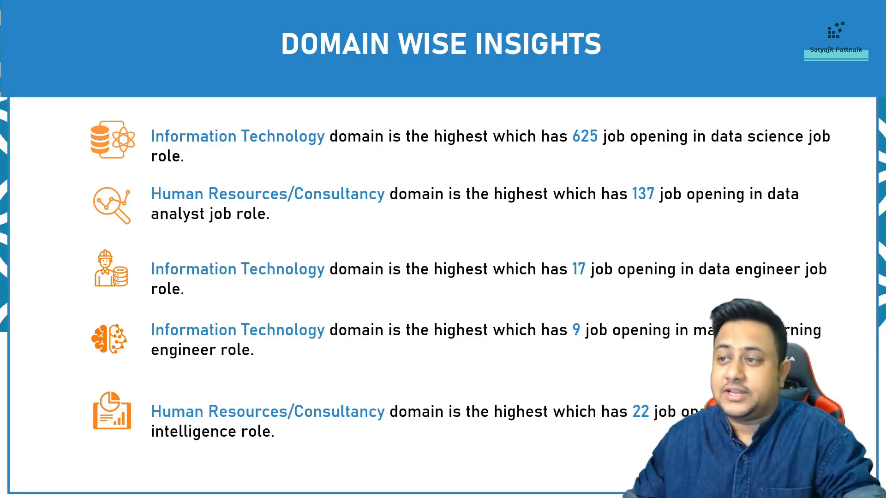
Advance the slide show to the Entry Level Wise Insights slide
key("Right")
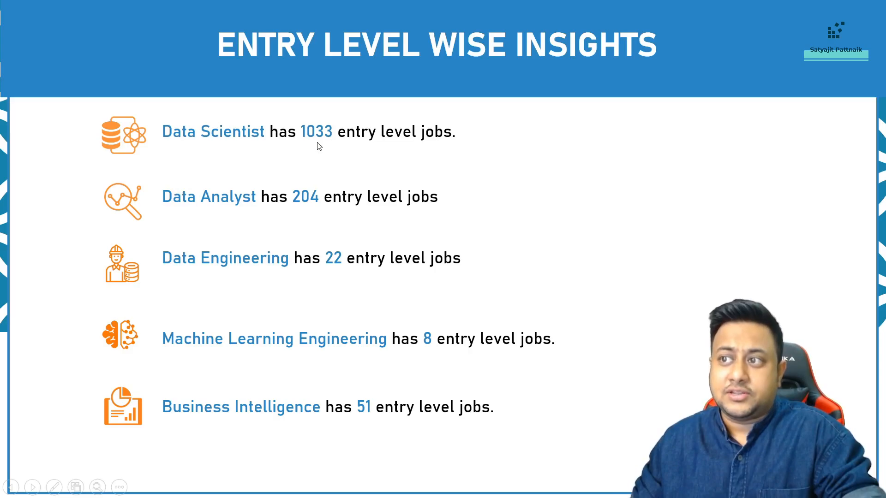
key("alt+Tab")
Replace the select-all line with a copy of the Data Engineer industry query
scroll(370, 208, "down", 2)
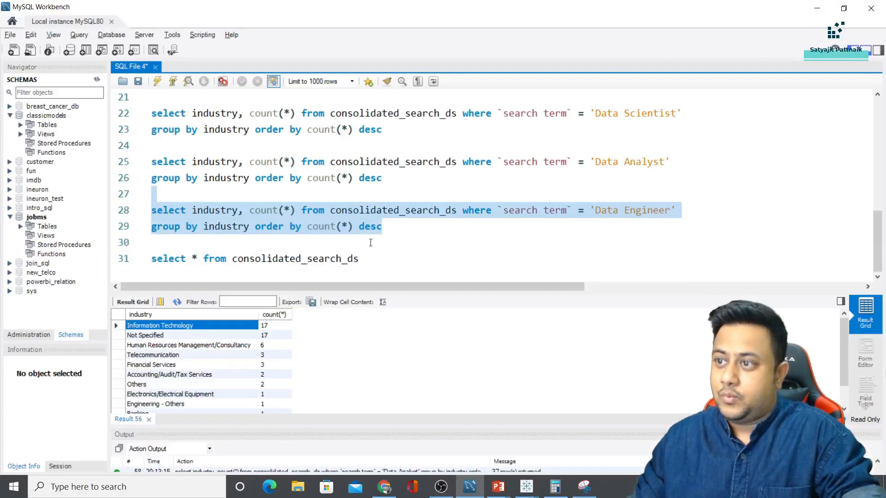
left_click(389, 226)
left_click_drag(389, 226, 171, 204)
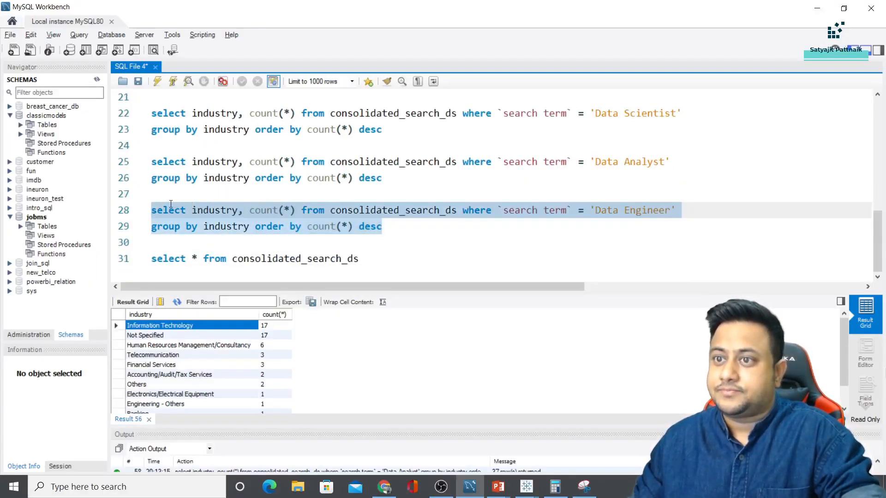
key("ctrl+c")
left_click(373, 262)
key("shift+Home")
key("ctrl+v")
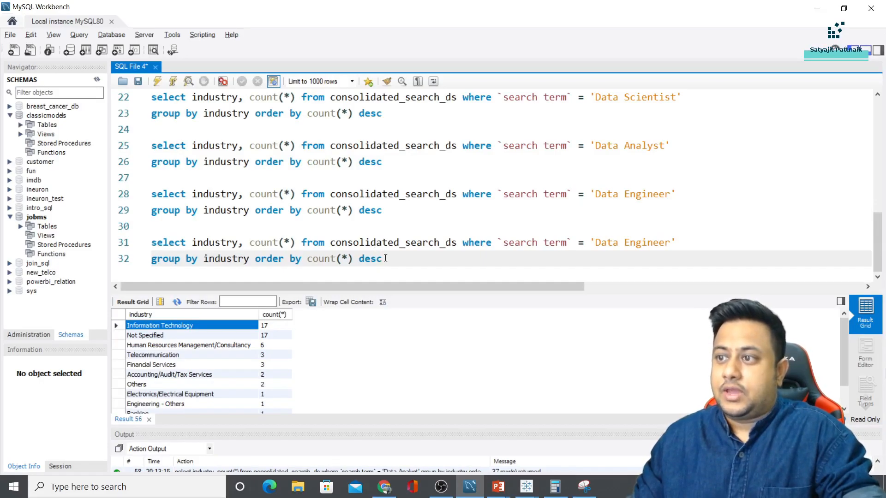
Run 'select * from consolidated_search_ds' and inspect the Salary and Qualification columns
left_click(398, 242)
left_click(395, 262)
key("Return")
key("Return")
type("sele")
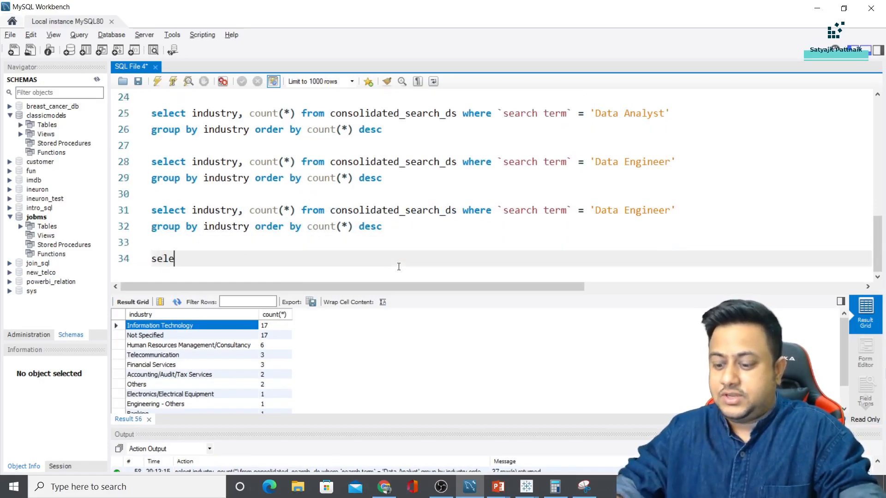
type("ct * from consolidated_search_ds")
key("shift+Home")
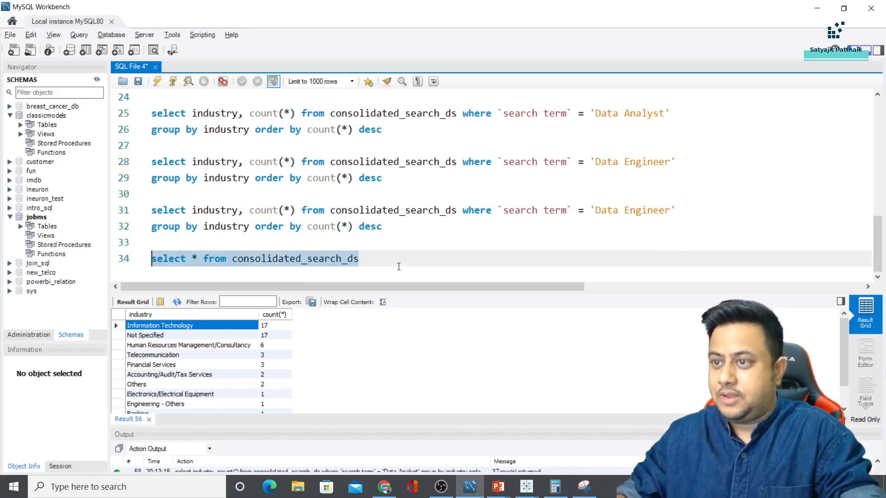
left_click(157, 81)
left_click(581, 361)
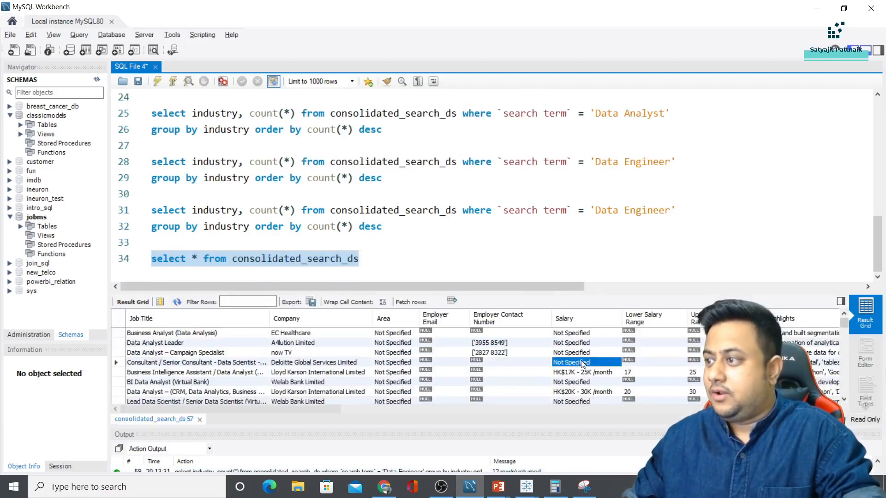
key("Right")
key("Right")
key("Right")
key("Right")
key("Right")
key("Right")
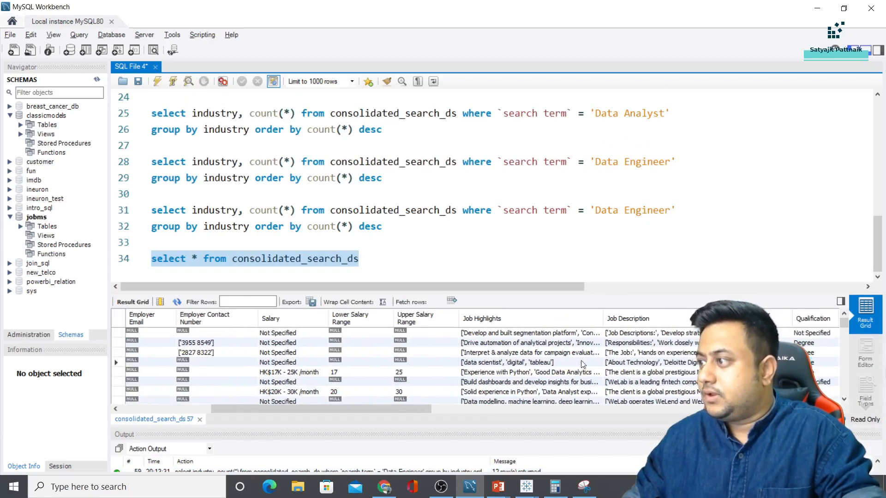
Delete the select-all query and make the copied query select and group by `career level`
left_click(240, 242)
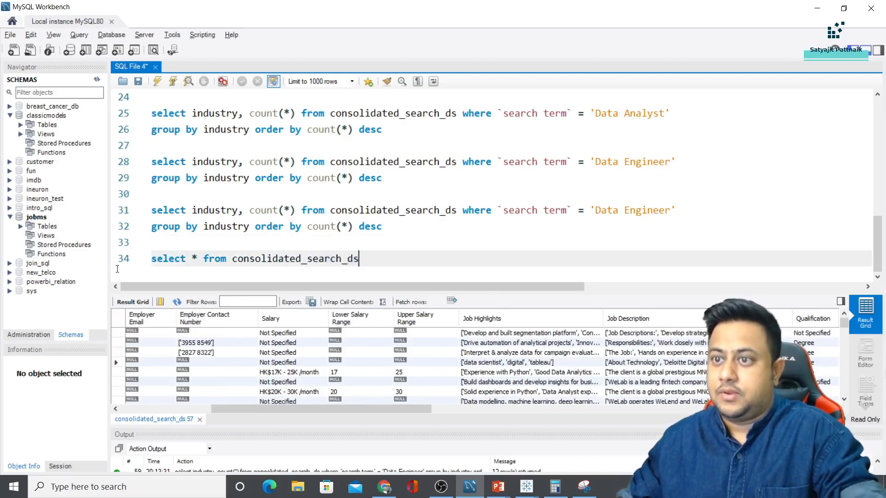
left_click_drag(369, 259, 139, 259)
key("BackSpace")
double_click(228, 210)
key("BackSpace")
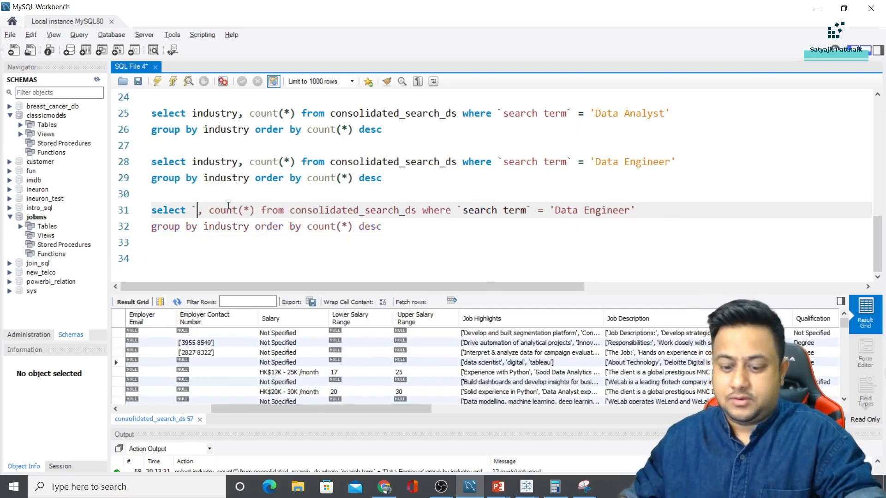
type("`career level`")
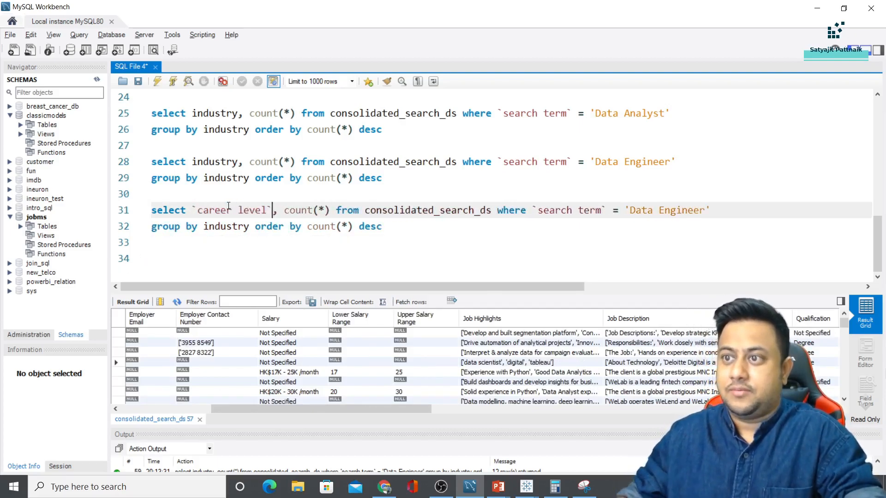
left_click_drag(196, 210, 273, 210)
key("ctrl+c")
double_click(226, 226)
key("ctrl+v")
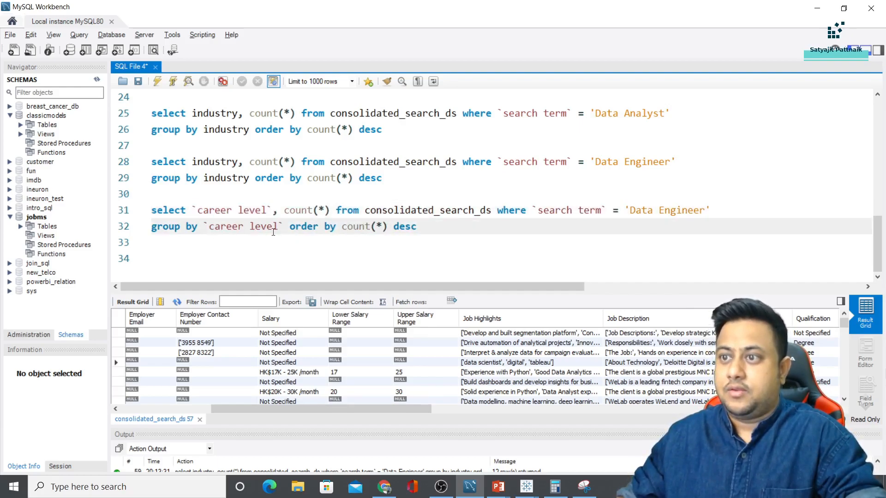
left_click_drag(435, 225, 153, 210)
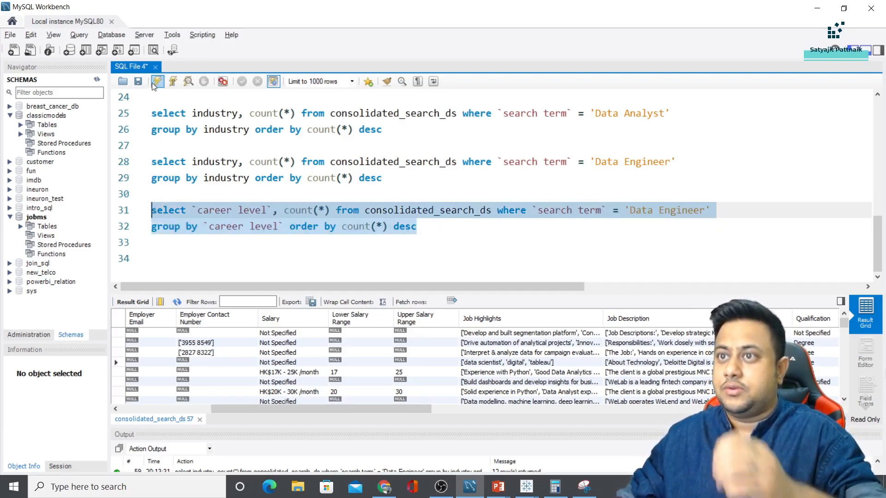
Switch the search term to Data Scientist, run the count, and compare with the slide
scroll(644, 113, "up", 2)
double_click(655, 162)
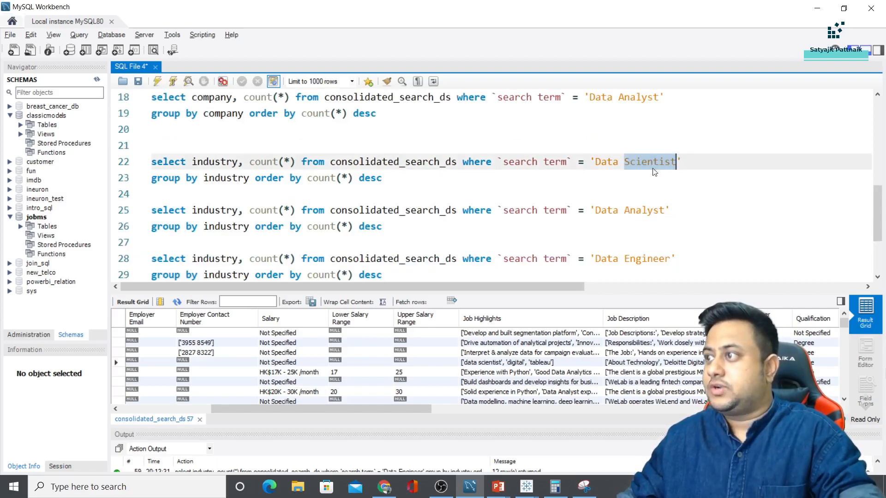
scroll(655, 172, "down", 2)
double_click(662, 210)
key("ctrl+v")
left_click_drag(435, 226, 152, 210)
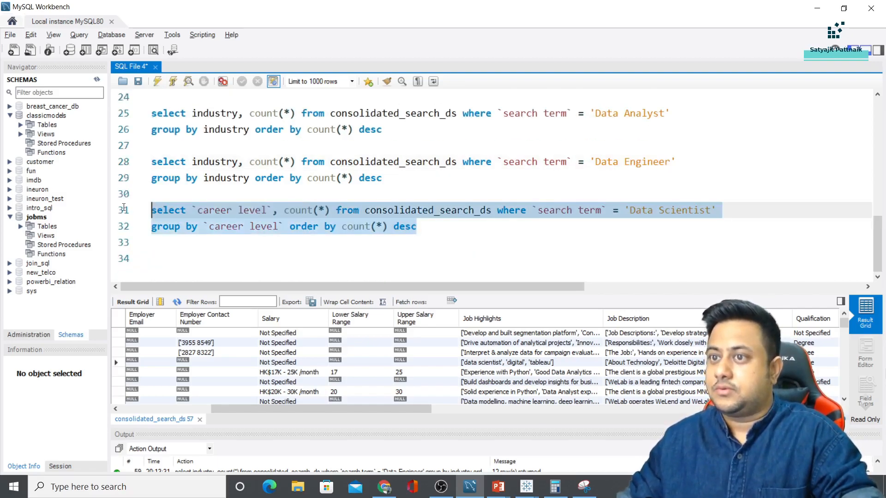
left_click(156, 82)
scroll(261, 256, "up", 1)
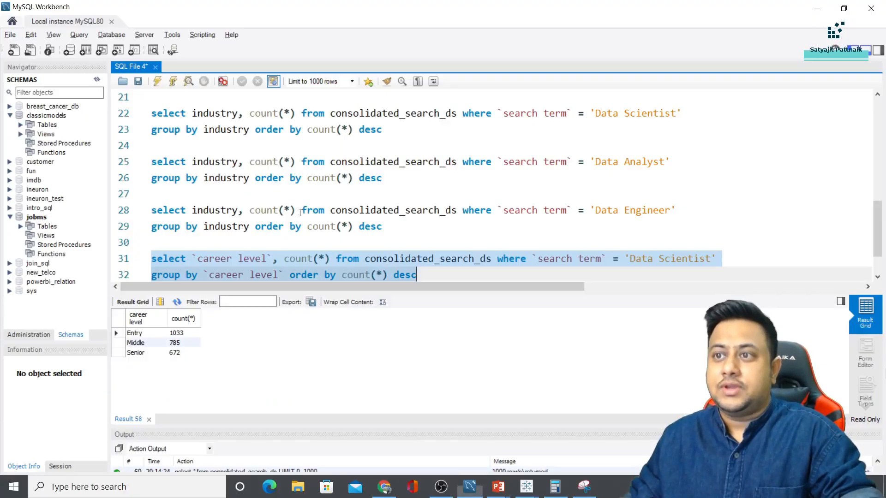
key("alt+Tab")
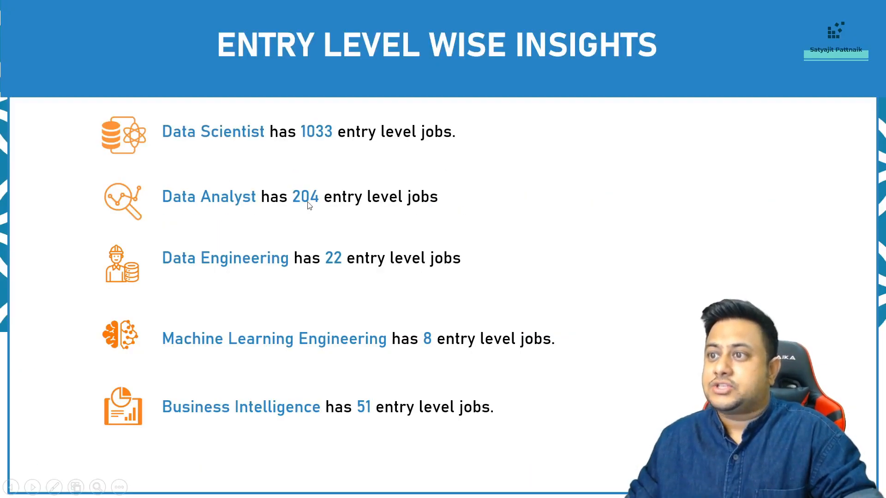
key("alt+Tab")
Duplicate the query for Data Analyst and run it: Entry 214, Middle 147, Senior 141
left_click_drag(425, 278, 137, 247)
key("ctrl+c")
left_click(422, 259)
key("Return")
key("Return")
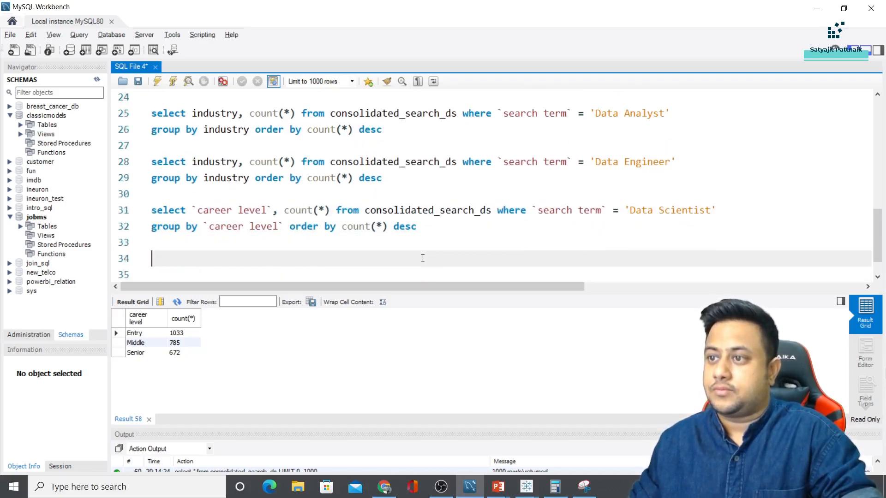
key("ctrl+v")
double_click(671, 244)
type("Analyst")
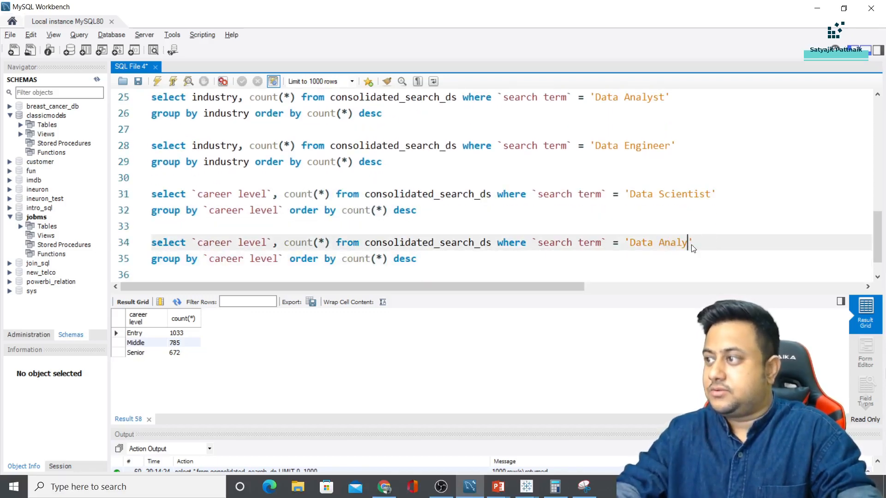
left_click_drag(416, 259, 151, 242)
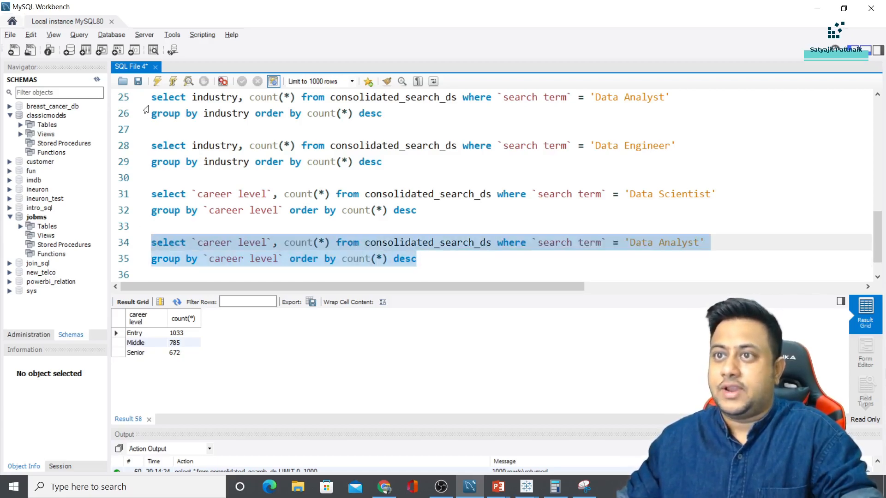
left_click(157, 81)
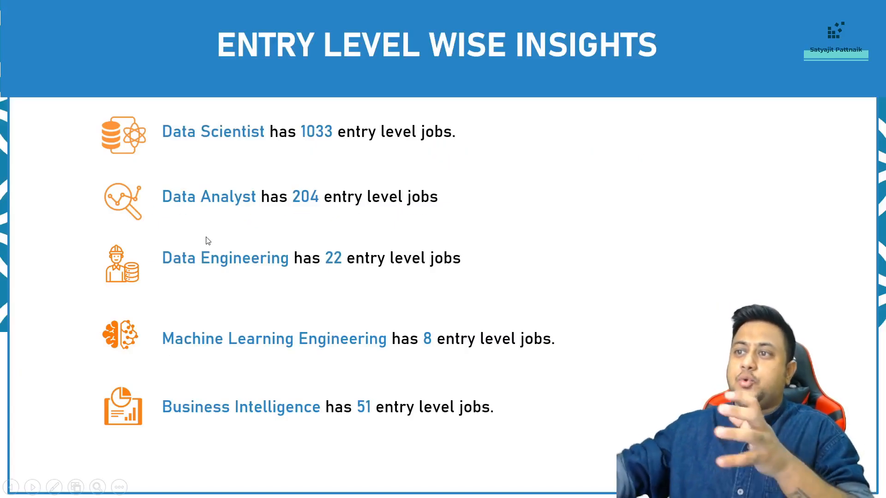
key("alt+Tab")
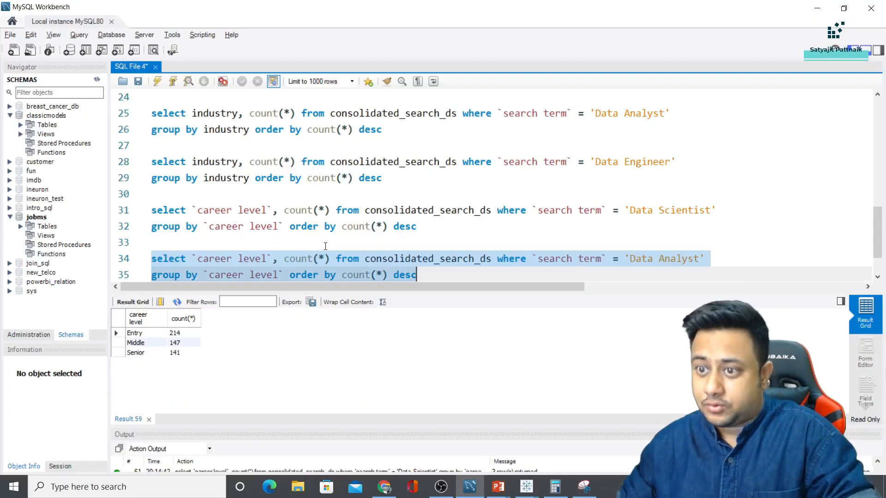
On slide 32, change Data Analyst's entry-level 204 to 214 and present the slide again
key("alt+Tab")
key("Escape")
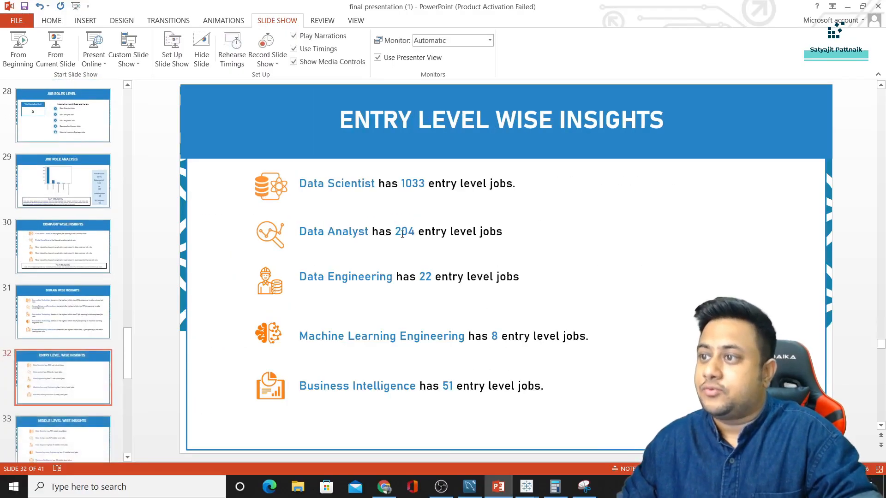
left_click_drag(400, 232, 406, 232)
type("1")
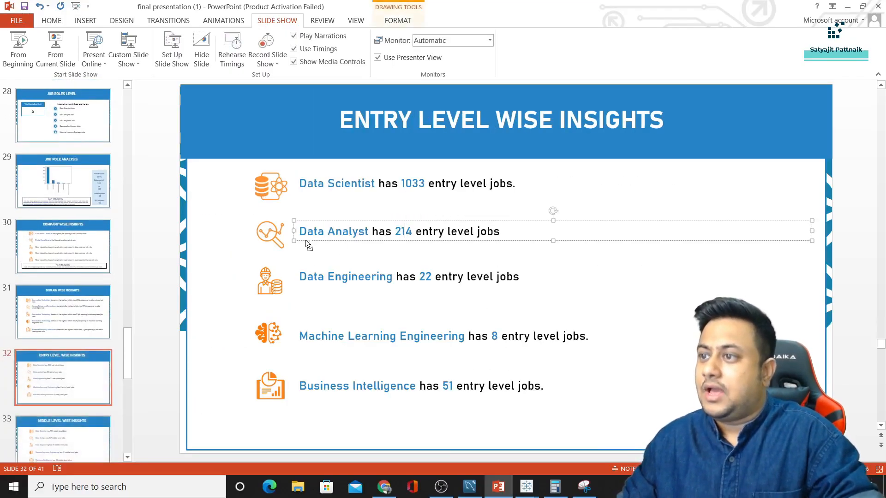
left_click(55, 49)
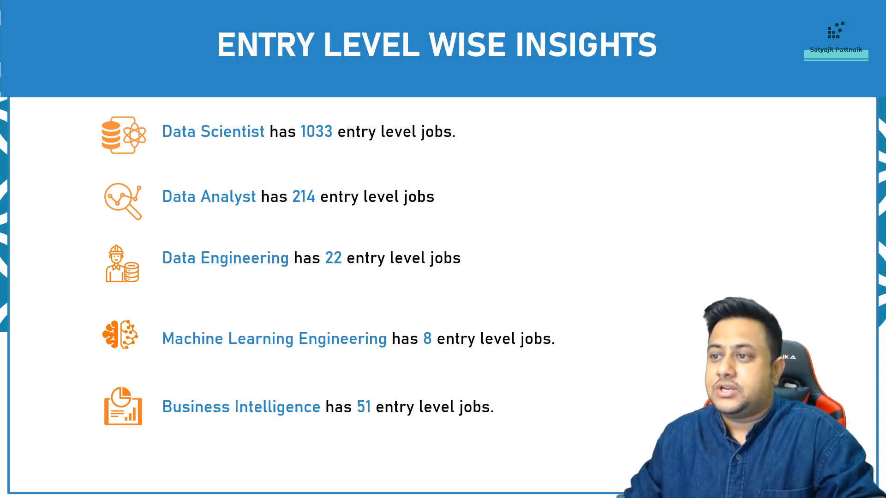
key("alt+Tab")
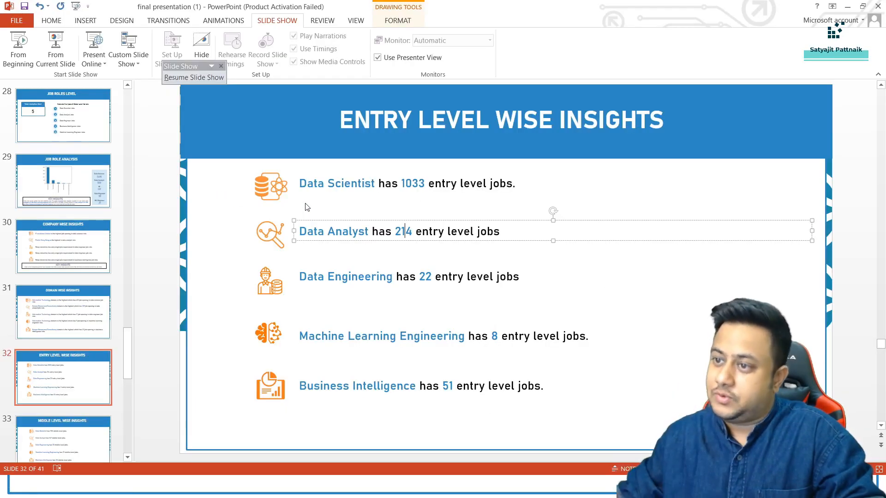
key("alt+Tab")
key("alt+Tab")
key("alt+Tab")
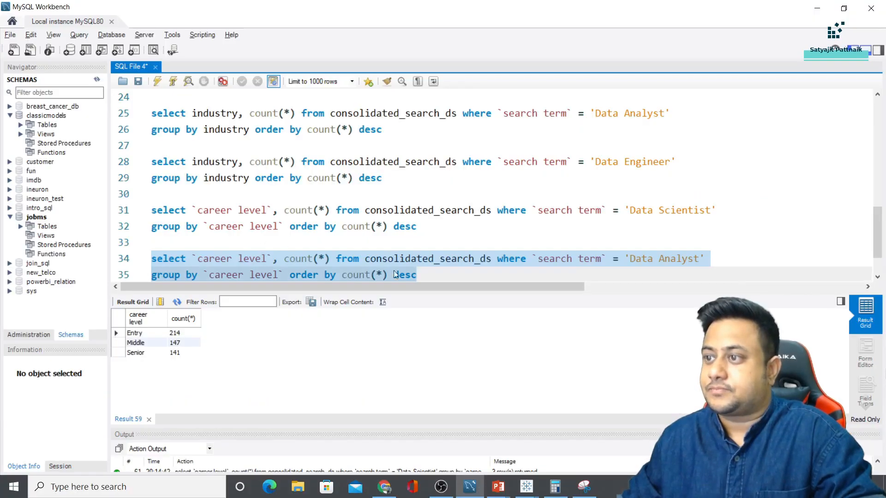
Duplicate the Data Analyst count query, change it to 'Machine Learing Engineer', and run it
left_click_drag(431, 273, 124, 260)
key("ctrl+c")
left_click(438, 272)
key("Return")
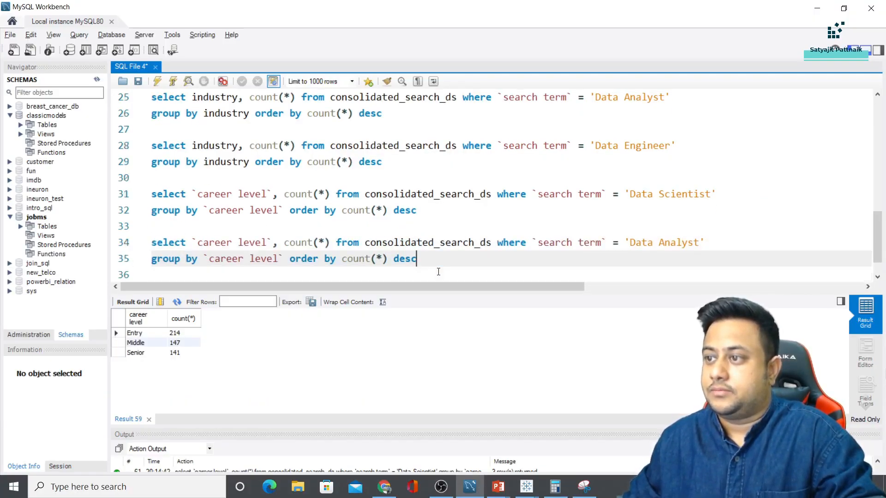
key("Return")
key("ctrl+v")
double_click(643, 243)
type("Machine L")
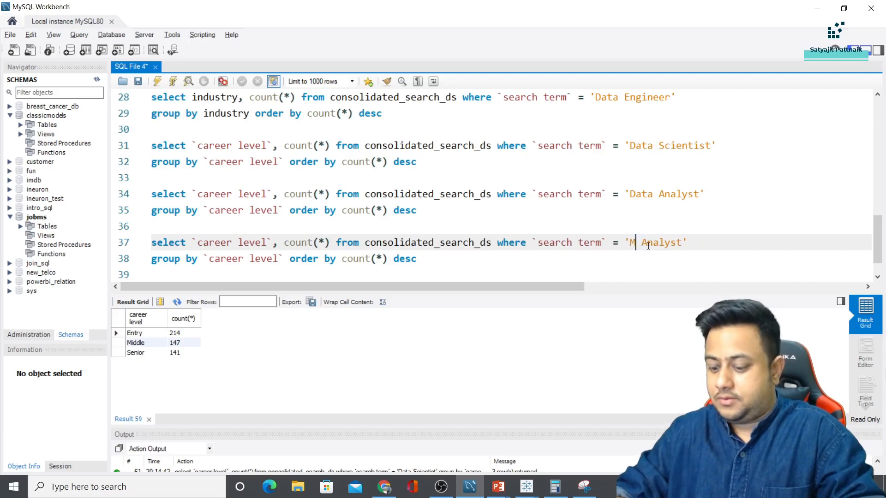
type("earing Enginee")
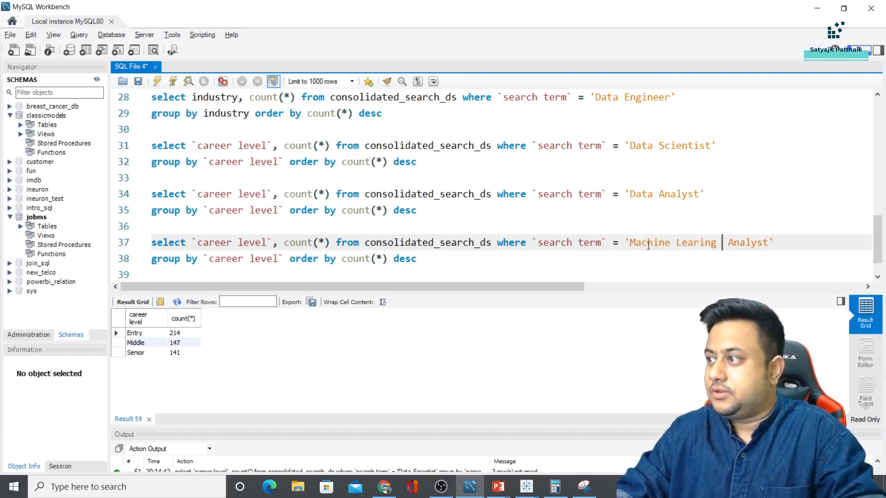
type("r")
key("Delete")
key("Delete")
key("Delete")
key("Delete")
key("Delete")
key("Delete")
key("Delete")
key("Delete")
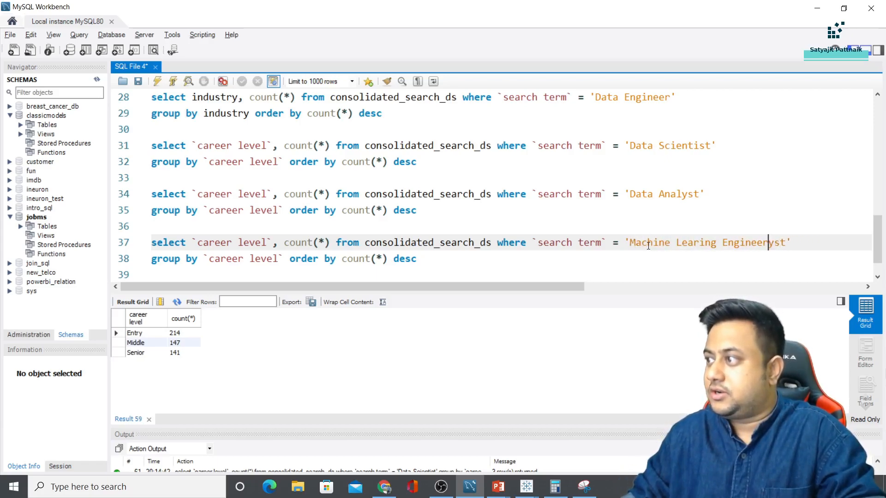
left_click_drag(417, 258, 151, 242)
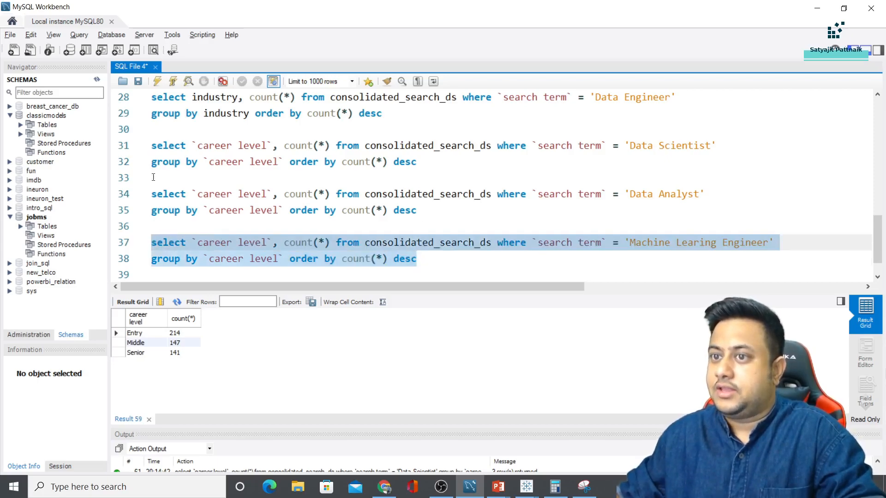
left_click(157, 82)
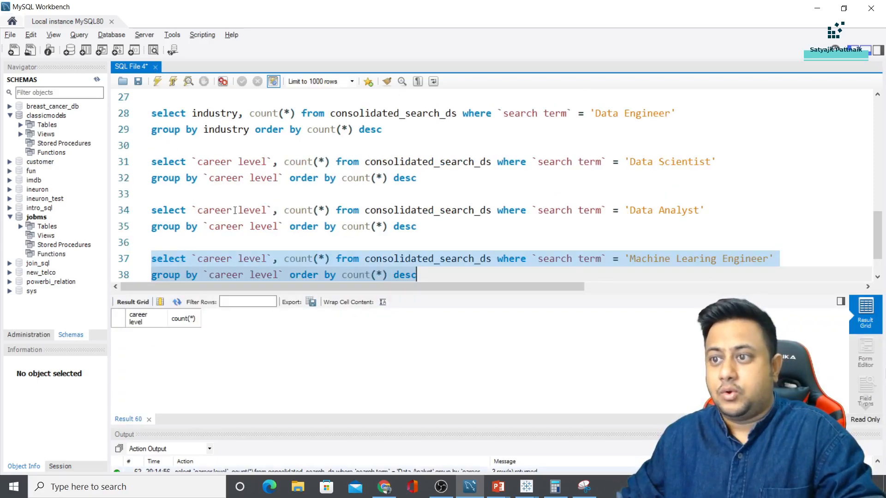
Begin a new 'select * from' query on a fresh line below the count queries
scroll(235, 210, "down", 1)
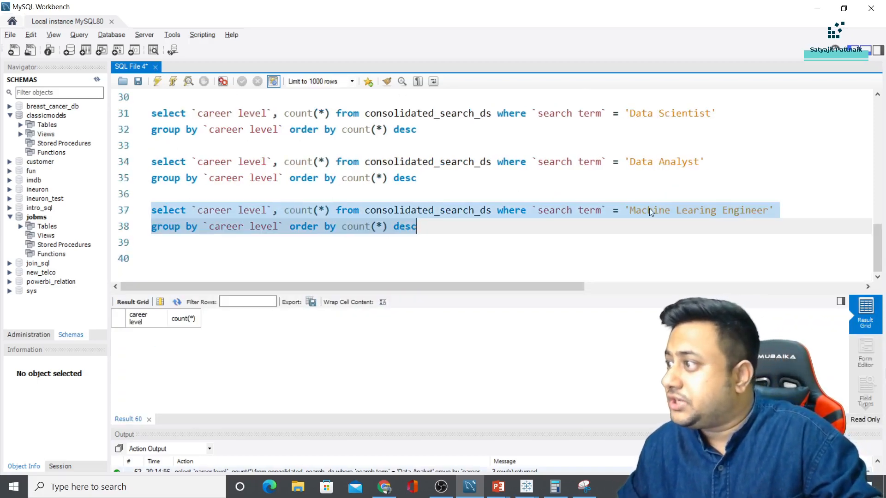
left_click(672, 211)
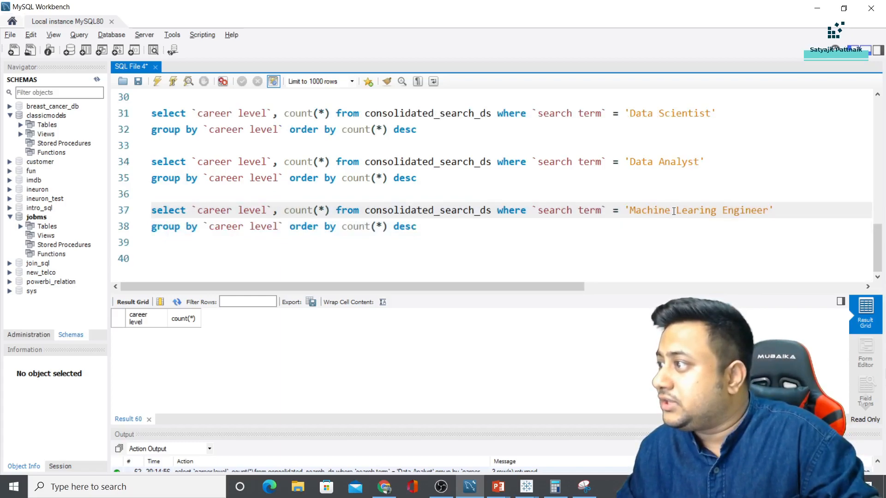
left_click_drag(533, 211, 607, 211)
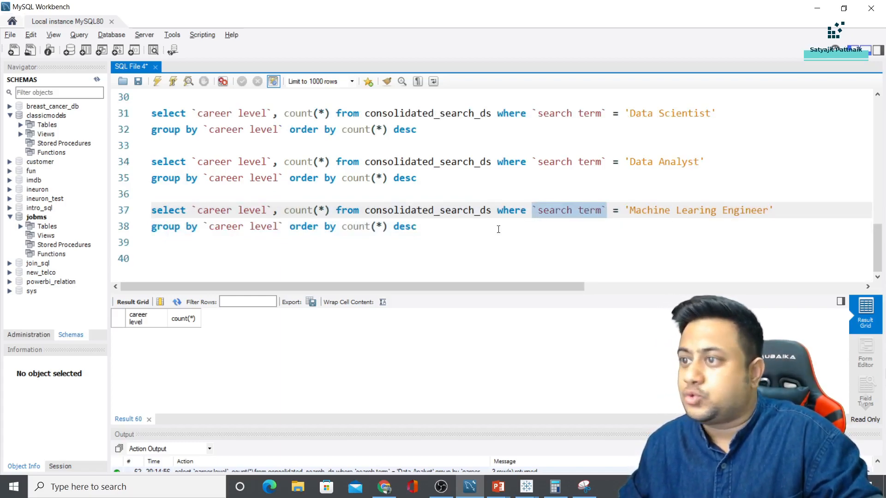
left_click(499, 230)
key("Down")
key("Return")
type("select ")
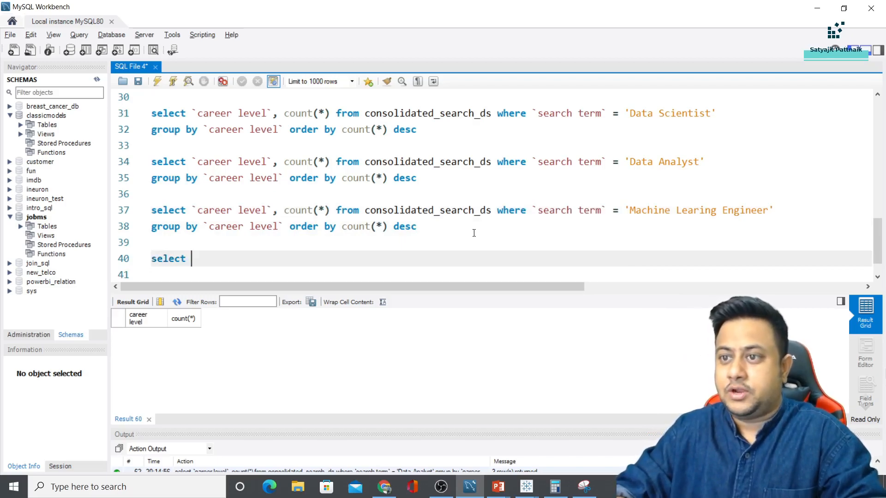
type("* from")
key("ctrl+v")
key("ctrl+z")
key("ctrl+z")
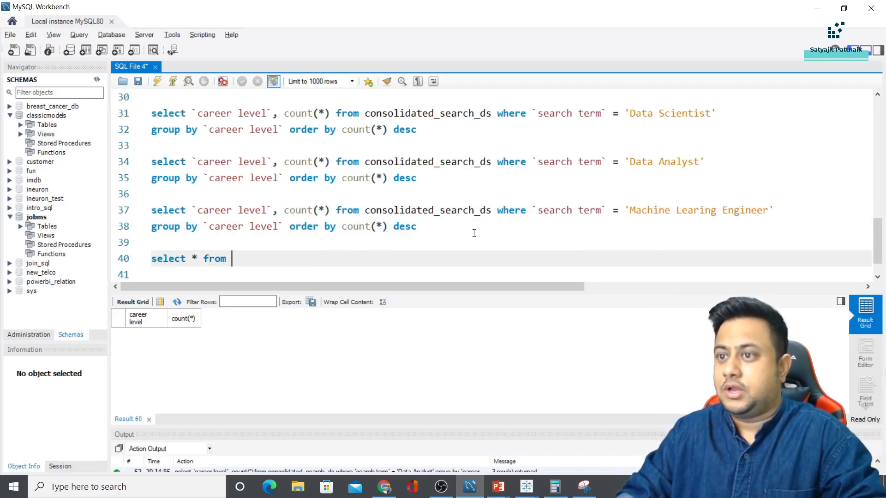
type("sel")
key("BackSpace")
key("BackSpace")
key("BackSpace")
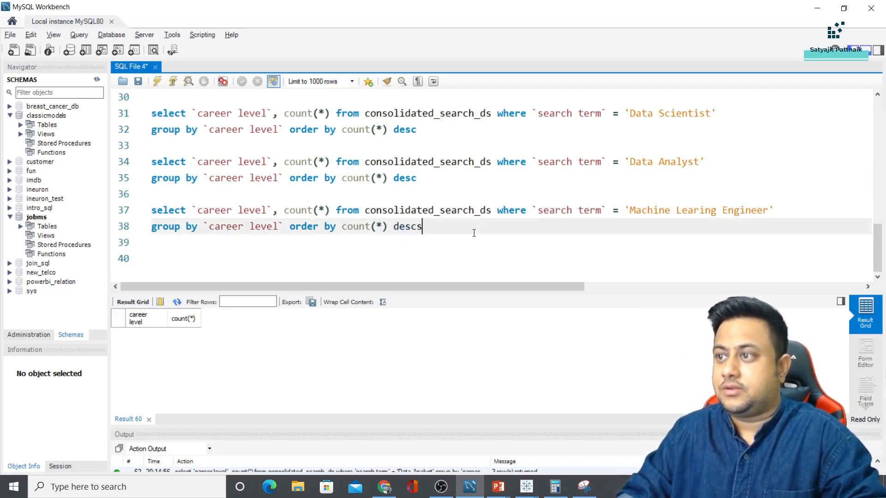
key("Return")
key("Return")
type("select * from")
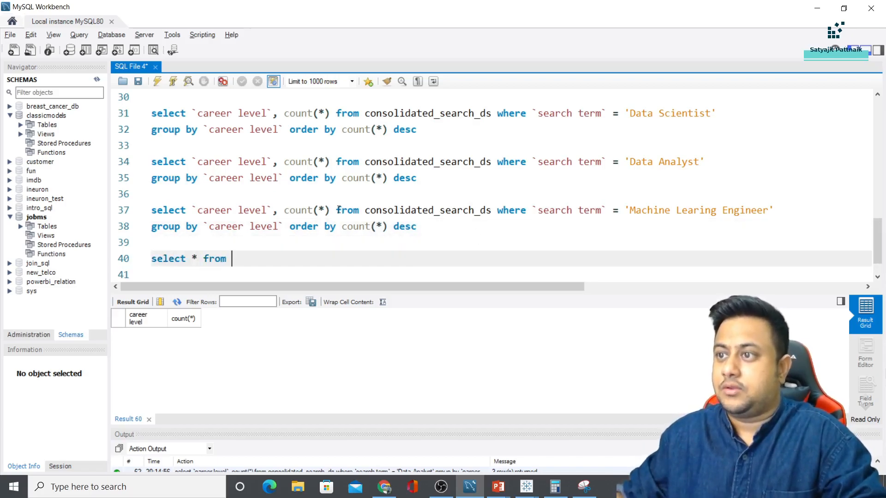
Complete line 40 with line 37's table and filter and list all Machine Learing Engineer rows
left_click_drag(338, 209, 780, 208)
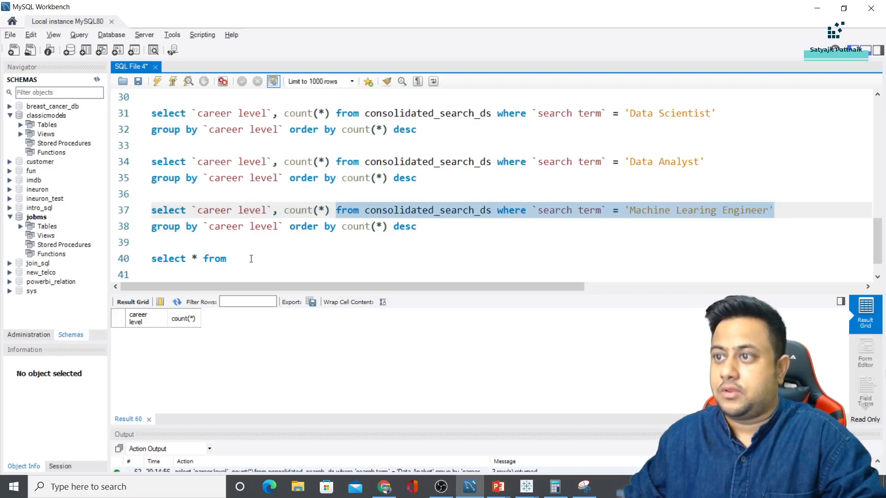
key("ctrl+c")
double_click(213, 258)
key("ctrl+v")
triple_click(157, 260)
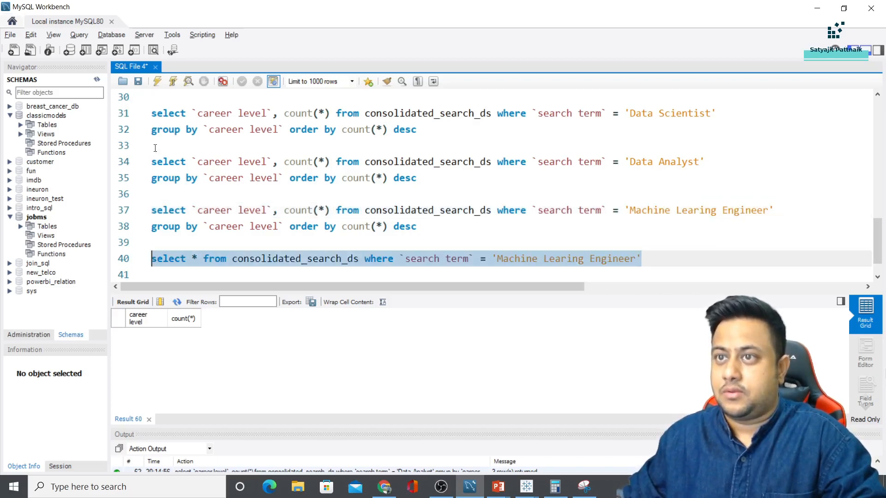
left_click(158, 81)
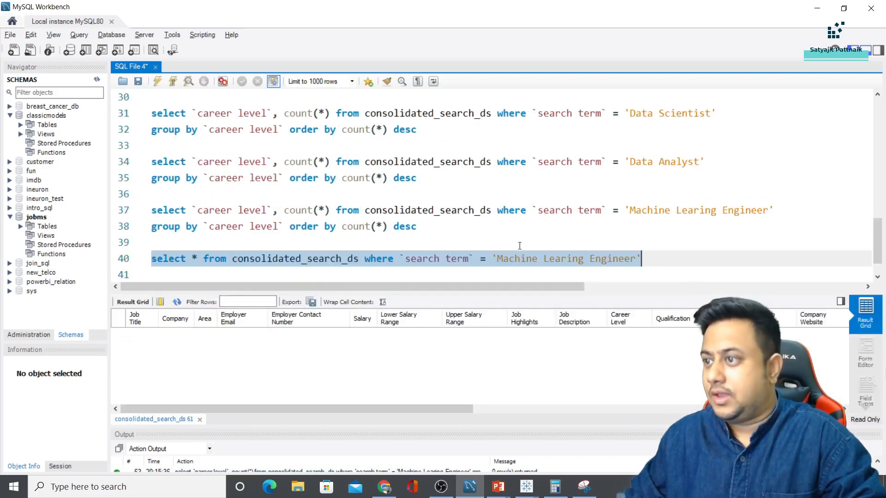
Correct 'Learing' to 'Learning' on lines 40 and 37 and rerun the Machine Learning Engineer count
left_click(509, 258)
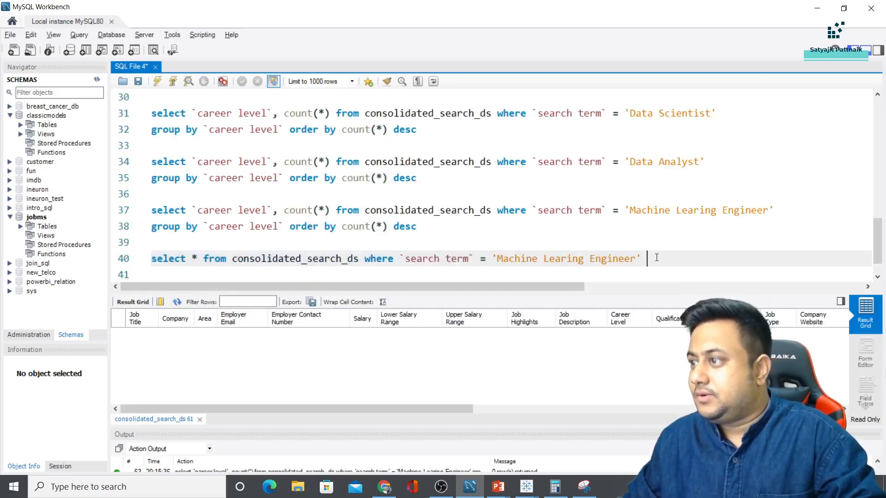
left_click(567, 258)
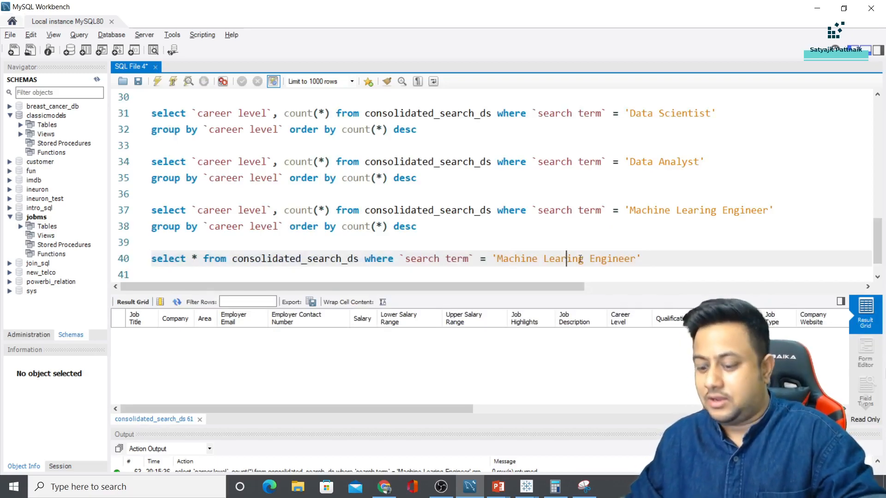
type("n")
left_click(703, 210)
type("n")
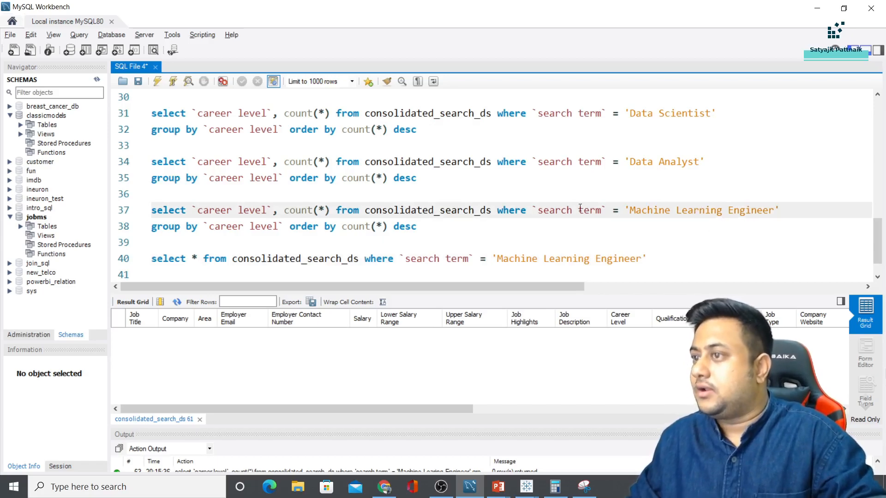
left_click_drag(437, 228, 151, 210)
left_click(157, 81)
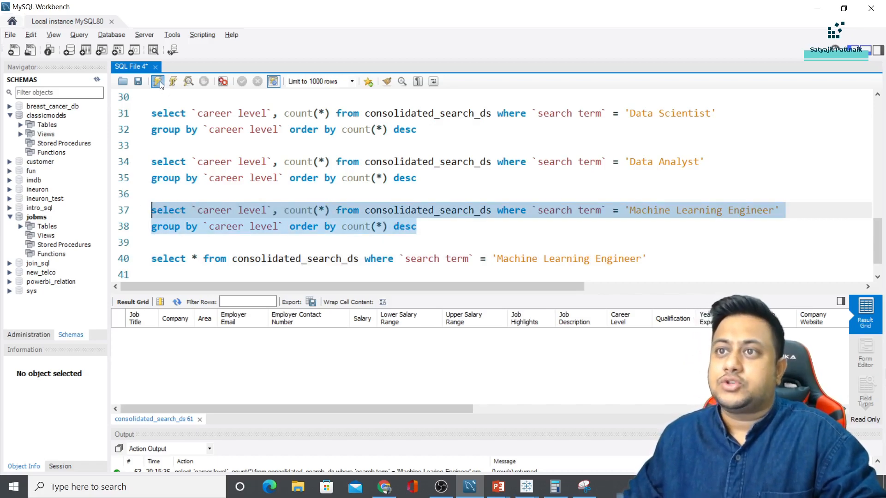
scroll(249, 247, "up", 1)
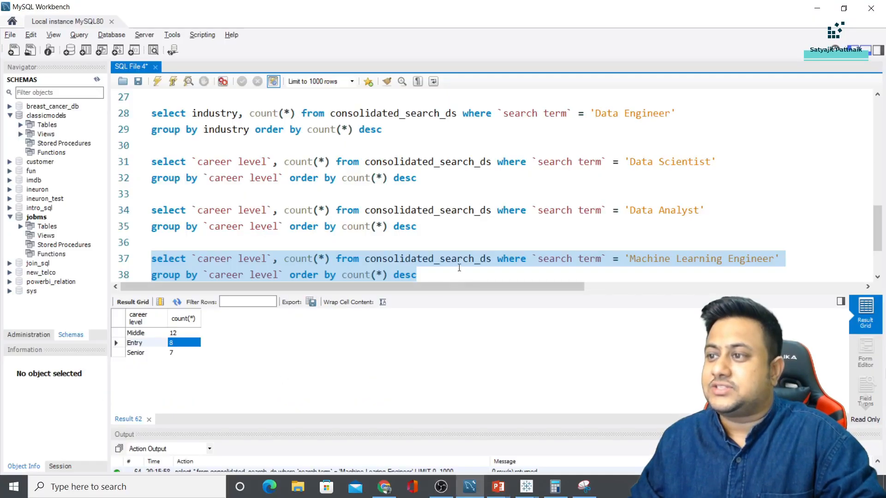
Copy the query for Business Intelligence and run it: Entry 51, Senior 48, Middle 38
left_click(429, 275)
left_click_drag(429, 275, 141, 247)
left_click(438, 260)
key("Return")
key("Return")
key("ctrl+v")
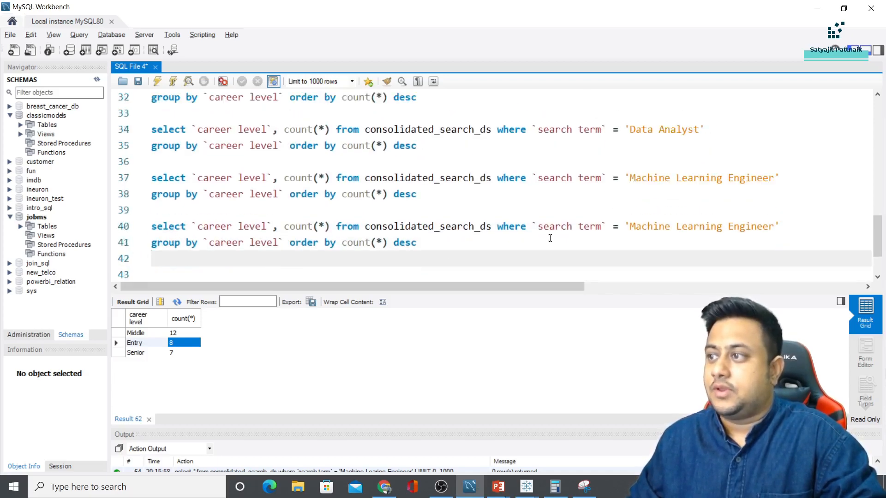
double_click(650, 226)
left_click_drag(725, 224, 768, 221)
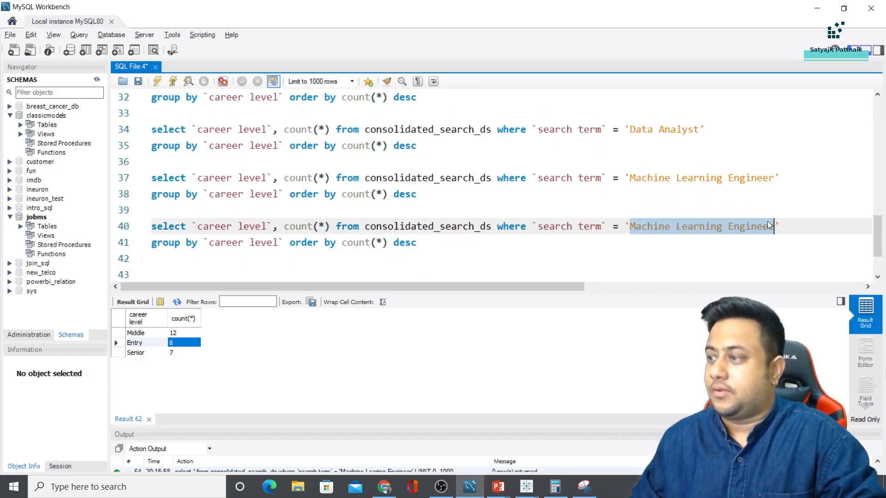
type("Busine")
type("ss Intelligence")
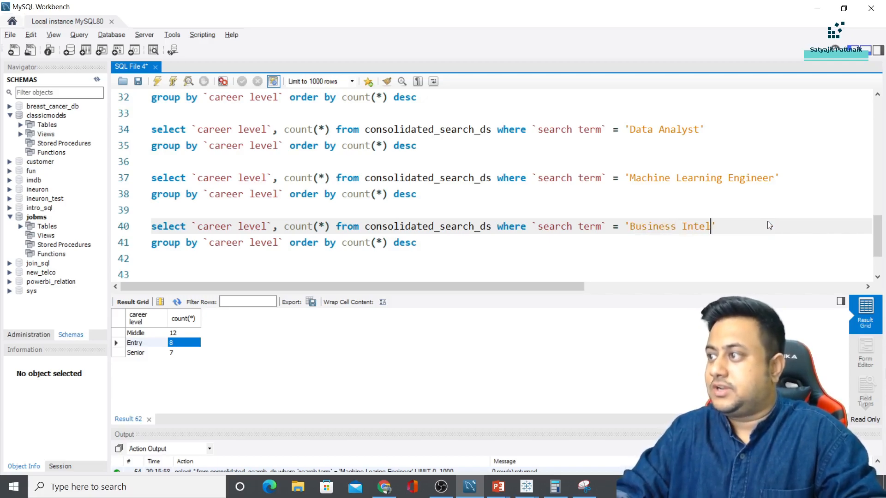
left_click_drag(418, 243, 153, 212)
left_click(156, 82)
scroll(180, 197, "up", 1)
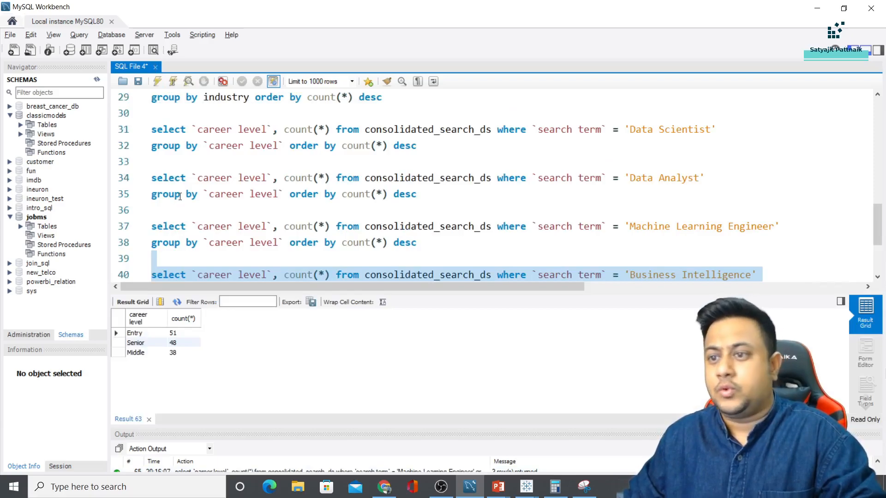
Present the Entry Level Wise Insights slide, then advance to the Middle Level Wise Insights slide
key("alt+Tab")
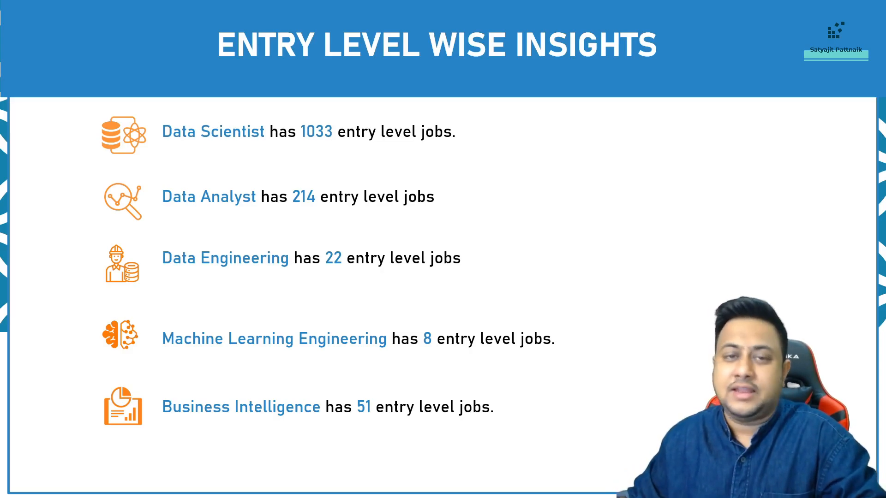
key("Right")
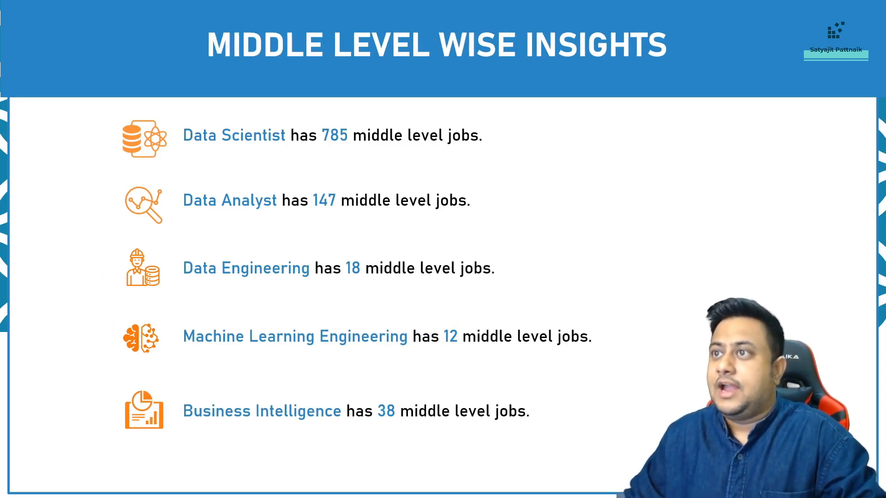
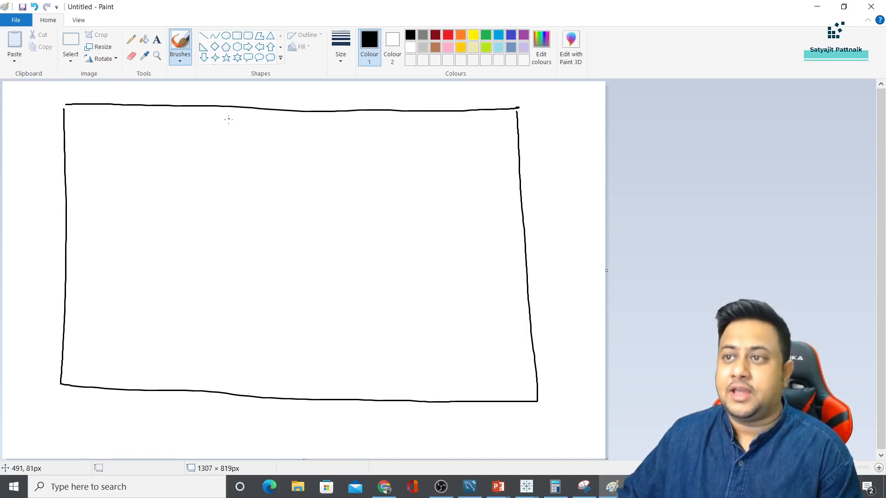
Sketch a dashboard wireframe in Paint: header bar, left chart panel and six check-marked KPI boxes
mouse_move(218, 149)
left_mouse_down()
mouse_move(322, 119)
mouse_move(378, 150)
mouse_move(222, 148)
left_mouse_up()
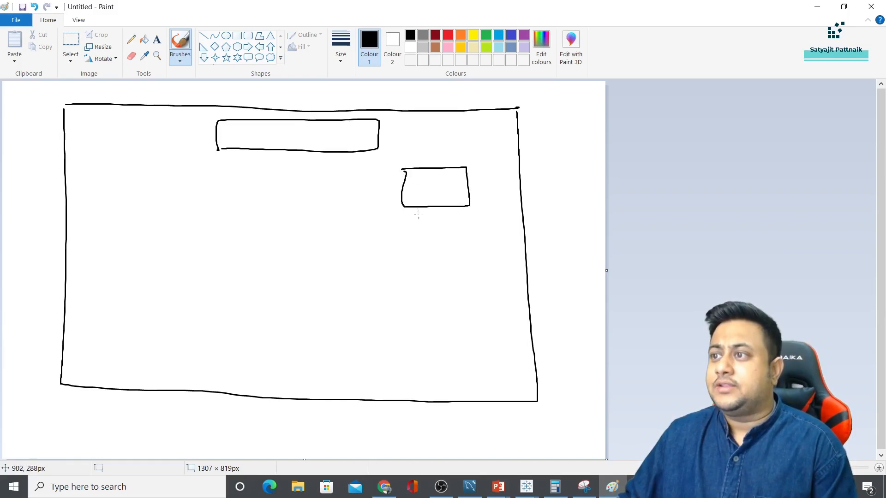
left_click_drag(476, 264, 405, 227)
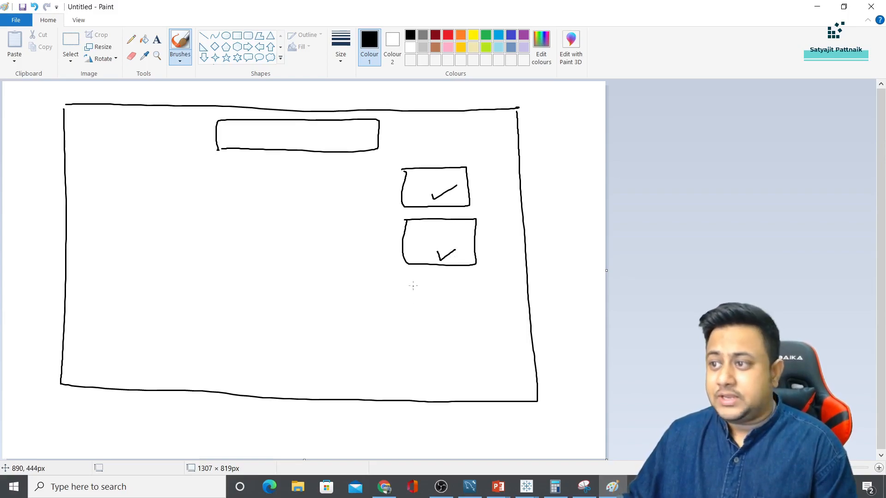
left_click_drag(477, 277, 423, 322)
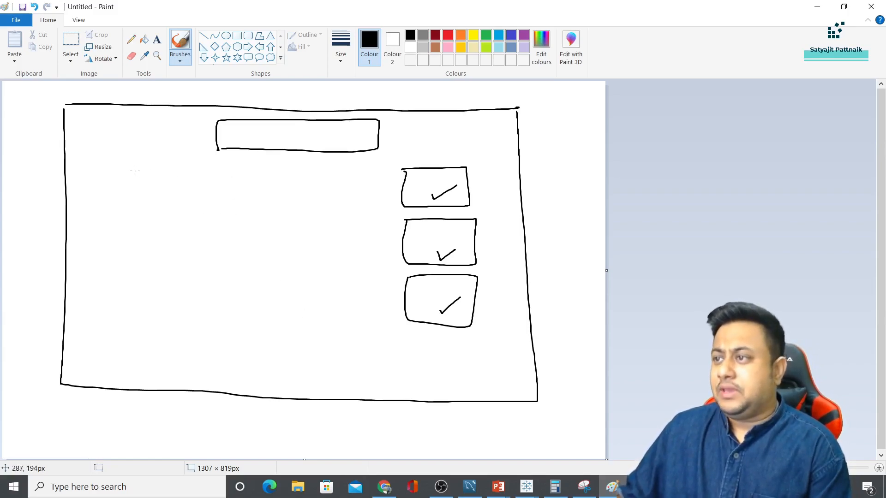
mouse_move(113, 166)
left_mouse_down()
mouse_move(317, 158)
mouse_move(141, 300)
mouse_move(125, 174)
left_mouse_up()
mouse_move(125, 343)
left_mouse_down()
mouse_move(225, 341)
mouse_move(138, 379)
left_mouse_up()
mouse_move(277, 341)
left_mouse_down()
mouse_move(392, 343)
mouse_move(319, 381)
left_mouse_up()
left_click_drag(166, 361, 193, 345)
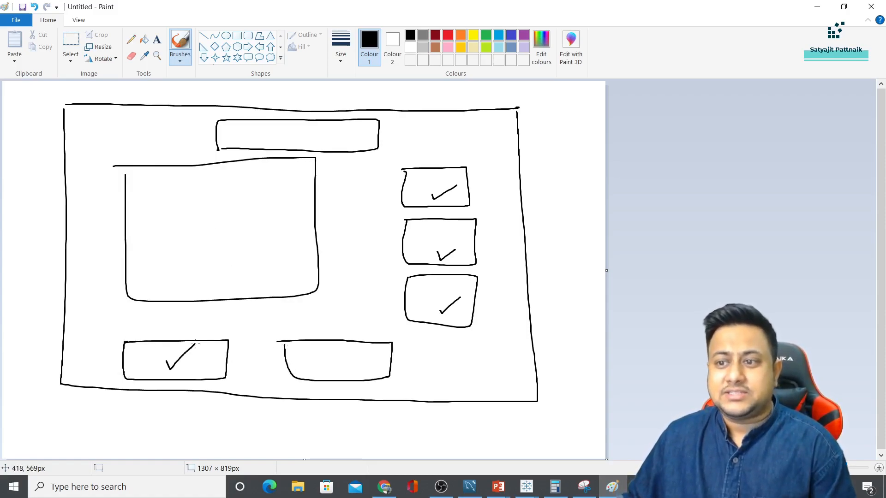
left_click_drag(312, 353, 338, 343)
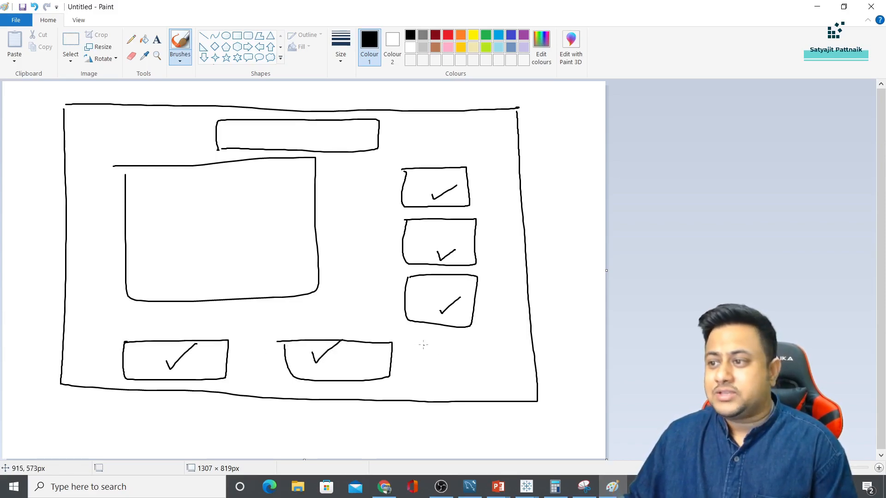
left_click_drag(518, 343, 430, 383)
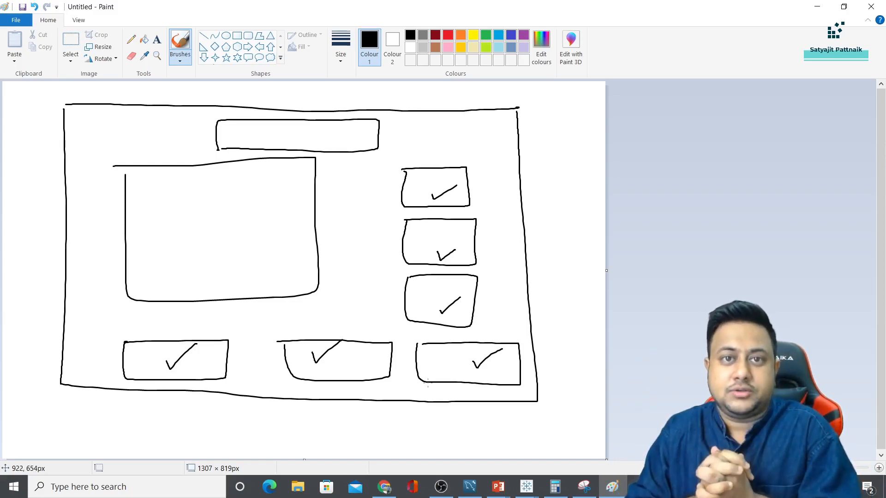
In a new Chrome tab on canva.com, open the 'Copy of image' design from All your designs
left_click(384, 487)
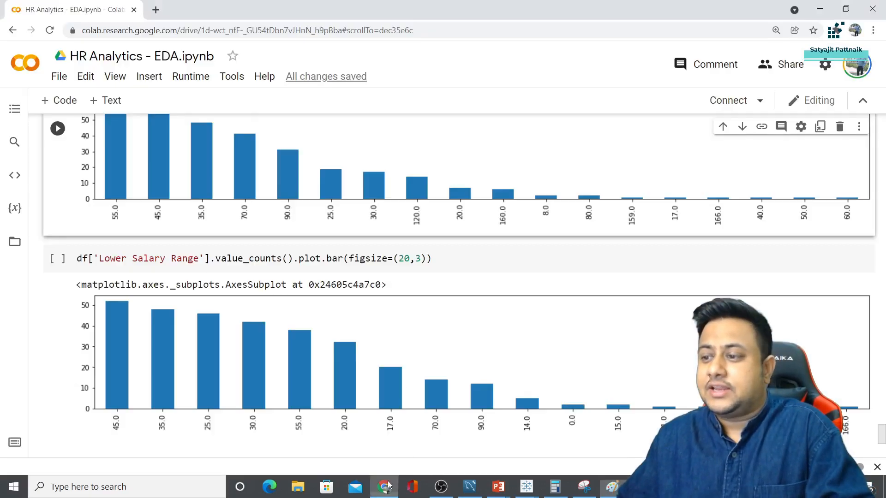
key("ctrl+t")
type("canva")
key("Return")
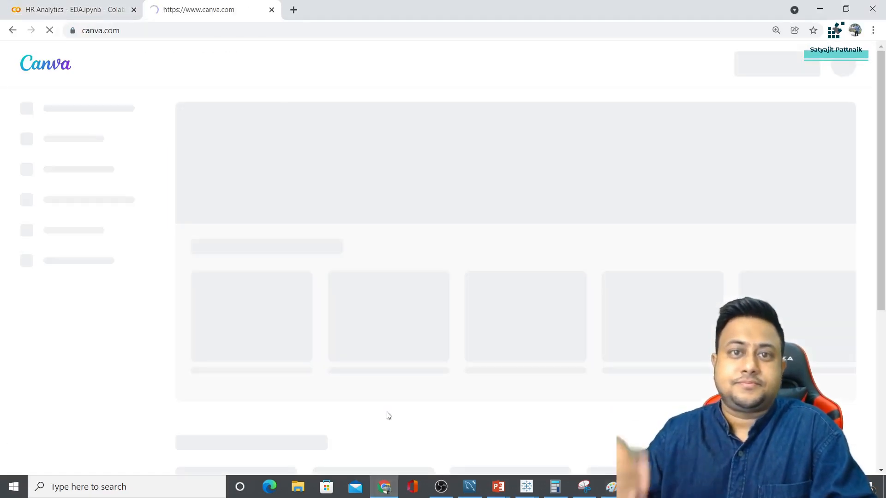
mouse_move(197, 313)
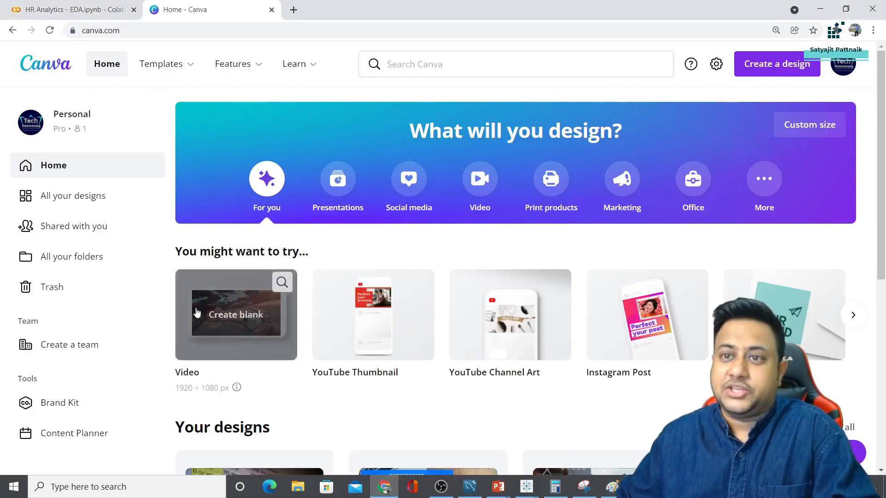
left_click(97, 196)
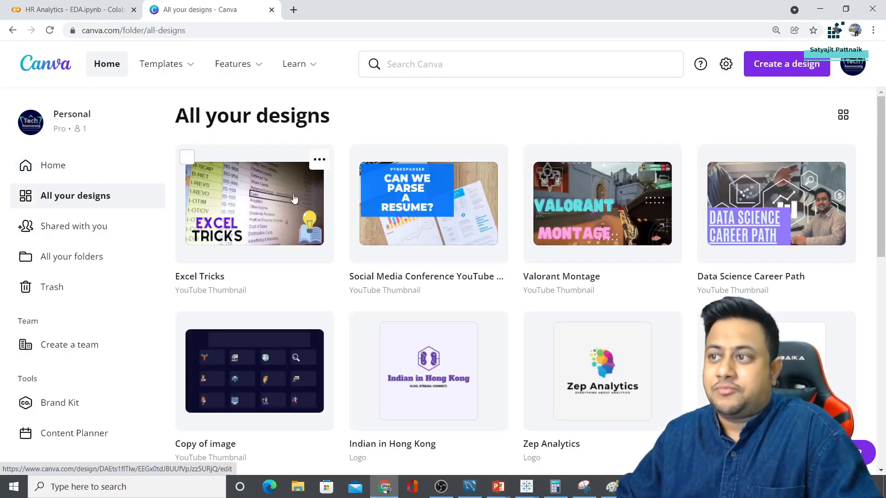
scroll(295, 208, "down", 5)
left_click(537, 265)
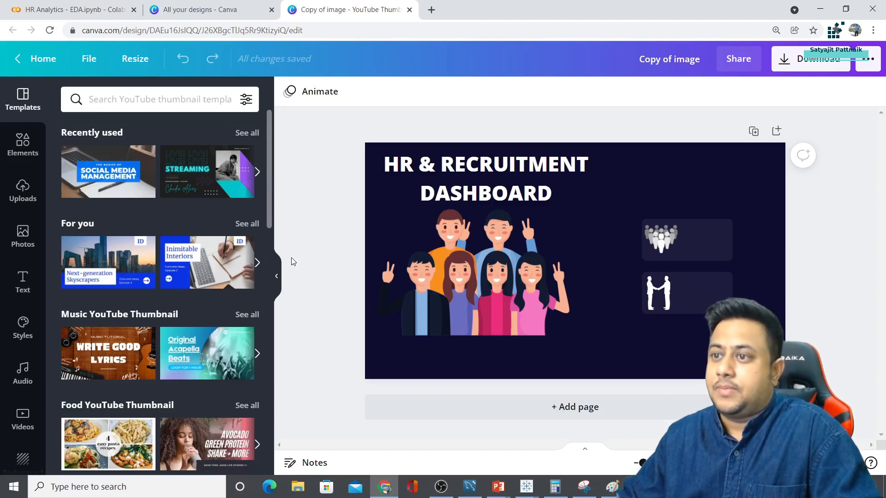
Hide the templates panel and check the navy page background and people illustration
left_click(276, 277)
left_click(573, 188)
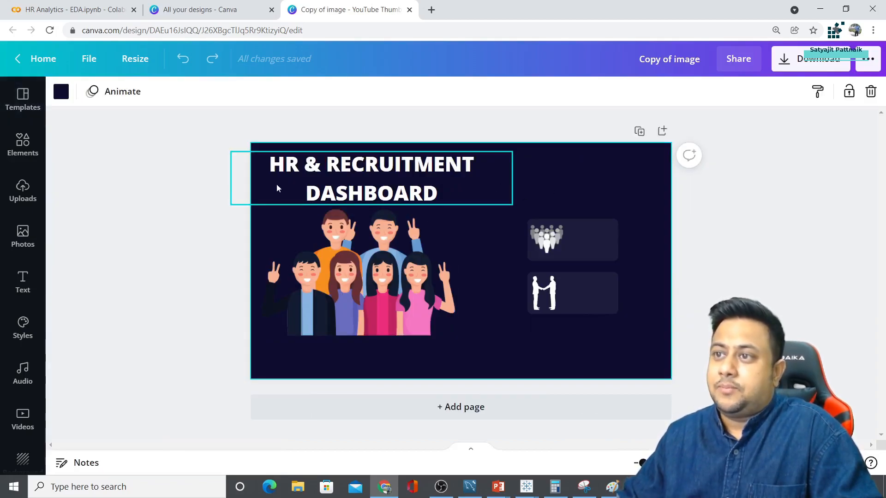
left_click(60, 92)
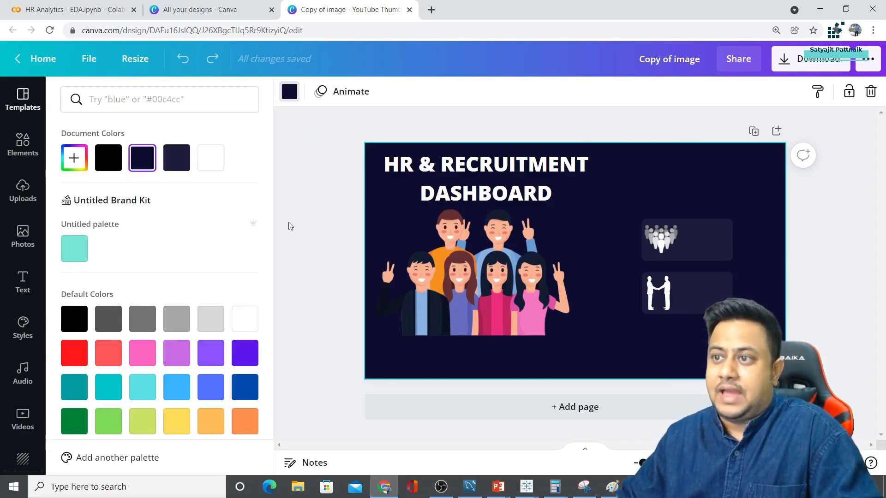
left_click(297, 235)
left_click(333, 257)
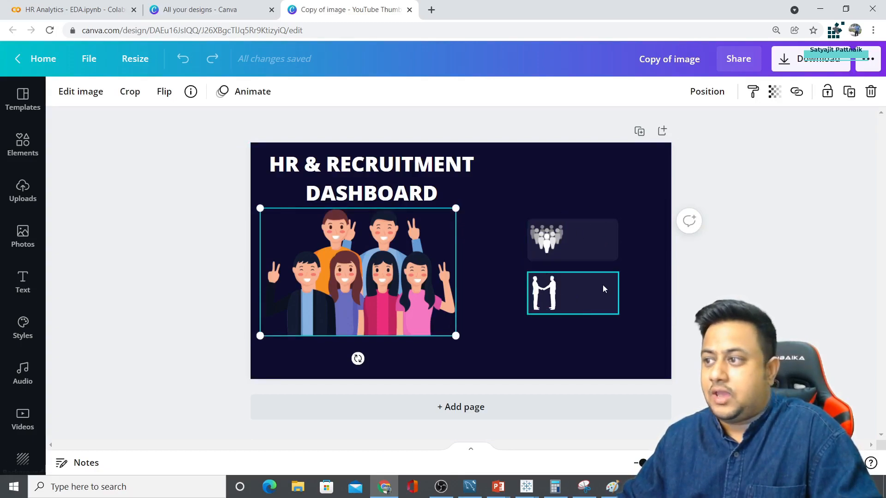
Nudge the group-icon card upward and try raising the handshake card, undoing that move
left_click(586, 234)
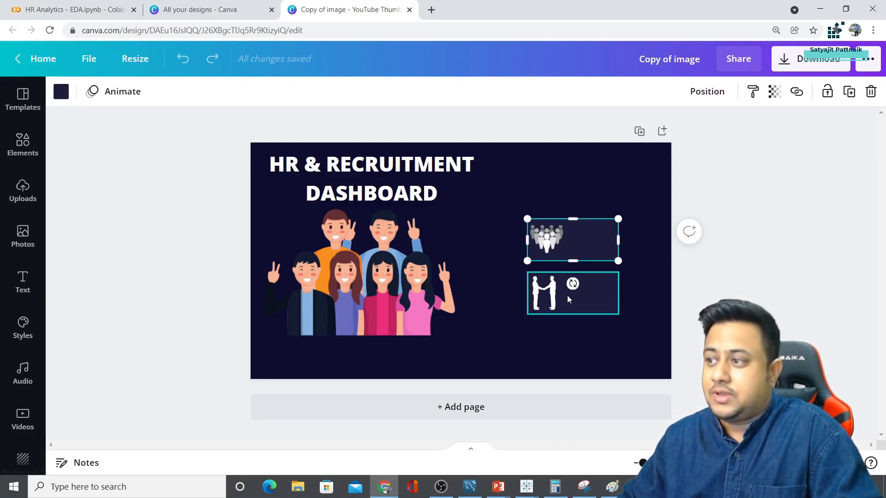
left_click(579, 301)
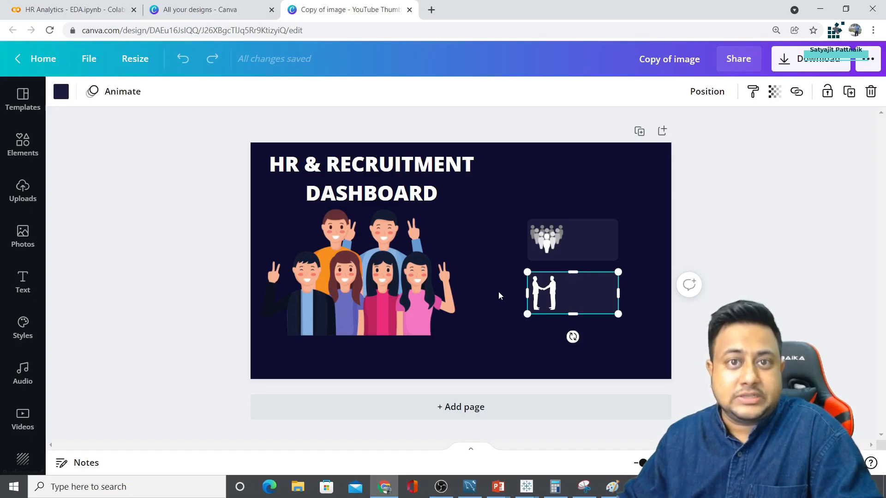
left_click(592, 253)
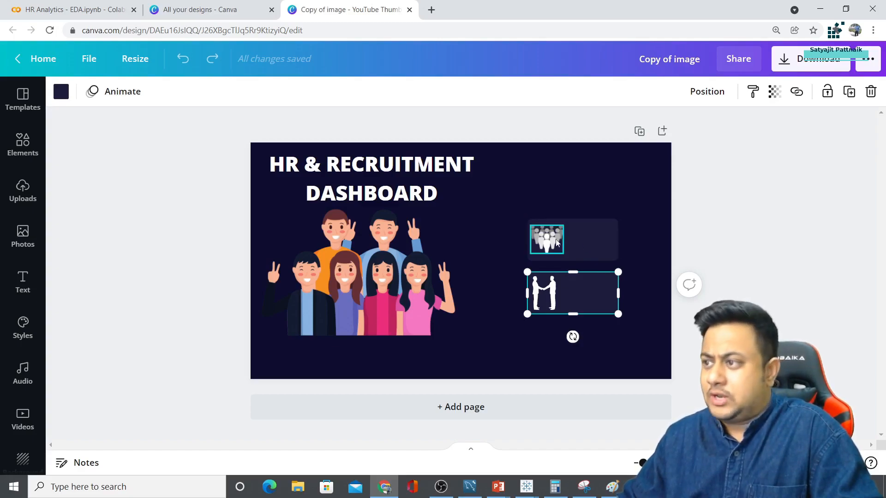
left_click_drag(584, 243, 580, 220)
left_click_drag(585, 301, 583, 279)
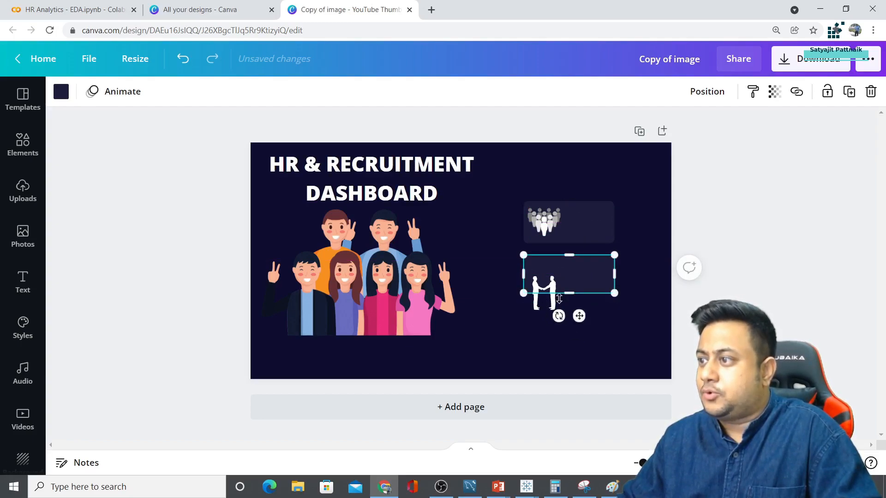
key("ctrl+z")
key("ctrl+y")
key("ctrl+z")
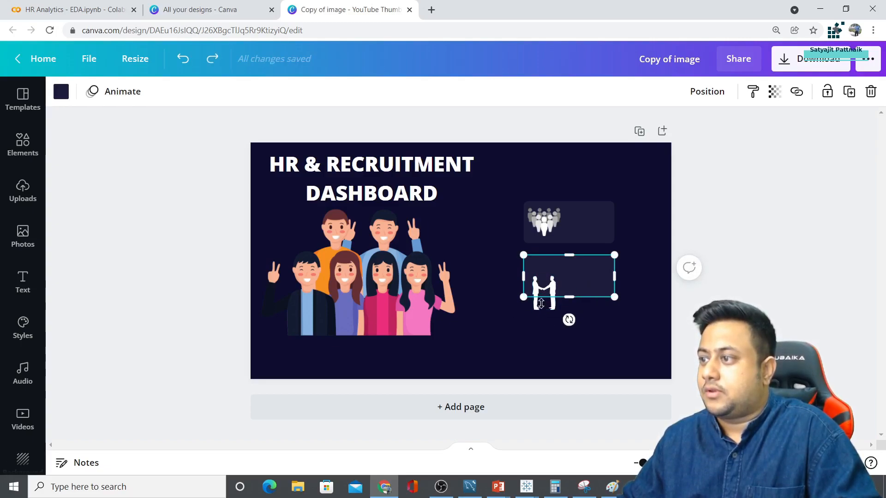
Copy a card as an empty third slot and stack the three cards with group and handshake icons
left_click(513, 315)
left_click_drag(543, 308, 573, 335)
left_click(574, 284)
left_click_drag(603, 229, 603, 211)
left_click_drag(546, 230, 546, 215)
left_click_drag(576, 278, 600, 256)
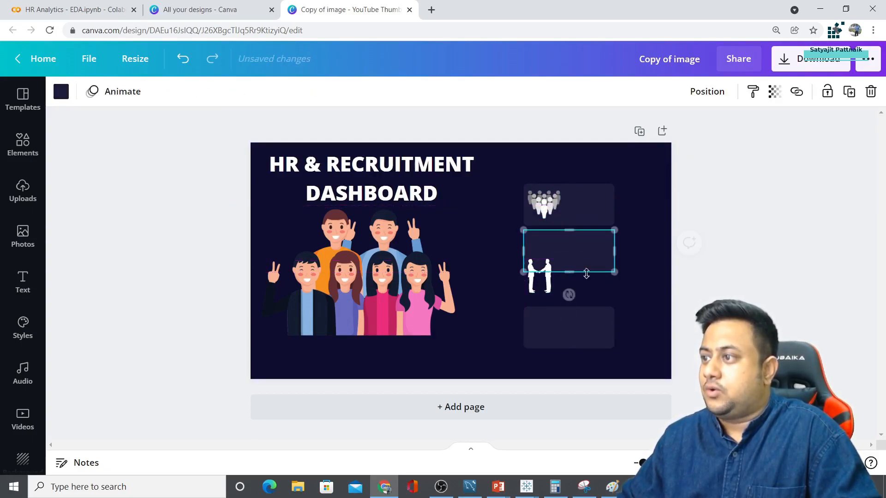
left_click(538, 282)
left_click_drag(538, 283, 534, 260)
left_click_drag(571, 326, 580, 308)
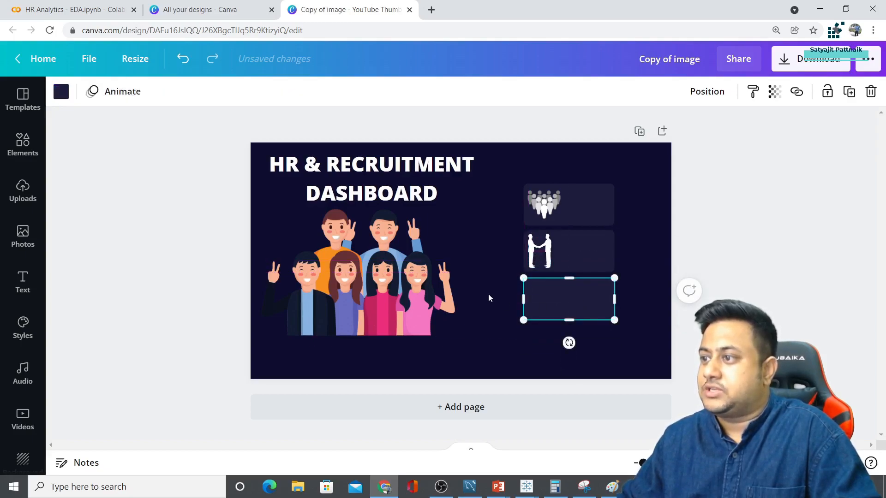
left_click(488, 296)
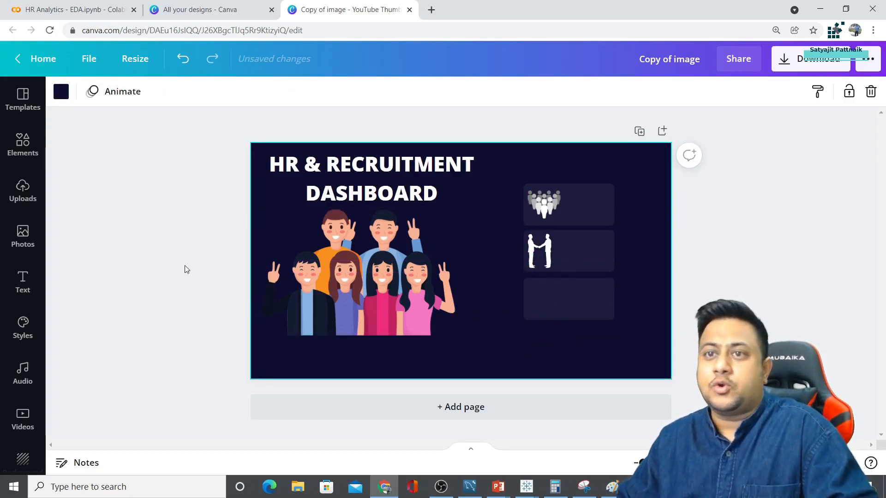
Search Elements for 'industry' and browse the results, discarding the first outline factory graphic
left_click(22, 145)
left_click(125, 98)
type("industry")
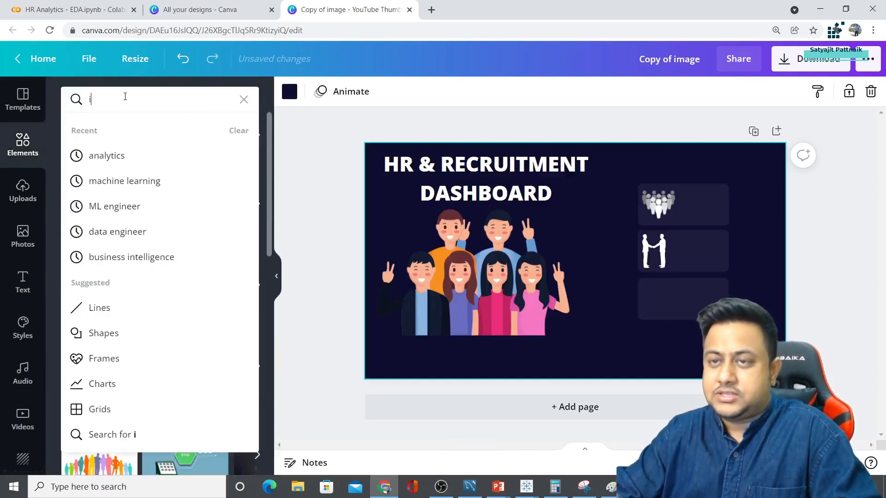
key("Return")
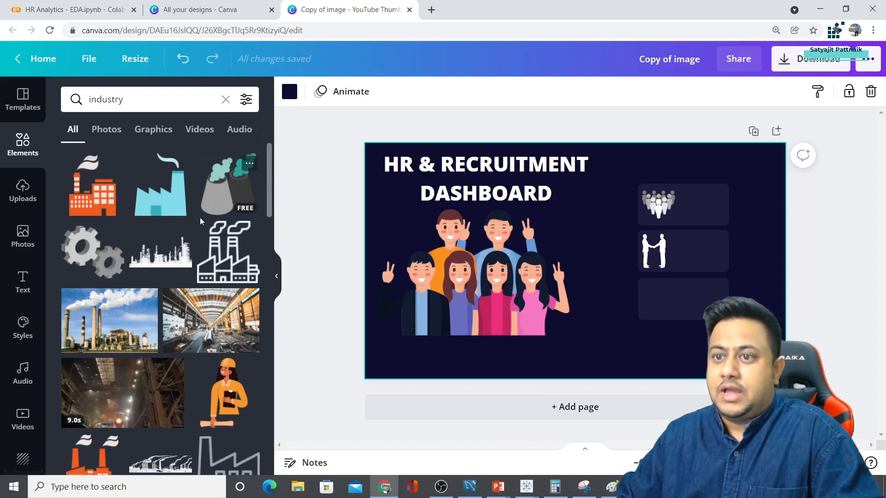
left_click(229, 259)
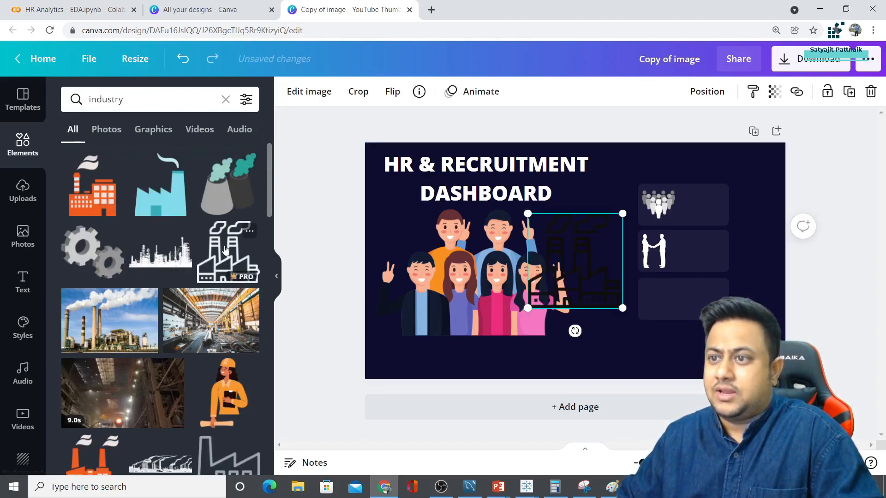
key("Delete")
scroll(145, 276, "down", 6)
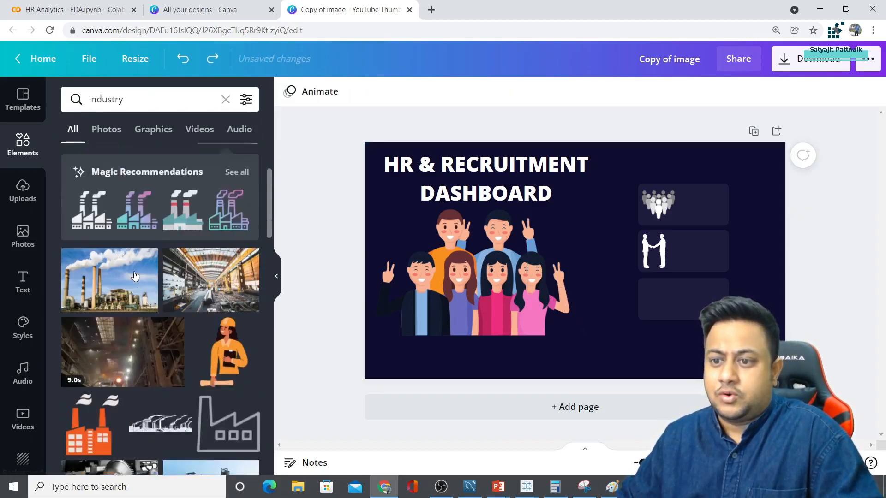
scroll(162, 273, "down", 4)
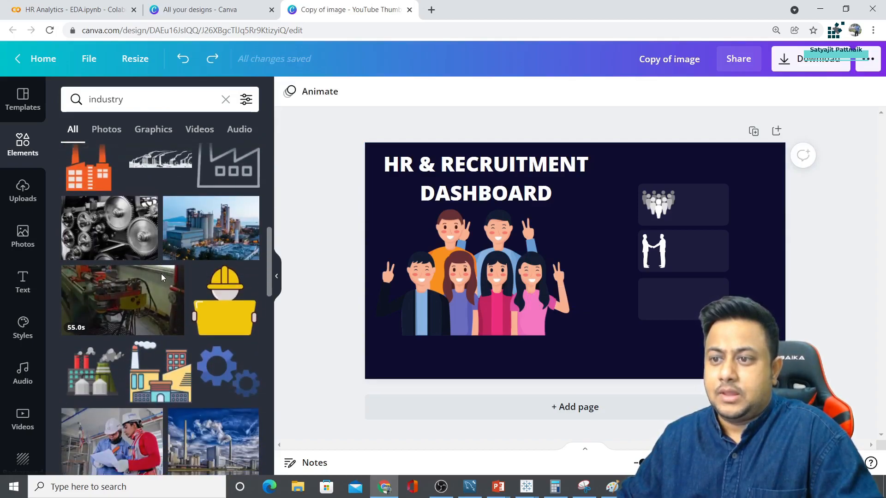
scroll(178, 275, "down", 8)
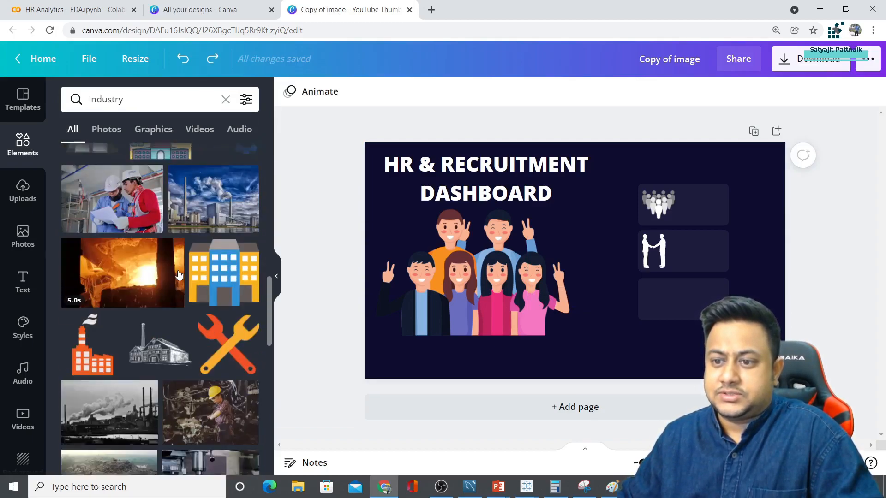
scroll(179, 275, "down", 3)
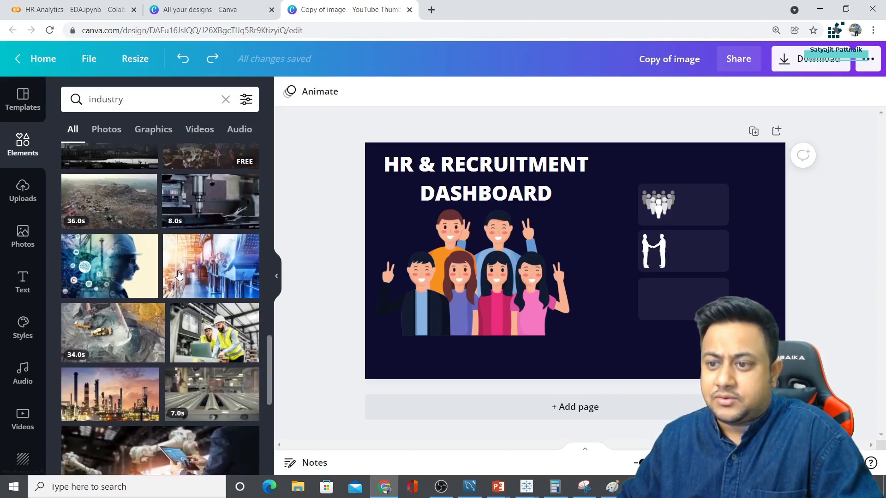
scroll(179, 275, "down", 5)
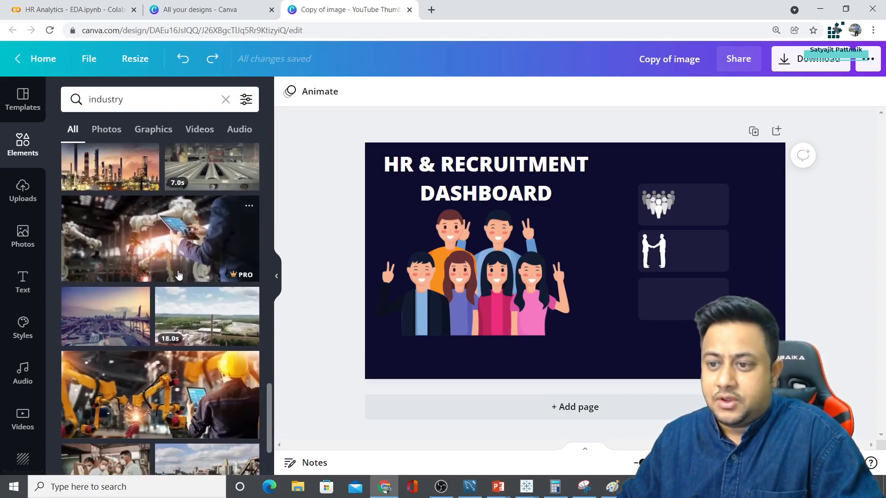
scroll(179, 275, "down", 2)
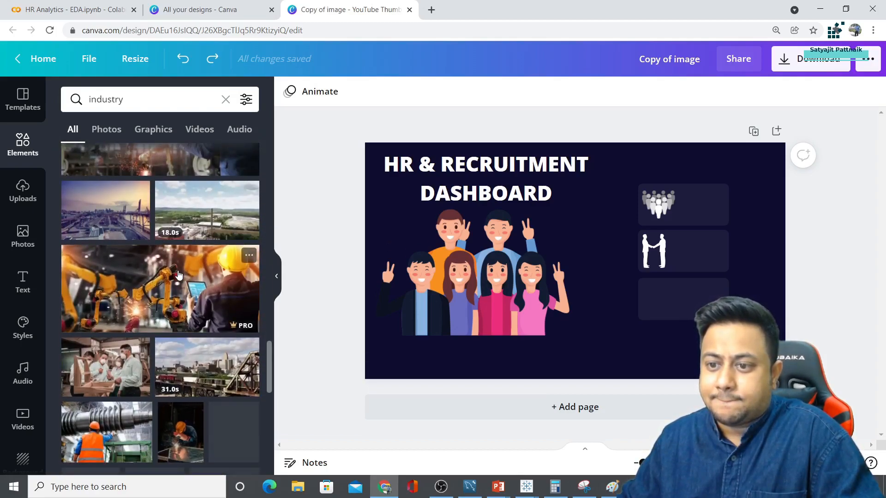
scroll(179, 275, "down", 5)
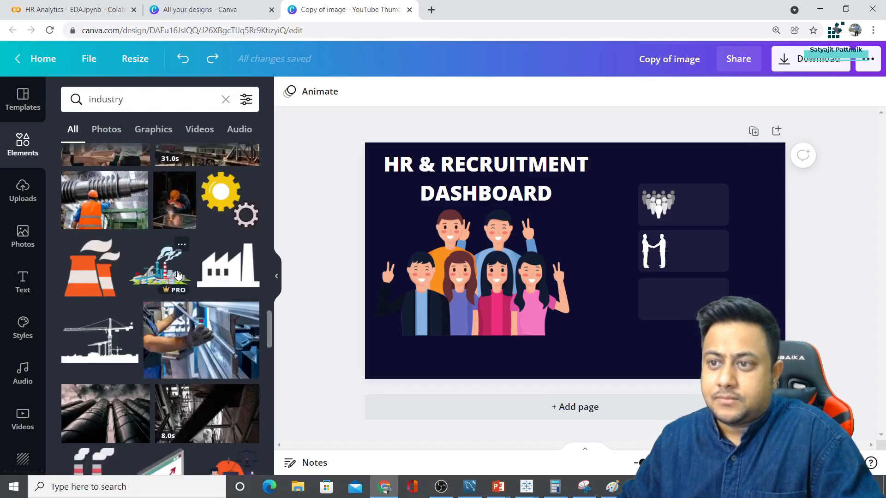
scroll(178, 275, "down", 3)
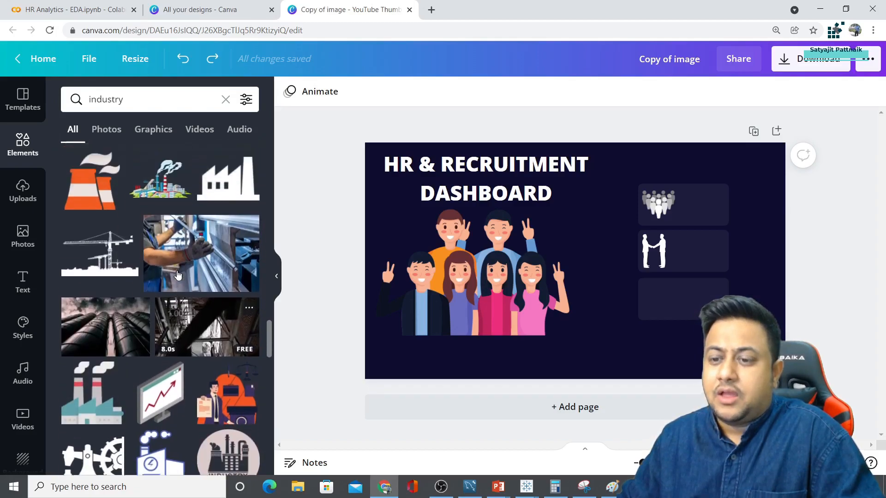
Add a factory graphic, colour it white and size it into the third box
left_click(228, 159)
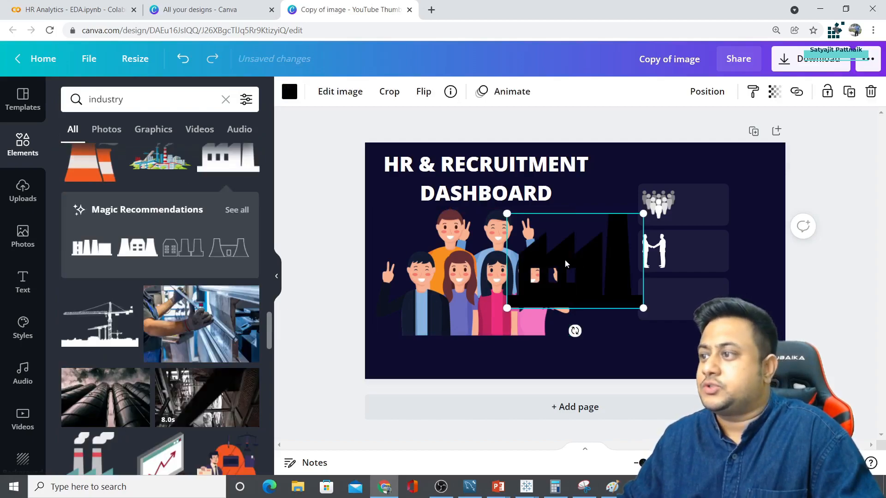
left_click(289, 91)
left_click(210, 158)
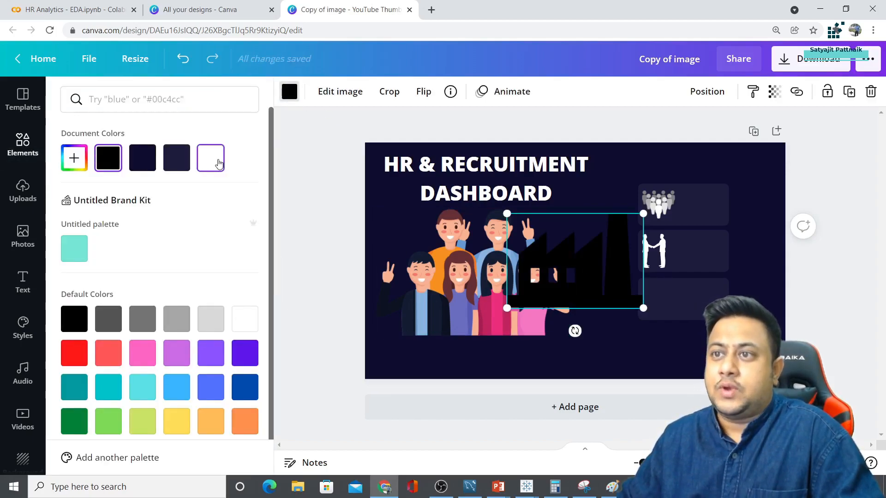
left_click_drag(507, 214, 660, 302)
left_click(655, 303)
left_click(619, 300)
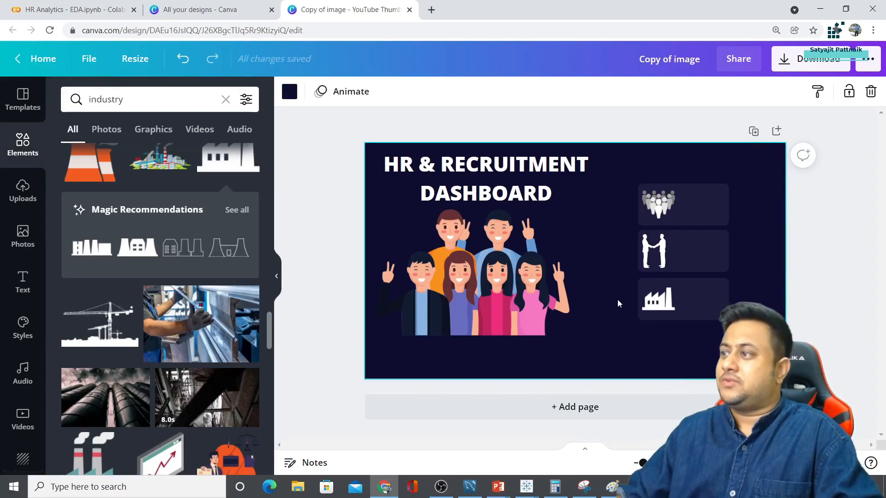
Rename the Canva design to 'Home Page'
left_click(331, 237)
left_click(680, 64)
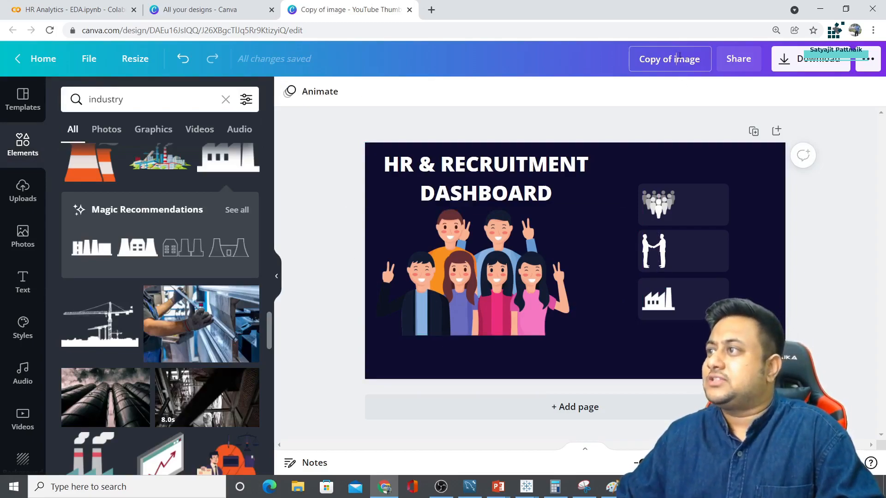
type("Home Page")
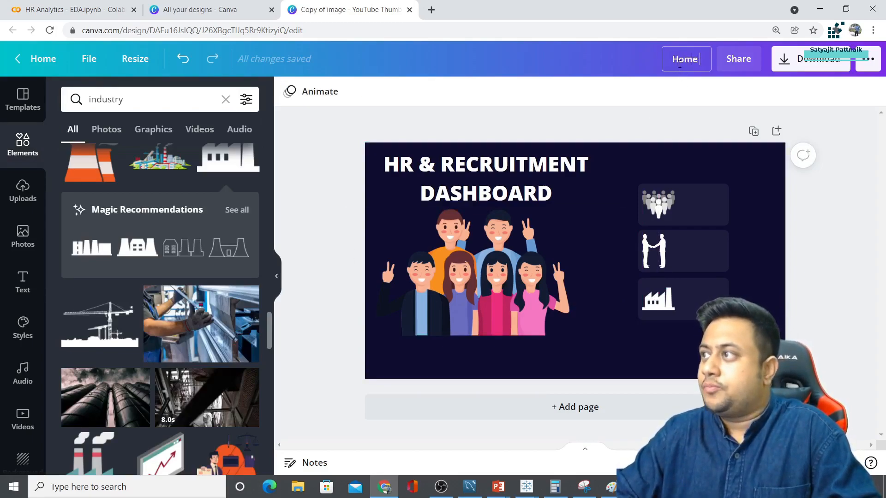
key("Return")
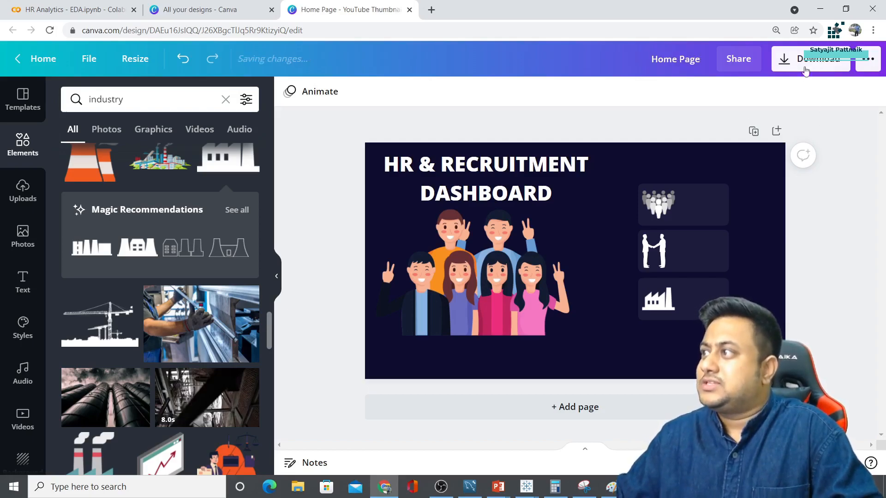
Download the design as Home Page.png and return to the Tableau workbook
left_click(811, 59)
left_click(768, 305)
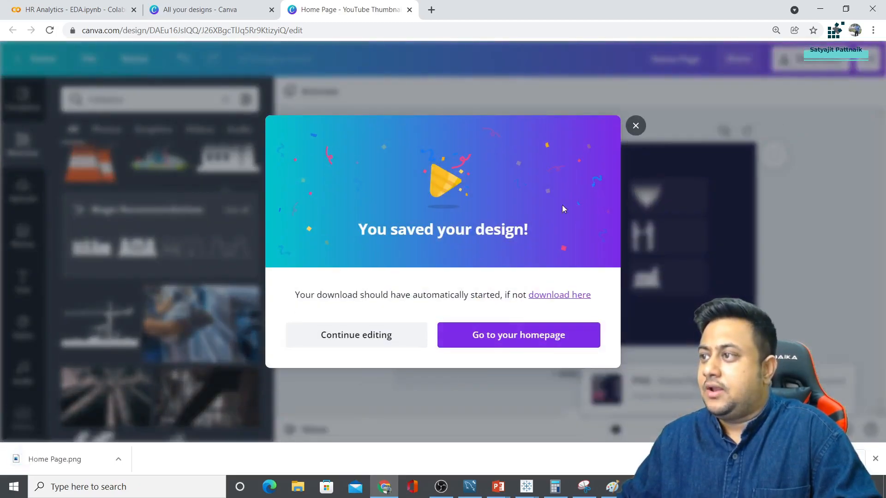
left_click(635, 125)
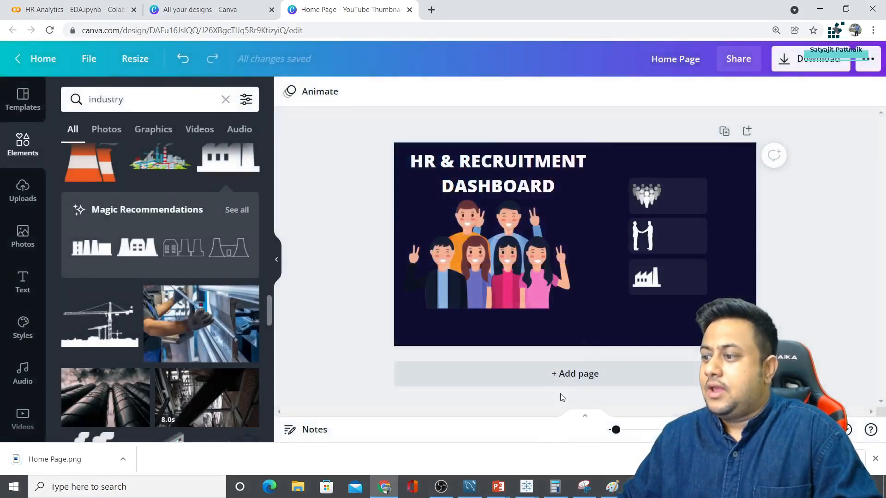
mouse_move(526, 487)
left_click(566, 442)
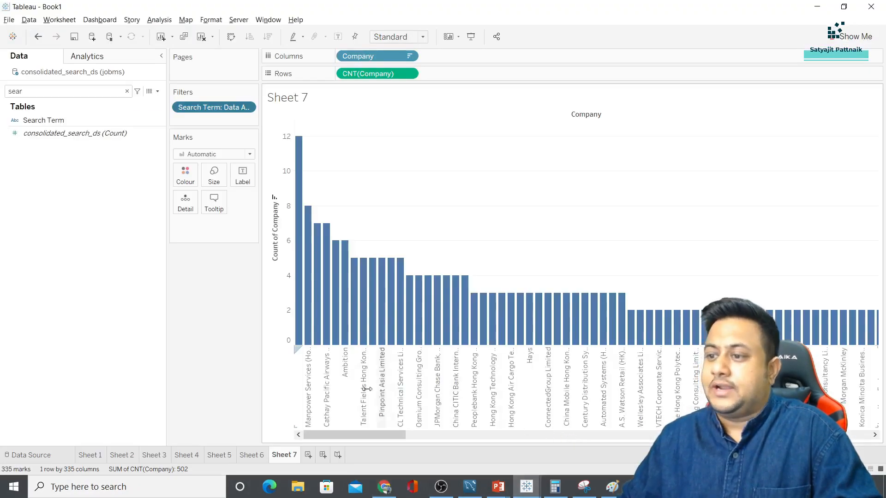
Create a new dashboard, review Sheets 1–4 and rename Sheet 1 to 'Total Companies'
left_click(323, 455)
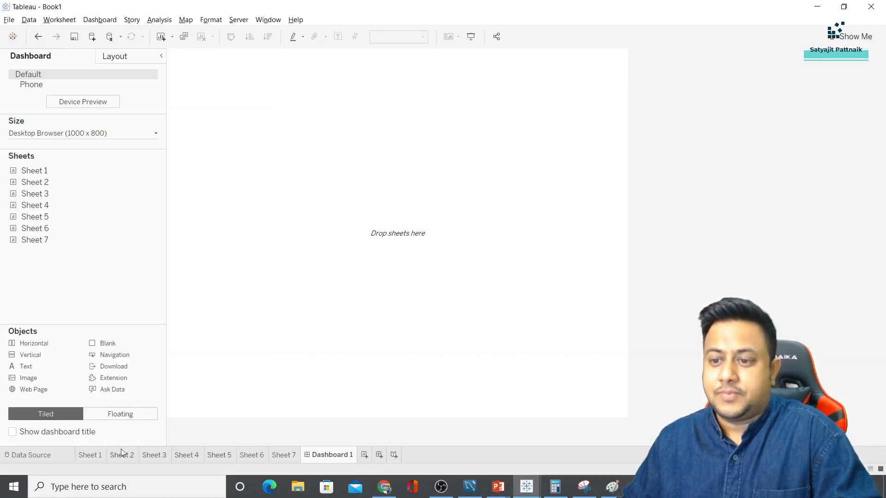
left_click(90, 455)
left_click(122, 456)
left_click(154, 456)
left_click(187, 455)
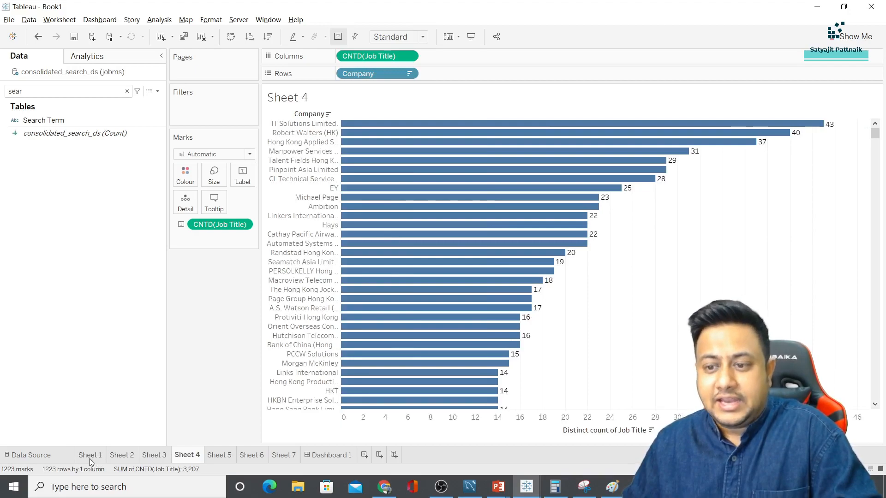
left_click(90, 456)
double_click(90, 455)
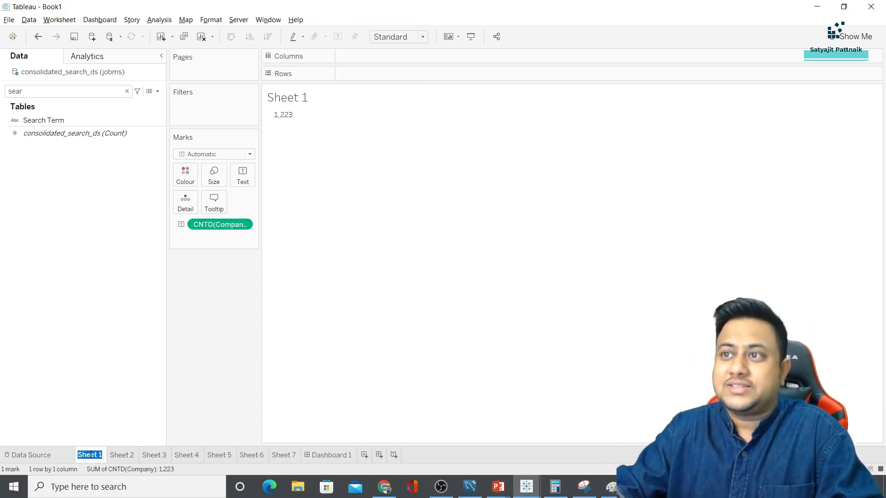
type("Total Companies")
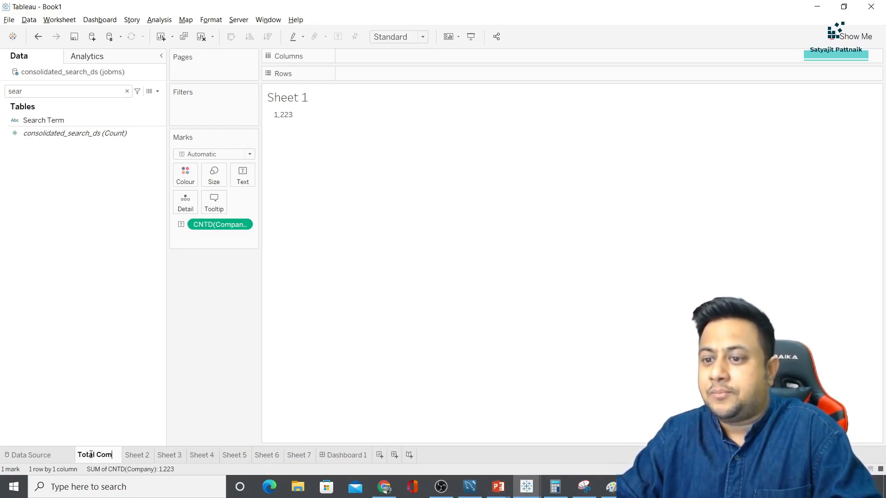
key("Return")
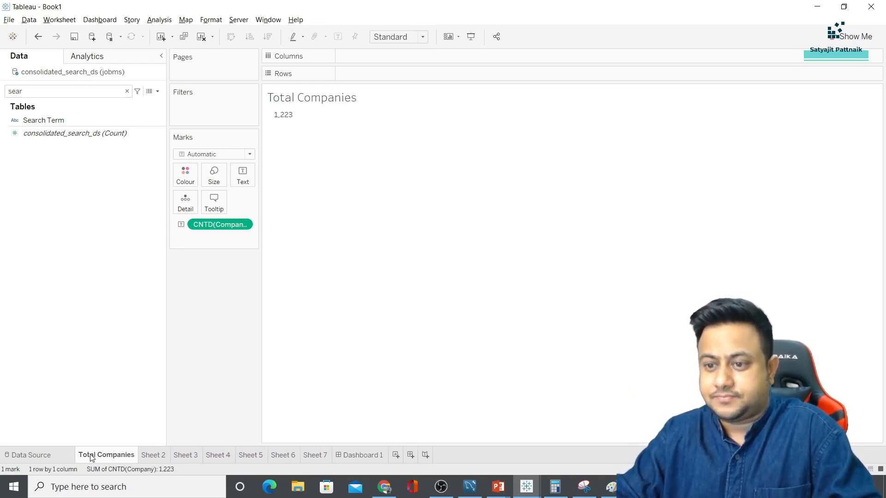
Rename Sheet 2 to 'Total Jobs' and Sheet 3 to 'Total Industries'
left_click(155, 455)
double_click(155, 454)
type("Total Jobs")
key("Return")
left_click(194, 456)
double_click(194, 456)
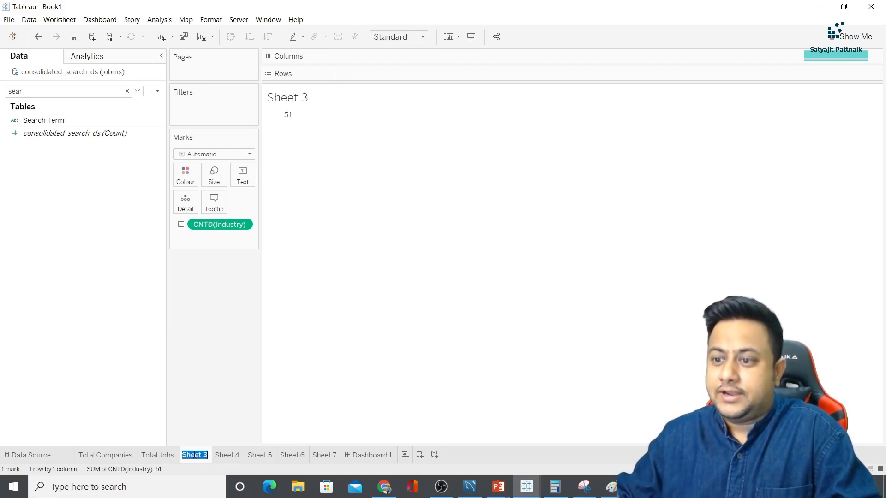
type("Total Industries")
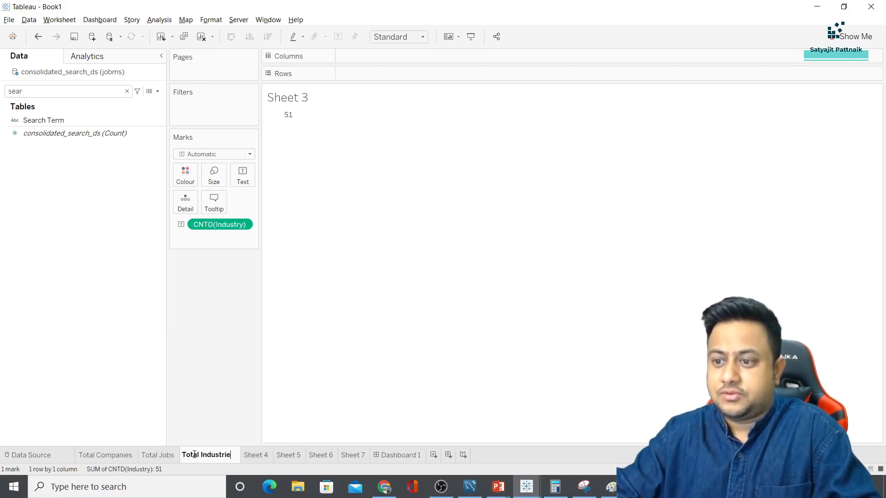
key("Return")
Rename the company bar-chart Sheet 4 to 'Job Title vs Company' and switch to Dashboard 1
left_click(252, 456)
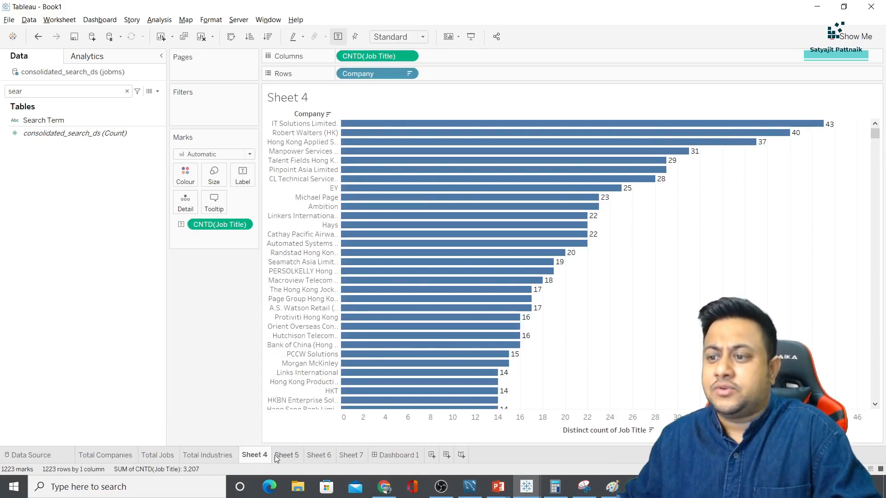
double_click(259, 456)
type("J")
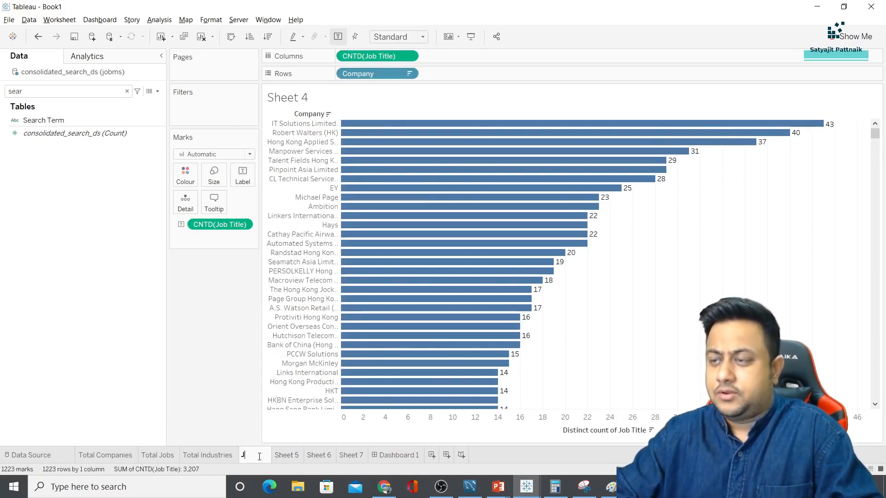
type("ob Title vs Company")
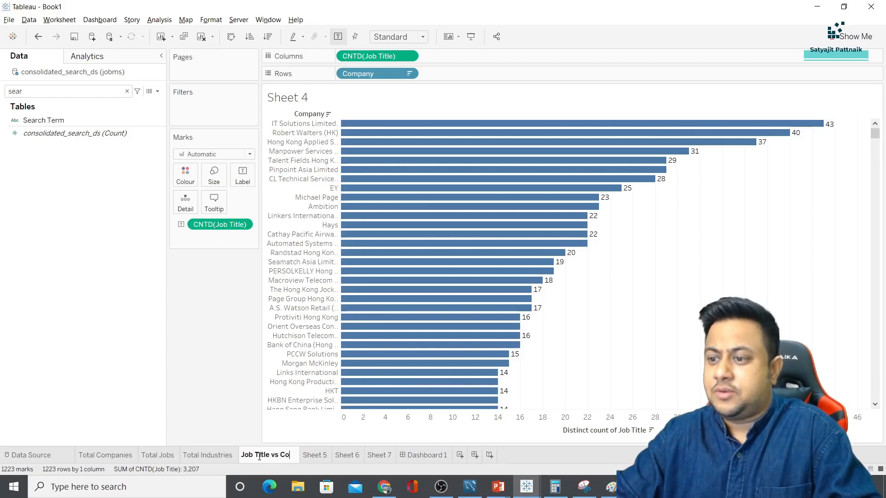
key("Return")
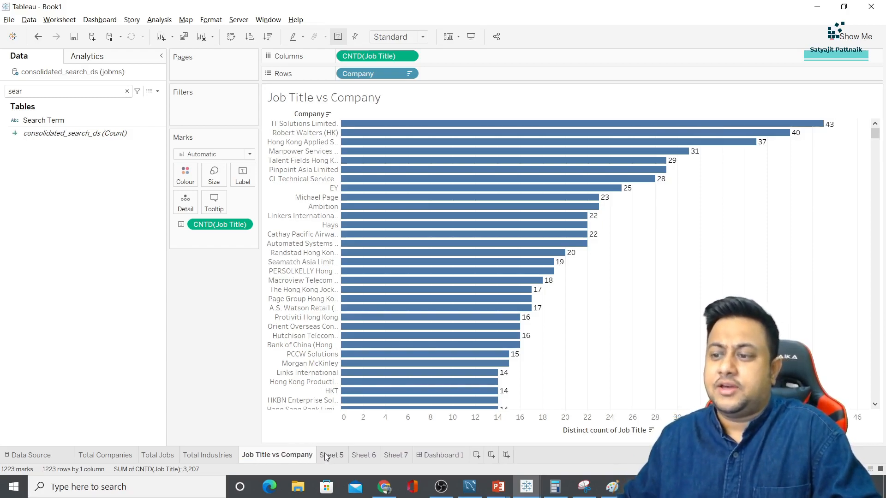
left_click(447, 457)
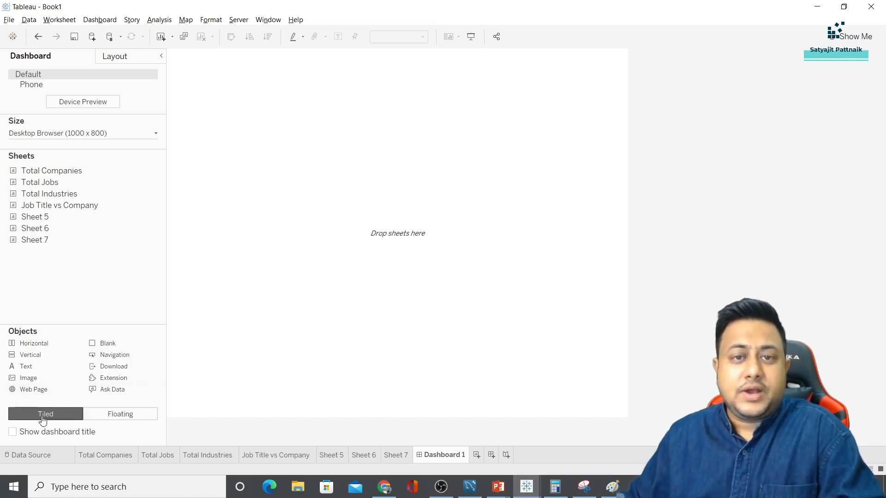
Set Dashboard 1's size to Automatic
left_click(66, 135)
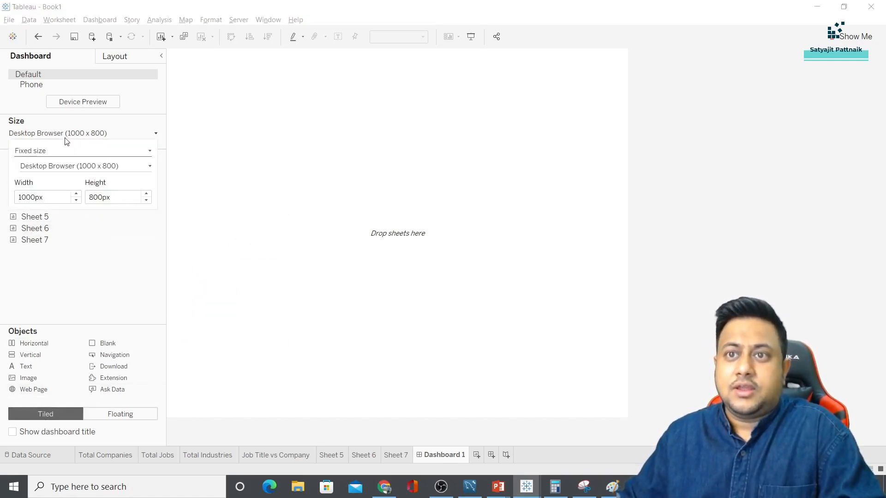
left_click(58, 156)
left_click(58, 169)
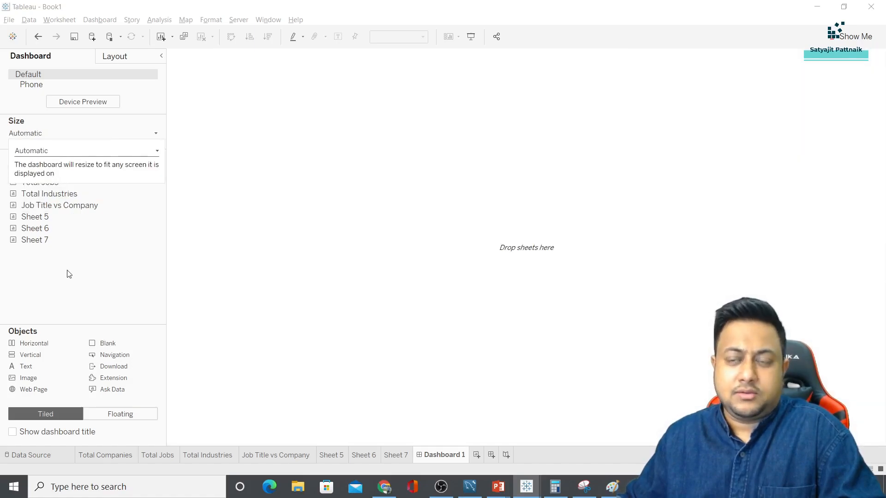
Insert Downloads\Home Page.png as a fitted image object across the dashboard
double_click(36, 381)
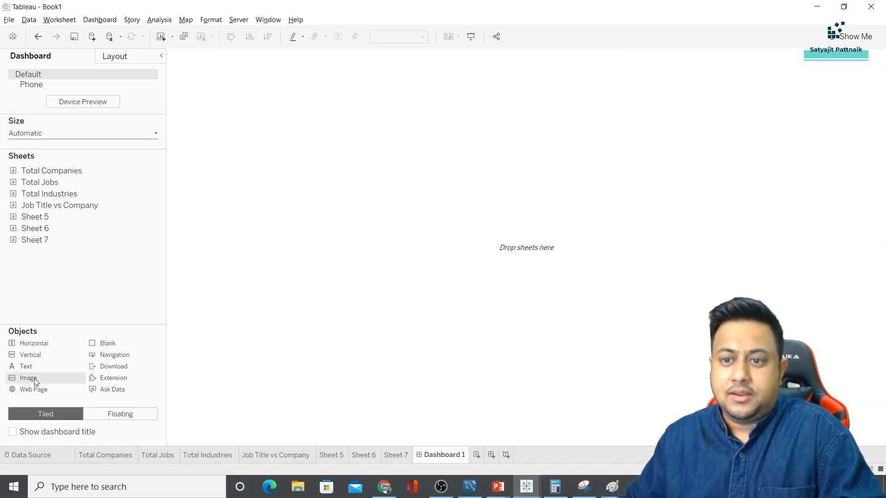
left_click(507, 170)
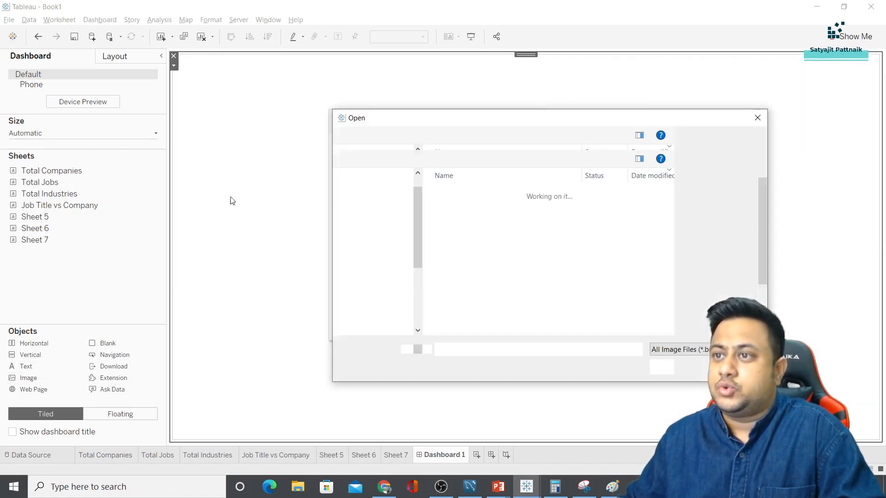
left_click(381, 190)
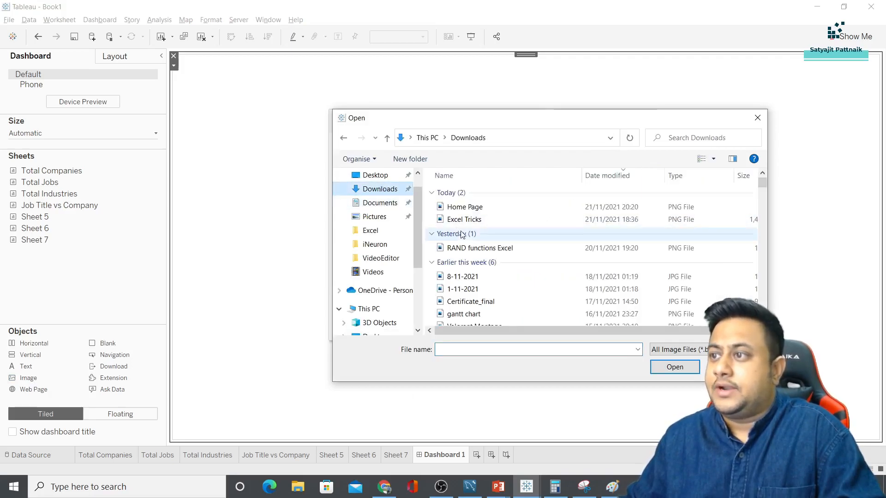
double_click(449, 204)
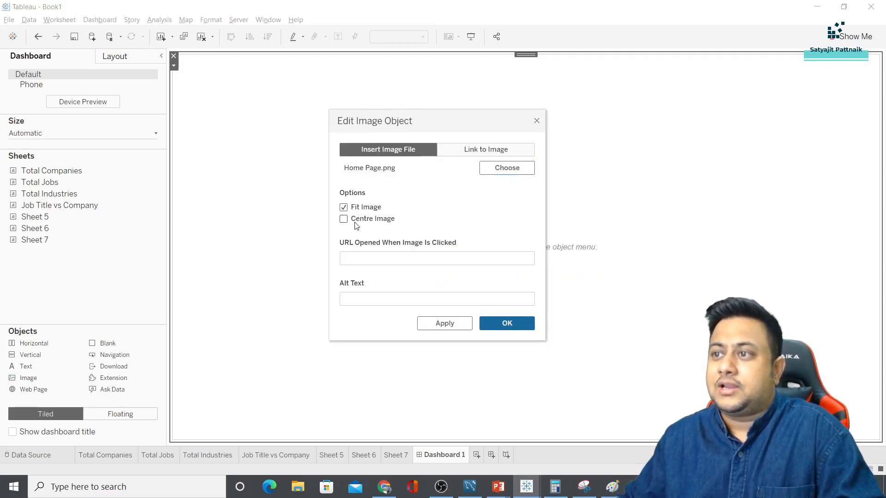
left_click(485, 325)
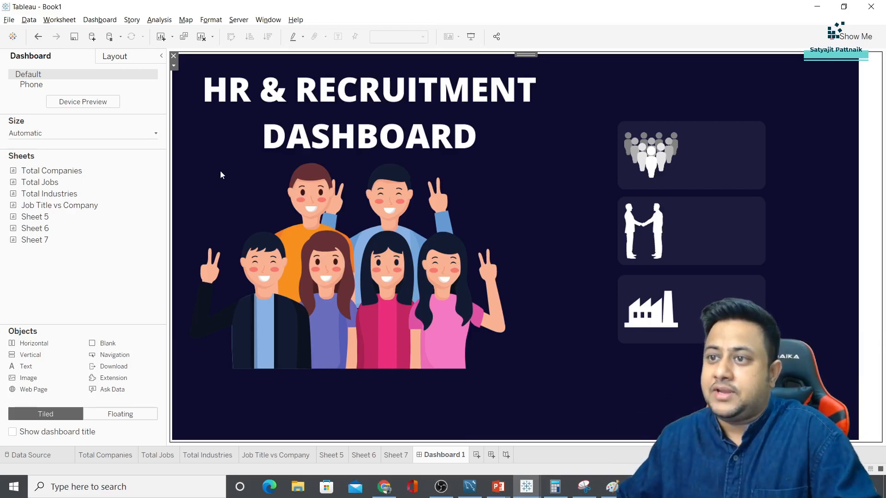
Float the Total Companies sheet (1,223) and resize it into the handshake box
mouse_move(54, 177)
left_click_drag(54, 174, 524, 170)
left_click(121, 415)
left_click_drag(516, 294, 666, 211)
left_click_drag(710, 159, 717, 202)
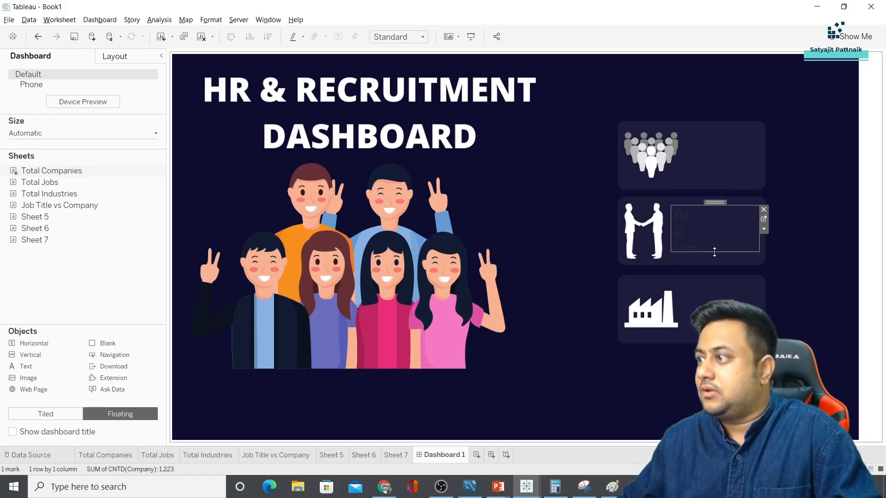
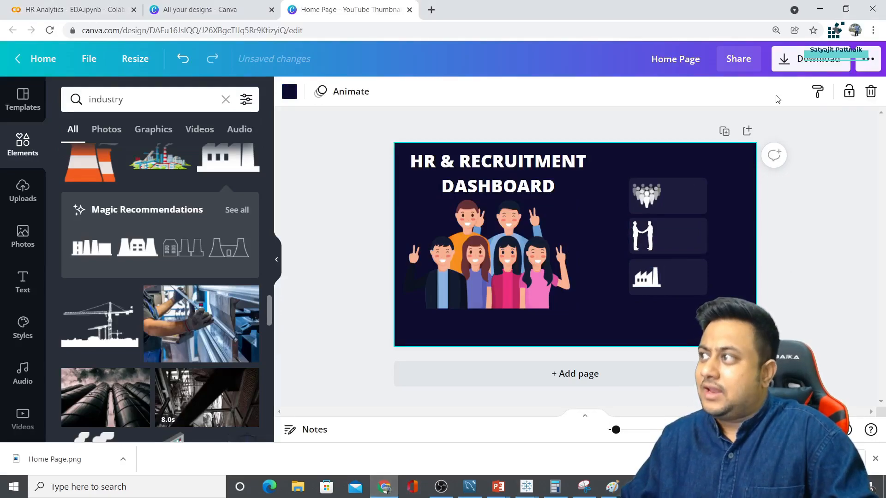
Back in Book1, nudge the Total Industries title within its card and open it for editing
left_click(526, 487)
left_click(553, 395)
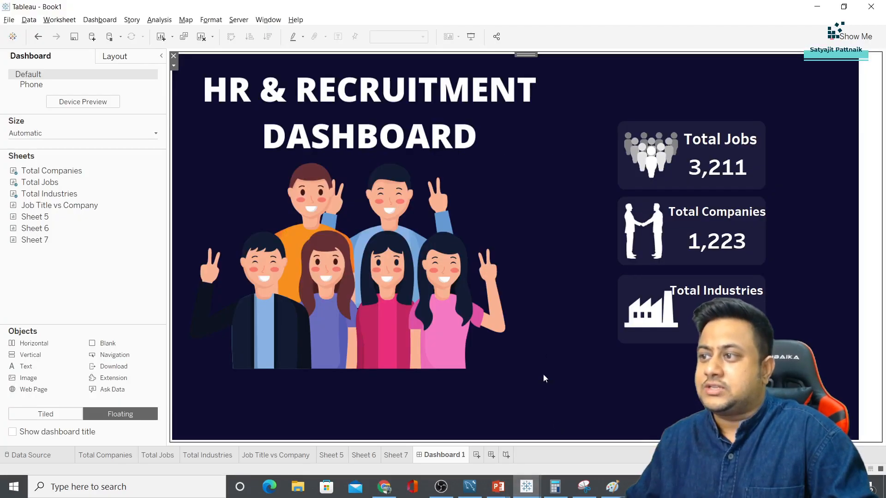
left_click(726, 319)
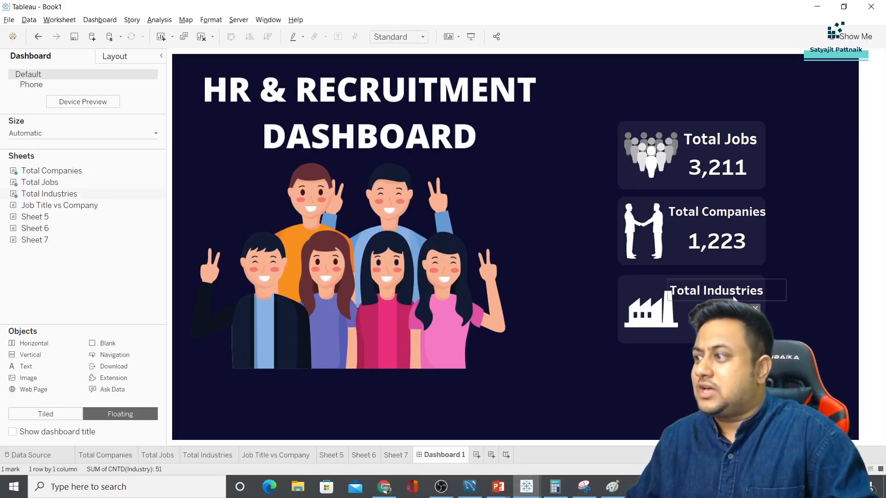
left_click(726, 289)
left_click_drag(726, 276, 730, 279)
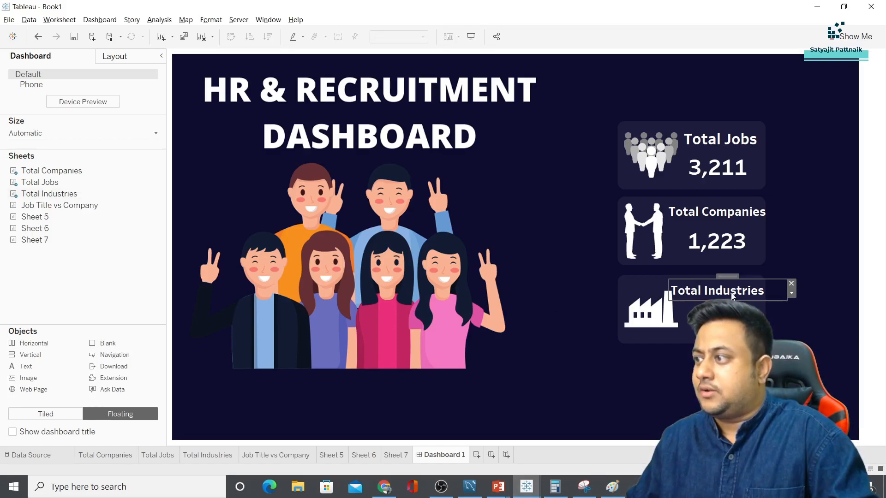
double_click(731, 296)
Set the Total Industries title to font size 15
left_click(412, 184)
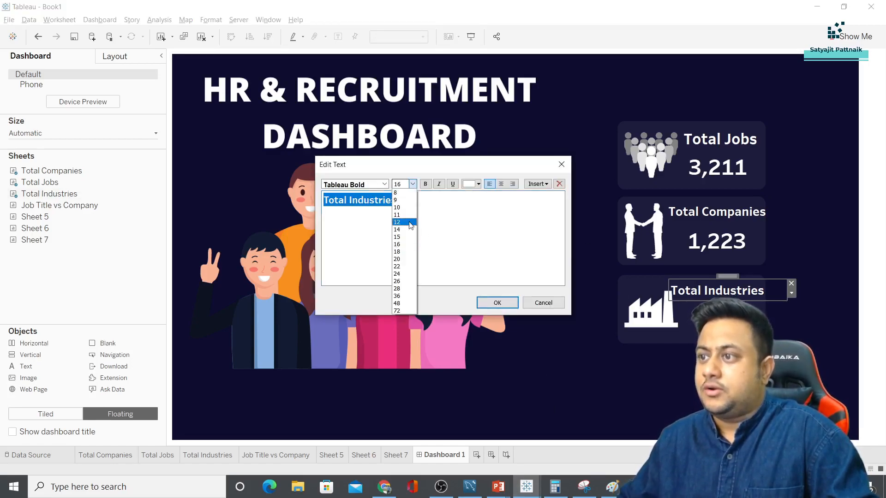
left_click(406, 185)
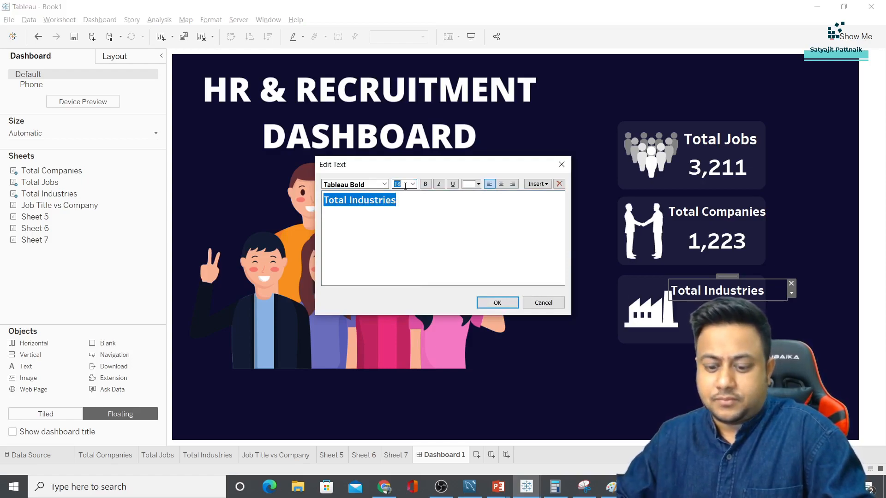
type("15")
key("Return")
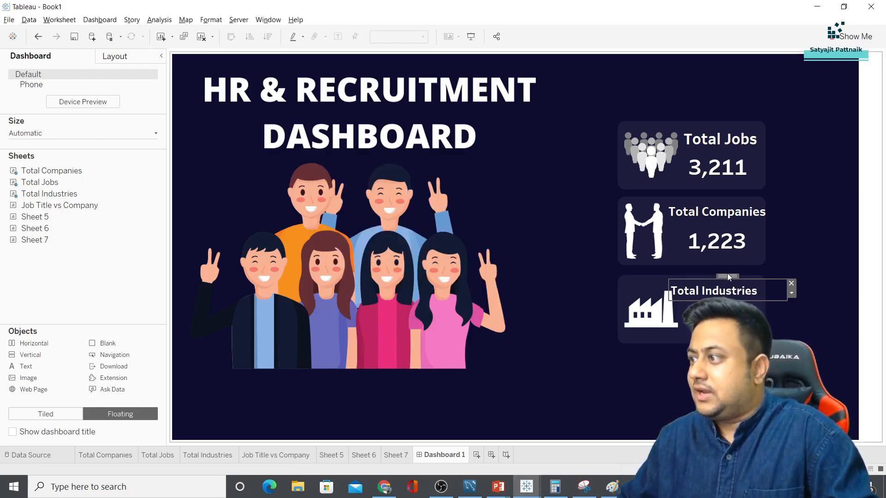
Set the Total Companies and Total Jobs titles to font size 15 as well
left_click(704, 206)
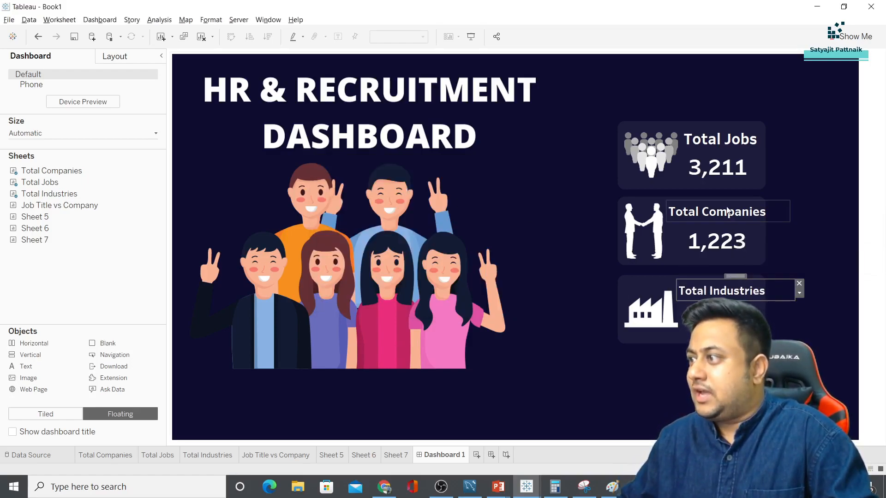
double_click(704, 206)
key("ctrl+a")
double_click(409, 184)
type("15")
key("Return")
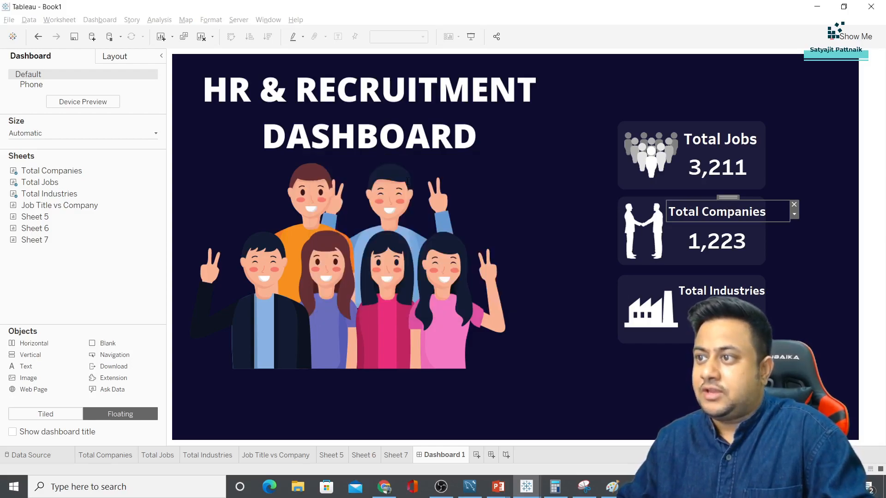
left_click(719, 139)
double_click(719, 139)
key("ctrl+a")
double_click(402, 184)
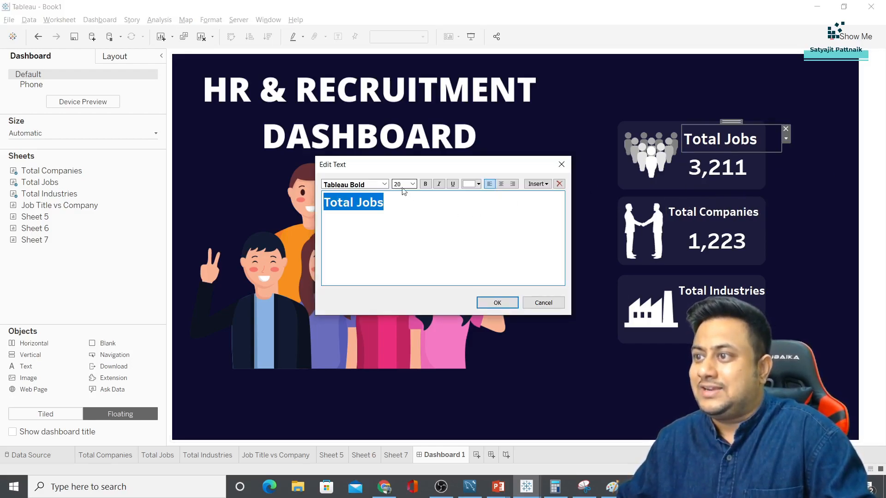
type("15")
key("Return")
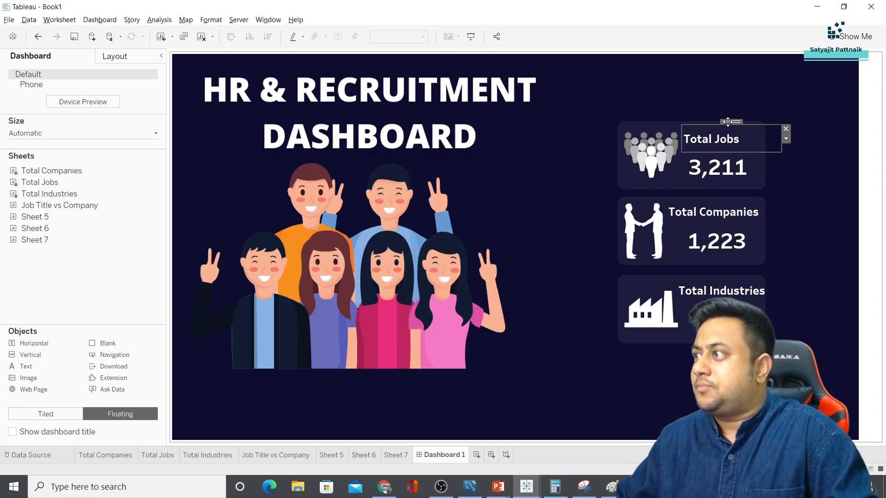
Centre the Total Jobs, Total Companies and Total Industries titles over their card values
left_click_drag(732, 122, 733, 131)
left_click(718, 205)
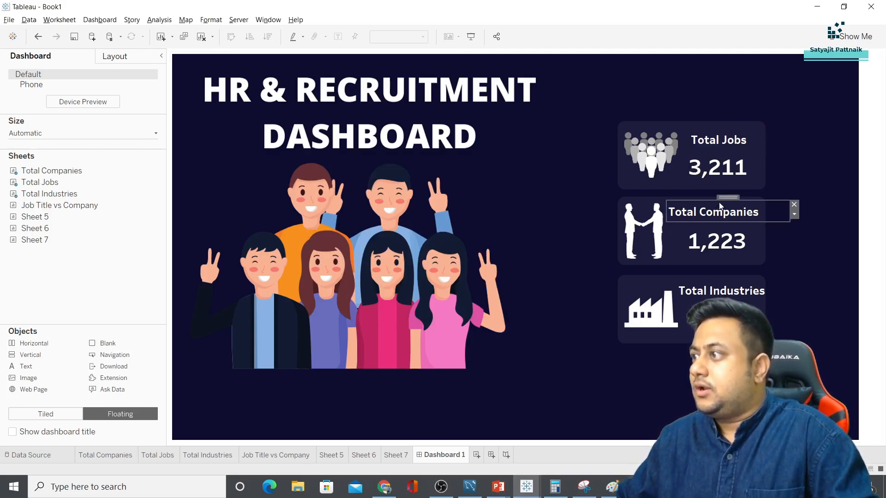
left_click_drag(719, 203, 726, 204)
left_click_drag(722, 291, 733, 277)
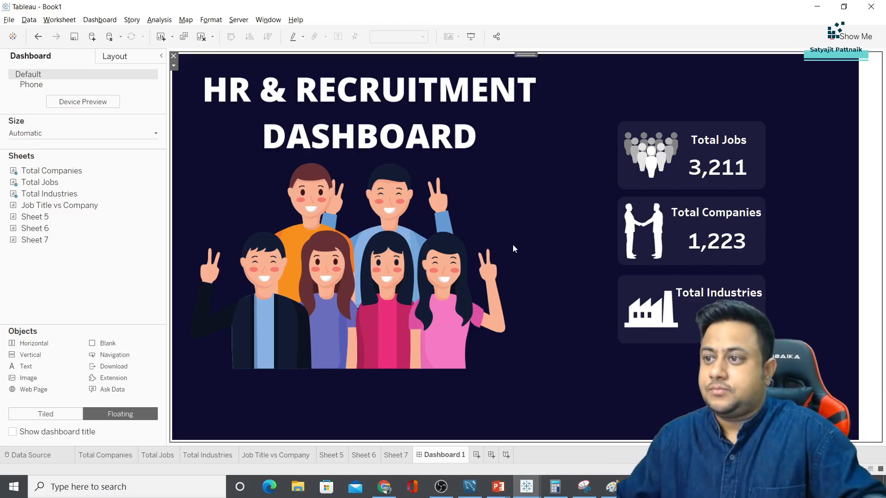
In Canva, find the 'image' summary background design in All your designs and open it
left_click(385, 486)
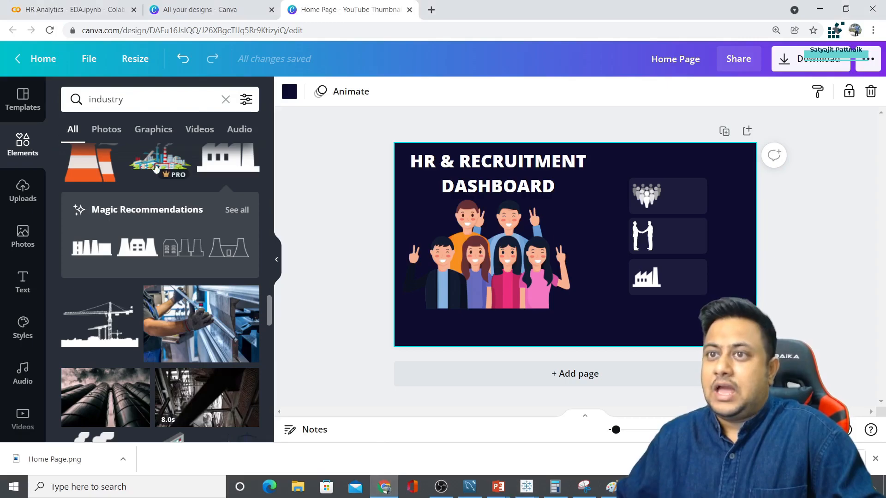
left_click(44, 58)
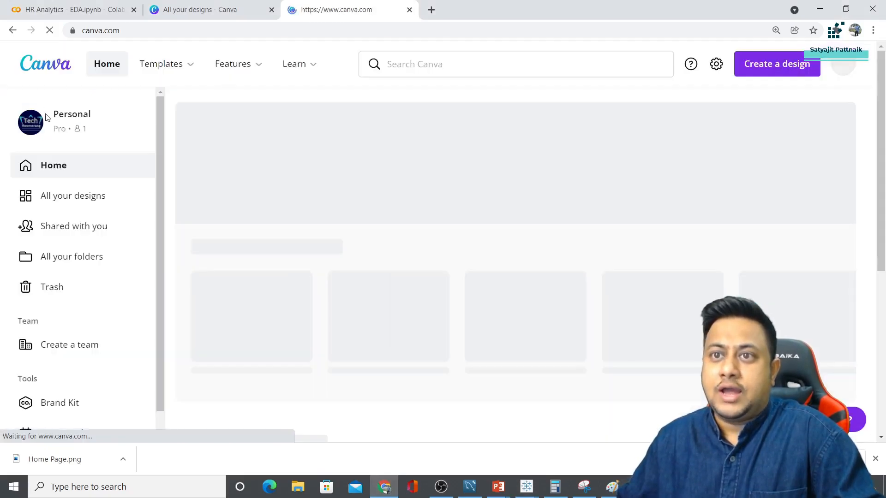
left_click(63, 198)
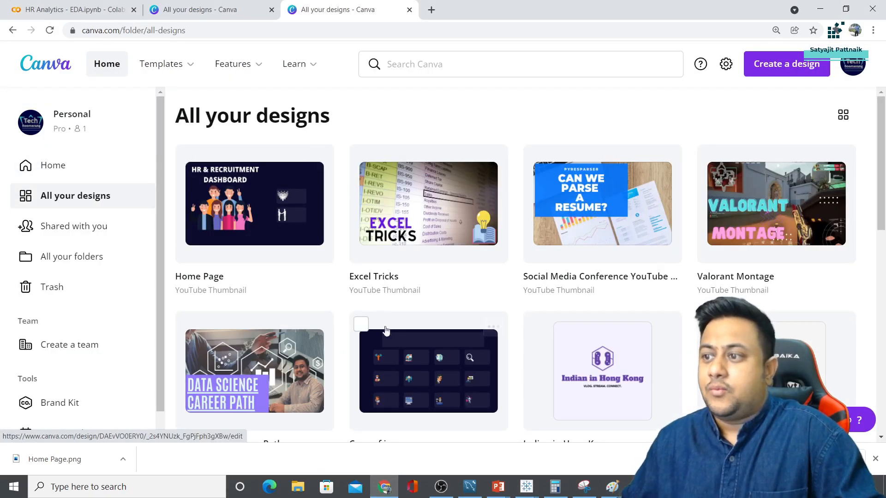
left_click(397, 361)
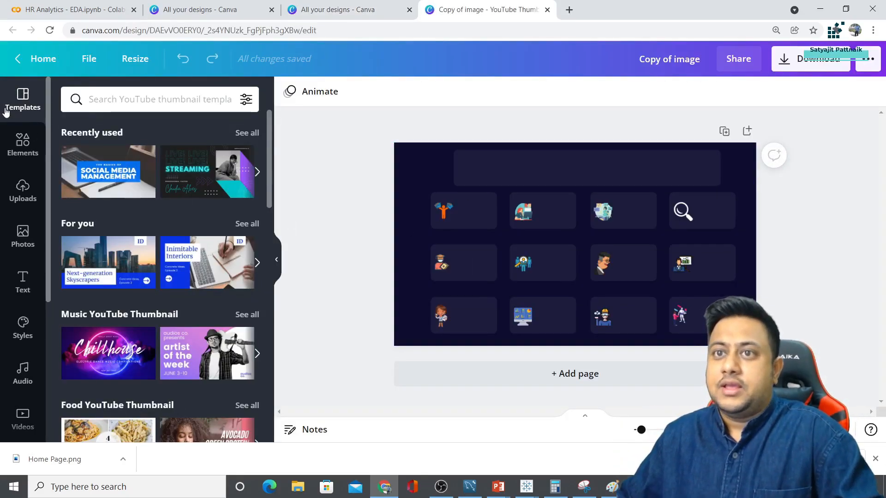
left_click(24, 59)
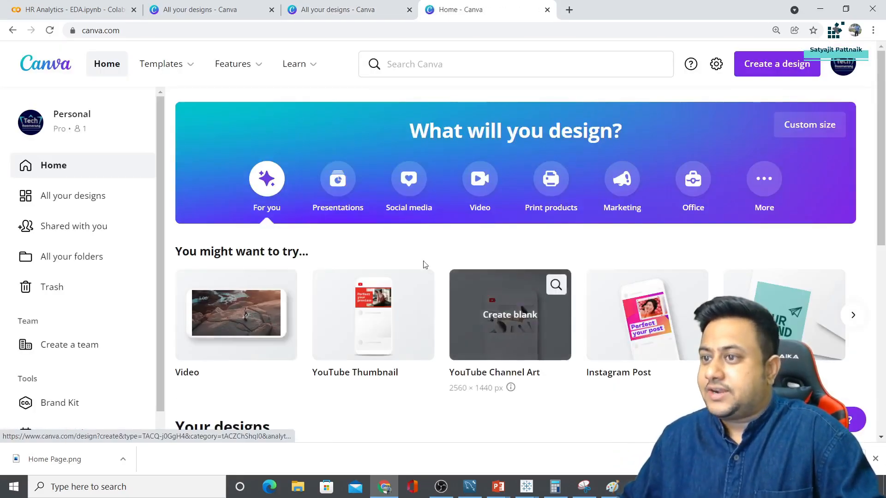
left_click(76, 196)
scroll(452, 249, "down", 4)
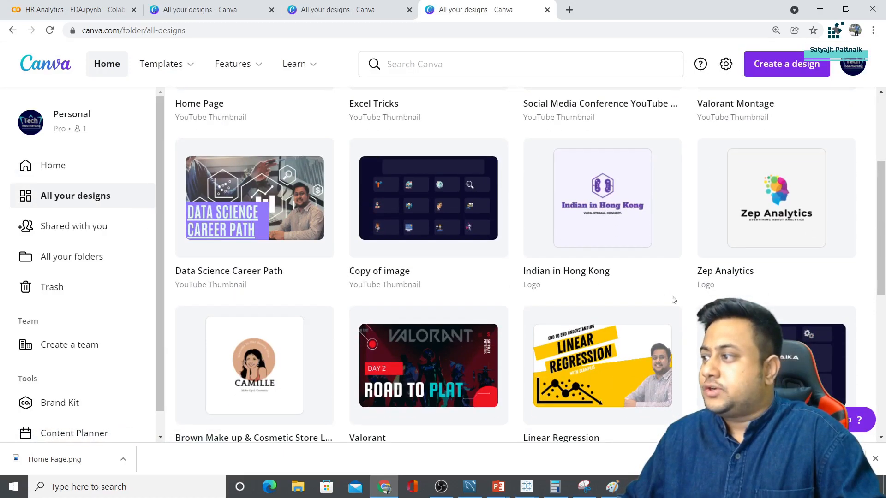
scroll(517, 272, "down", 3)
left_click(768, 252)
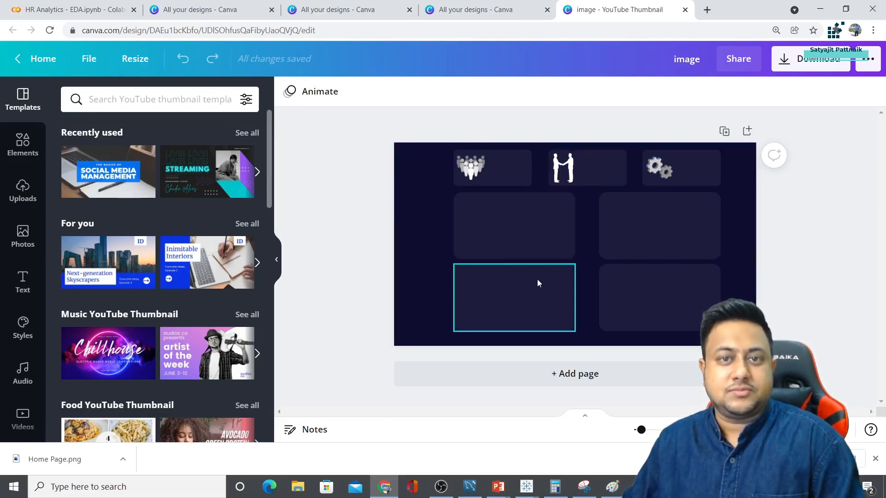
Rename Dashboard 1 to Home and add a new dashboard named DS Summary
mouse_move(527, 487)
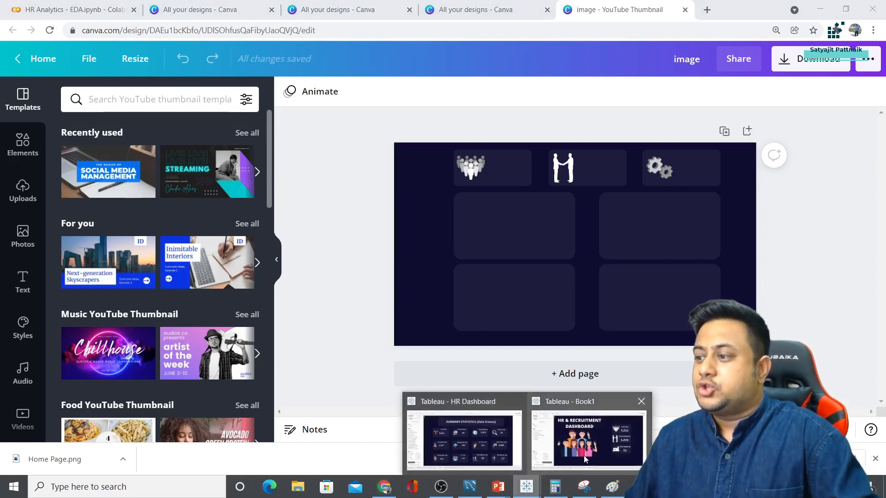
left_click(586, 458)
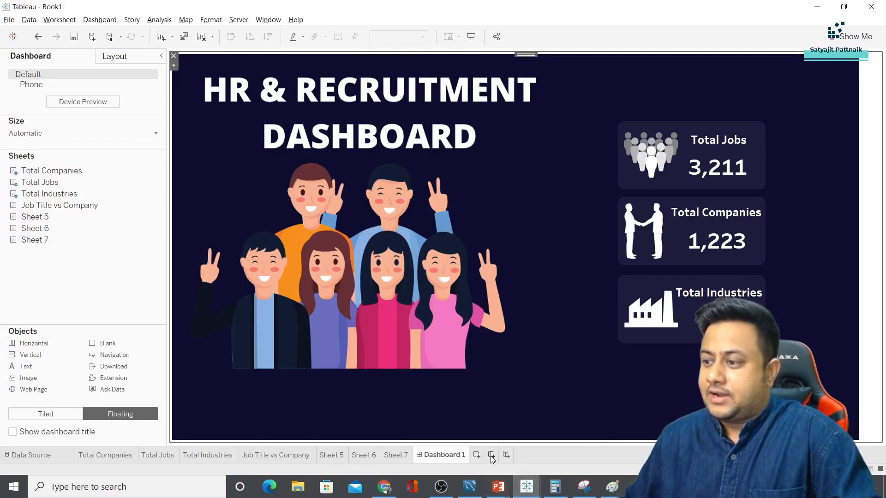
left_click(440, 455)
type("Home")
key("Return")
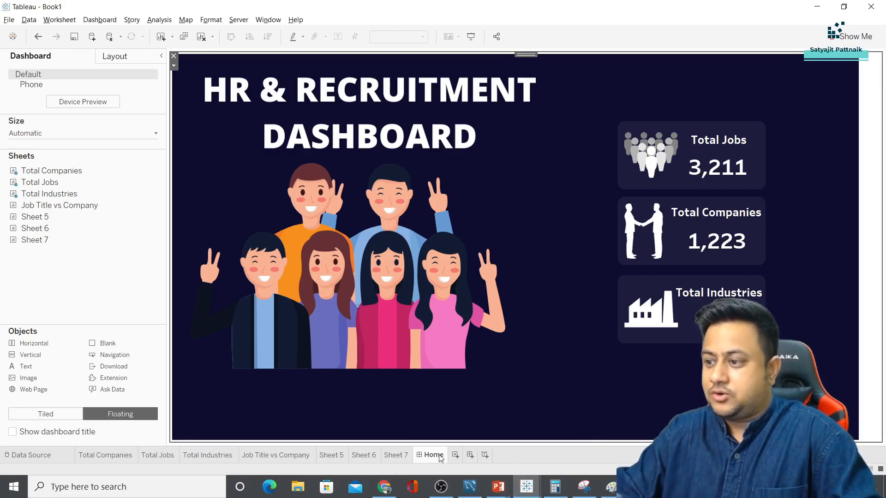
left_click(470, 456)
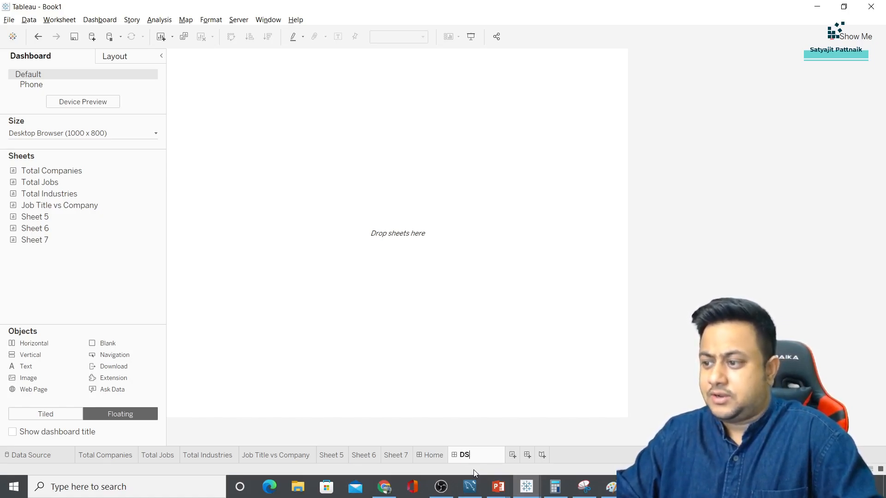
type("DS Summary")
key("Return")
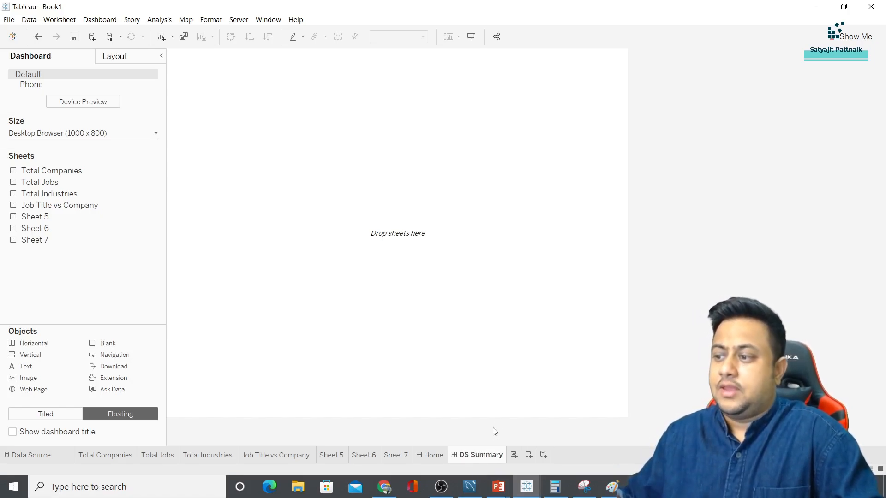
Download the Canva summary background as a PNG and return to the Tableau workbook
left_click(384, 487)
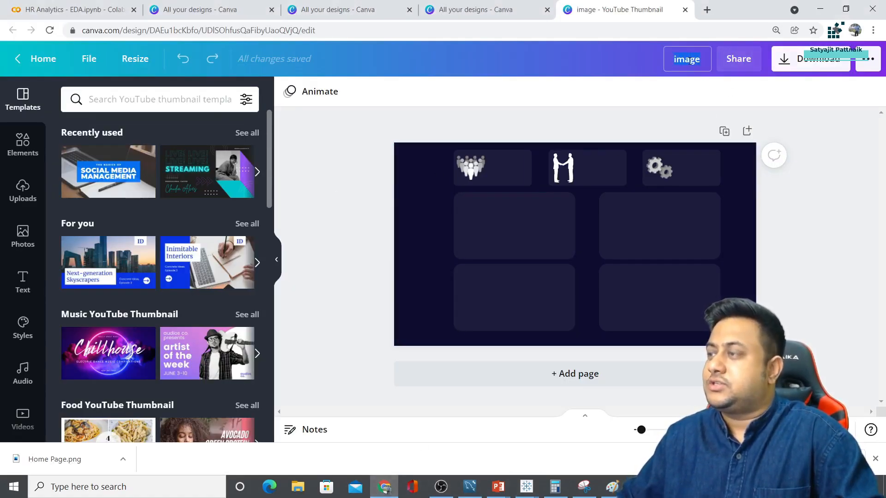
left_click(811, 59)
left_click(769, 303)
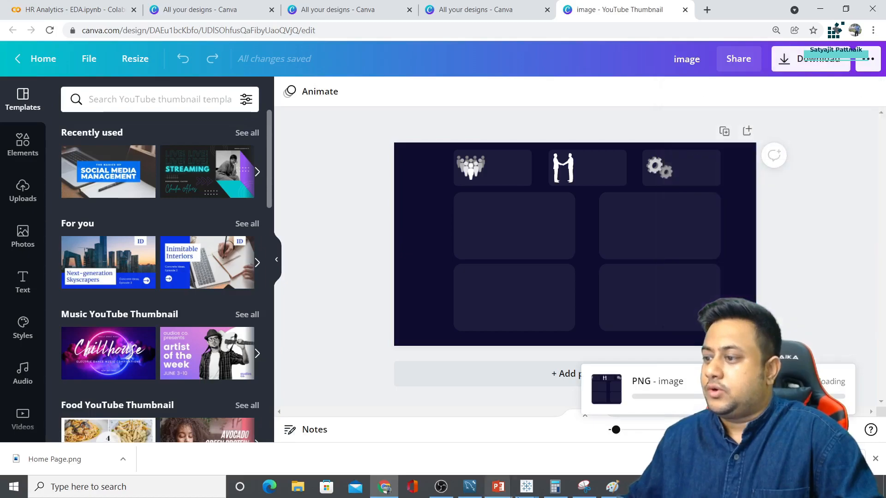
mouse_move(527, 486)
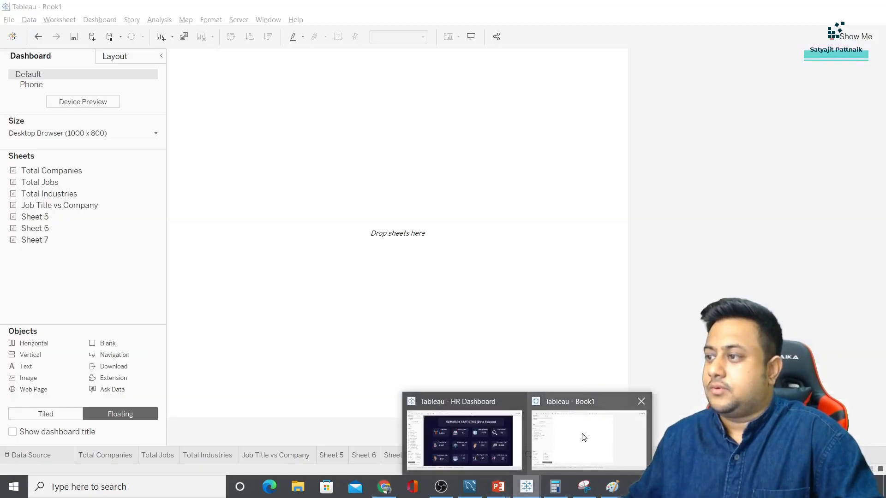
left_click(583, 436)
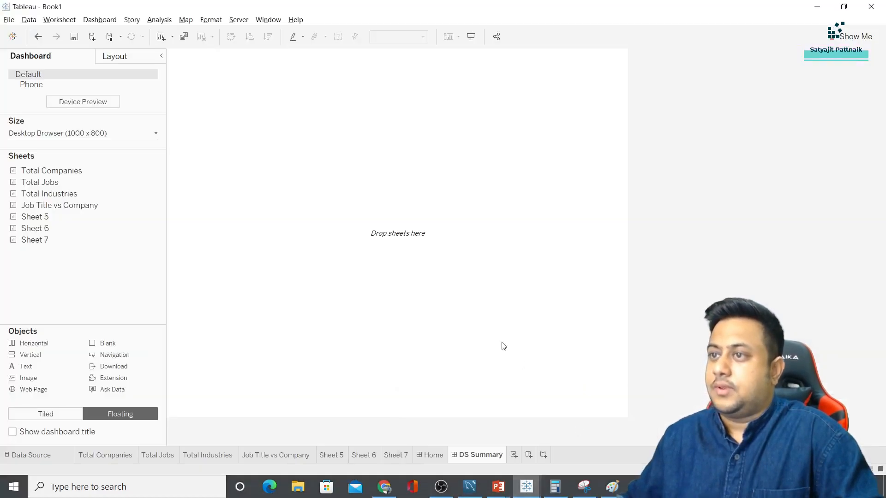
left_click(81, 135)
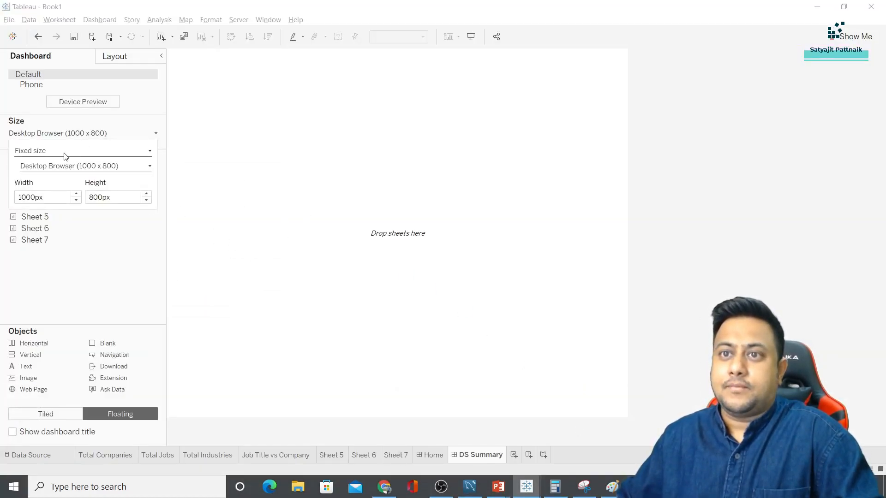
Set the DS Summary dashboard size to Automatic
left_click(241, 268)
left_click(66, 138)
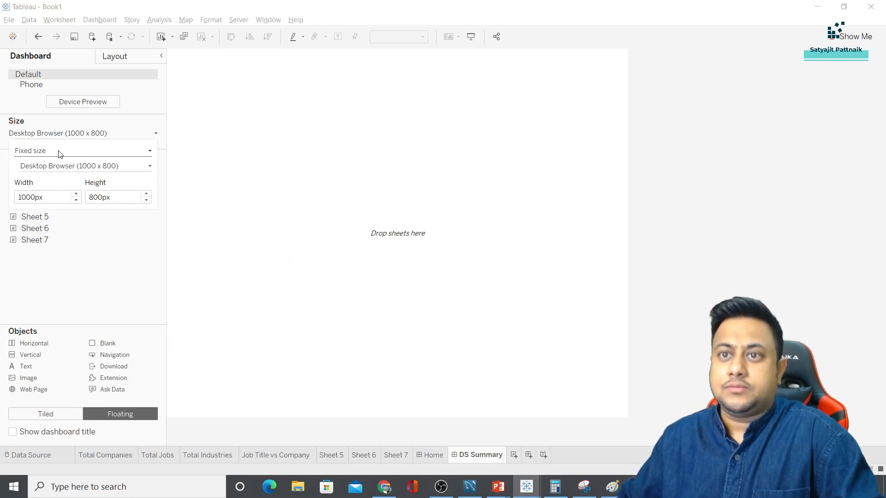
left_click(59, 152)
left_click(52, 170)
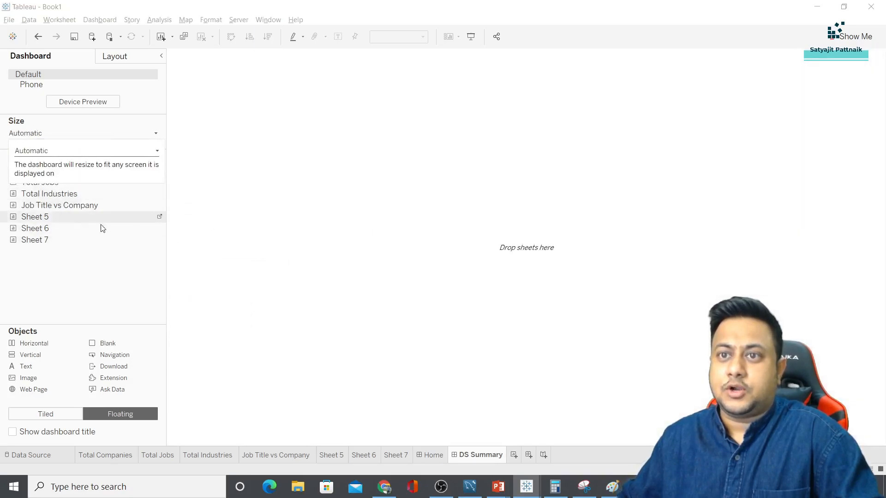
Insert image (4).png as a tiled image object filling DS Summary
left_click(41, 415)
double_click(28, 378)
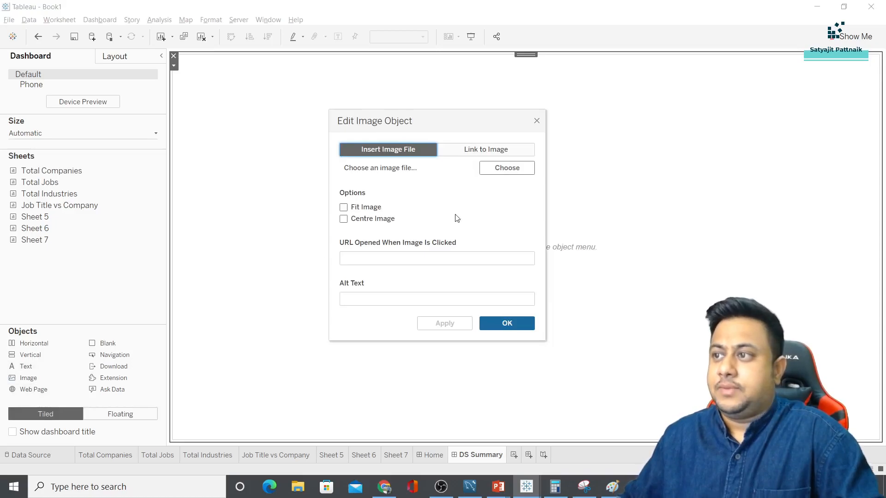
left_click(503, 170)
double_click(453, 203)
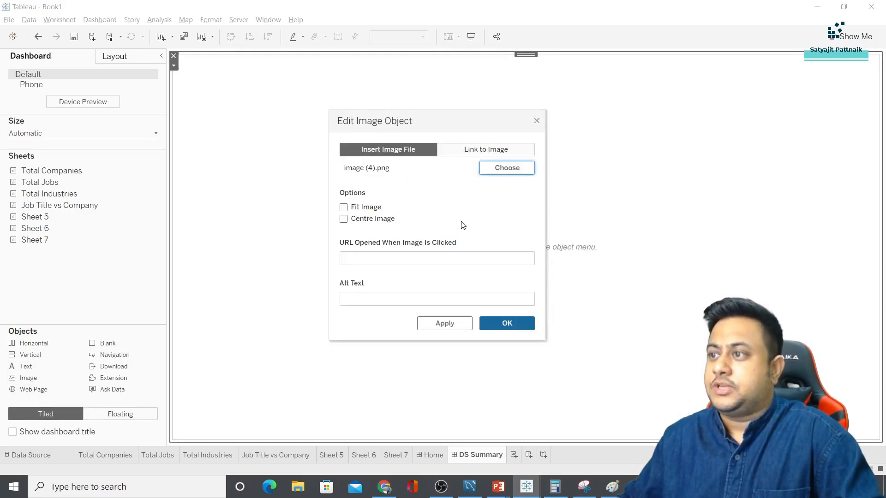
left_click(493, 324)
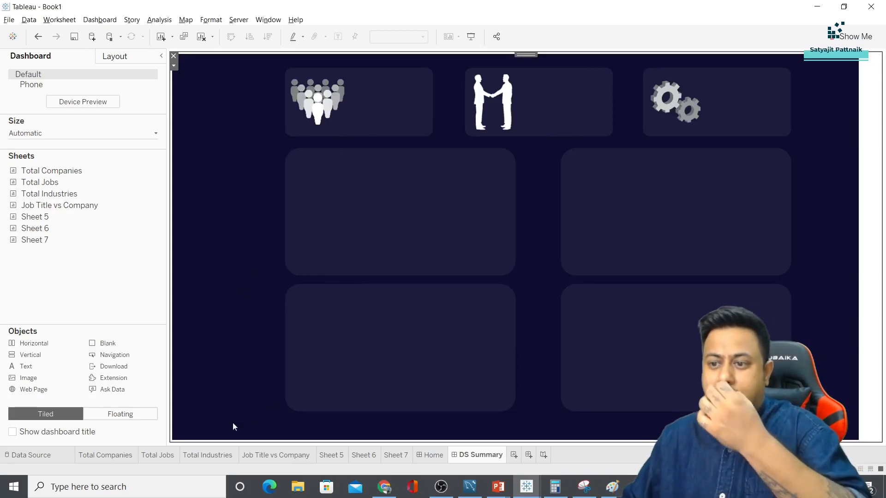
left_click(431, 455)
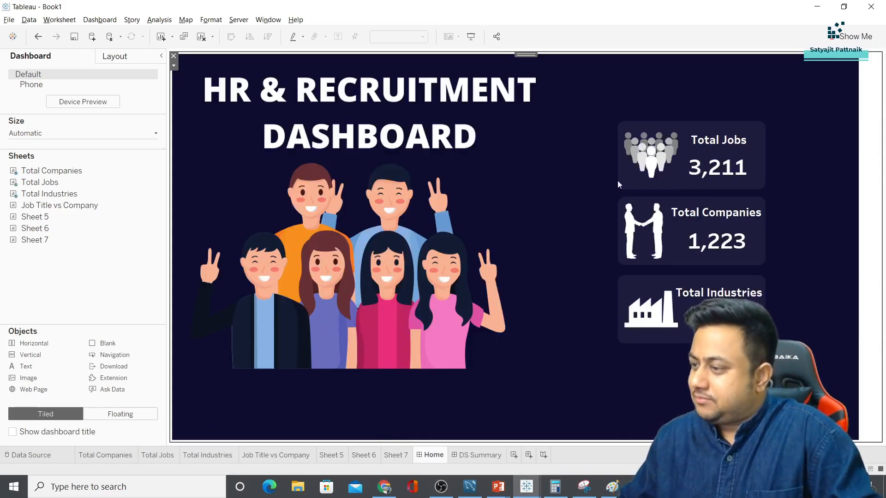
left_click(477, 455)
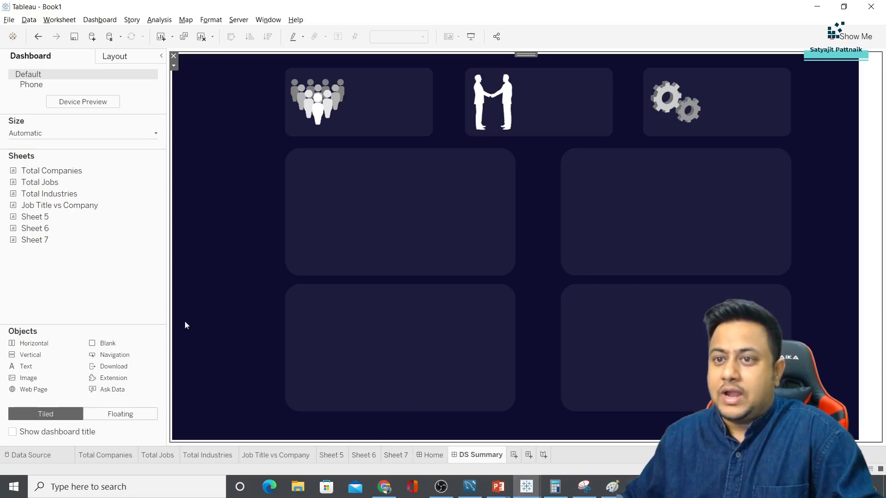
Add the Sheet 5 pie chart to DS Summary as a floating object with its title hidden
mouse_move(158, 217)
left_click_drag(42, 220, 373, 203)
left_click(124, 417)
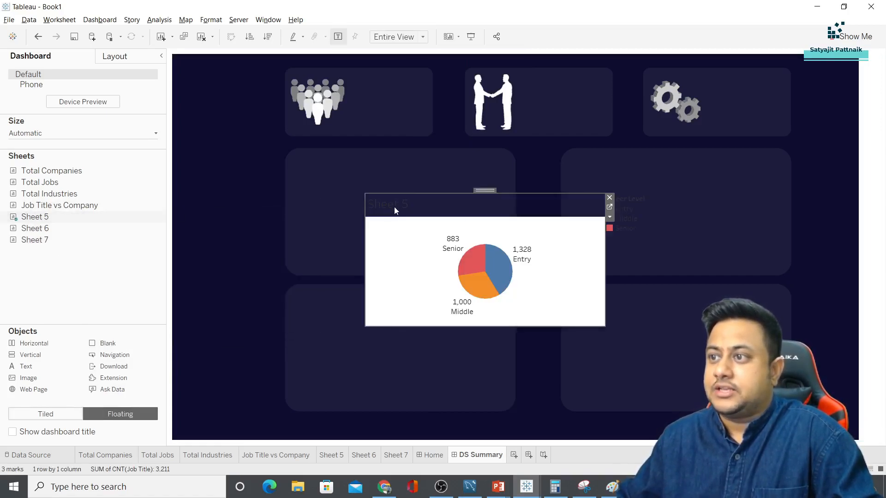
right_click(394, 208)
left_click(417, 233)
left_click_drag(485, 191, 411, 160)
Give the pie chart a transparent worksheet background and white font
left_click(209, 23)
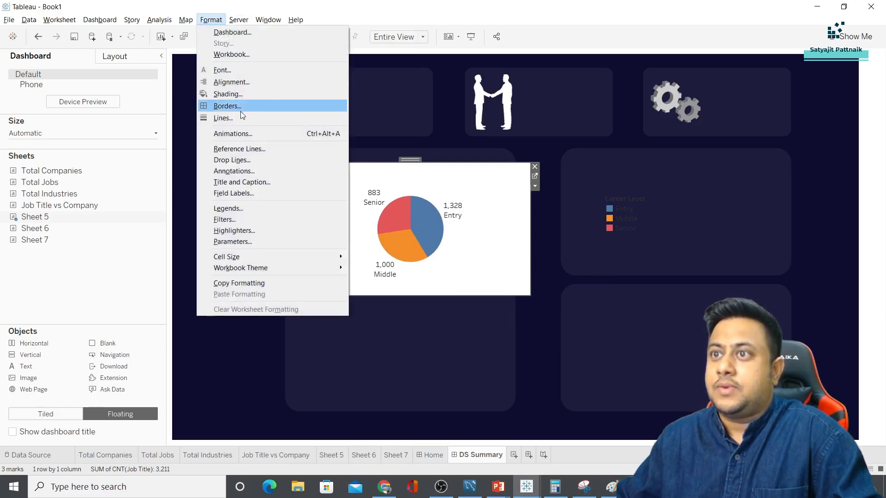
left_click(239, 94)
left_click(113, 127)
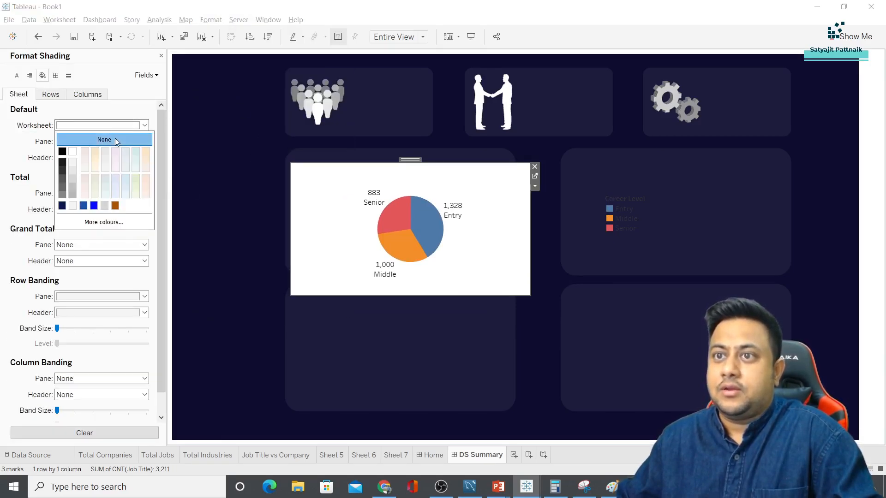
left_click(102, 139)
right_click(454, 212)
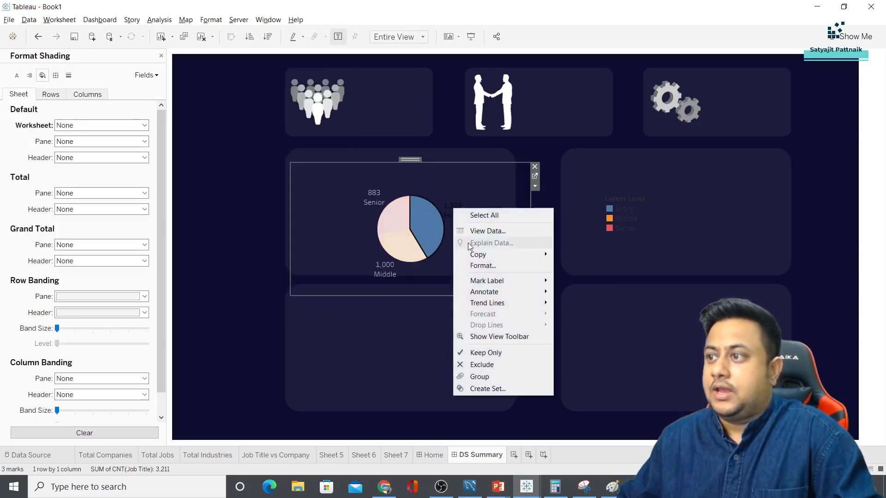
left_click(475, 263)
left_click(155, 126)
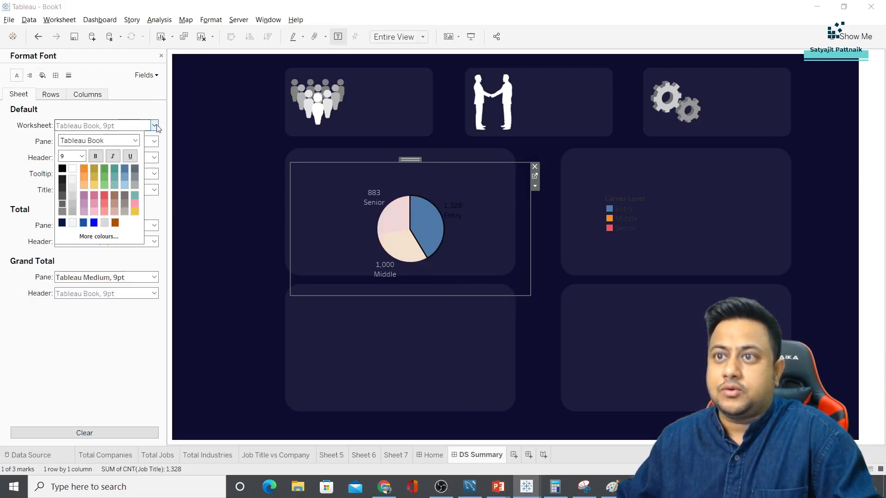
left_click(73, 170)
left_click(229, 219)
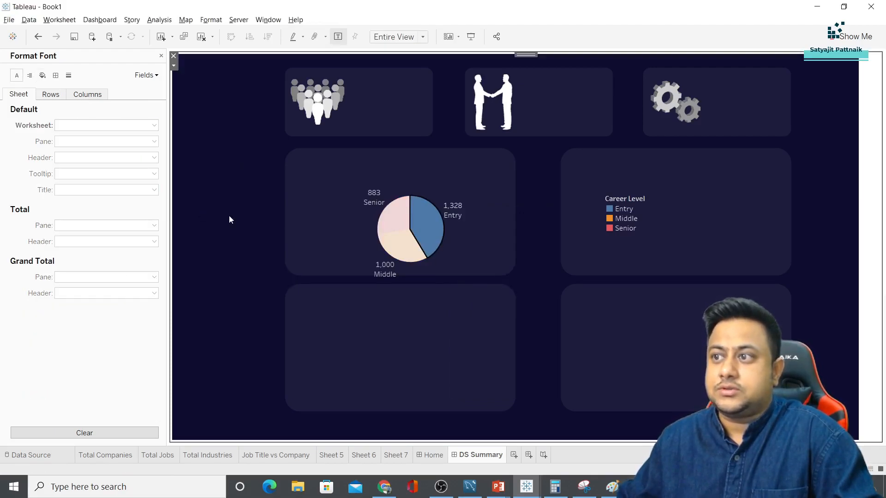
Resize and position the pie chart to fit the left middle card
left_click(479, 262)
left_click_drag(531, 295, 514, 270)
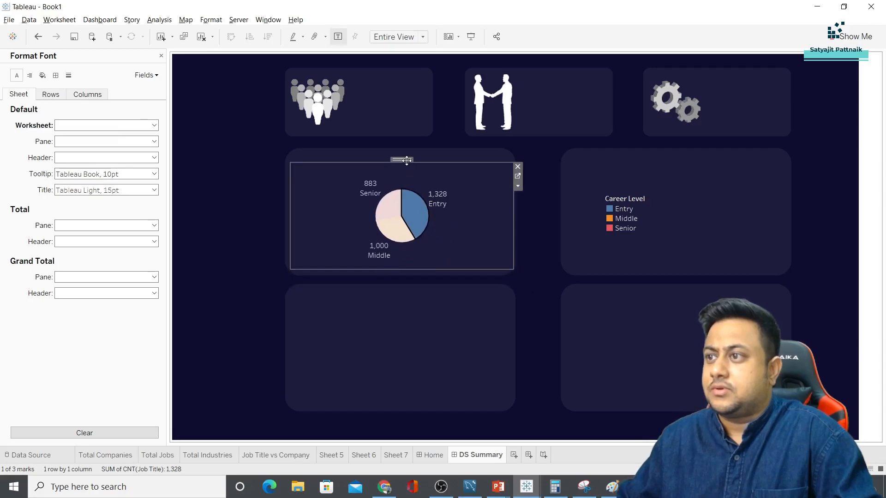
left_click_drag(406, 160, 401, 162)
right_click(344, 169)
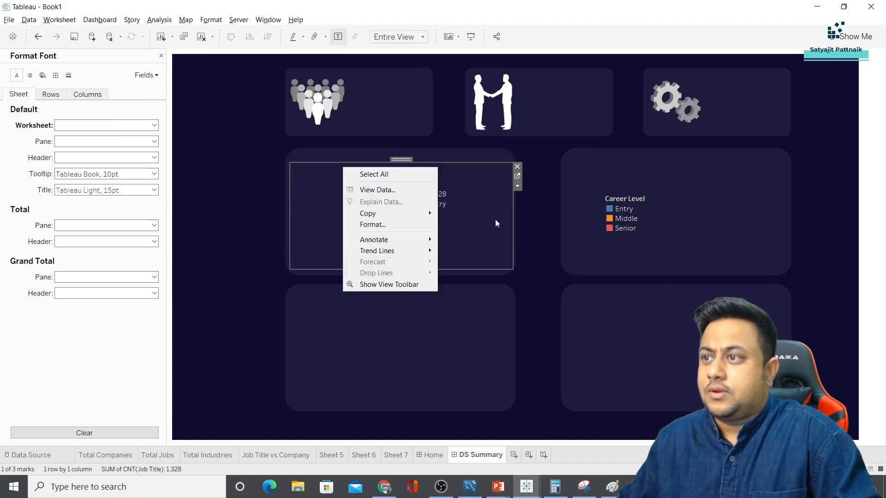
left_click(518, 177)
Move the floating pie chart up and left on DS Summary
double_click(298, 101)
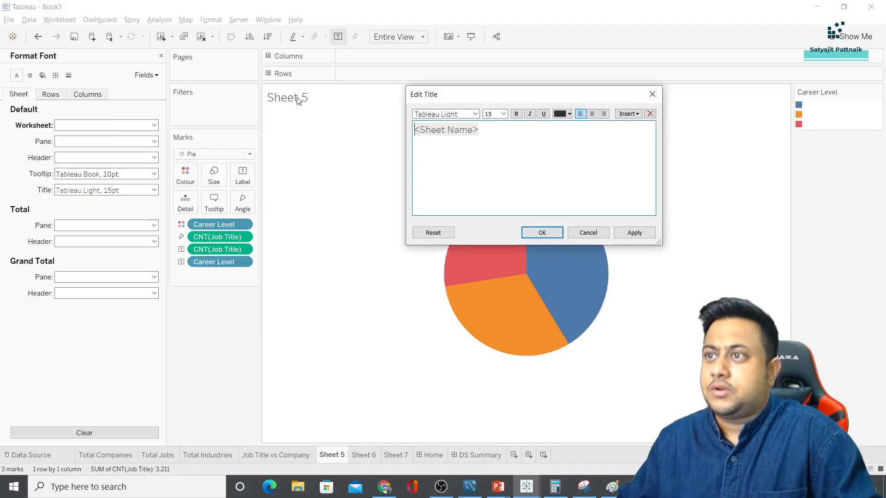
key("ctrl+a")
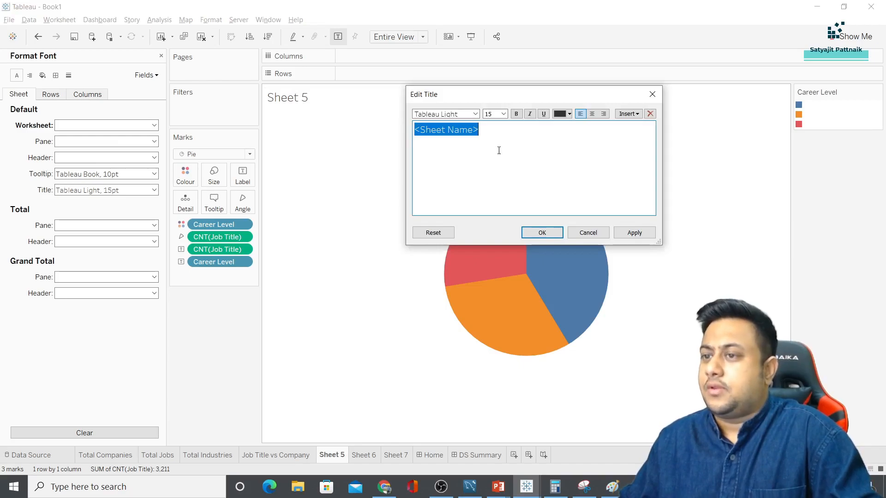
left_click(592, 234)
left_click(487, 454)
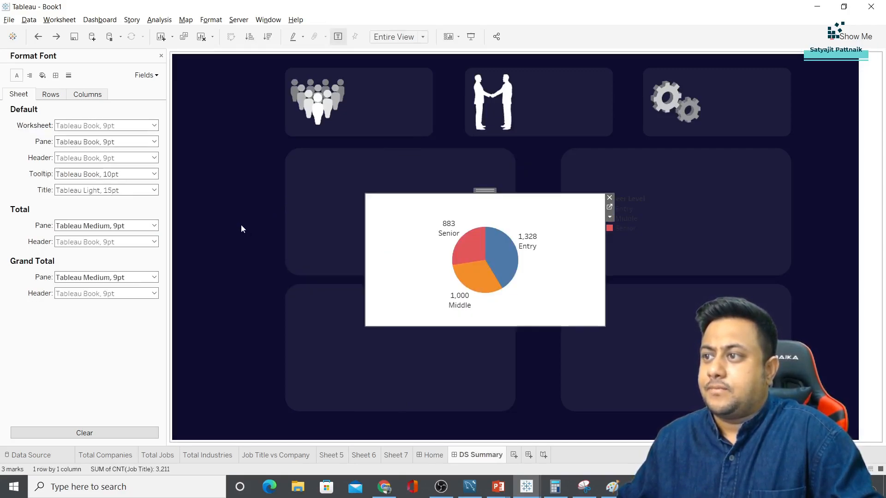
left_click_drag(482, 189, 434, 154)
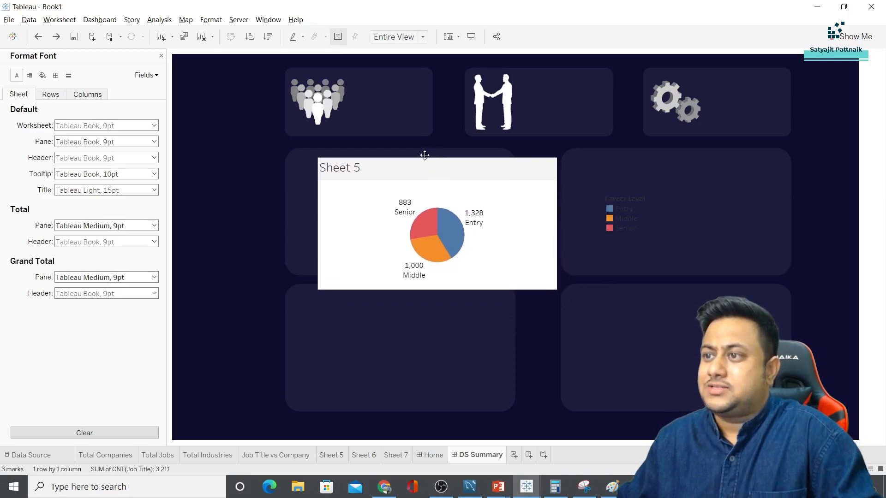
Enter 'Career Level Distribution' as the pie chart's title
double_click(345, 168)
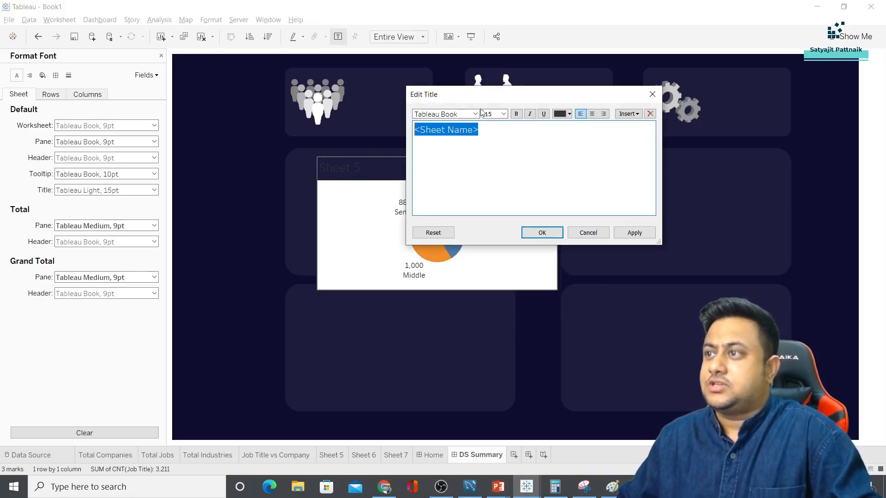
left_click_drag(484, 96, 590, 249)
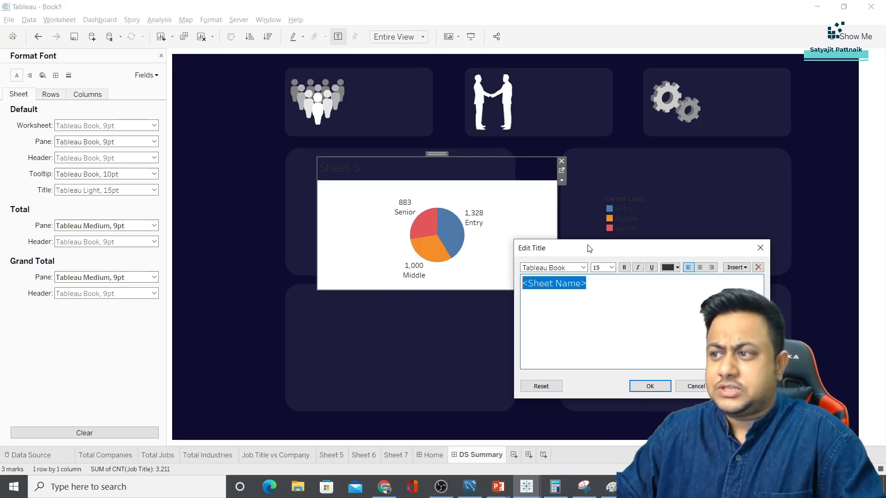
left_click(469, 487)
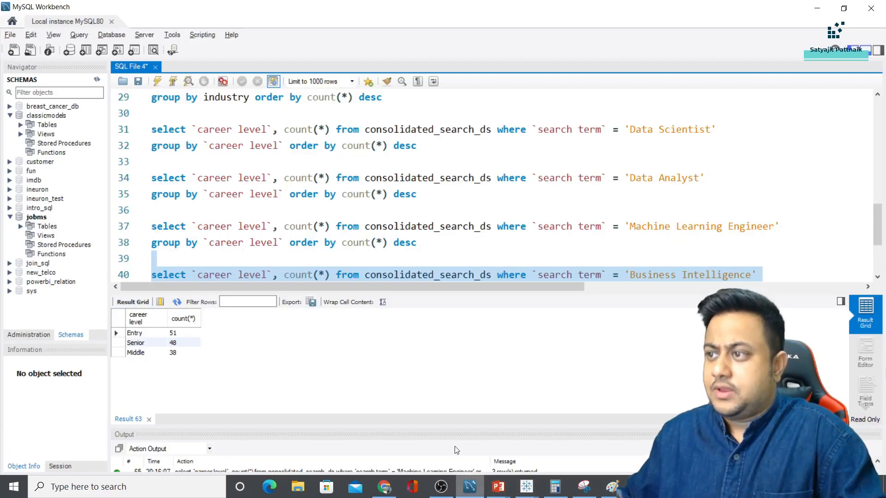
key("alt+Tab")
type("C")
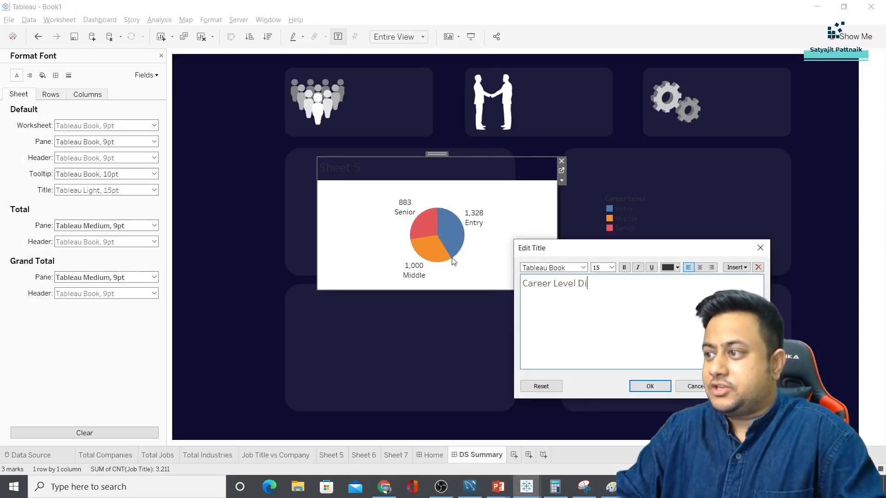
key("ctrl+a")
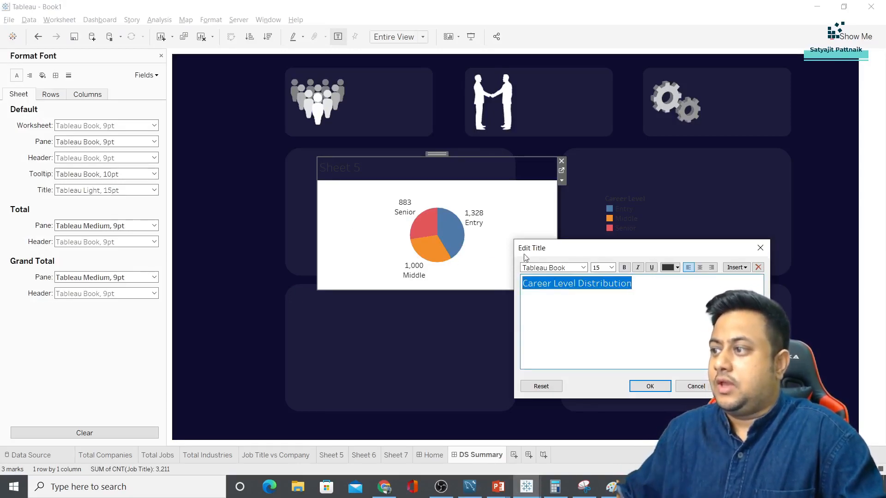
Format the title white, centred and in Tableau Bold
left_click(677, 267)
left_click(699, 276)
left_click(697, 270)
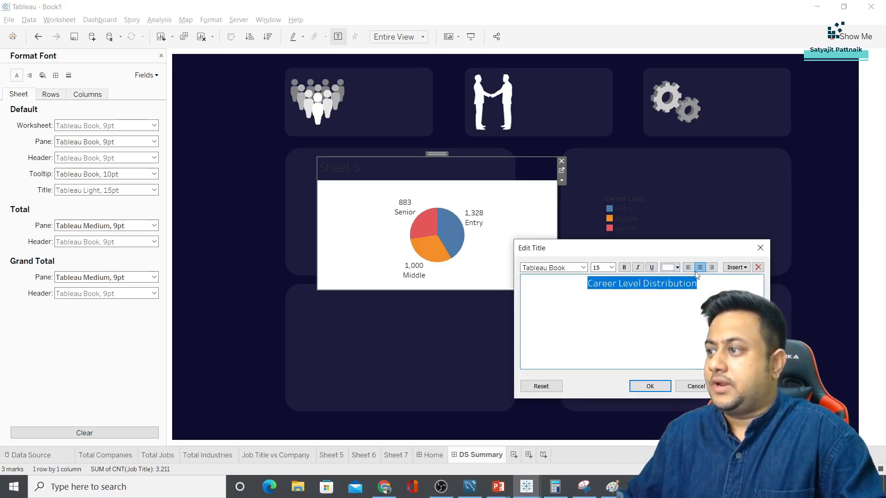
left_click(584, 268)
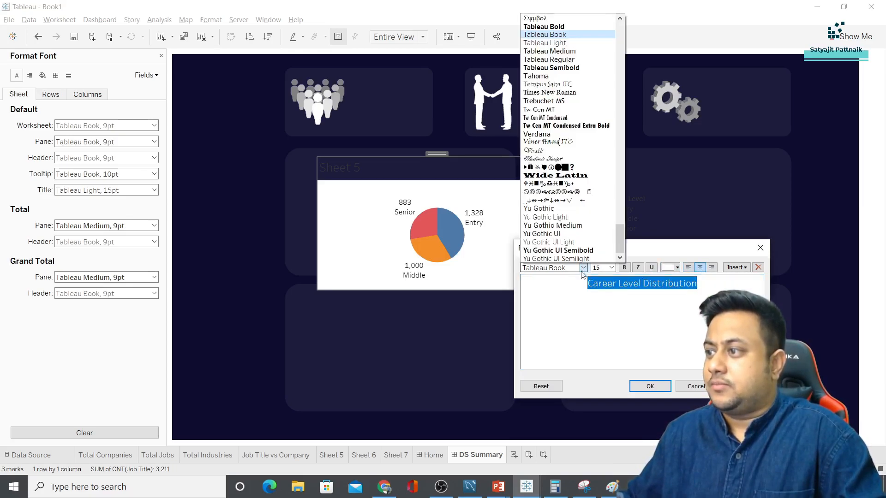
left_click(546, 27)
left_click(648, 386)
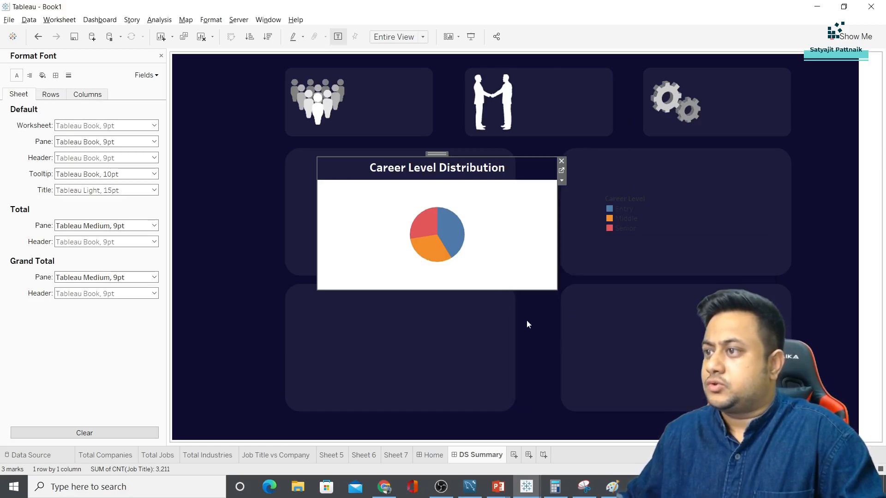
left_click(205, 21)
left_click(217, 94)
Set the pie chart's worksheet background to None and its labels to white
left_click(117, 127)
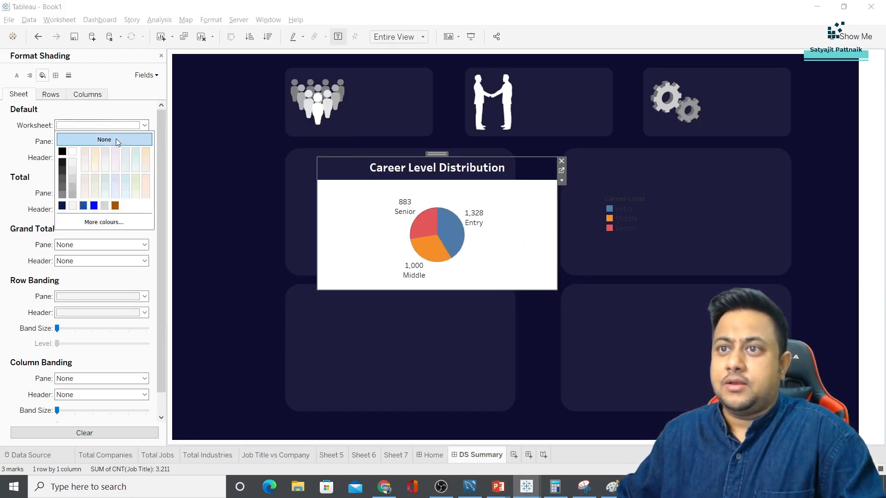
left_click(117, 141)
right_click(396, 208)
right_click(411, 209)
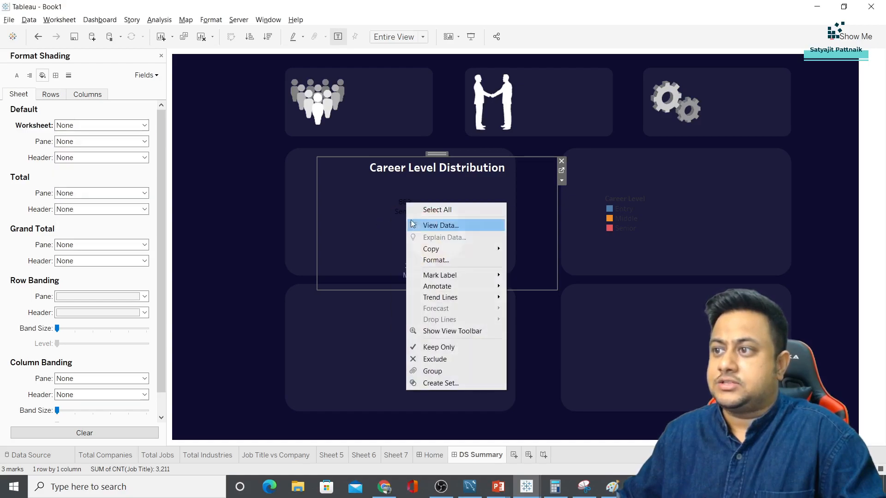
left_click(434, 258)
left_click(108, 126)
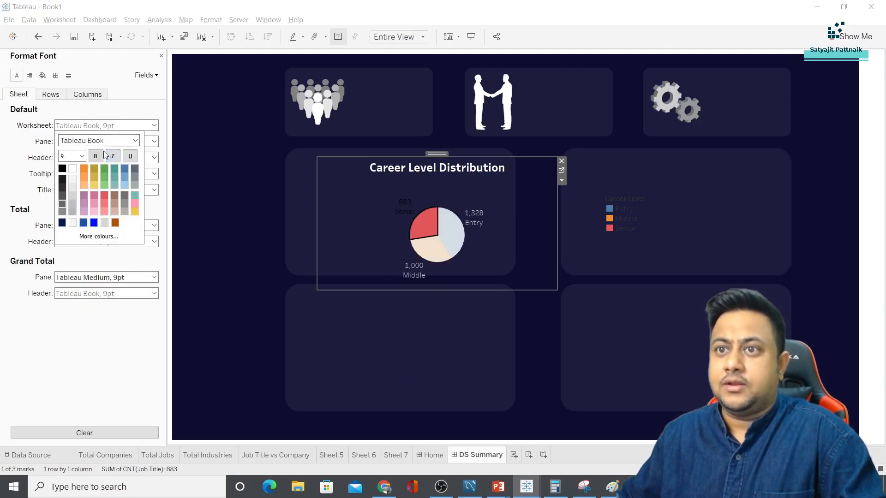
left_click(72, 169)
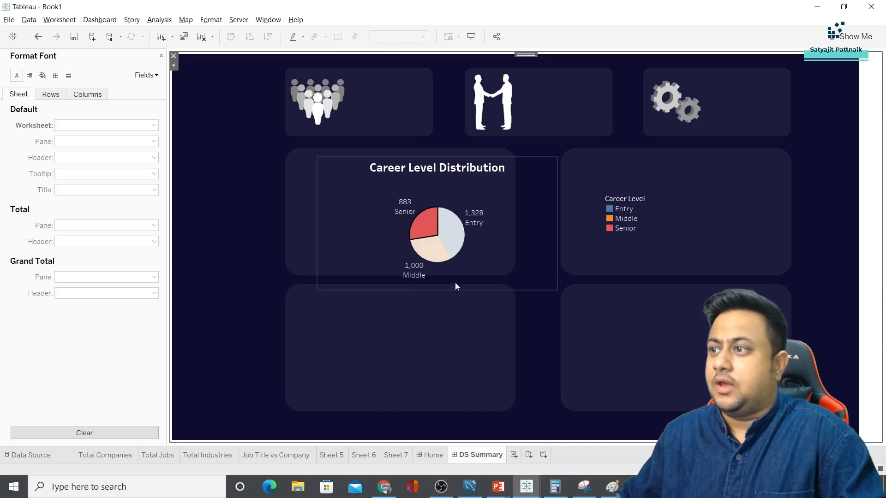
left_click(664, 211)
Remove the Career Level legend and move the pie up into the first card
left_click(674, 198)
left_click(506, 242)
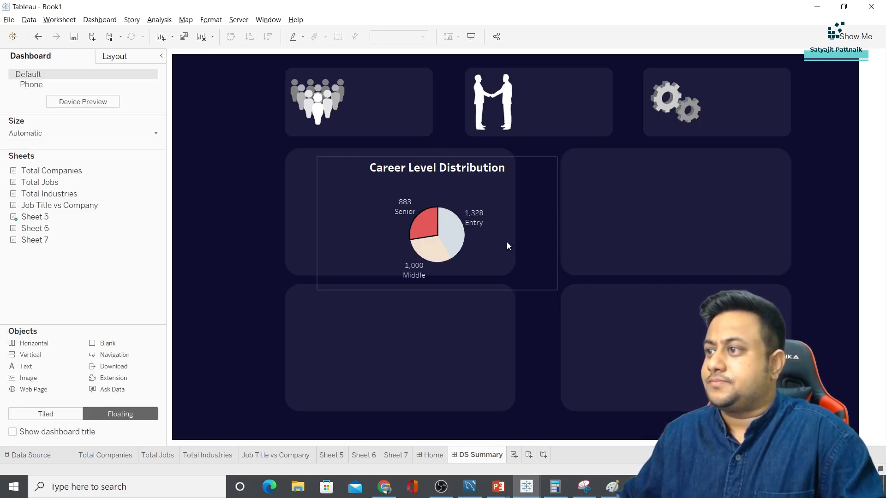
left_click_drag(438, 154, 408, 143)
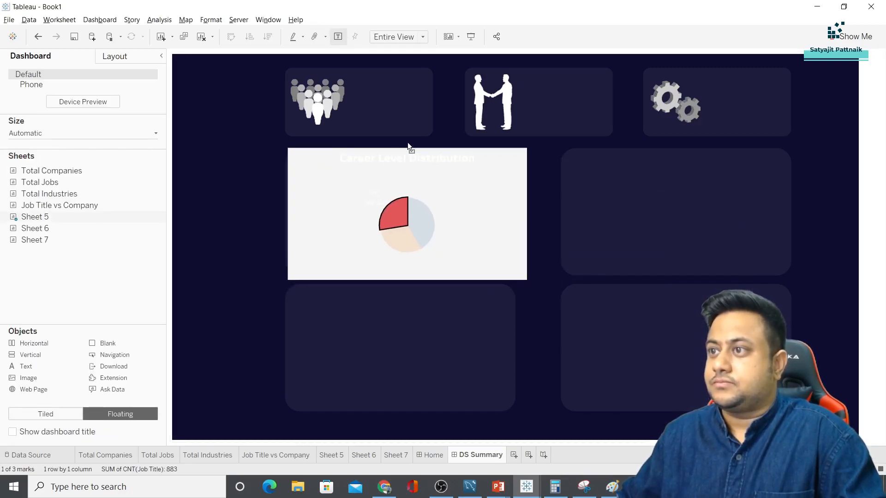
left_click(246, 204)
left_click(494, 177)
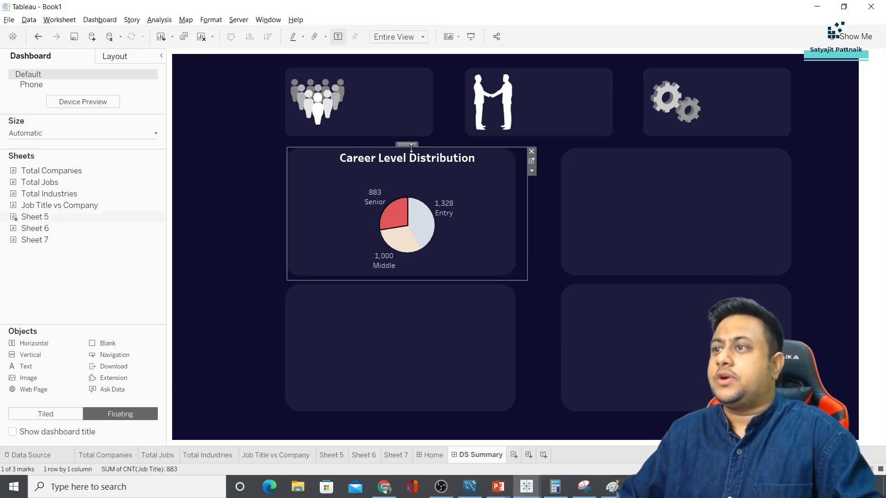
left_click(265, 213)
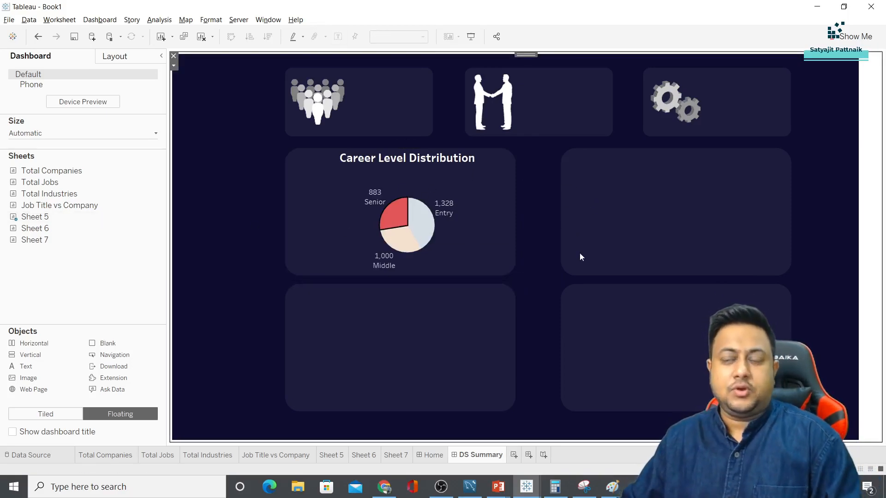
left_click(469, 251)
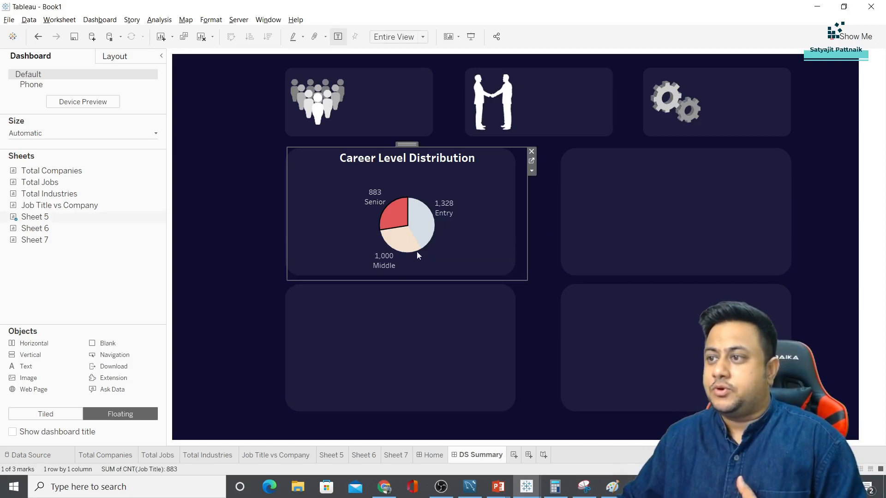
left_click(425, 233)
left_click(310, 243)
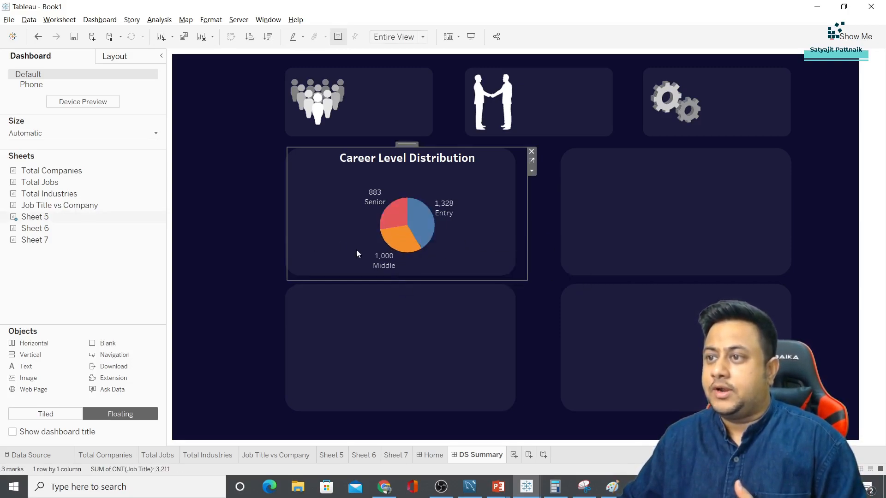
left_click(232, 248)
Adjust the Career Level Distribution chart's width to fit inside its card
left_click(468, 194)
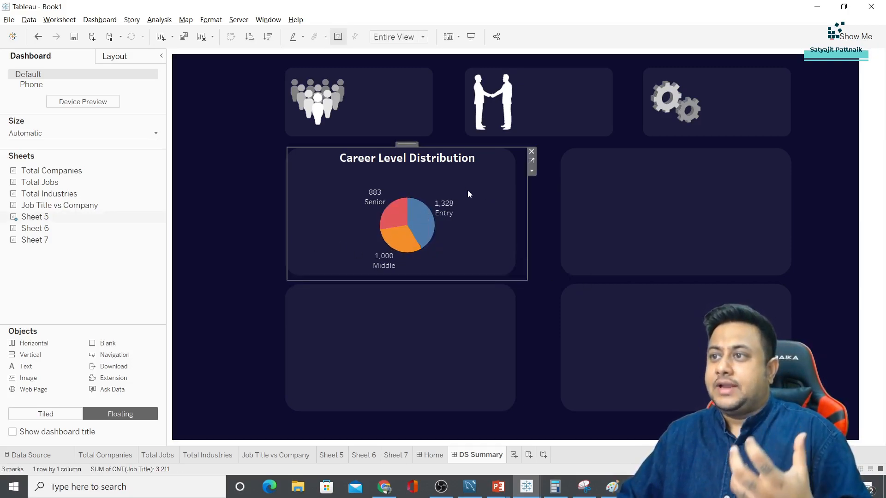
left_click_drag(527, 199, 511, 199)
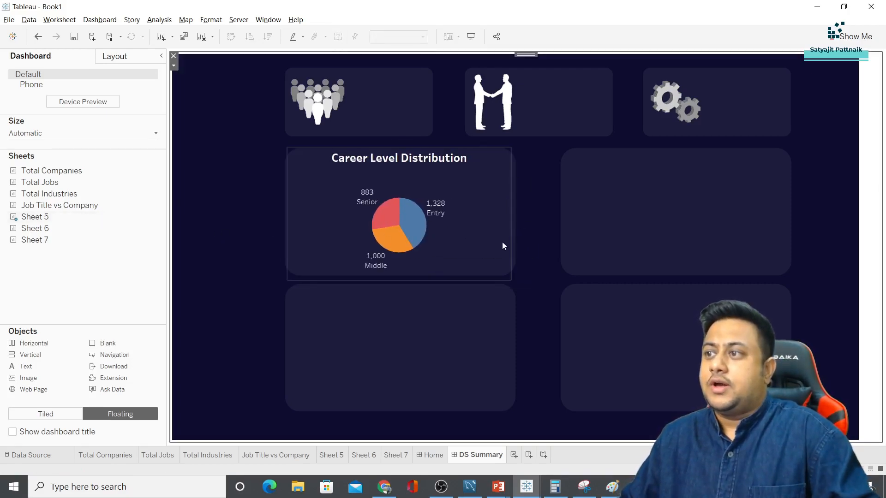
left_click_drag(512, 240, 514, 240)
left_click(458, 281)
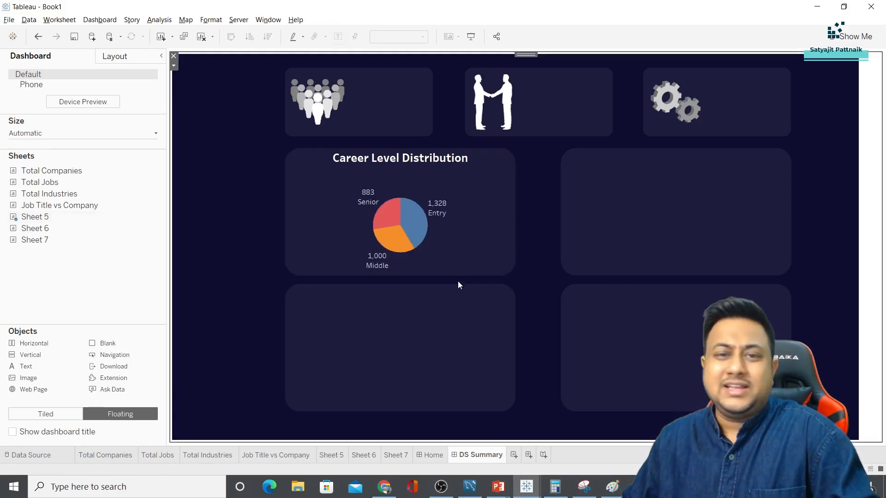
left_click(344, 455)
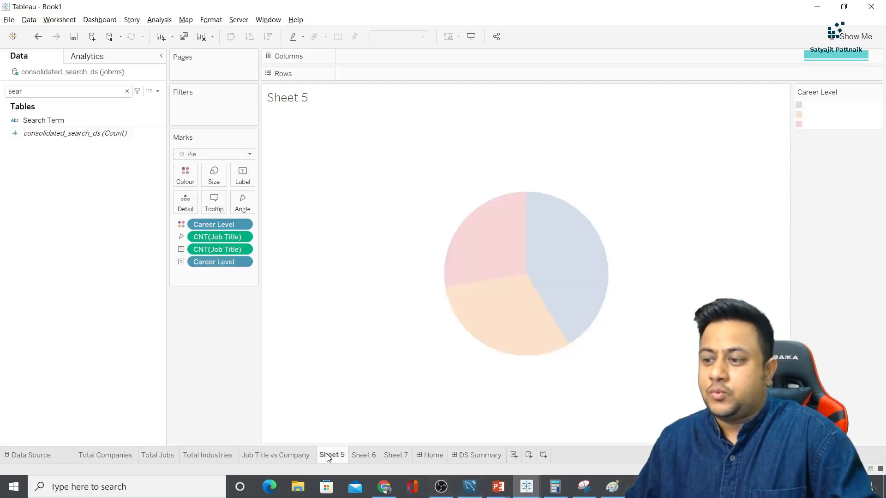
Look through Sheet 6, Sheet 7 and the Home and DS Summary dashboards
left_click(365, 455)
left_click(396, 455)
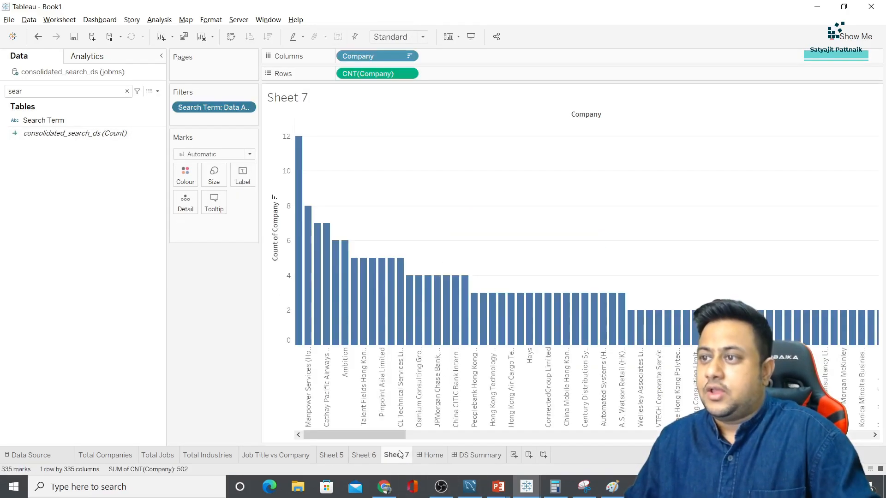
left_click(431, 455)
left_click(485, 456)
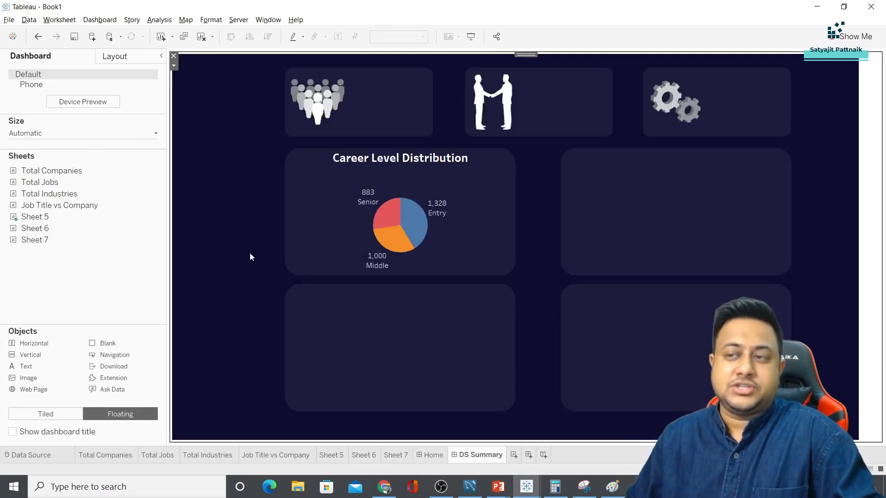
Save the workbook on the Desktop as 'HR Project', then view the Home dashboard
key("ctrl+s")
left_click(48, 102)
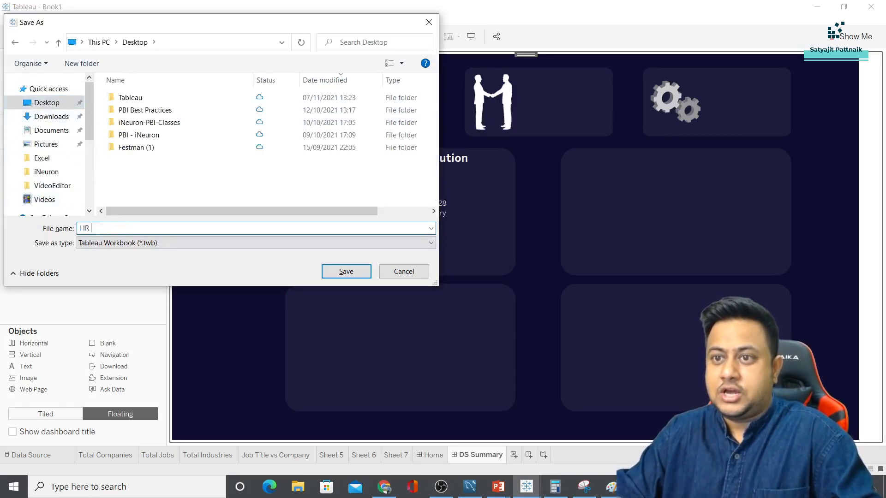
type("HR Project")
key("Return")
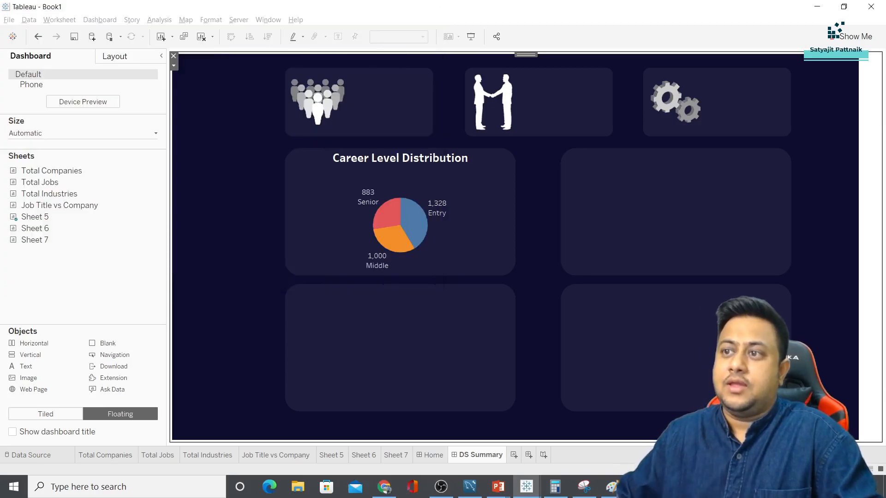
left_click(434, 456)
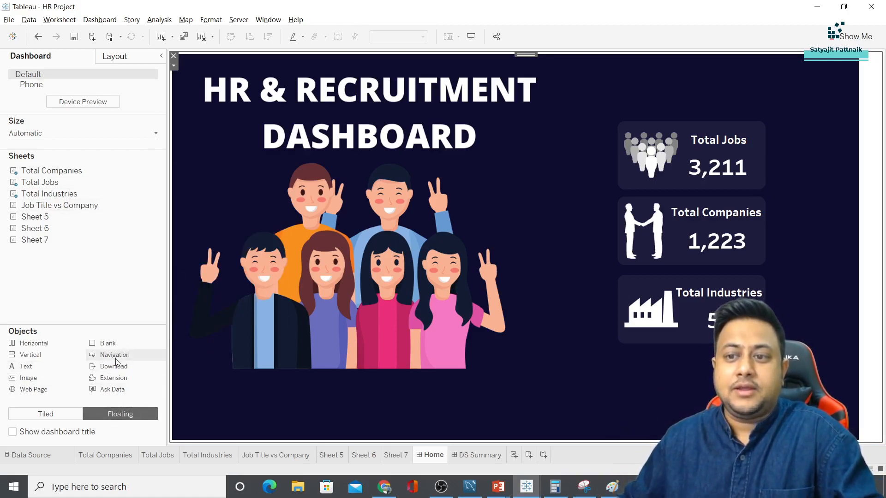
Add a Navigation button below the Home illustration and give it a navy background
left_click_drag(115, 360, 458, 399)
left_click_drag(400, 390, 354, 390)
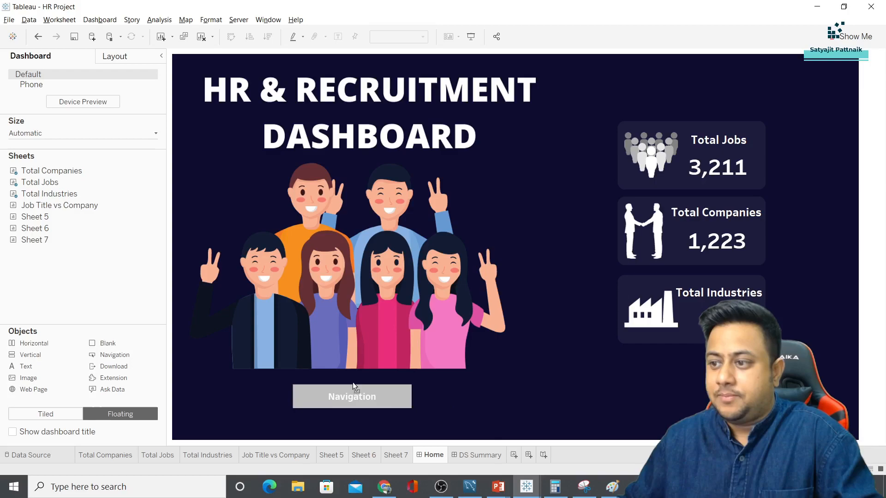
double_click(337, 399)
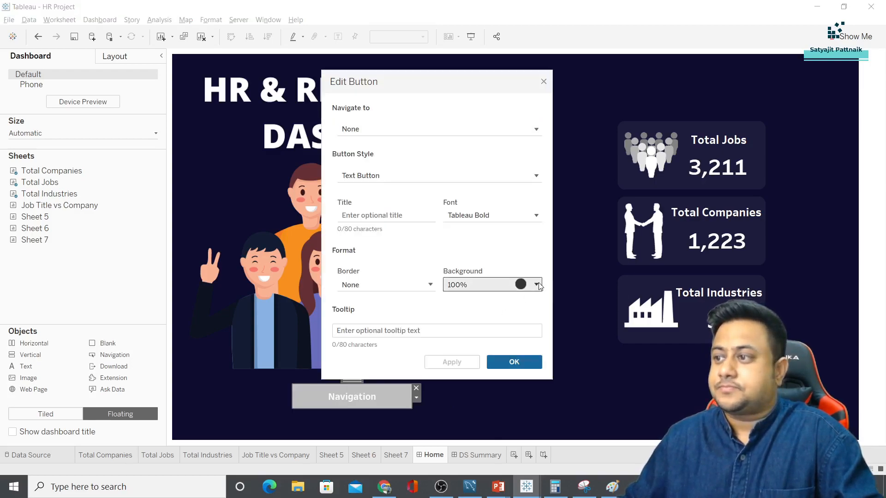
left_click(521, 284)
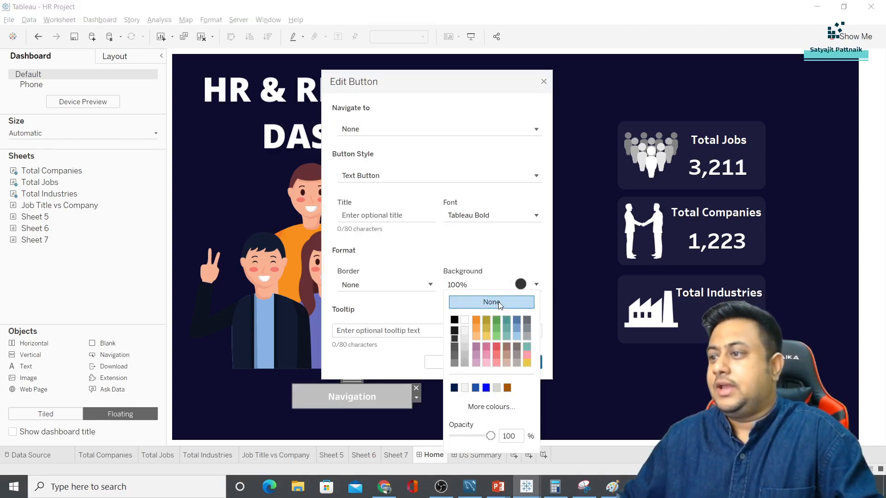
left_click(454, 388)
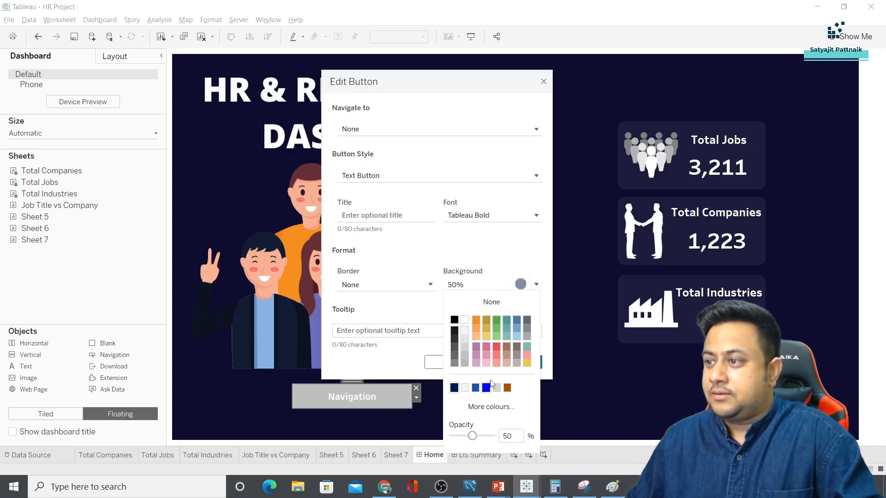
left_click(478, 284)
Give the button a solid border and make it navigate to DS Summary
left_click(406, 285)
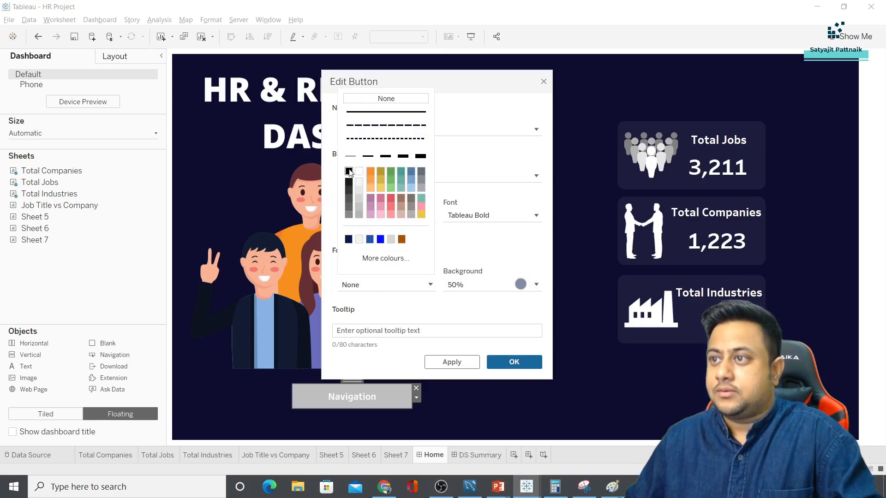
left_click(386, 111)
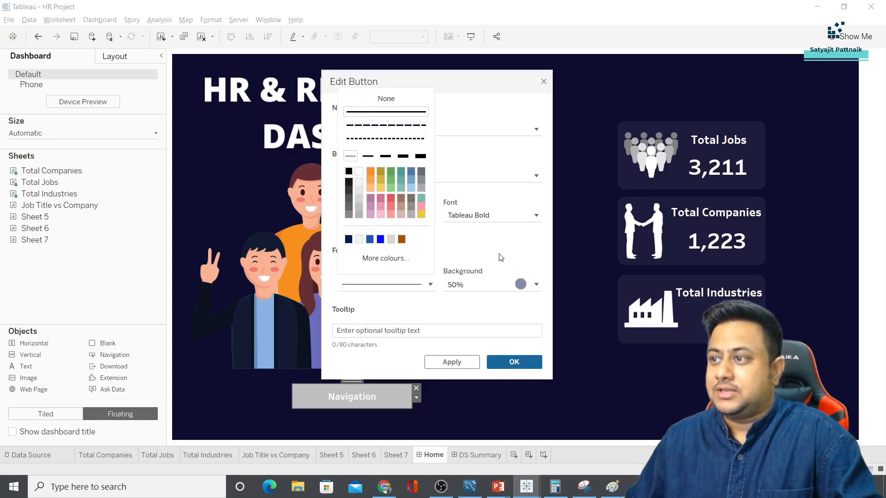
left_click(499, 256)
left_click(360, 132)
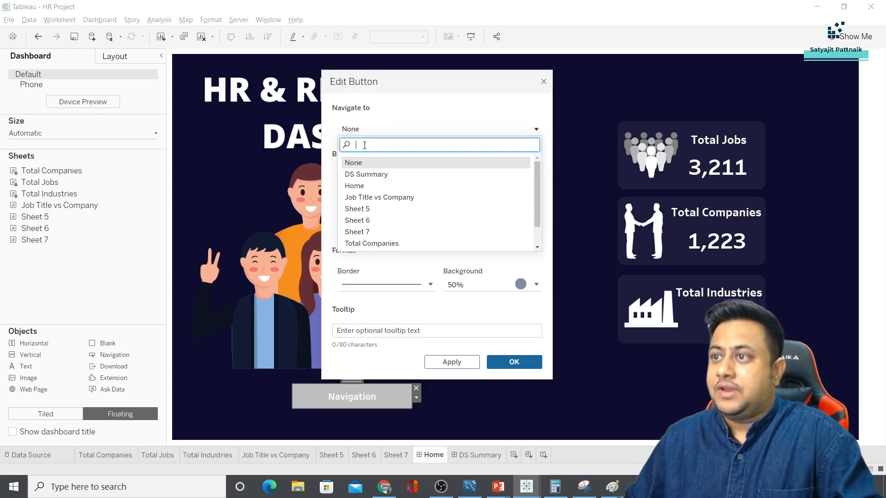
left_click(372, 175)
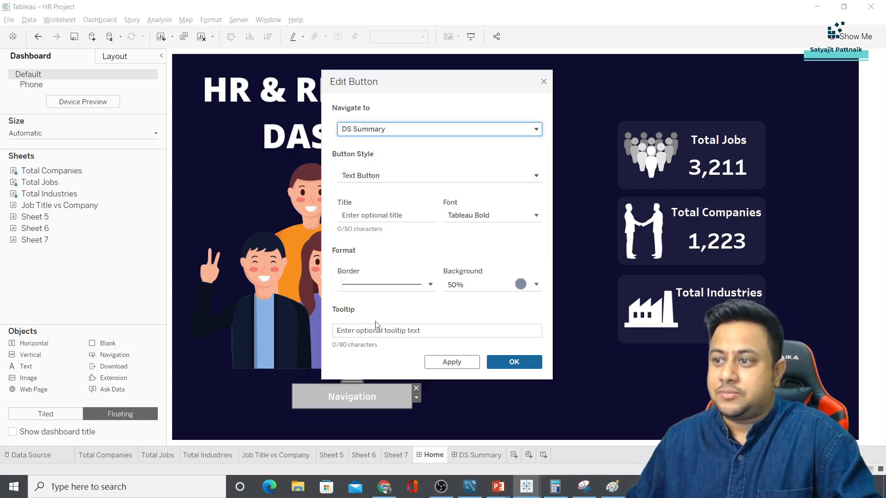
Title the button 'Data Science Summary', apply the settings, and nudge it into place
left_click(358, 215)
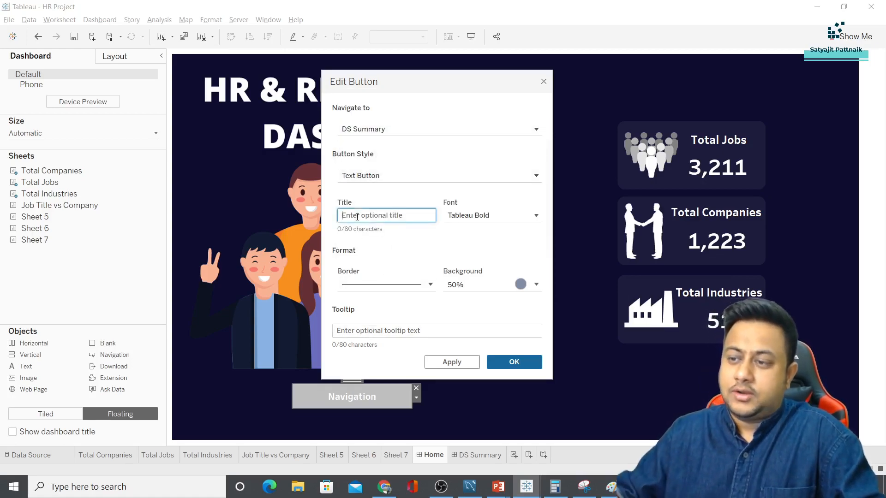
type("Data")
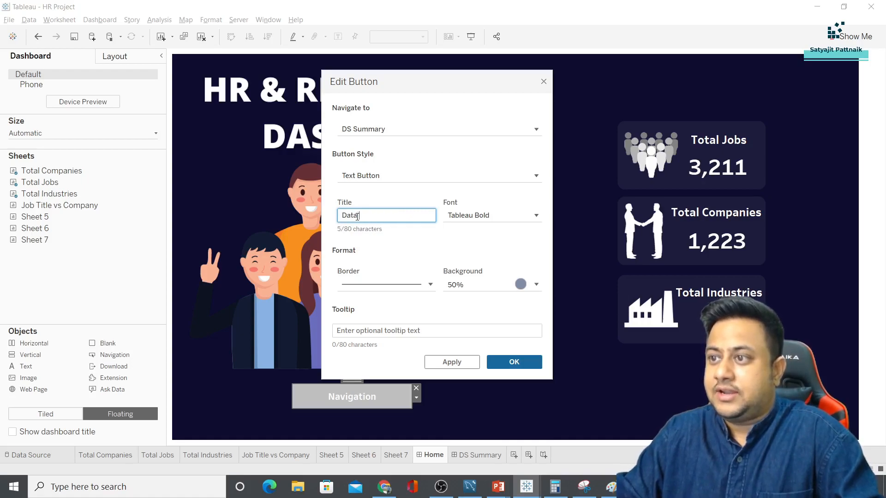
type(" Science Summary")
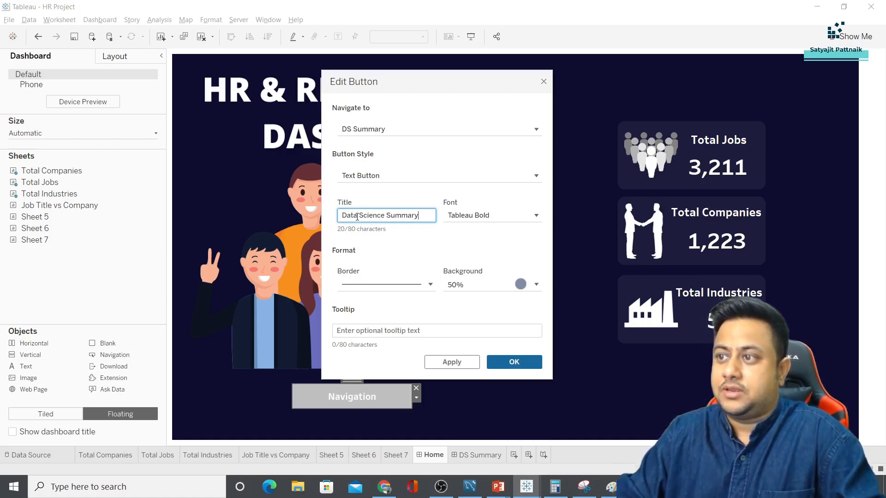
left_click(514, 361)
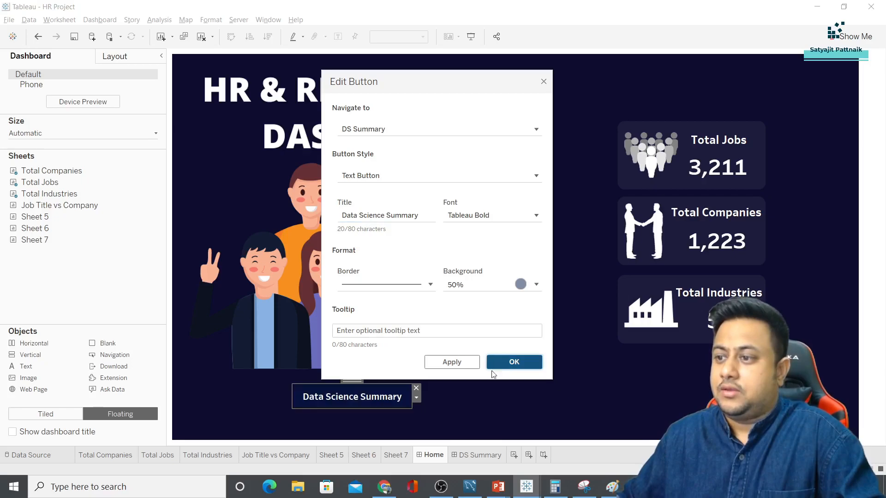
left_click(377, 400)
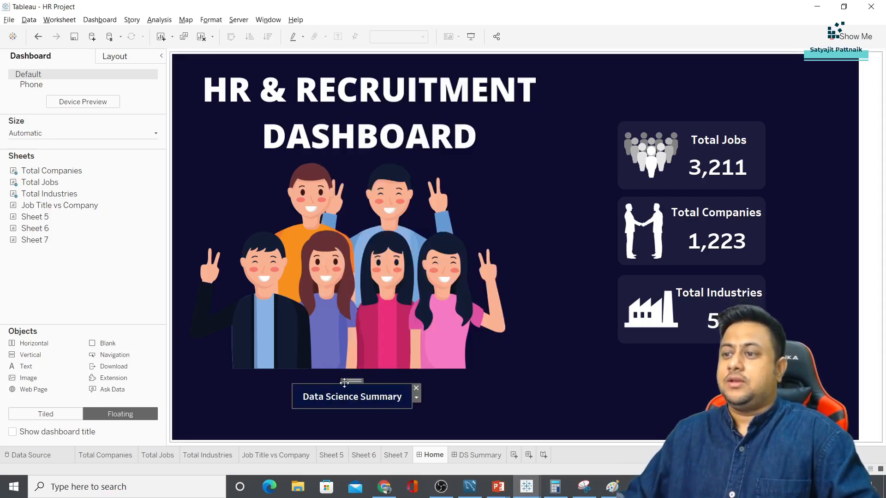
left_click_drag(350, 382, 301, 384)
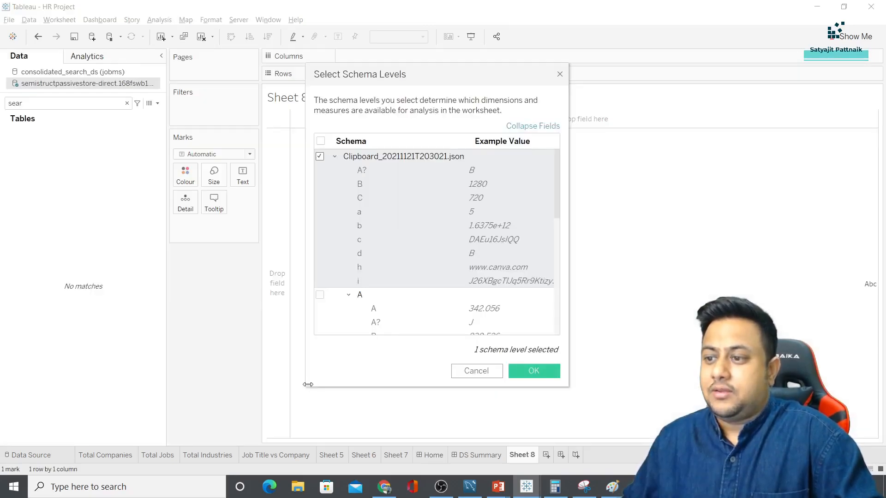
Dismiss the schema prompt and delete the unwanted Sheet 8
left_click(476, 370)
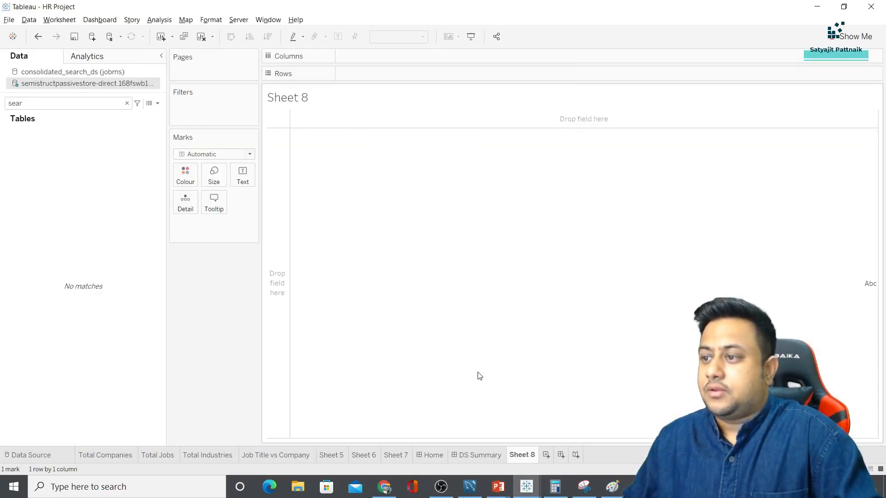
right_click(522, 455)
left_click(546, 338)
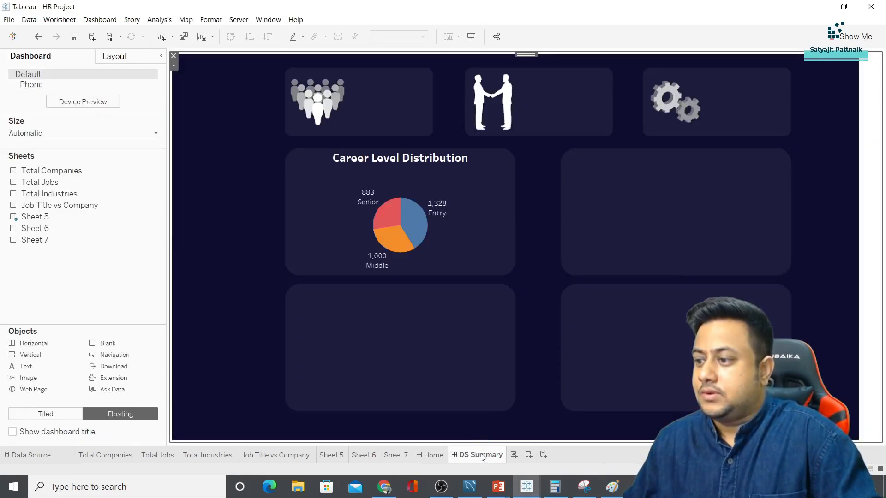
On the Home dashboard, add three Navigation buttons in a row beside Data Science Summary
left_click(433, 455)
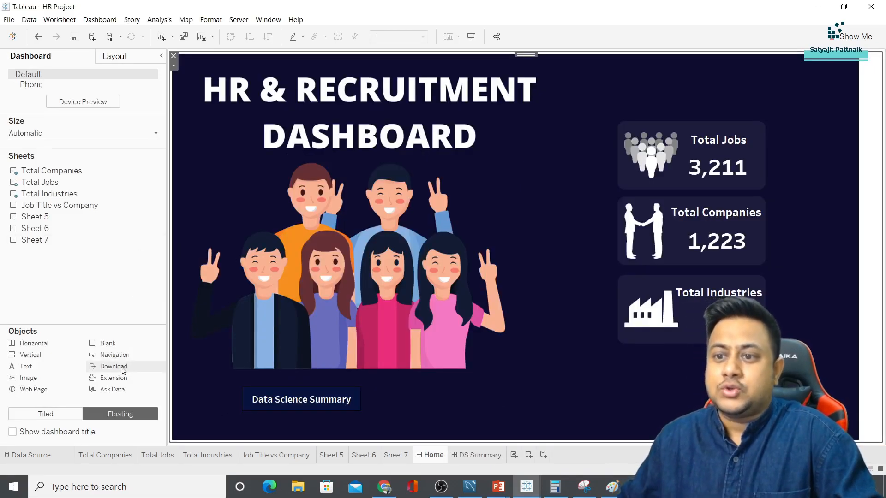
left_click_drag(114, 355, 494, 401)
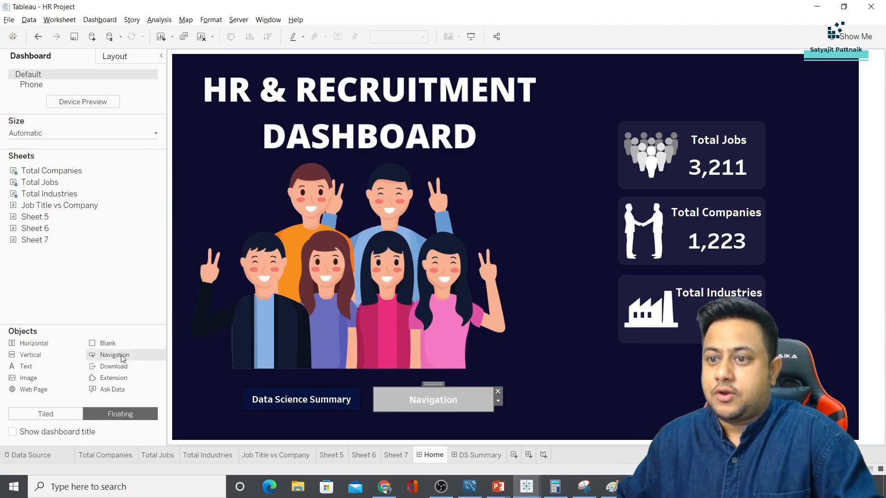
left_click_drag(123, 359, 612, 399)
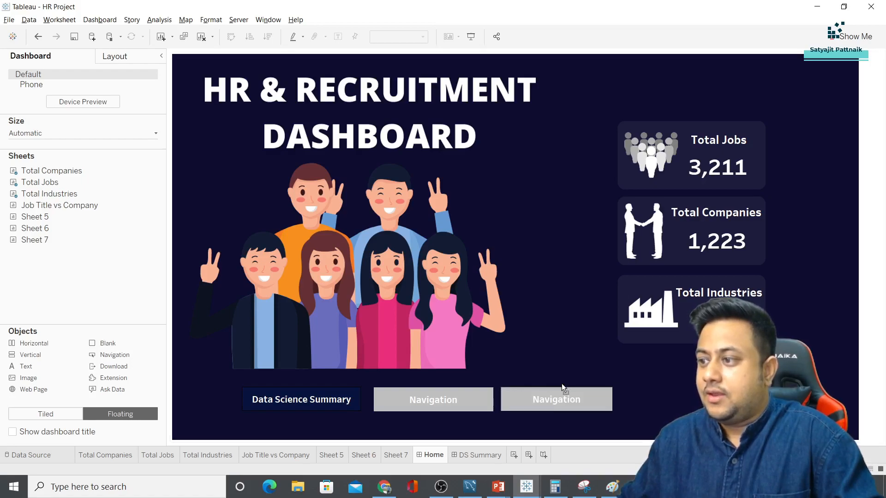
left_click_drag(562, 387, 570, 386)
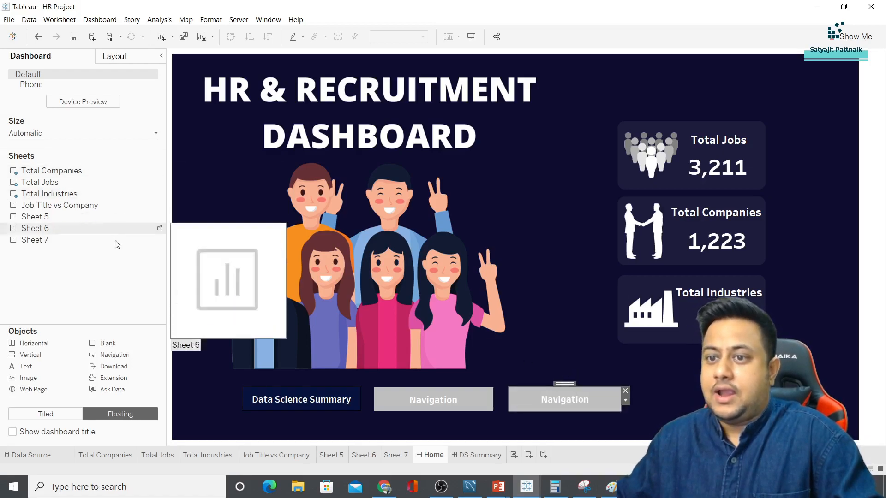
left_click_drag(115, 355, 665, 383)
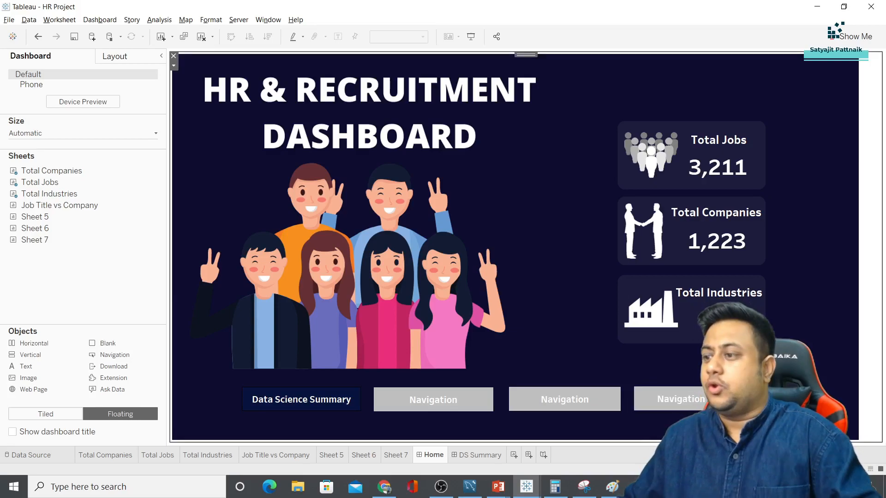
Give the second navigation button a navy background at 50% opacity
double_click(433, 400)
left_click(536, 284)
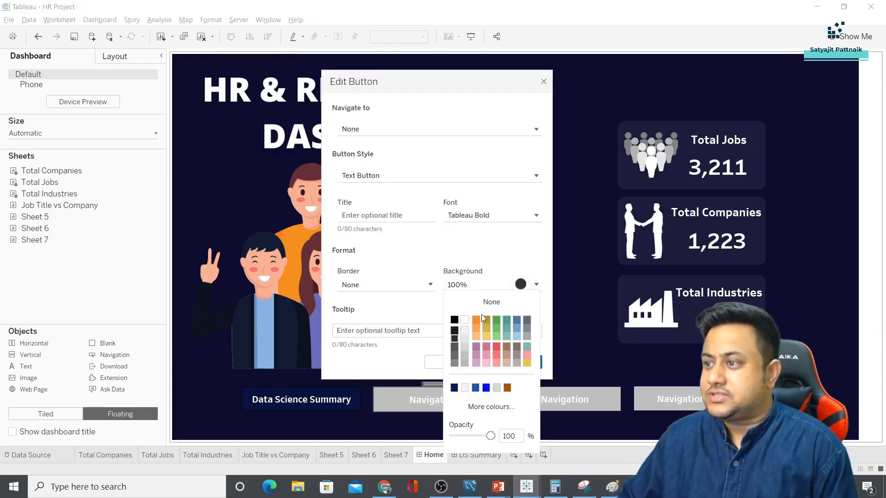
left_click(454, 388)
double_click(507, 437)
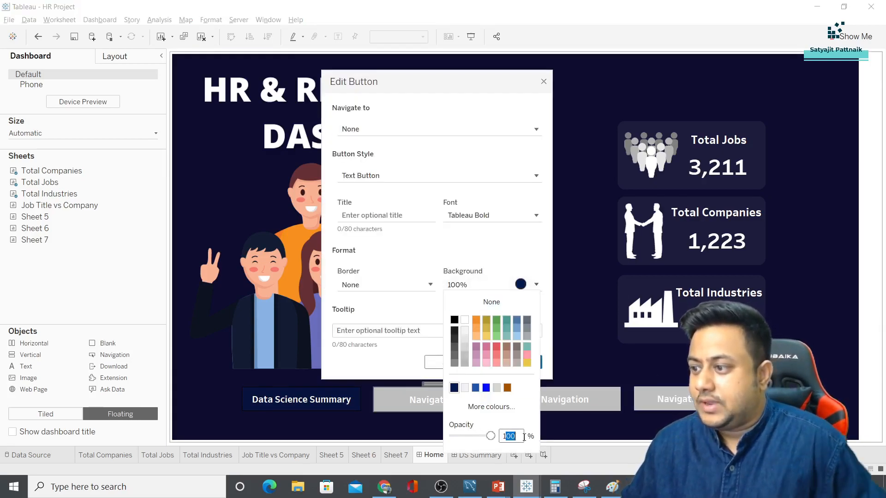
type("50")
key("Return")
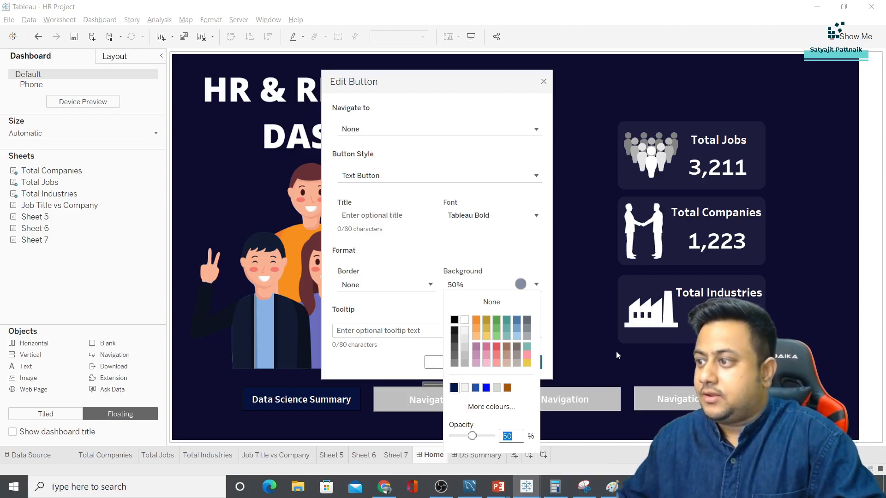
left_click(360, 296)
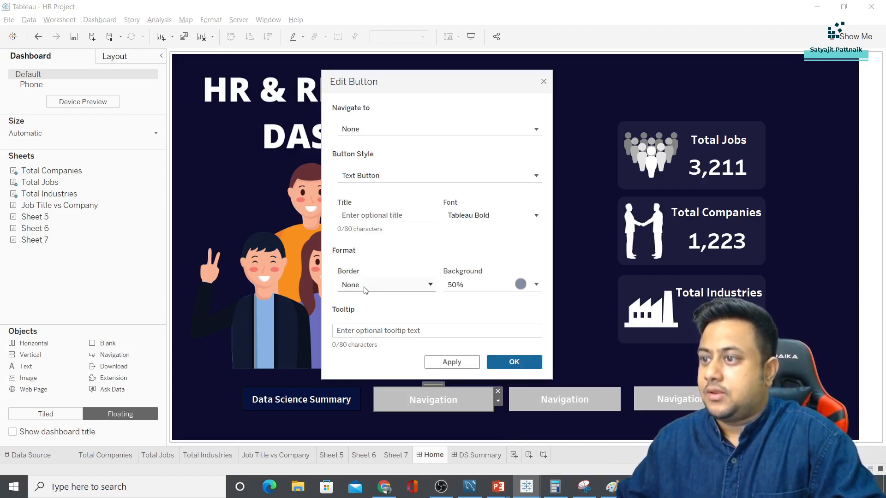
Add a solid border to the button and link it to DS Summary
left_click(430, 285)
left_click(386, 112)
left_click(504, 364)
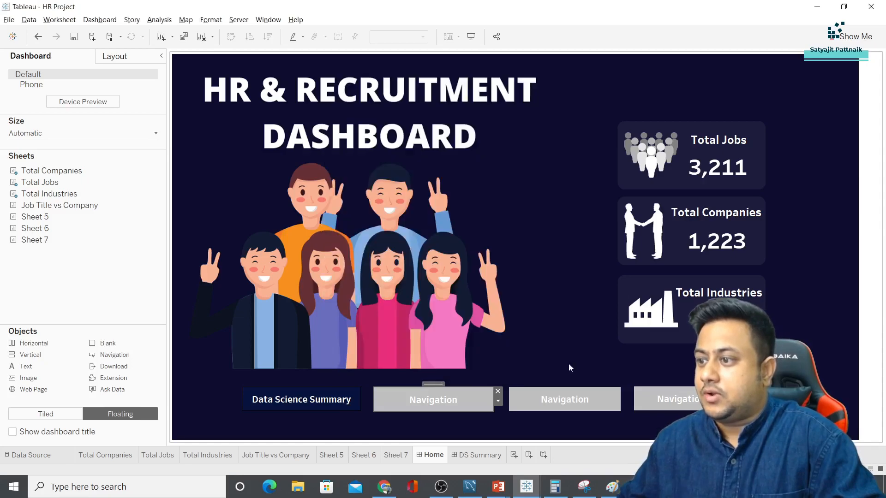
double_click(450, 395)
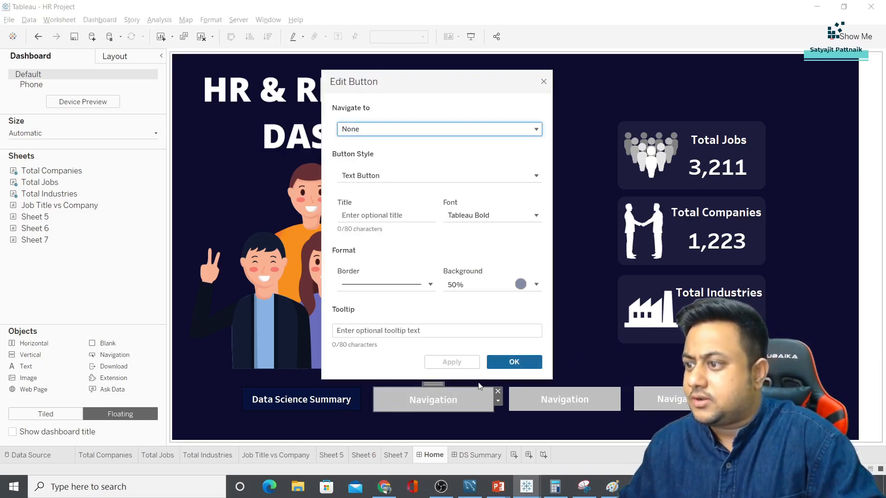
left_click(377, 132)
left_click(383, 173)
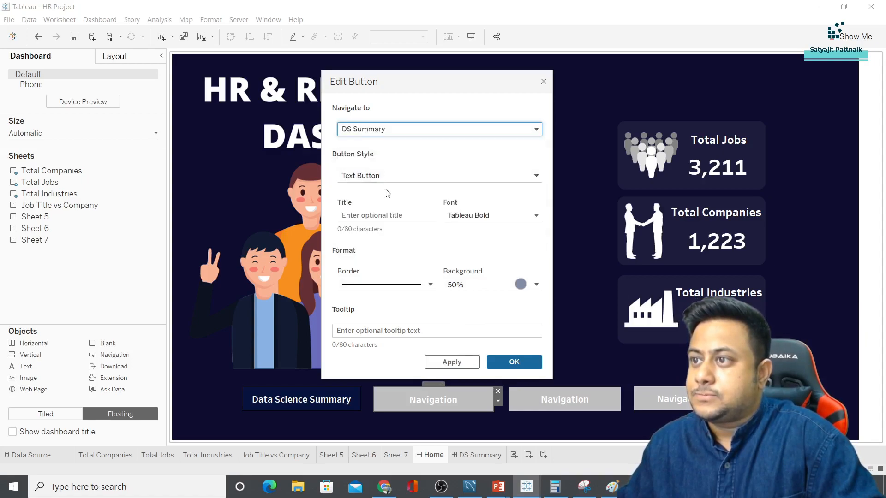
Title the button 'Summary Statistics', confirm it, and switch to the DS Summary dashboard
left_click(387, 179)
left_click(365, 215)
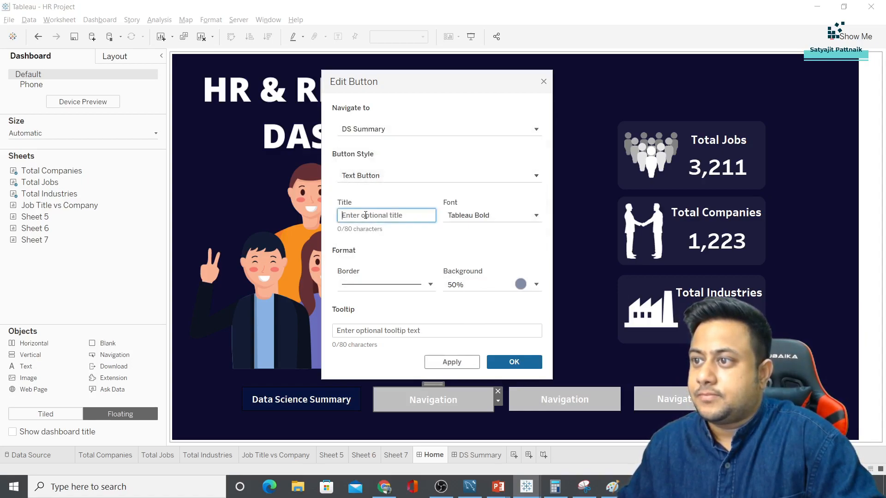
type("Dat")
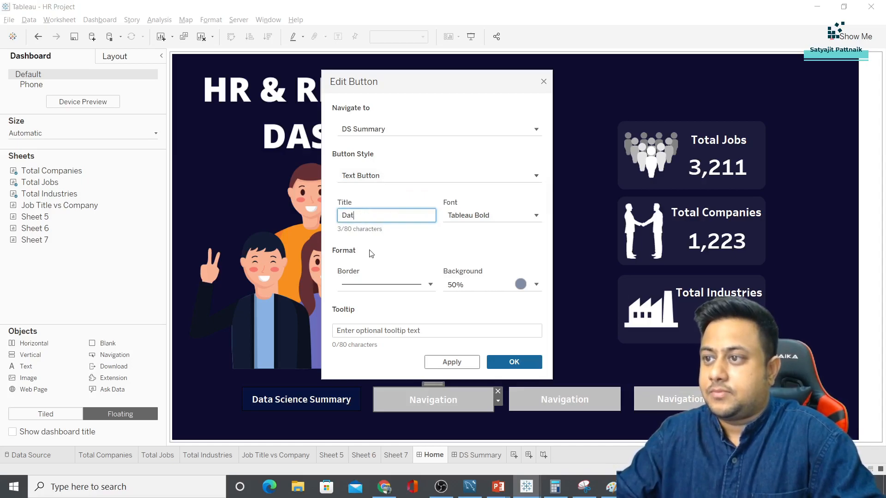
type("a S")
key("ctrl+a")
type("Summary St")
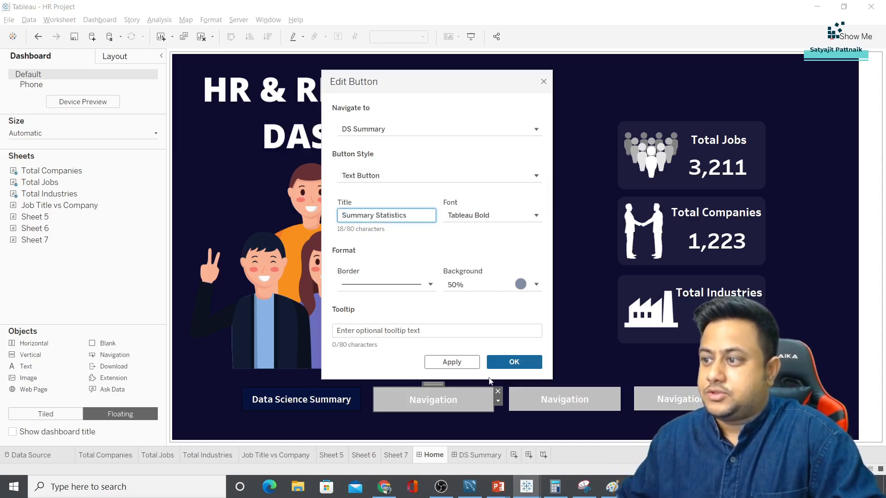
left_click(508, 361)
left_click(508, 361)
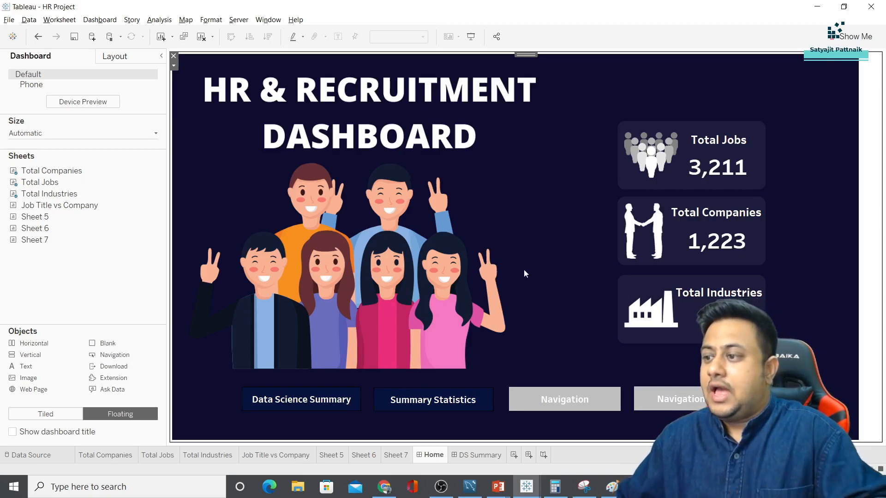
left_click(488, 457)
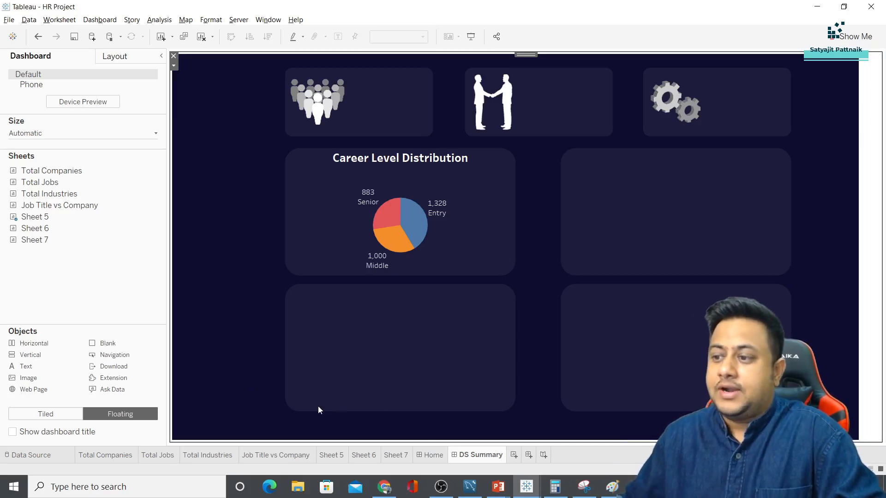
Open the reference HR Dashboard's Home dashboard and its UI UX STATISTICS button settings
mouse_move(527, 486)
left_click(458, 443)
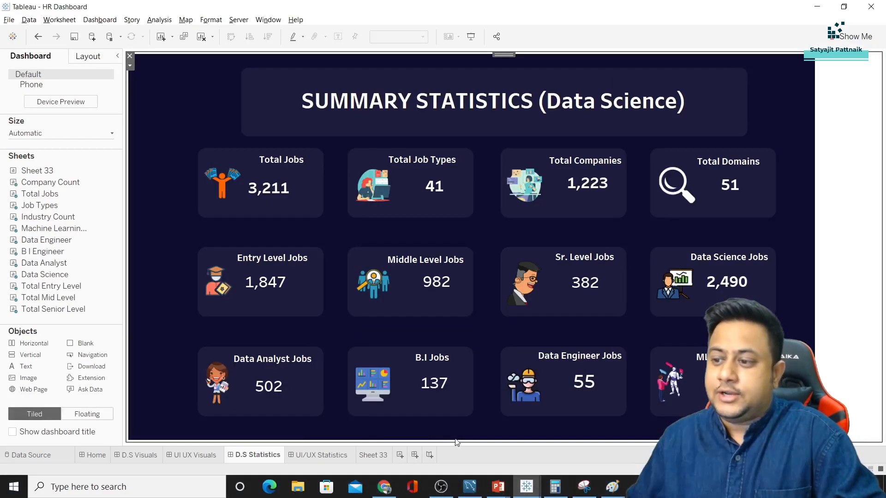
left_click(92, 455)
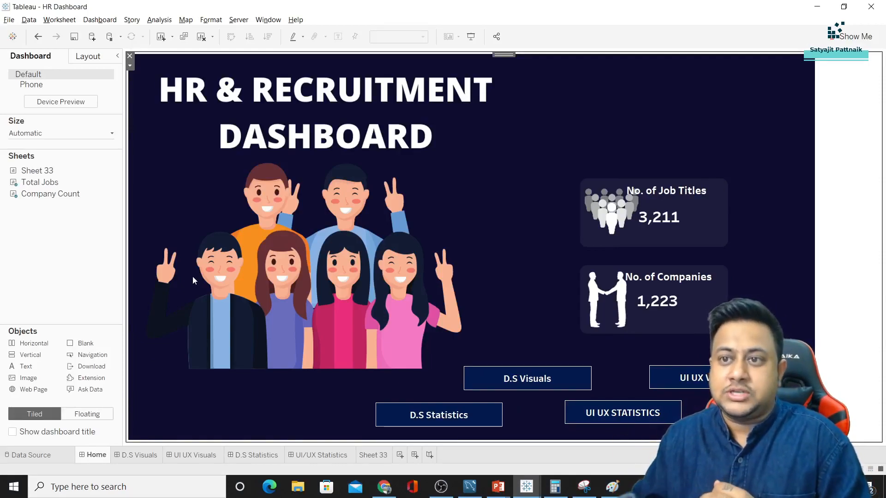
mouse_move(123, 226)
left_mouse_down()
mouse_move(138, 226)
mouse_move(109, 223)
left_mouse_up()
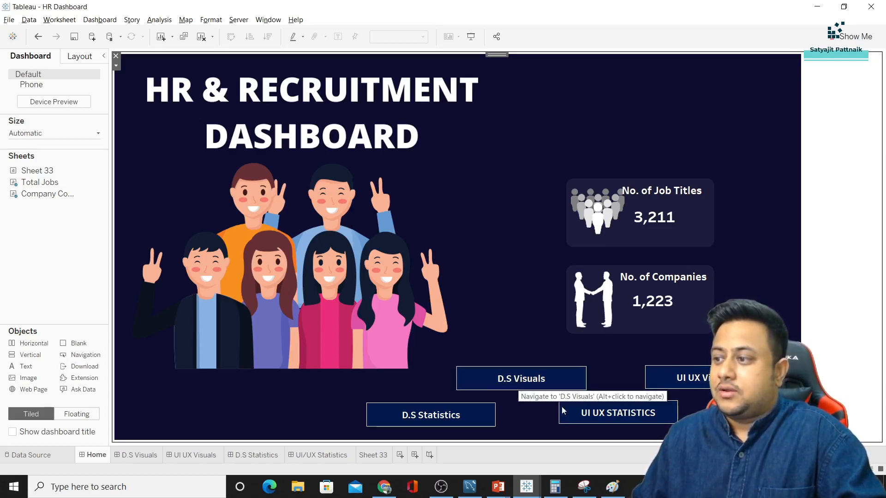
double_click(613, 417)
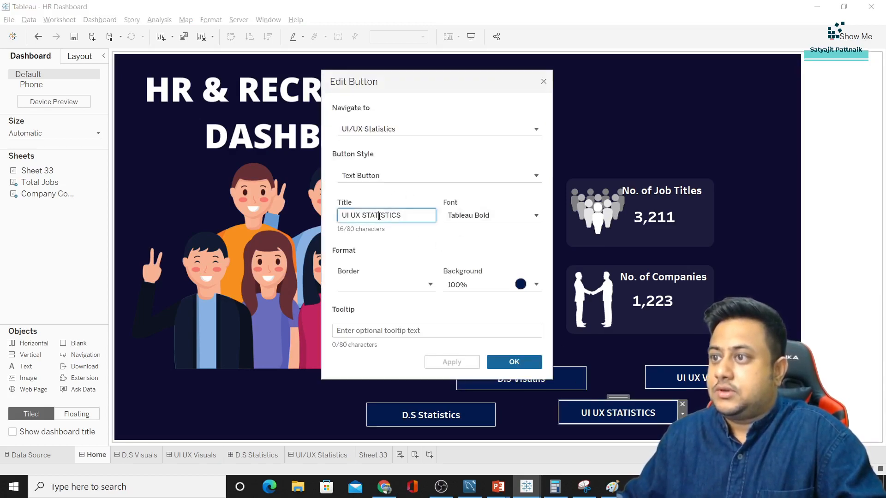
Retitle the reference button 'UI UX Statistics', fixing the typo before confirming
double_click(379, 216)
type("Statistcs")
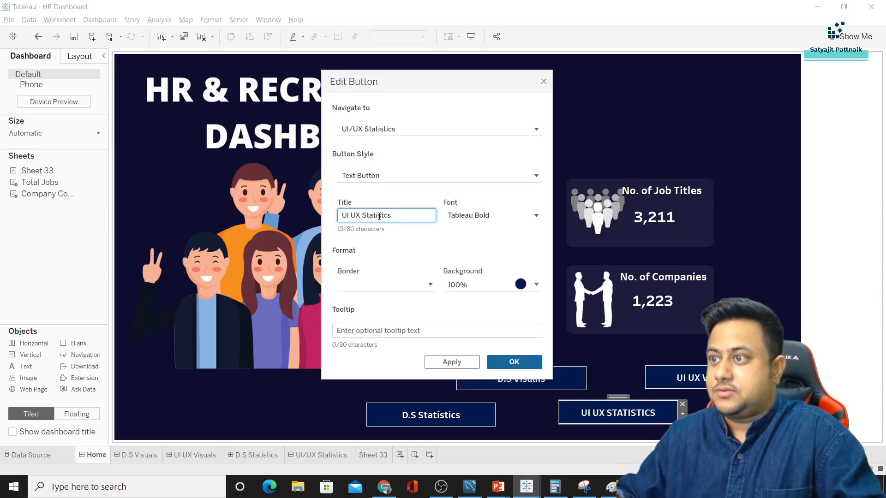
left_click(379, 216)
type("i")
left_click(504, 361)
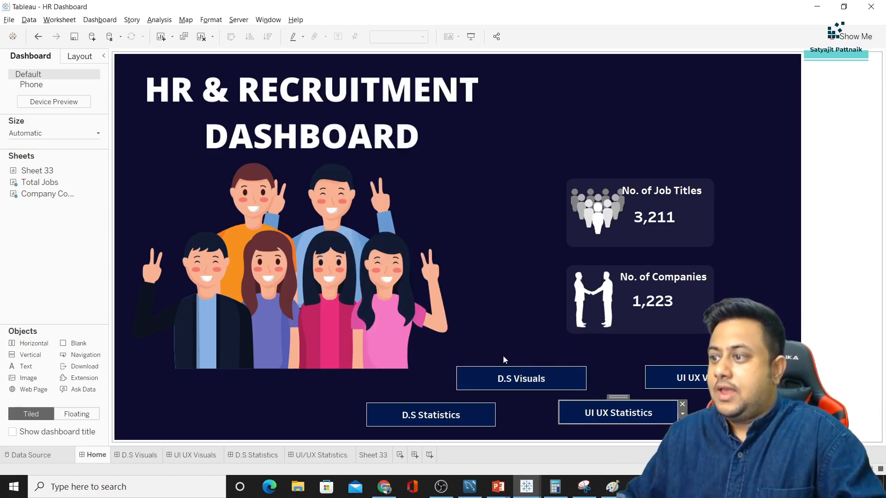
Test the D.S Visuals button, return Home, then test the D.S Statistics button
left_click(511, 381, "alt")
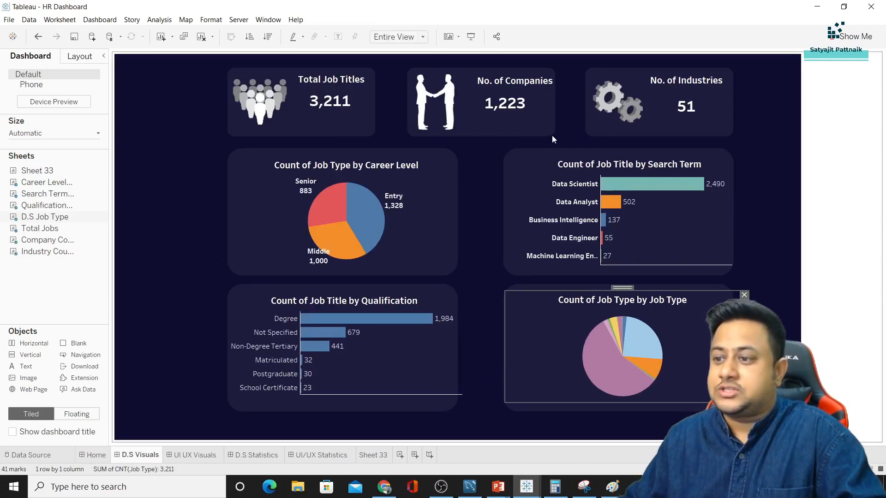
mouse_move(370, 212)
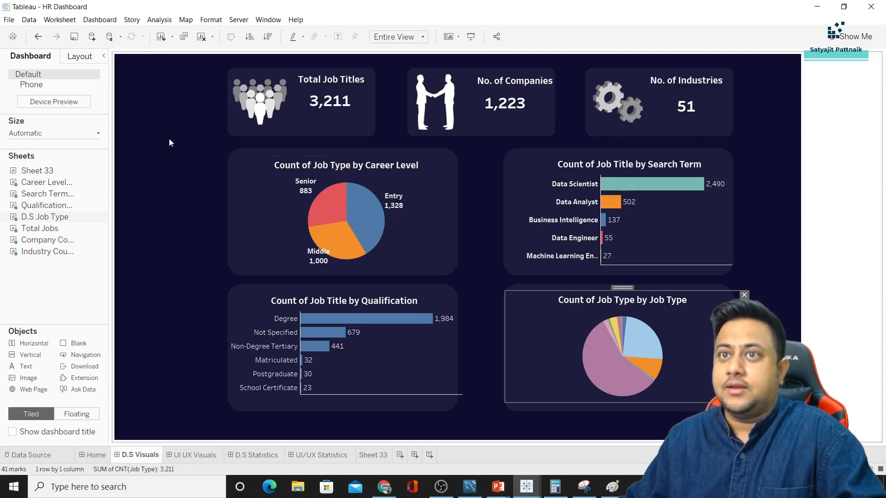
left_click(37, 37)
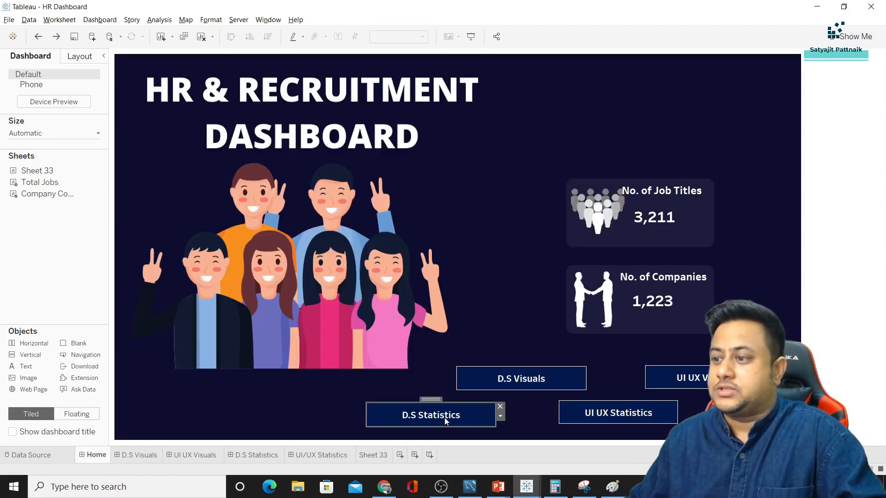
left_click(480, 416)
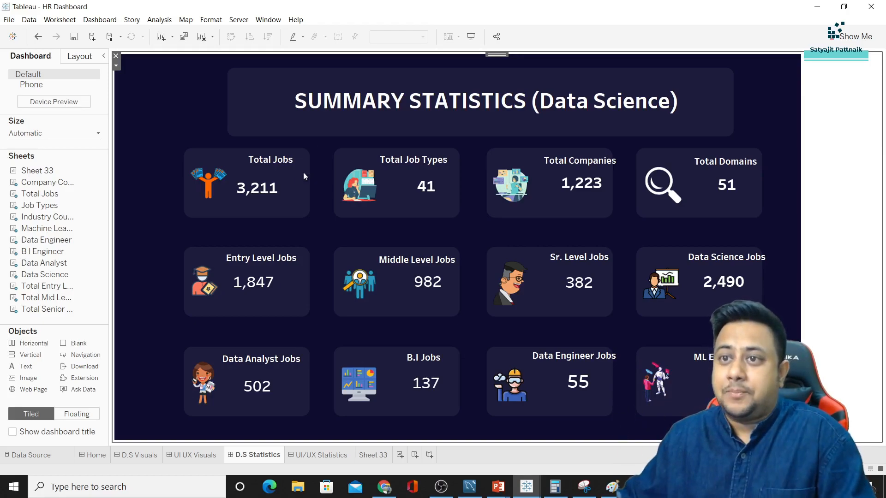
left_click(112, 262)
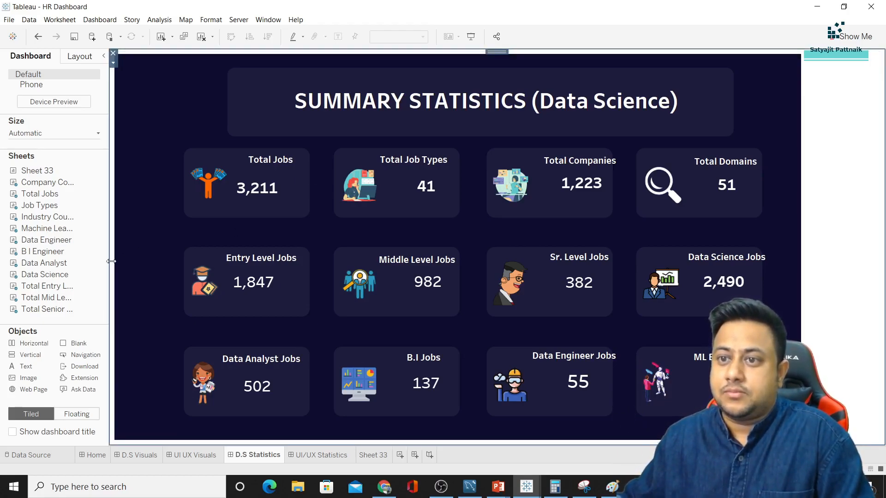